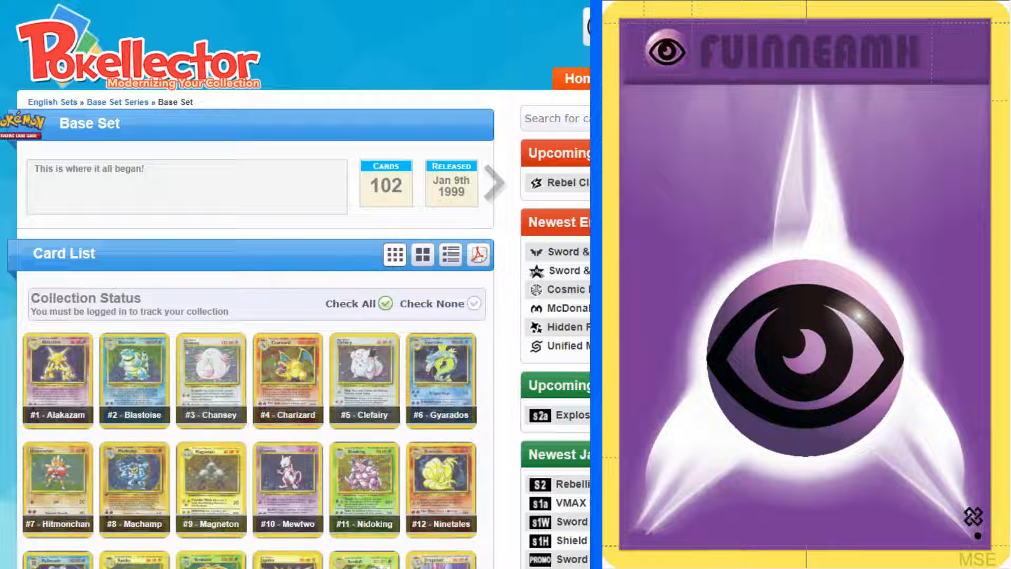
Find Metapod (#54) in the Base Set card list and open its full-size card image as the translation reference
scroll(253, 316, down, 4)
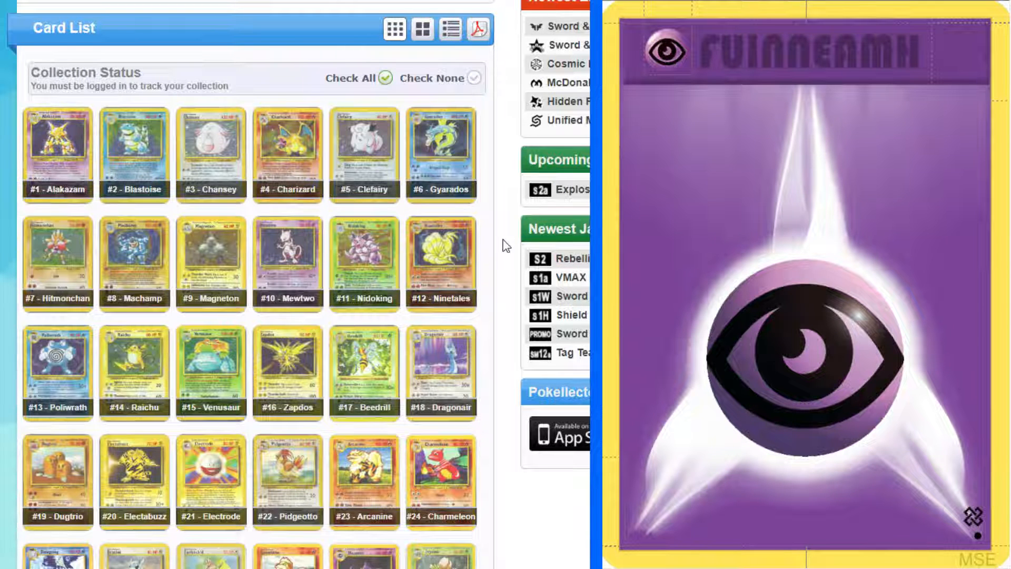
scroll(506, 246, down, 8)
scroll(506, 246, down, 7)
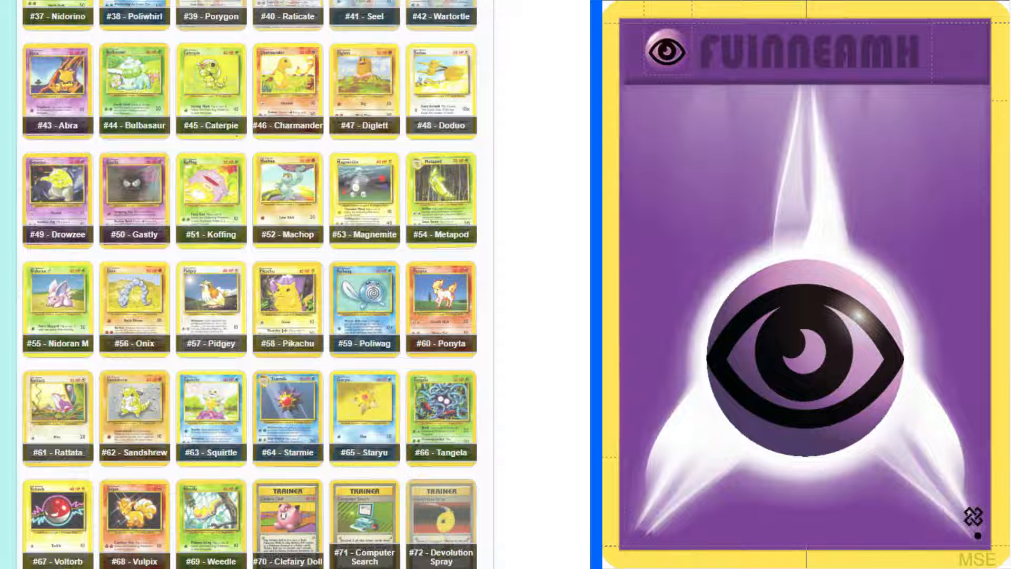
scroll(248, 285, down, 2)
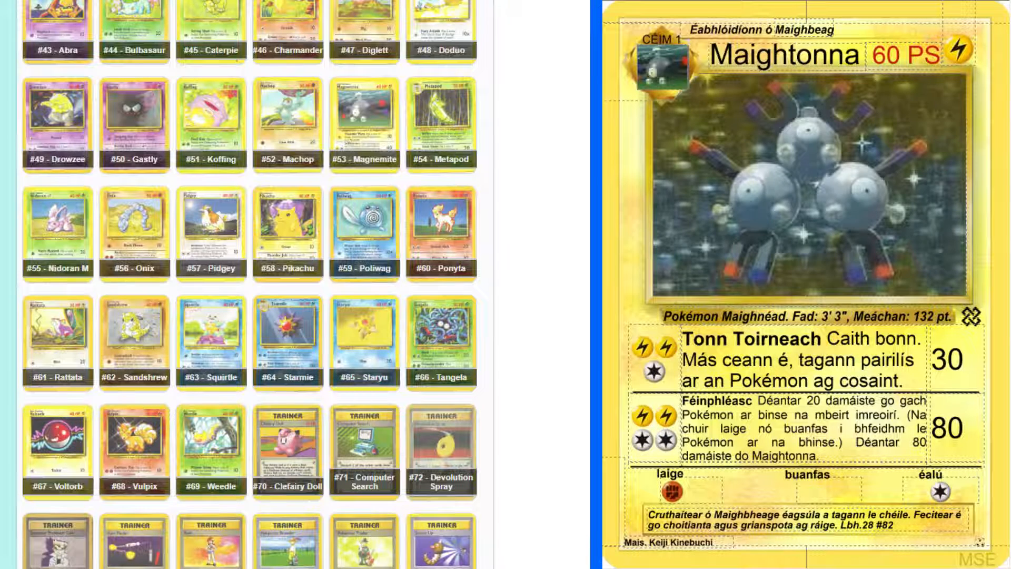
key(Up)
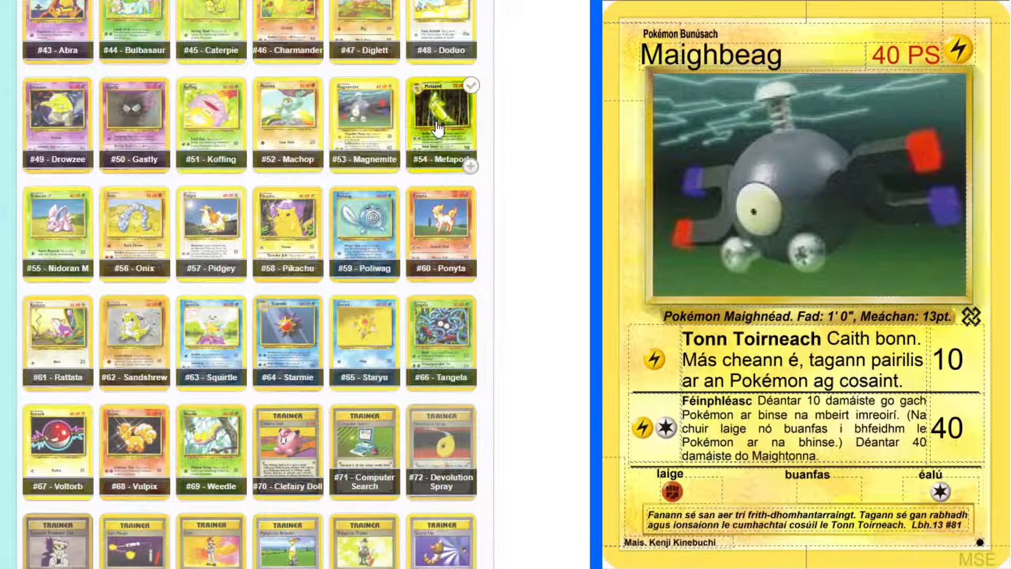
click(477, 129)
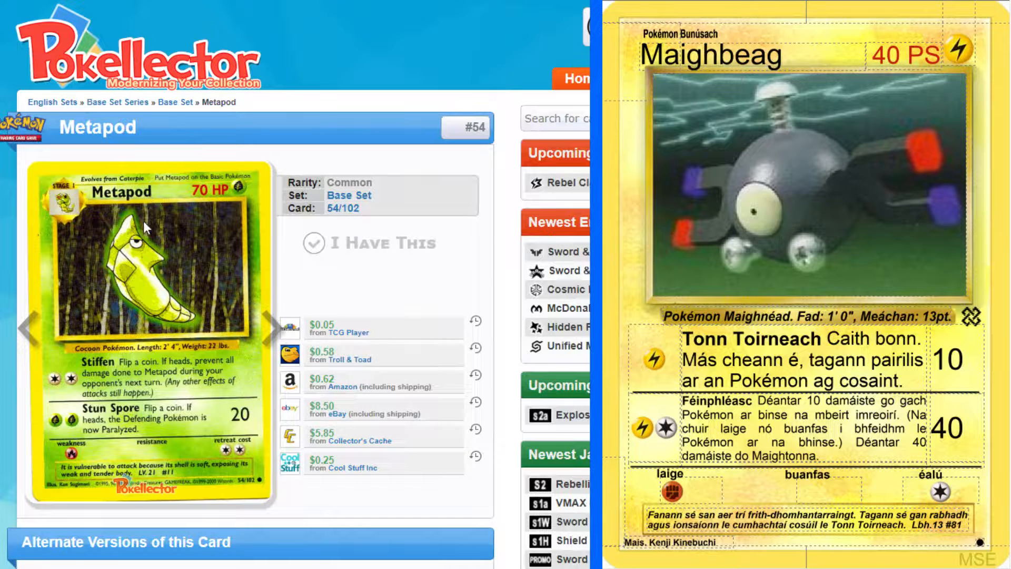
click(179, 232)
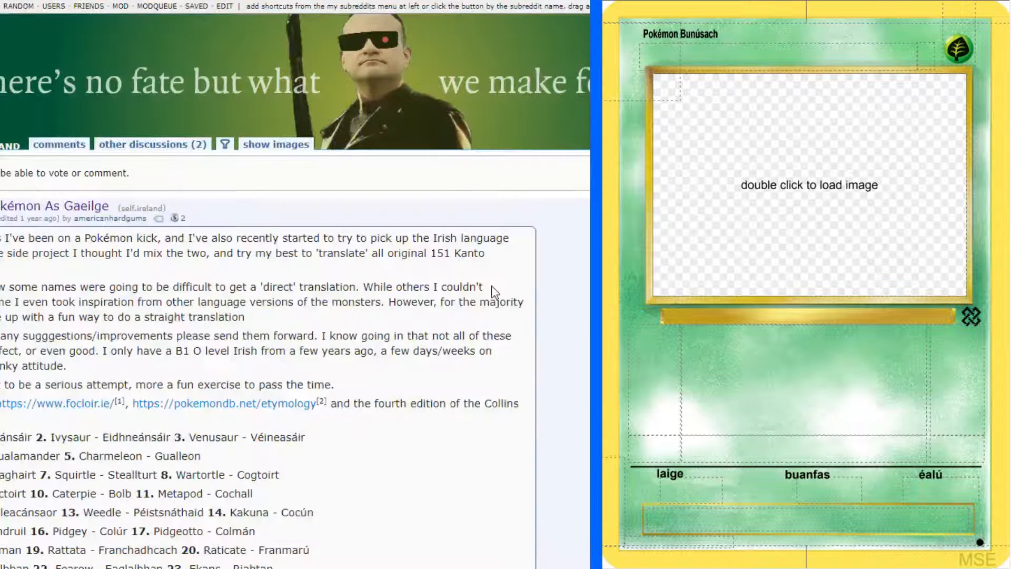
Find Metapod in the Irish Pokémon name list and copy its translation, Cochall, into the new card's name
text(Metapod)
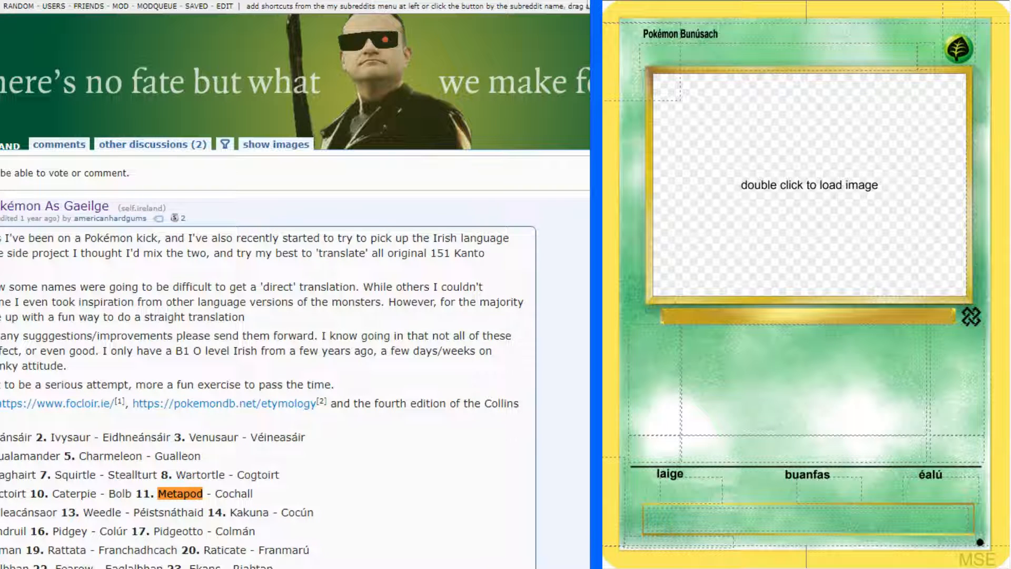
drag(216, 493, 255, 496)
key(ctrl+c)
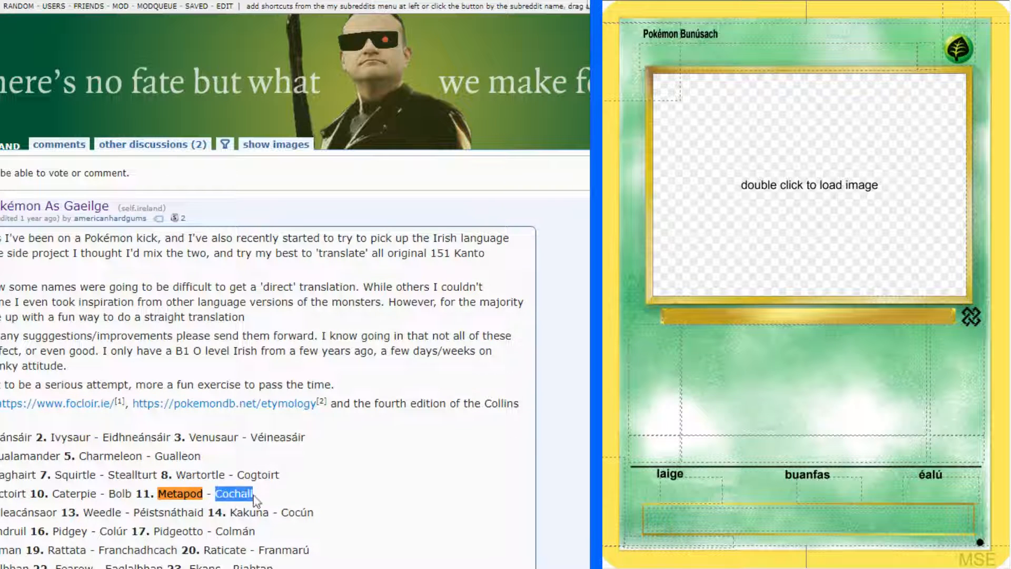
click(771, 57)
key(ctrl+v)
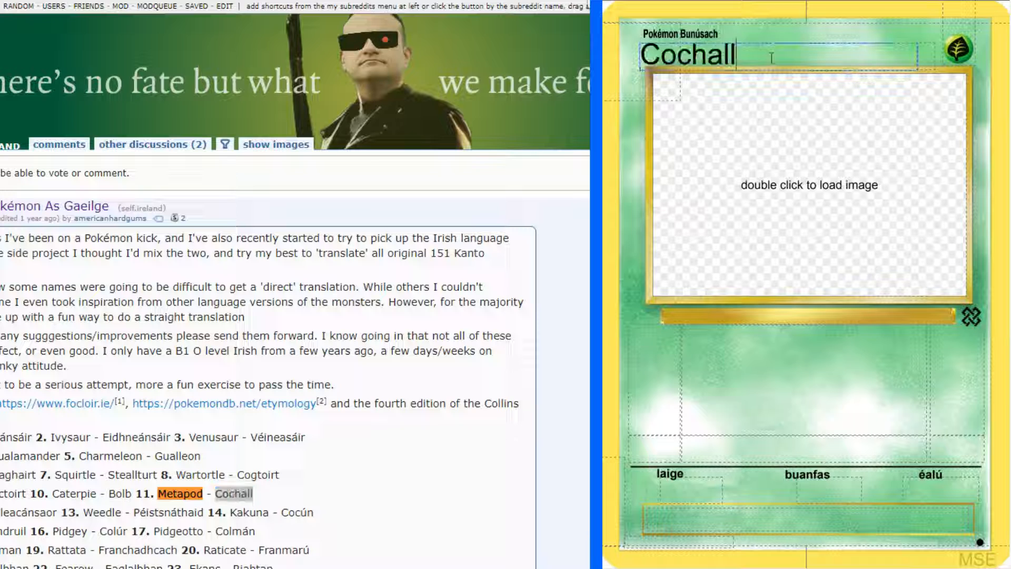
Set the card's stage to CÉIM 1 and load the Metapod artwork and the Caterpie pre-evolution picture
click(638, 33)
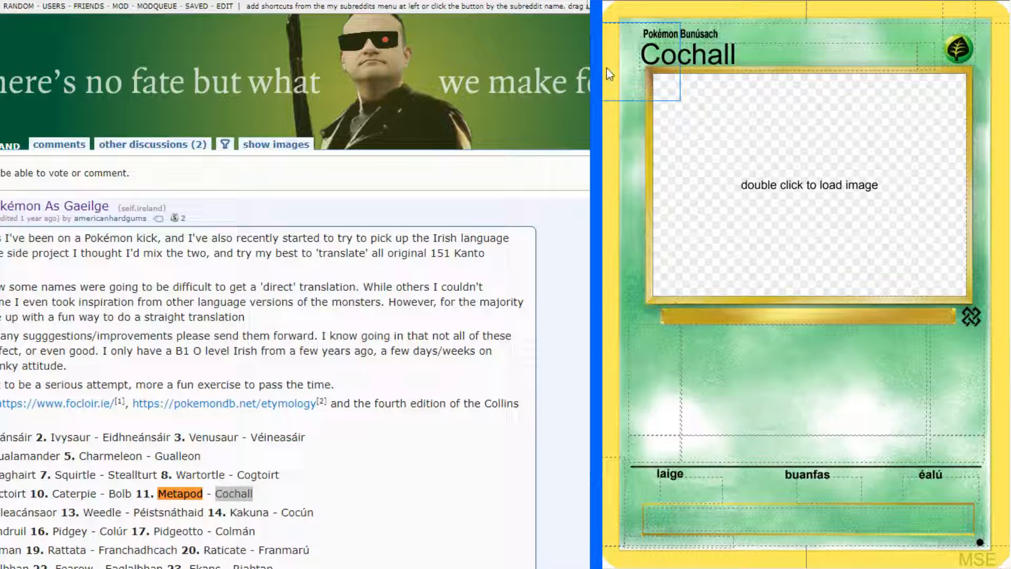
click(607, 69)
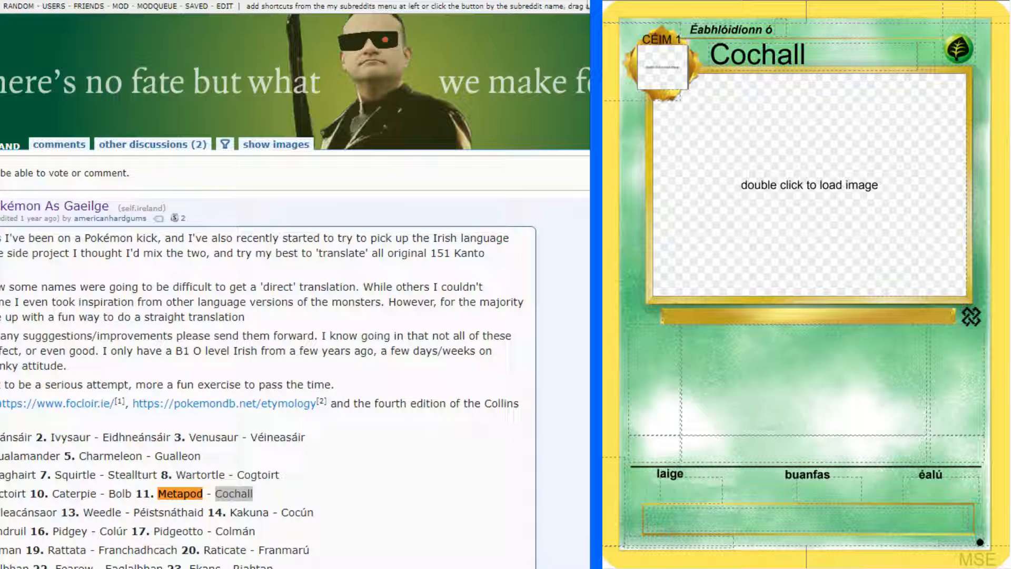
click(840, 297)
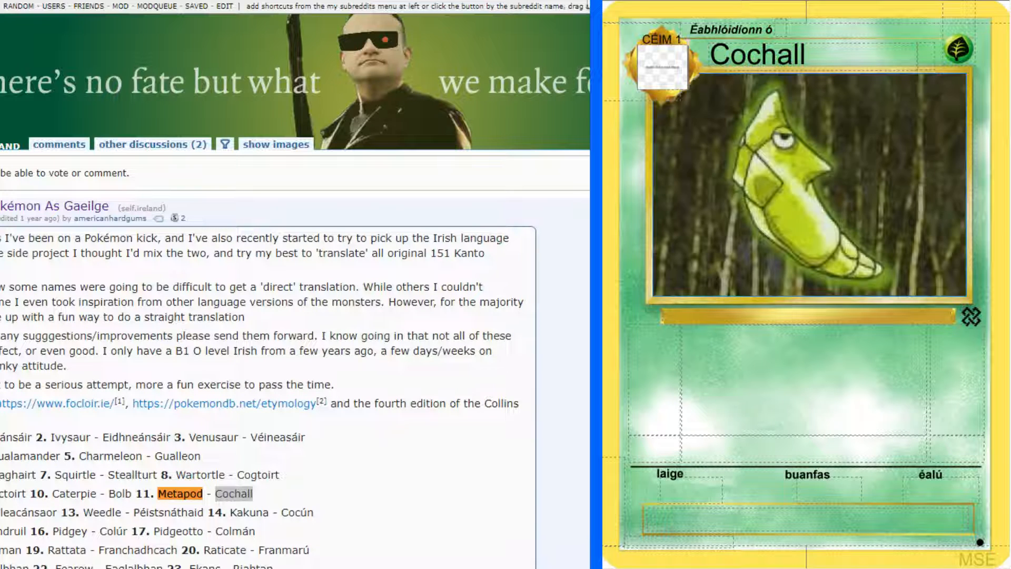
double_click(670, 75)
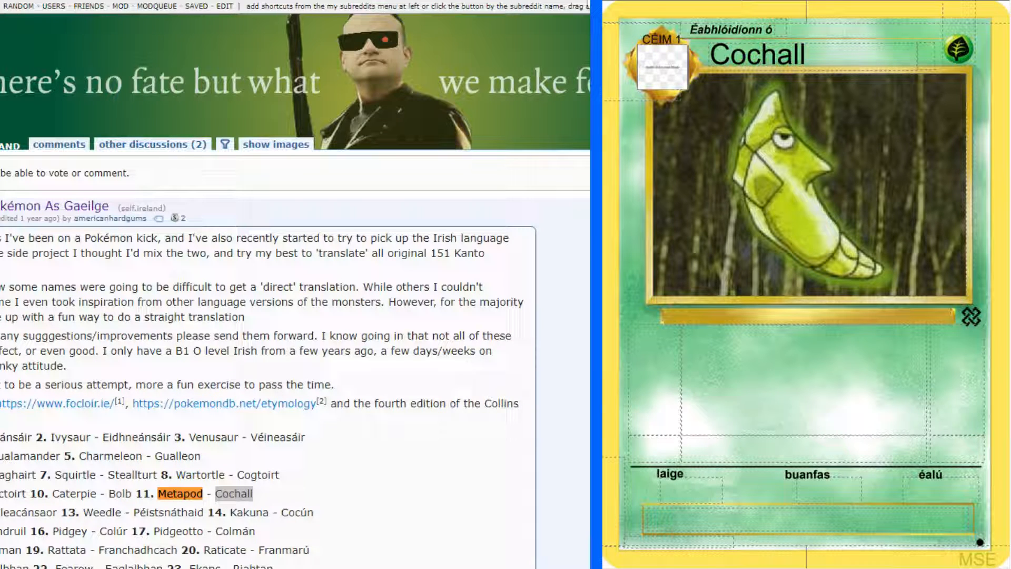
click(957, 385)
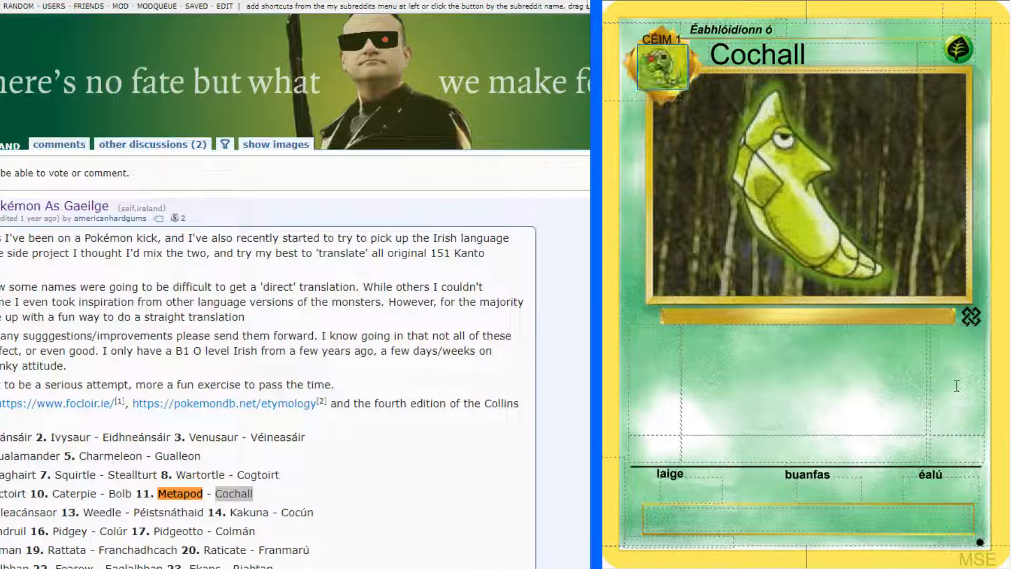
Set the Cochall card's hit points to 70 PS
click(919, 56)
text(70 PS)
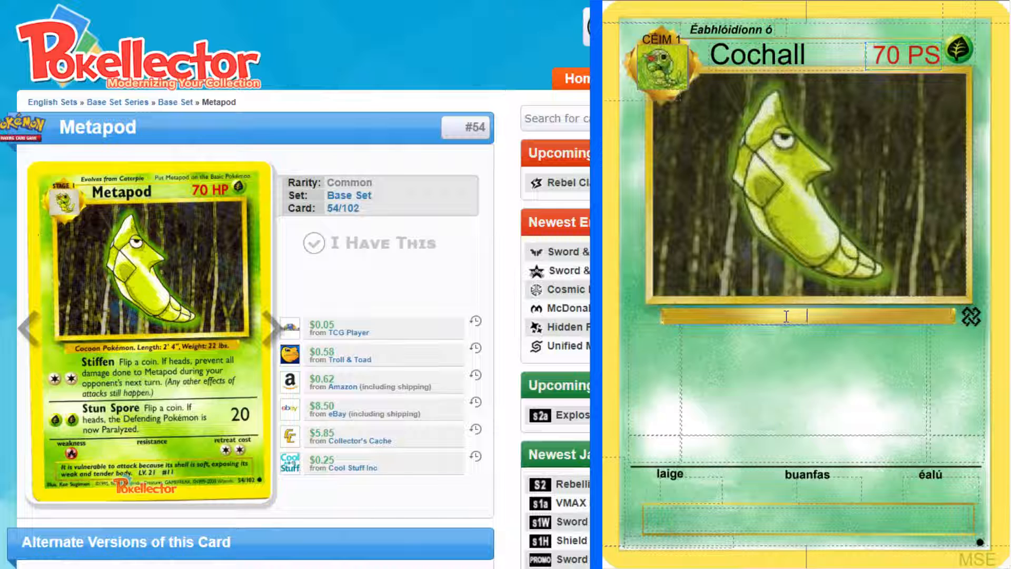
Look up "cocoon" in the English-Irish dictionary and copy the Irish noun "cocún" for a larva's casing
click(806, 316)
key(alt+Tab)
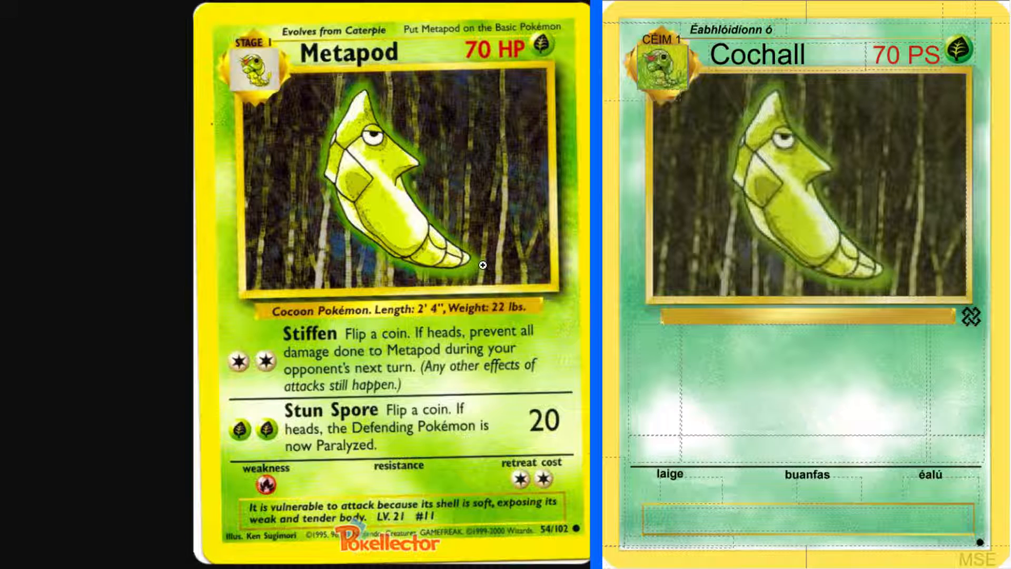
key(alt+Tab)
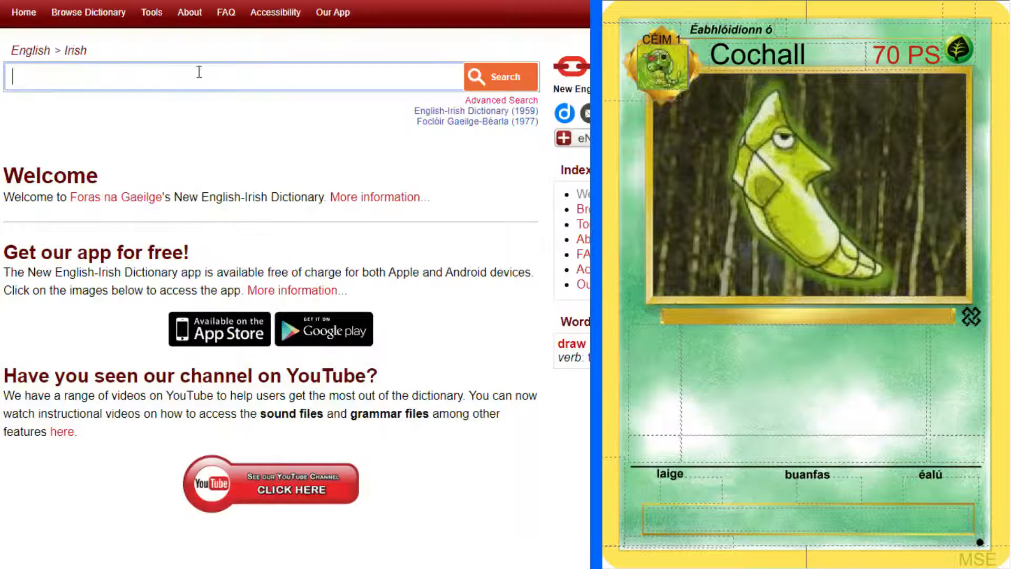
text(coccoon)
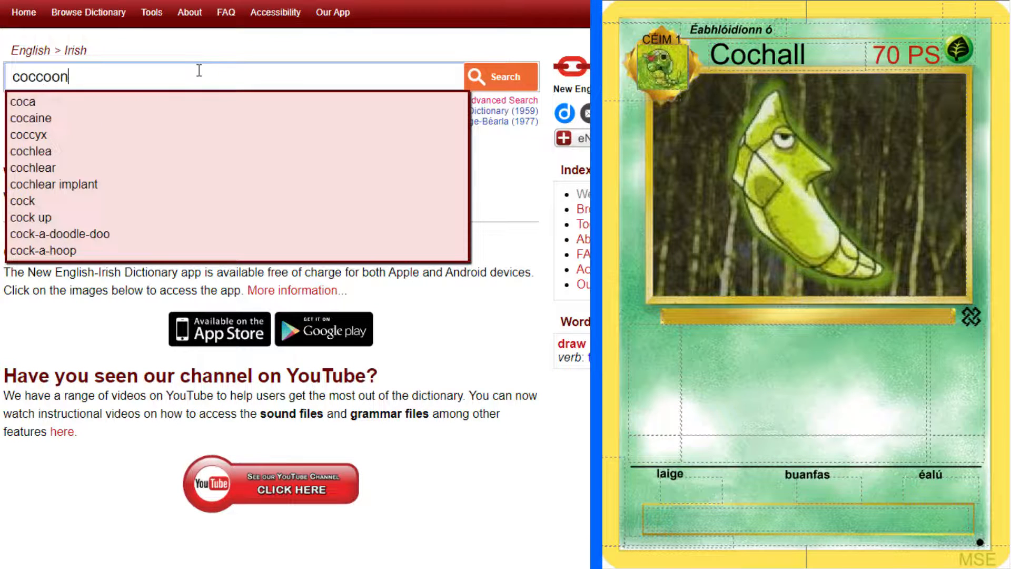
key(Return)
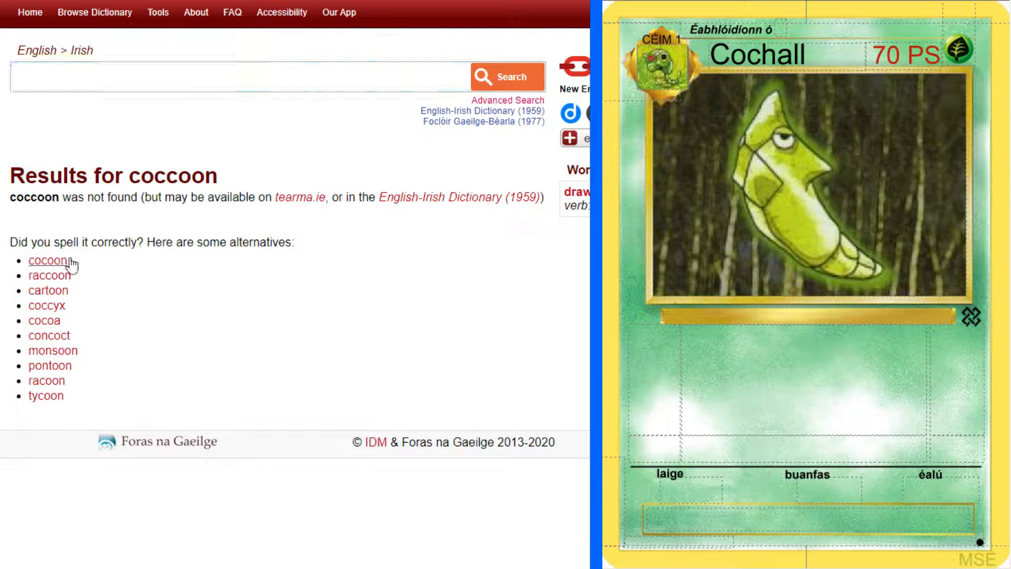
click(66, 261)
scroll(45, 348, down, 3)
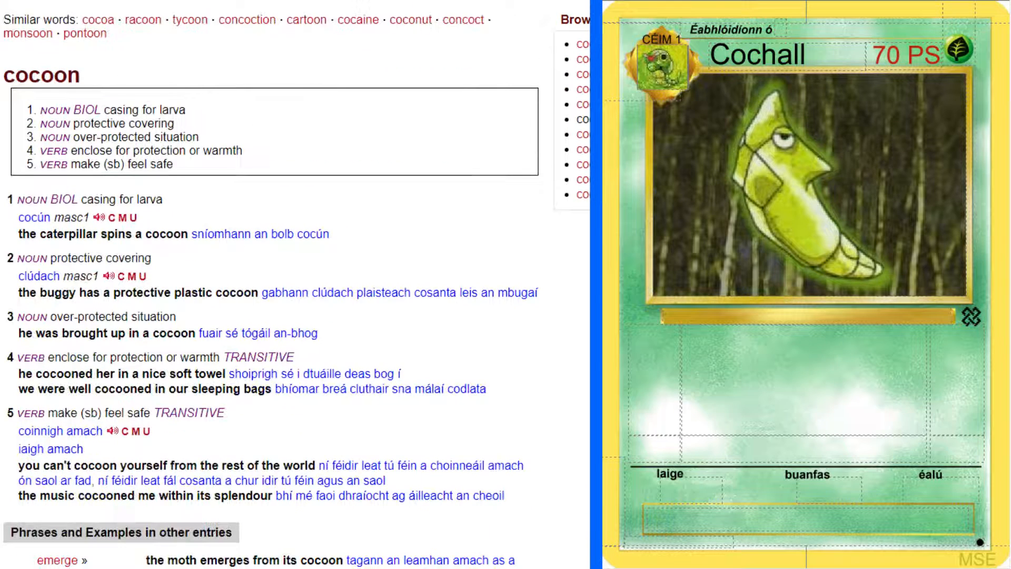
scroll(295, 284, down, 2)
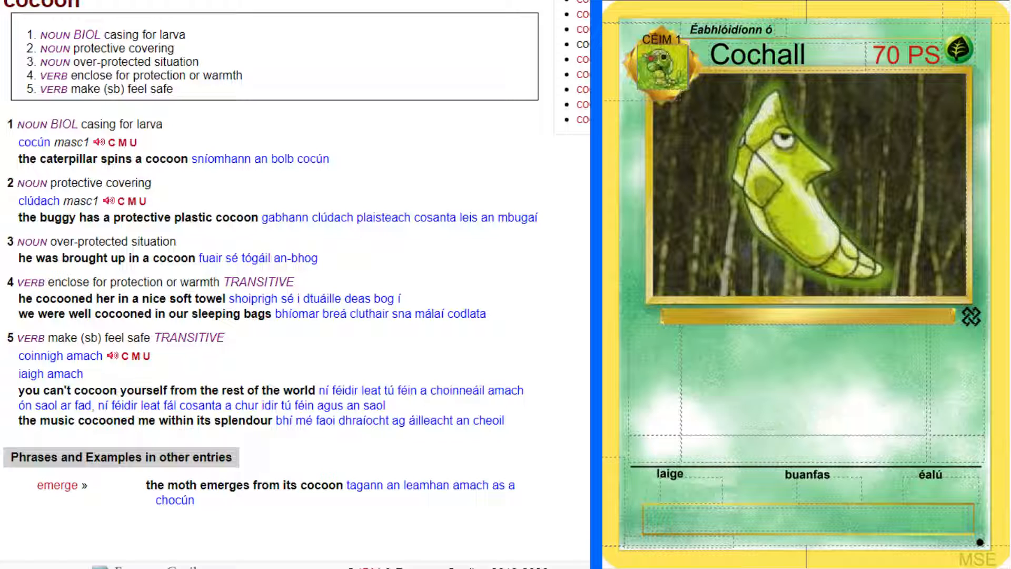
drag(19, 142, 50, 141)
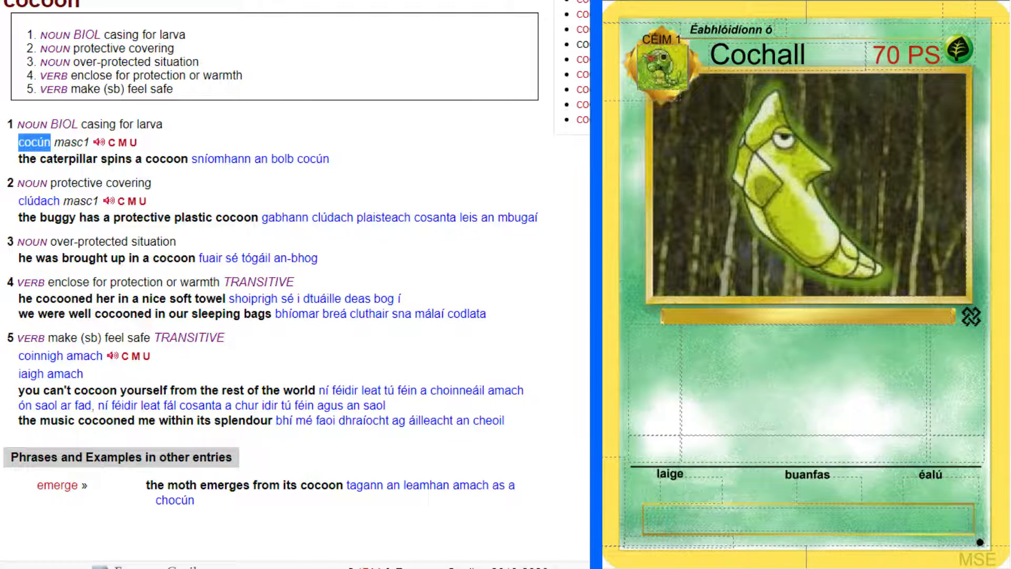
Enter the species "Pokémon Cocún." in the description bar beneath the card's artwork, with a capital C
key(ctrl+Tab)
key(ctrl+Tab)
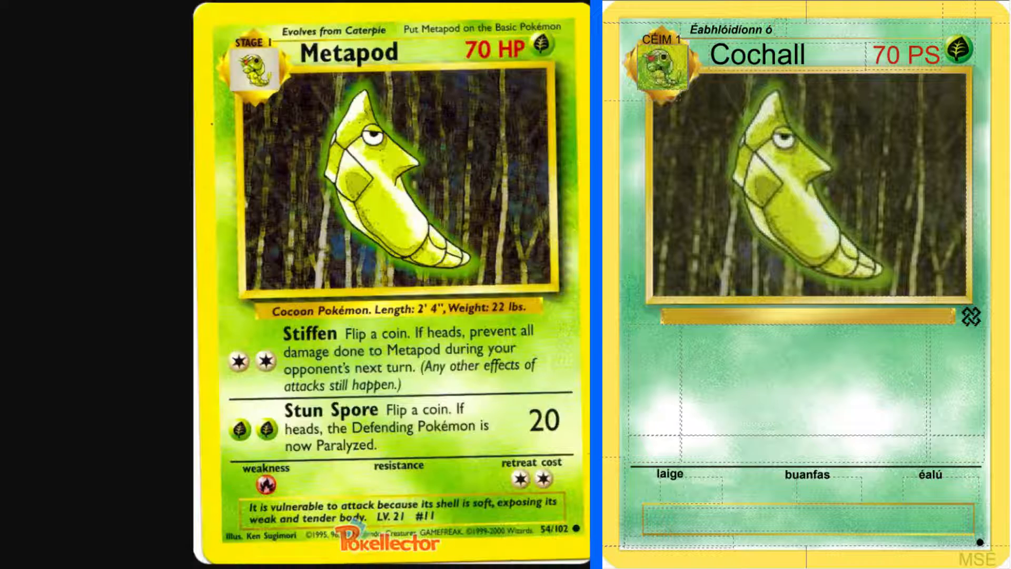
click(793, 307)
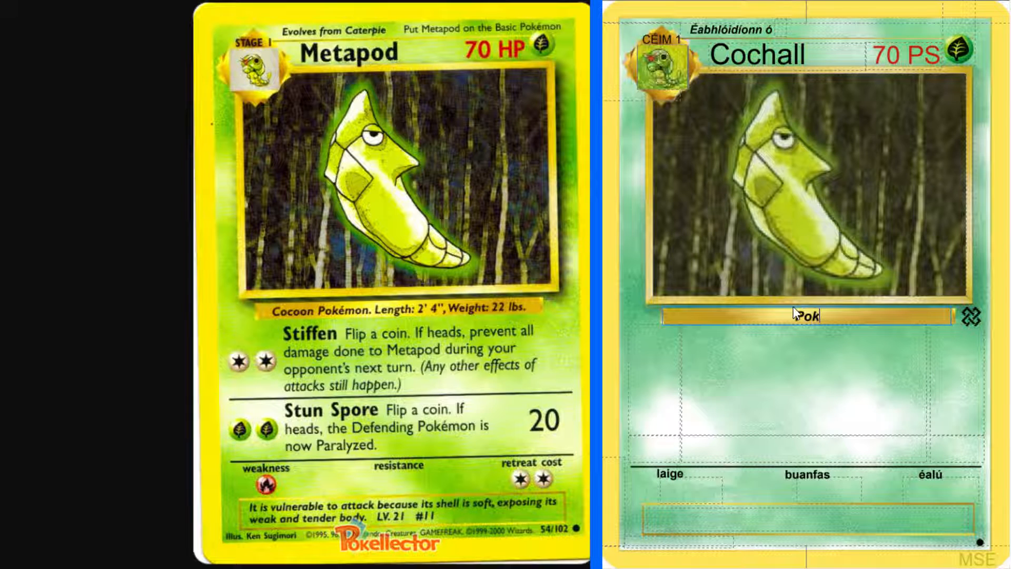
text(Pokémon cocún)
key(Left)
key(Left)
key(Left)
key(Left)
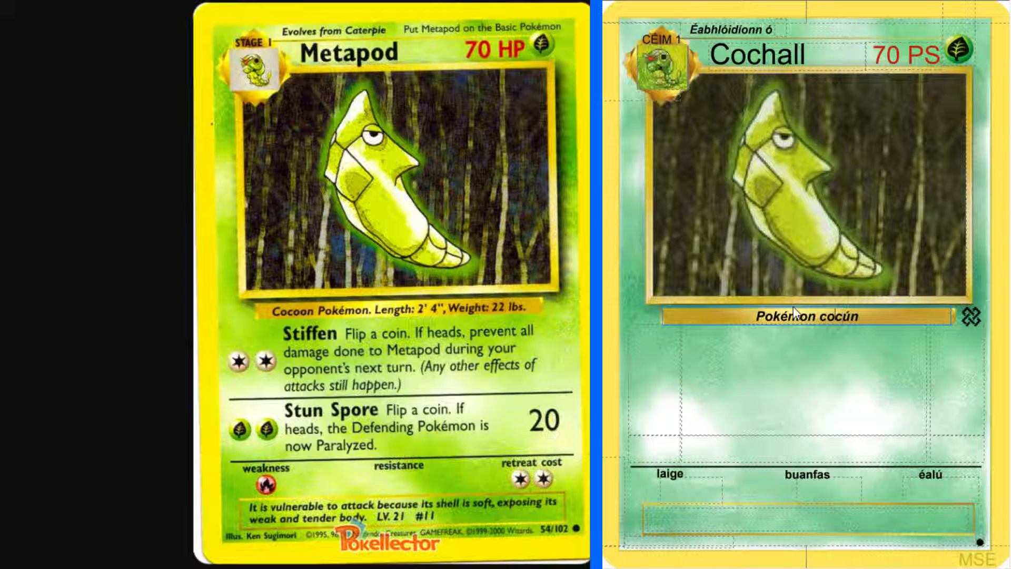
key(BackSpace)
text(C)
key(Right)
key(Right)
key(Right)
key(Right)
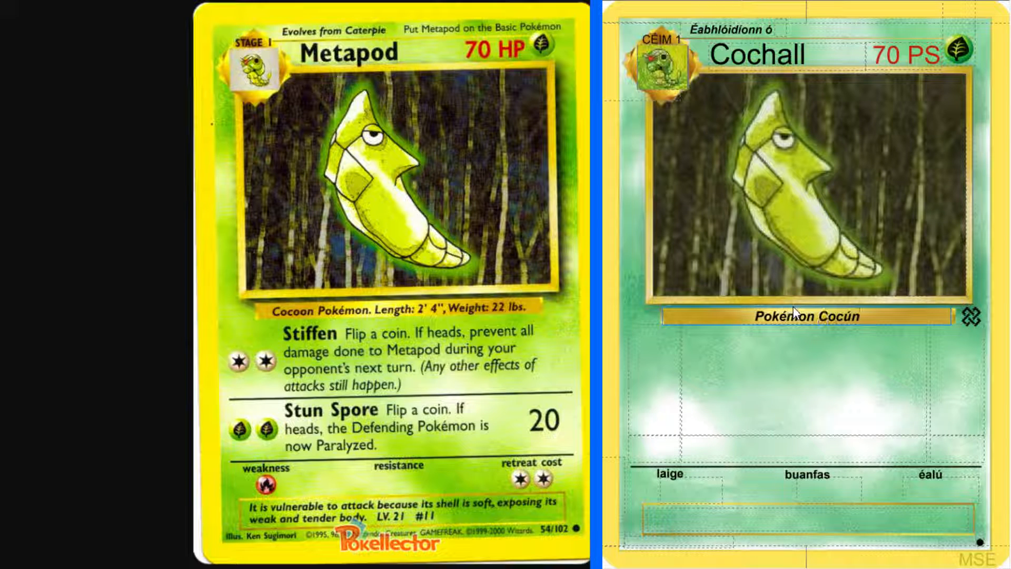
text(.)
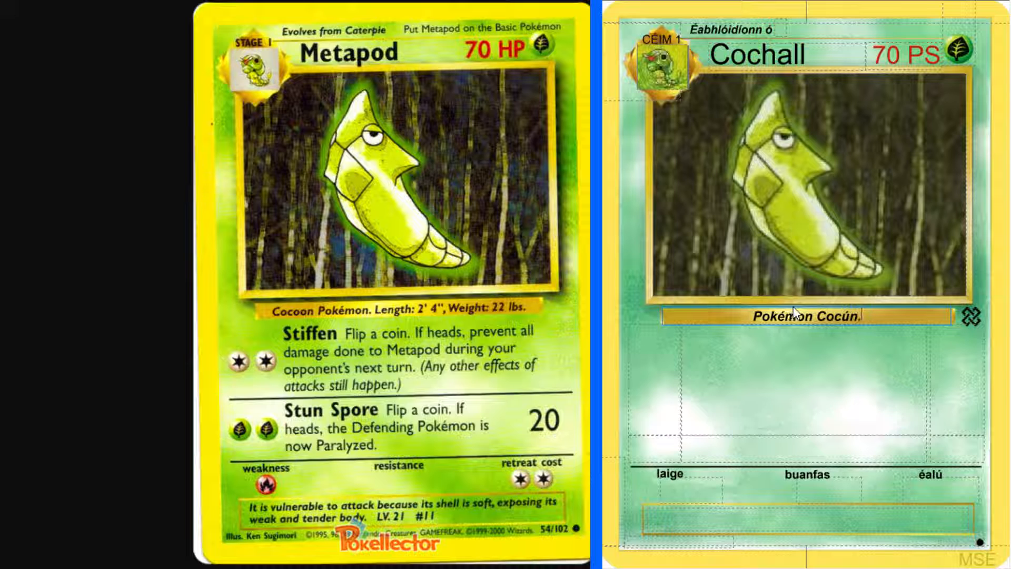
text( Fad:)
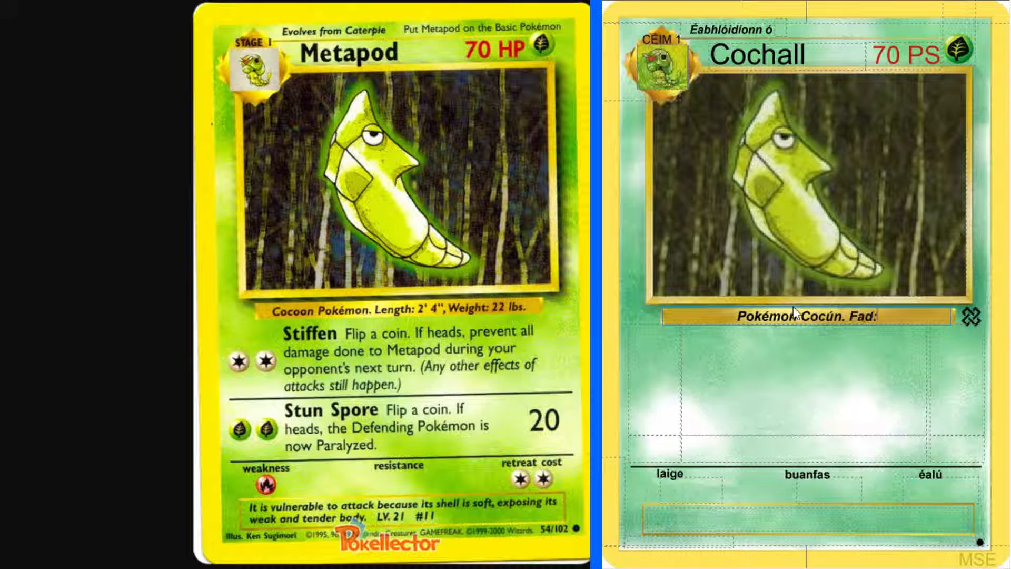
text( 2' 4")
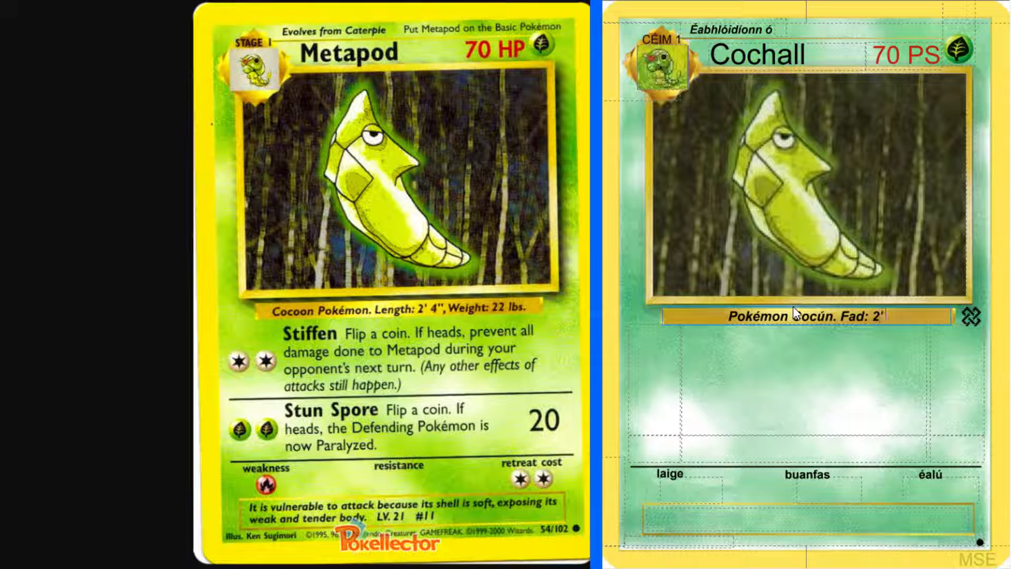
text(, Meáchan)
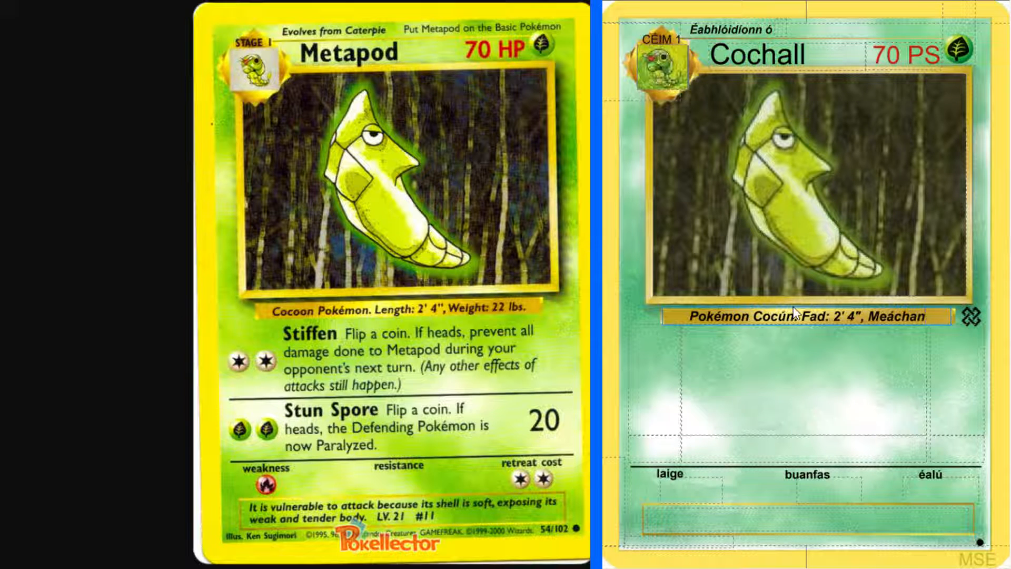
text(;)
Add the length and weight to the description bar as "Fad: 2' 4", Meáchan: 22 pt."
key(BackSpace)
text(:)
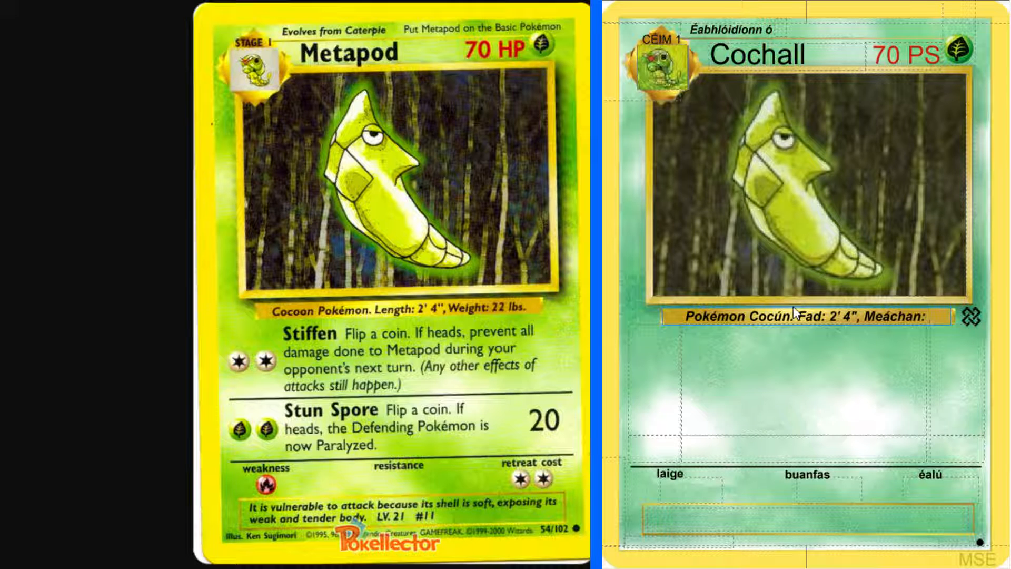
text( 22 pt.)
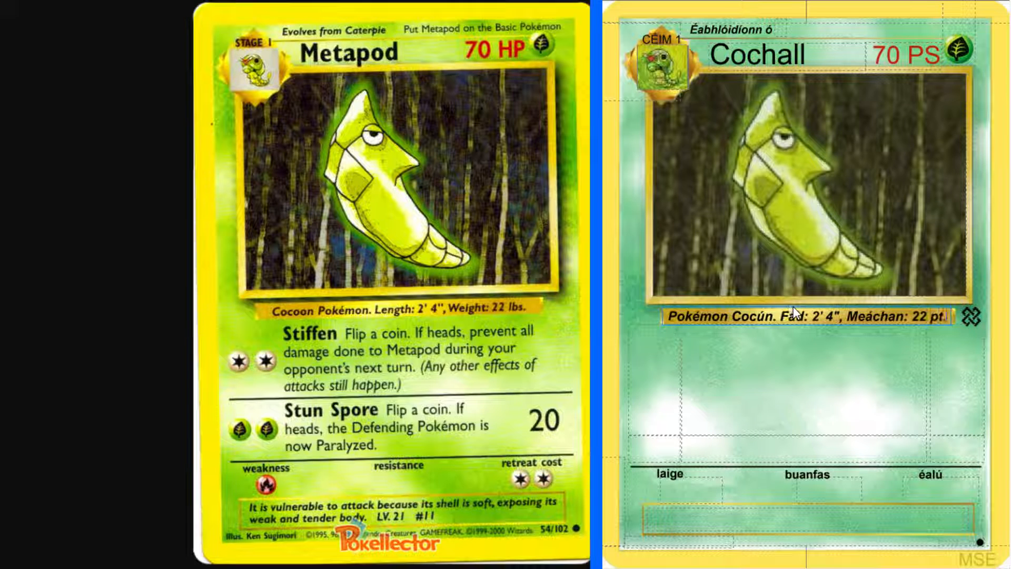
Give Cochall's first attack a cost of two Colorless energy
click(765, 390)
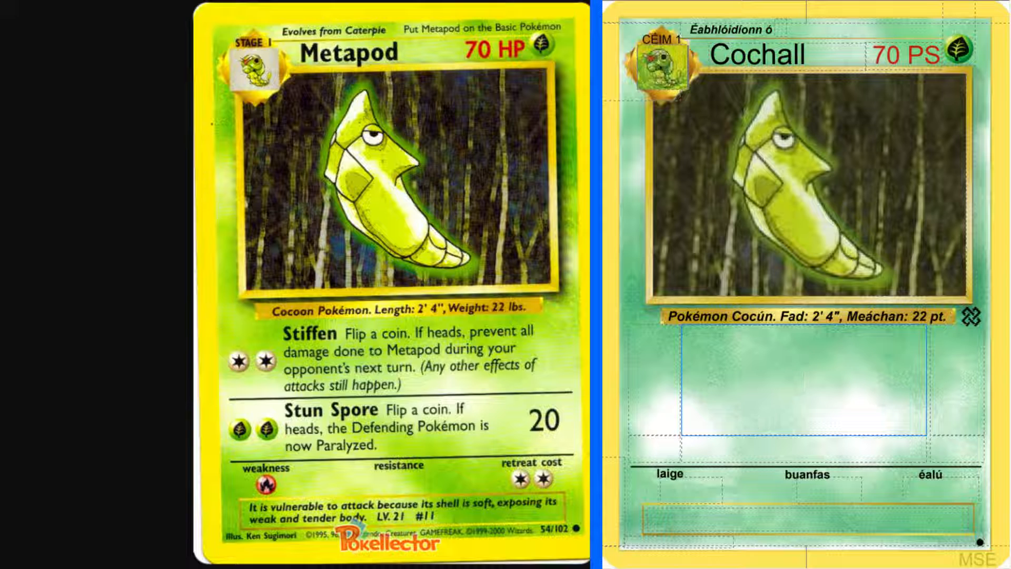
key(alt+Tab)
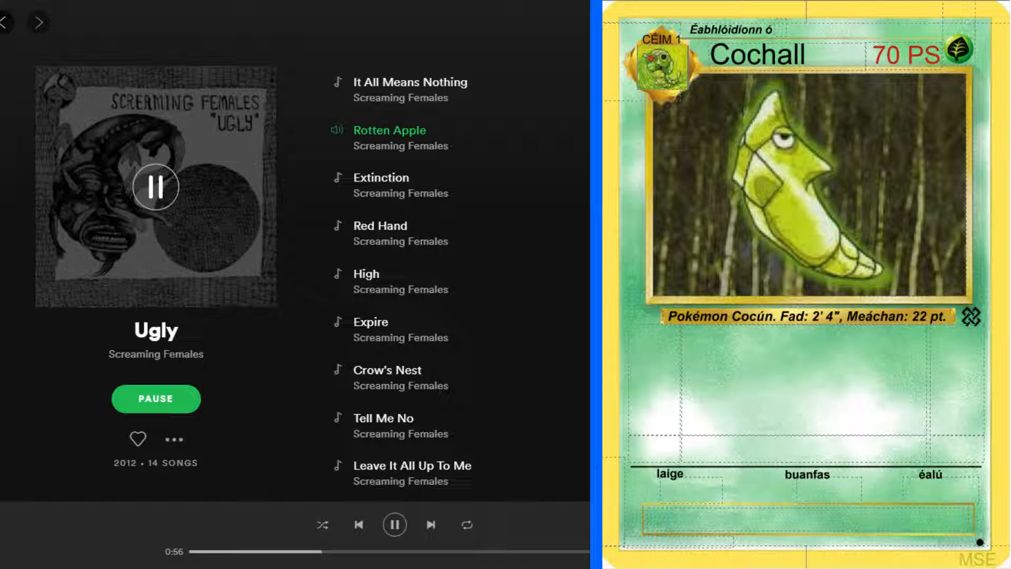
key(alt+Tab)
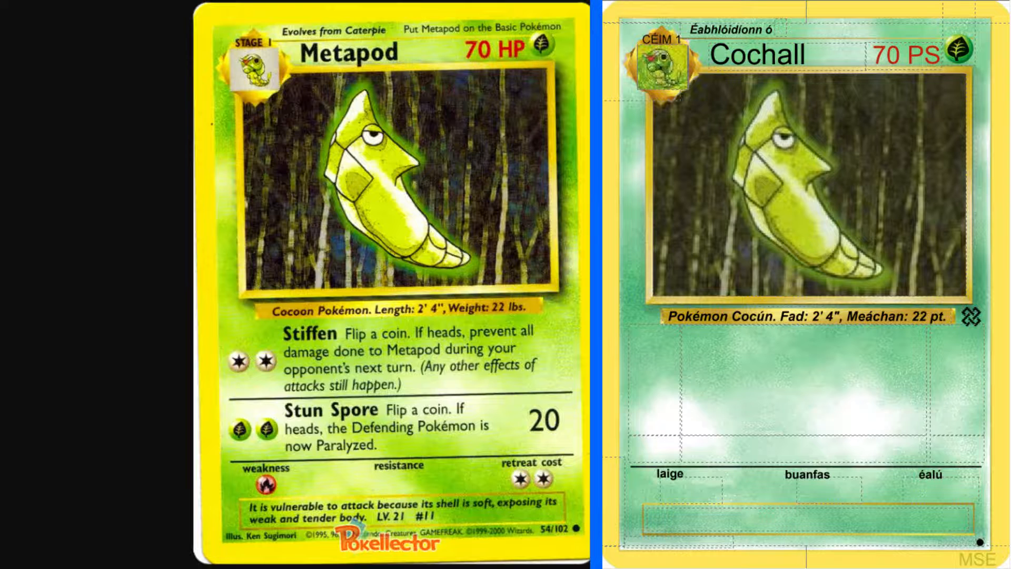
click(651, 381)
text(cc)
Give Cochall's second attack a cost of two Grass energy and set its damage to 20
click(651, 450)
text(ff)
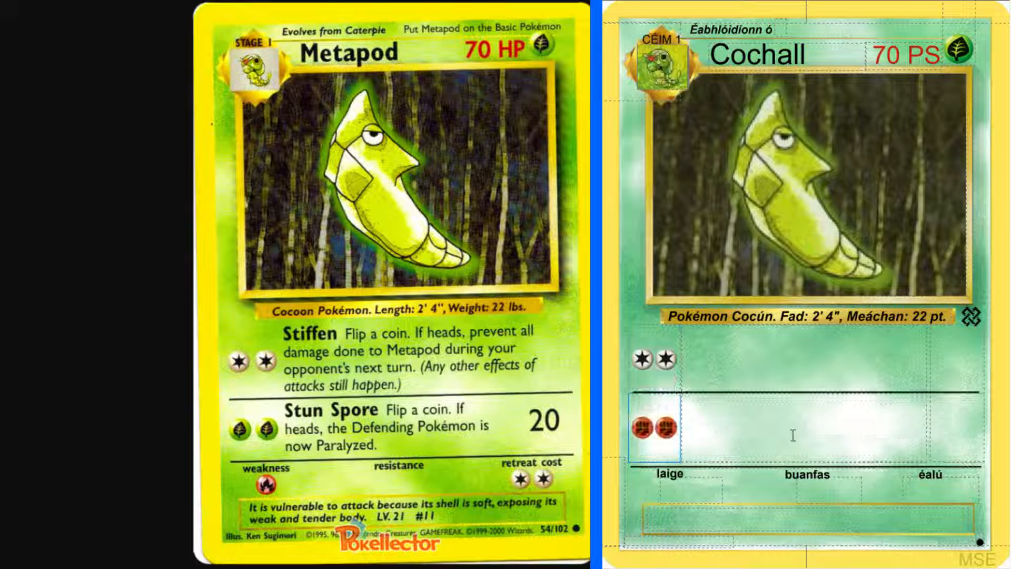
key(BackSpace)
key(BackSpace)
text(gg)
click(954, 427)
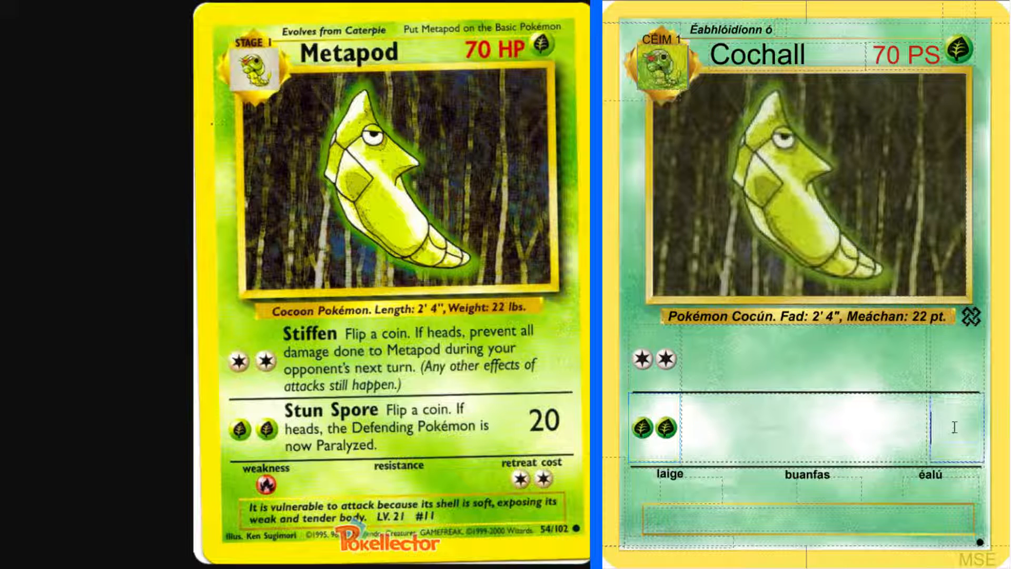
text(20)
Open the Base Set Kakuna card on Pokellector to read its Stiffen attack, and return to the Metapod card page
click(844, 386)
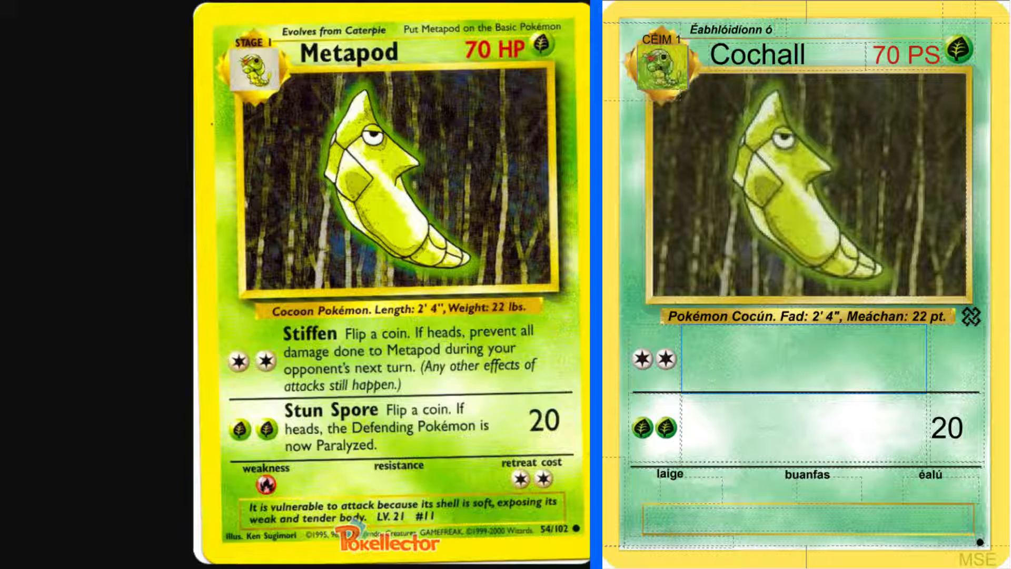
key(ctrl+Tab)
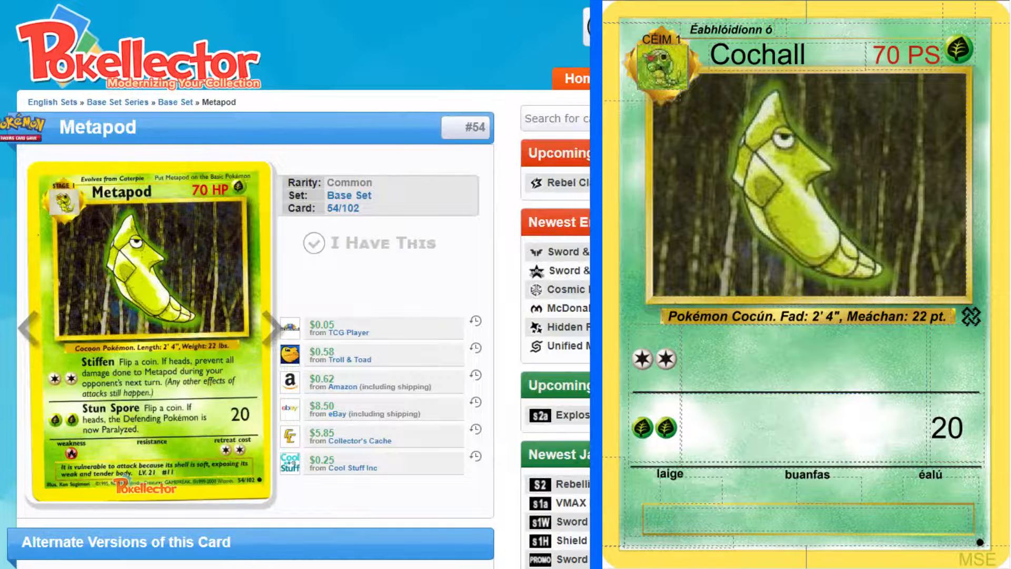
key(alt+Left)
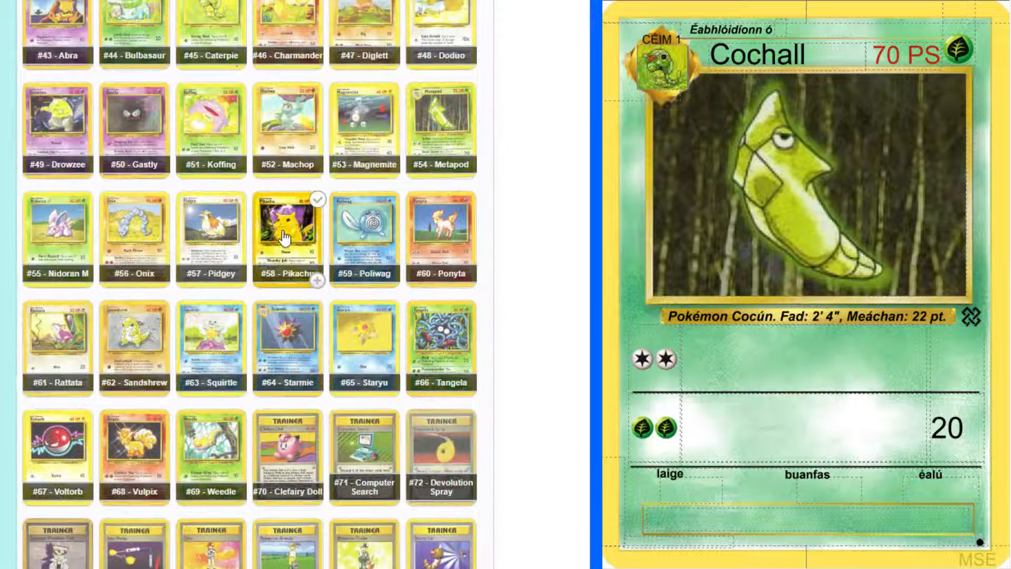
scroll(284, 238, up, 5)
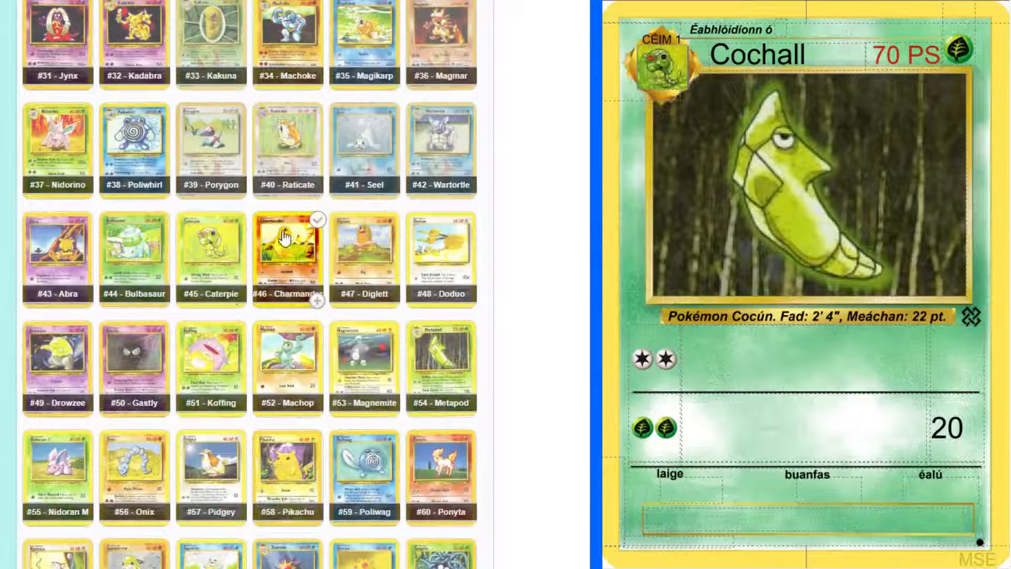
scroll(285, 238, up, 1)
click(198, 82)
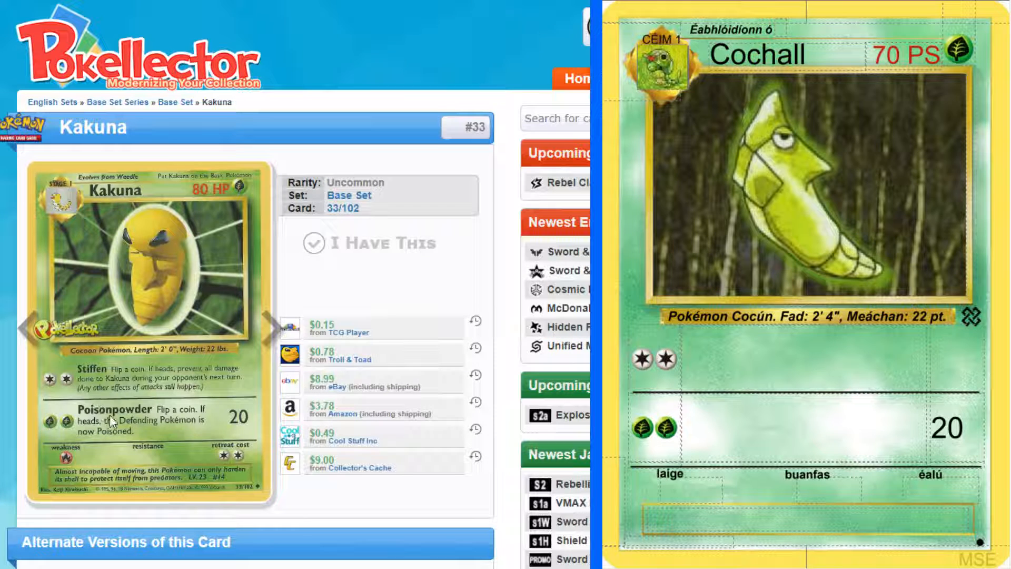
key(alt+Left)
scroll(248, 421, down, 3)
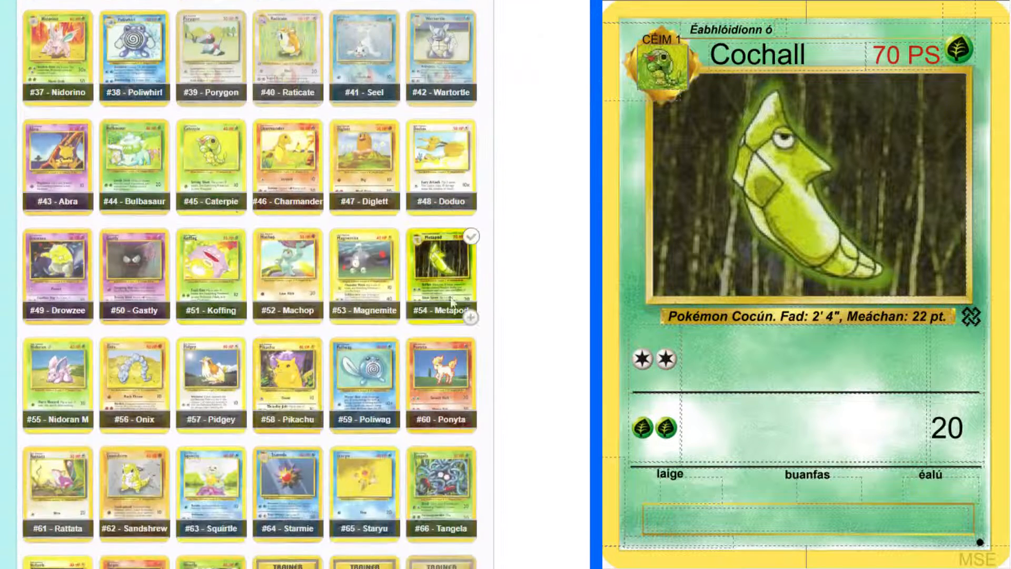
click(447, 283)
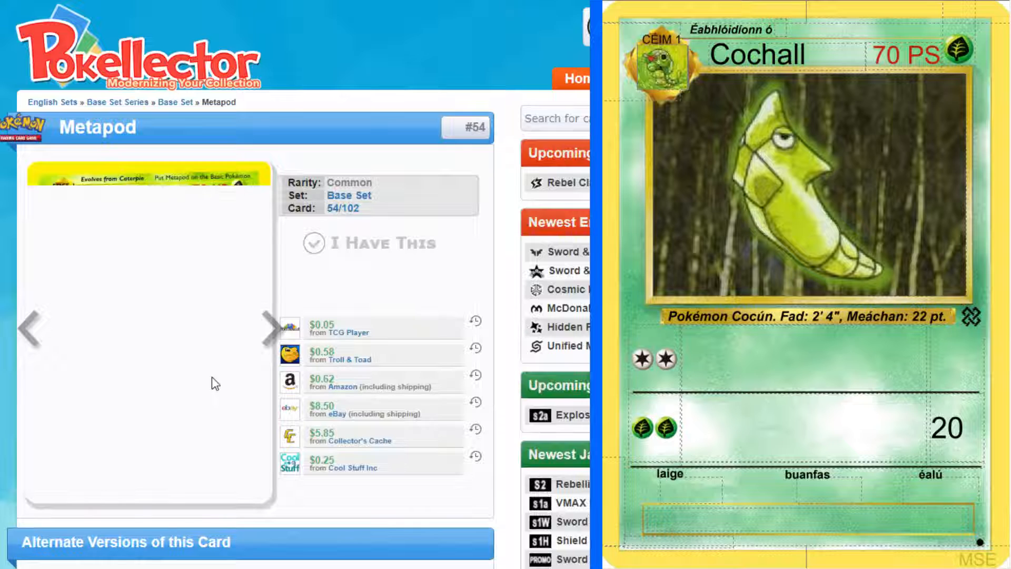
scroll(212, 377, down, 2)
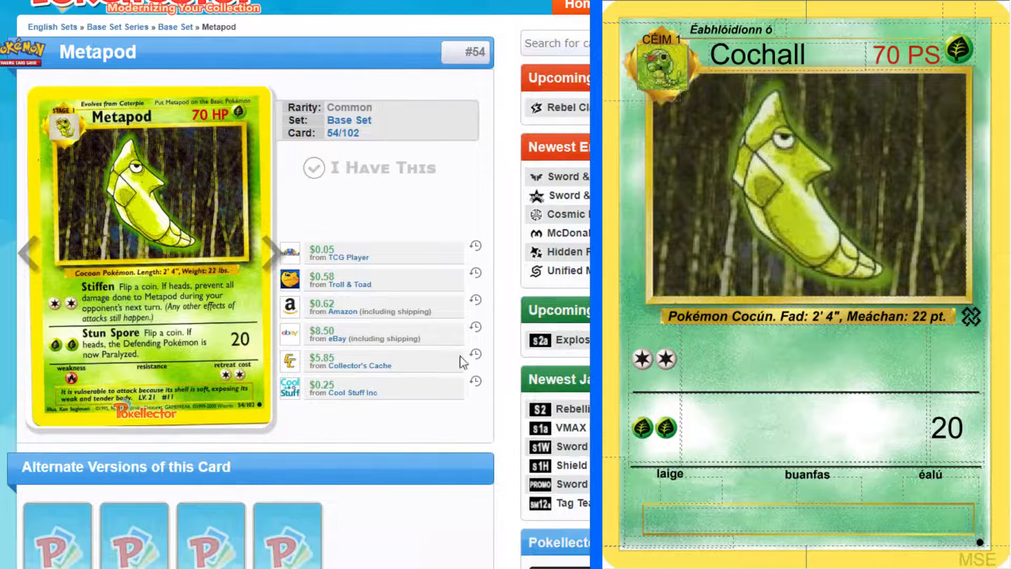
Bring up the Irish Cocún card and compare the Stiffen wording on the original Kakuna and Metapod cards
click(1006, 491)
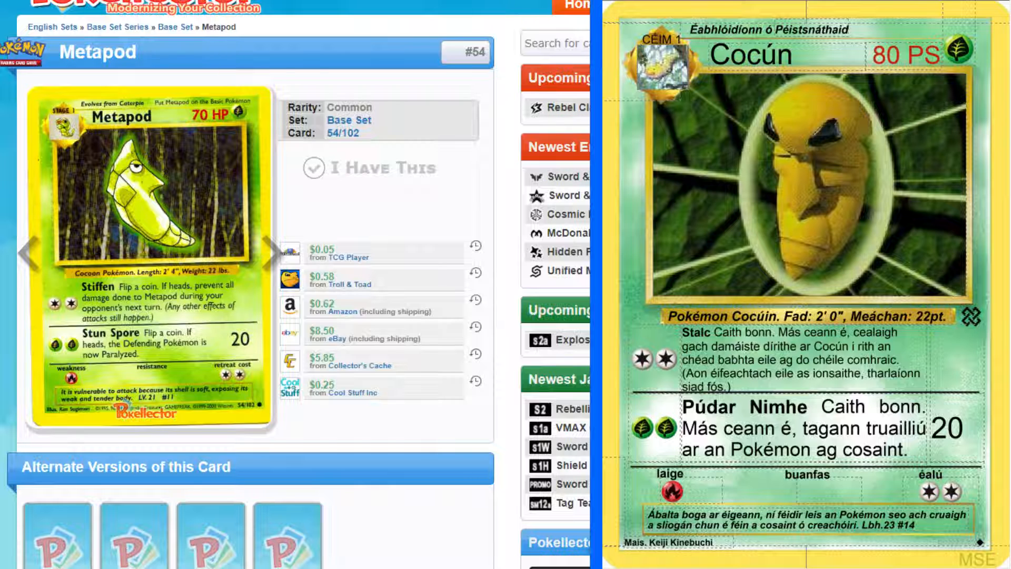
key(ctrl+Tab)
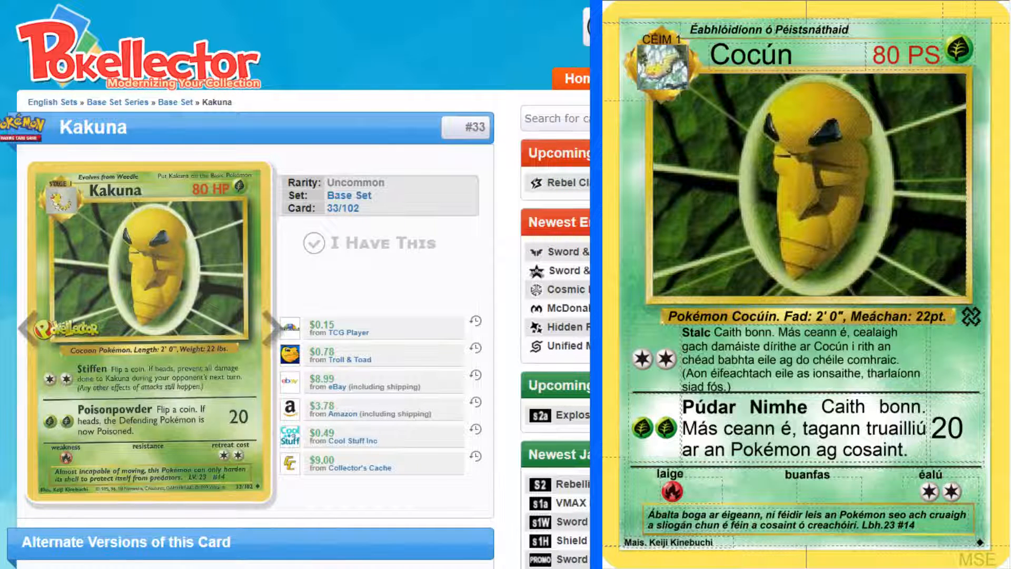
key(ctrl+Tab)
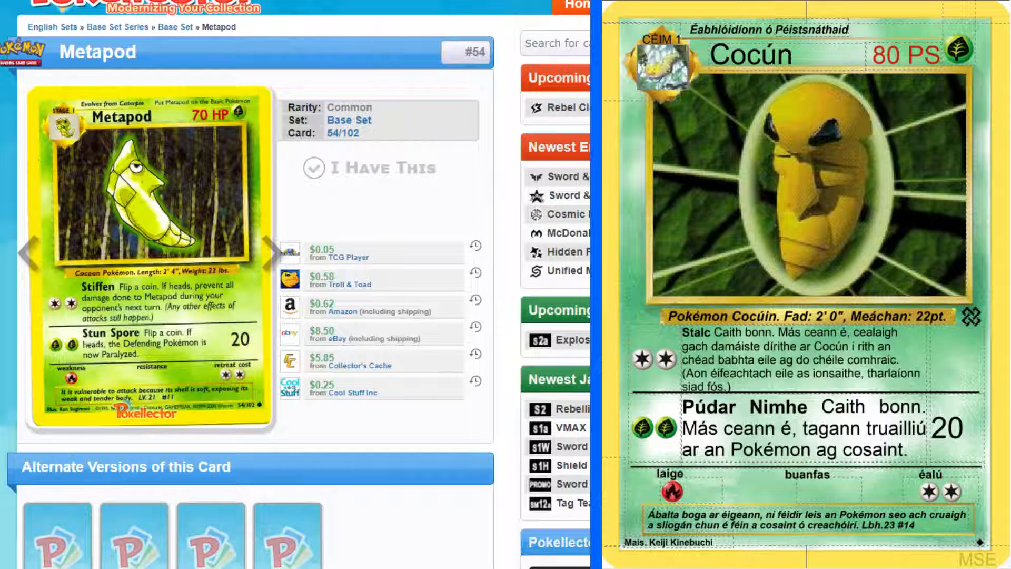
key(ctrl+Tab)
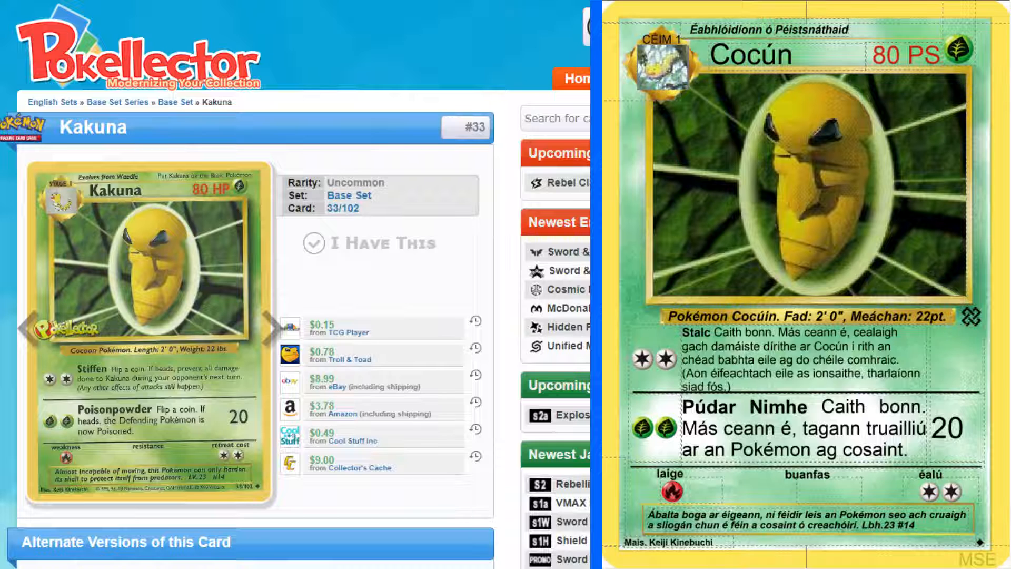
key(ctrl+Tab)
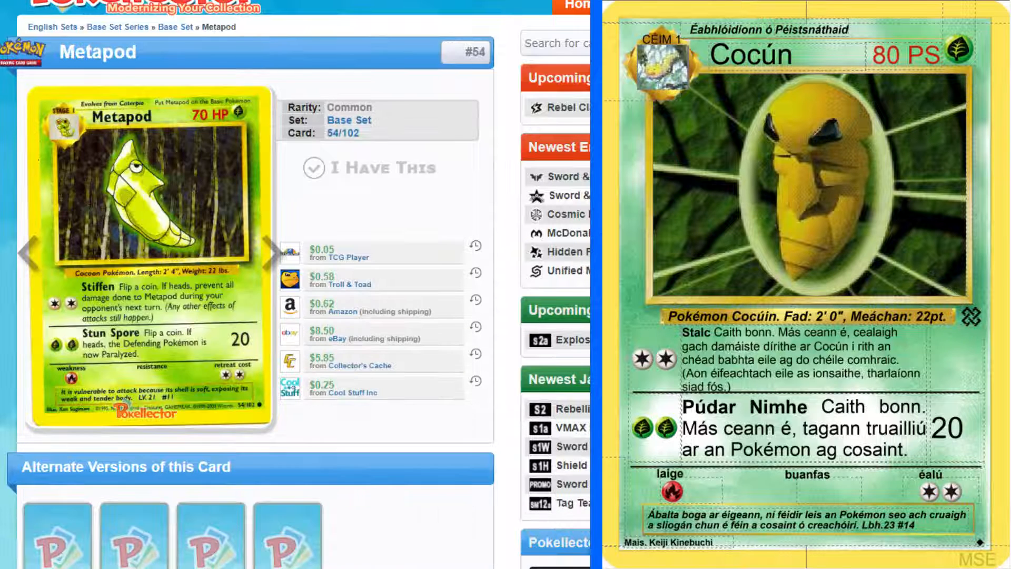
key(ctrl+Tab)
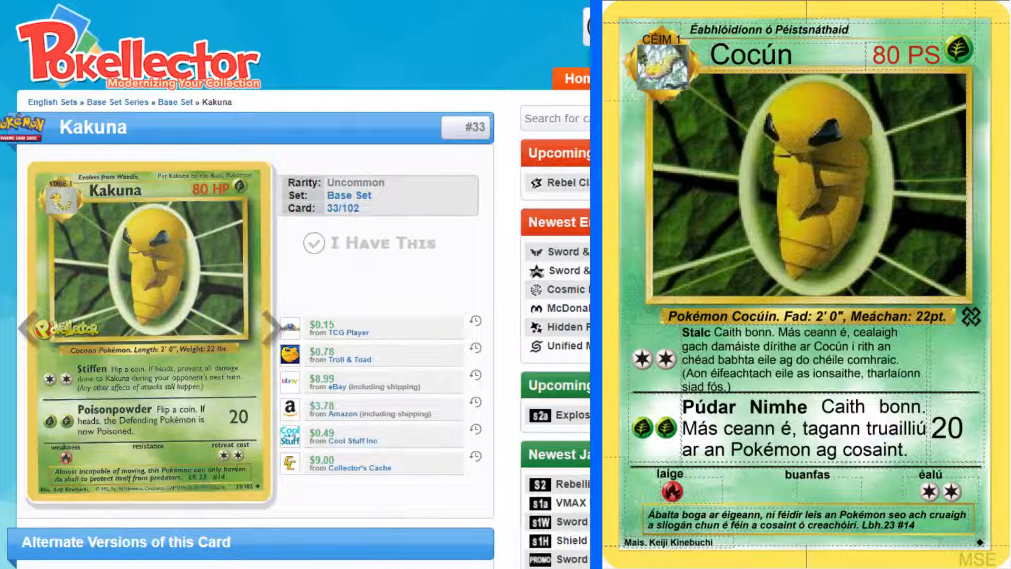
Copy the Stalc attack text from the Cocún card into Cochall's first attack and make the name "Stalc" bold
drag(732, 387, 684, 337)
key(ctrl+c)
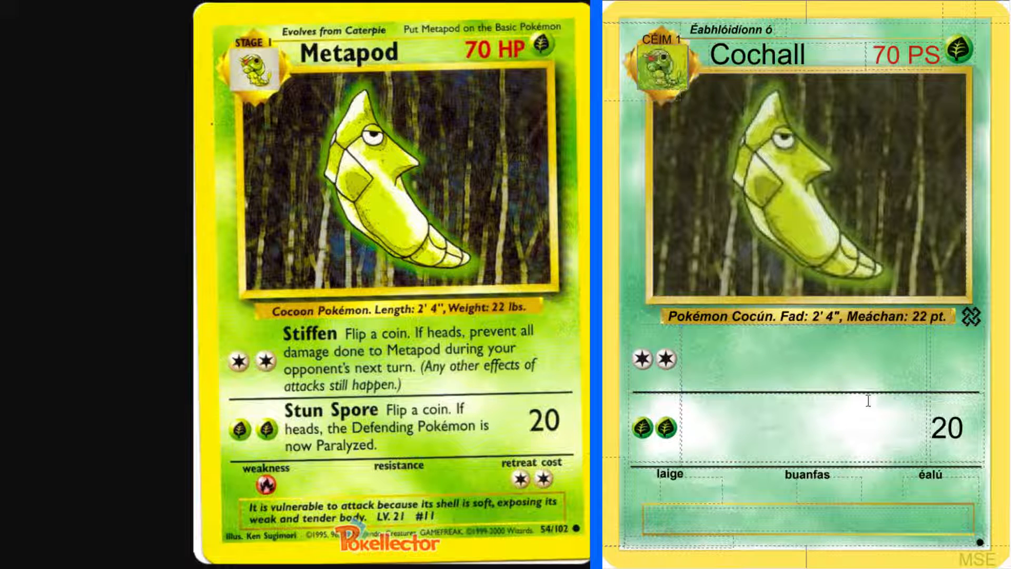
click(834, 362)
key(ctrl+v)
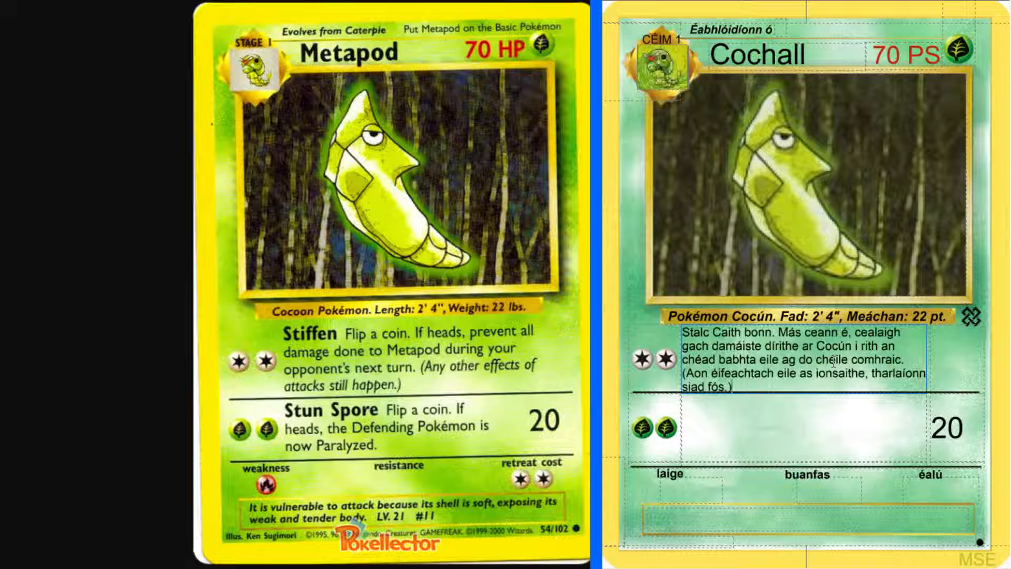
double_click(697, 332)
key(ctrl+b)
click(708, 342)
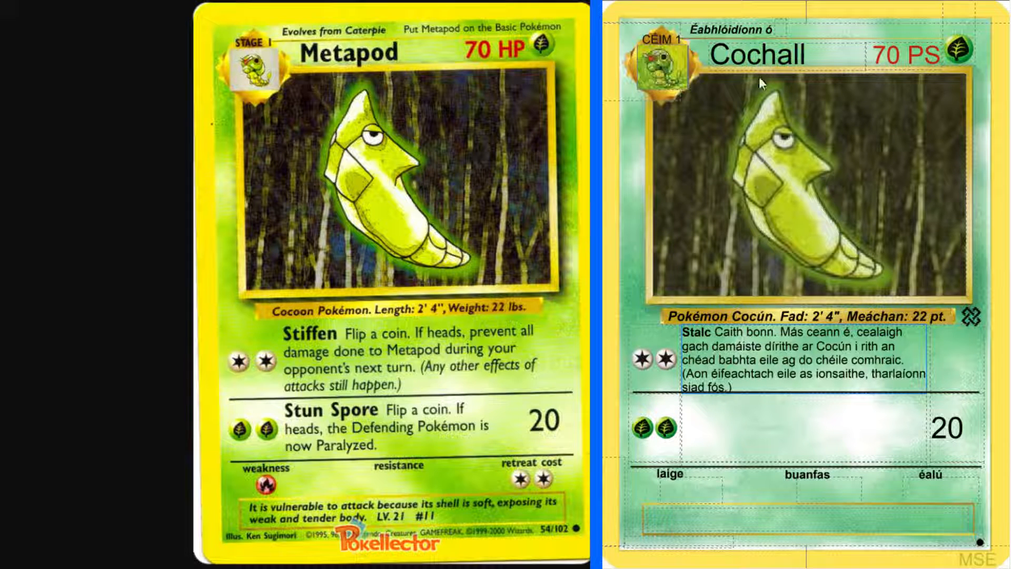
Look up "spore" in the English-Irish dictionary for the name of Cochall's second attack
click(767, 433)
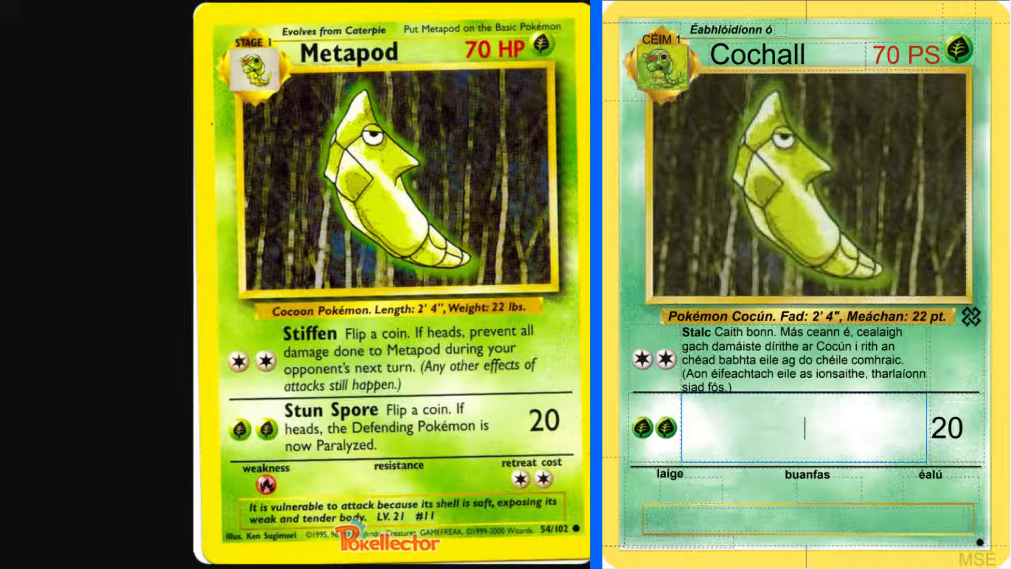
key(alt+Tab)
scroll(298, 113, up, 4)
click(288, 85)
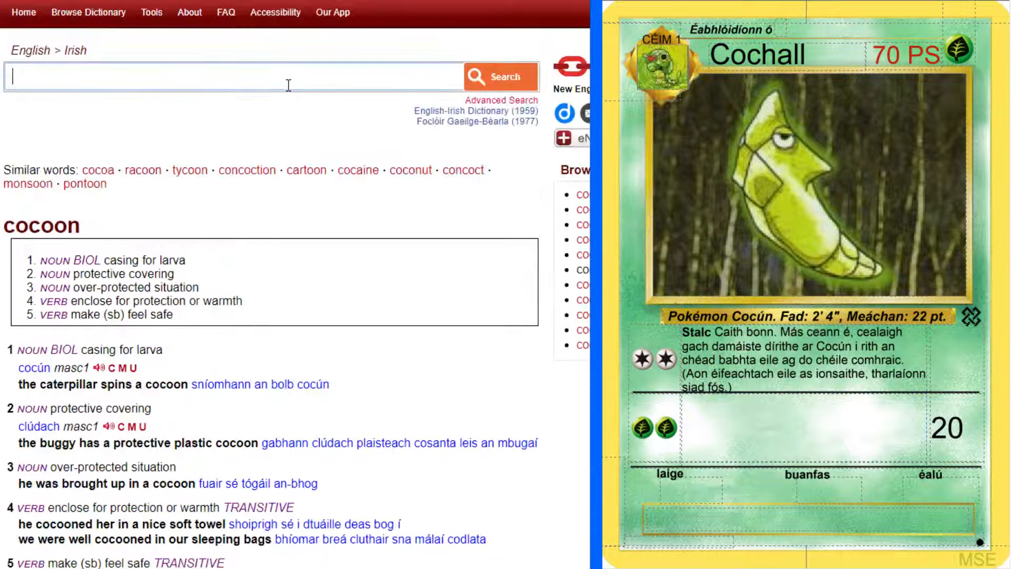
text(spore)
key(Return)
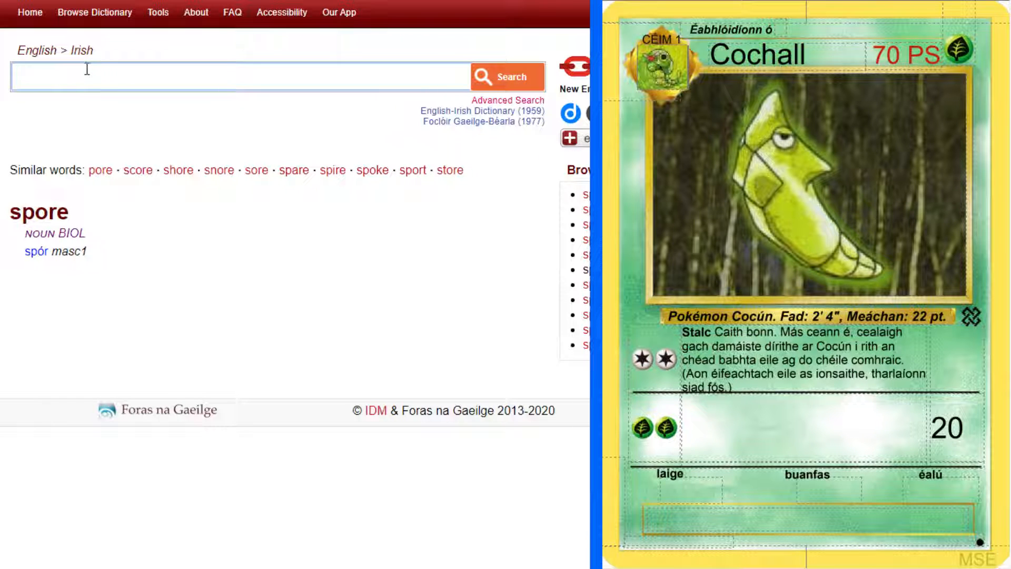
Look up "stun" in the English-Irish dictionary and examine its verb senses, related entries and example phrases
text(stun)
key(Return)
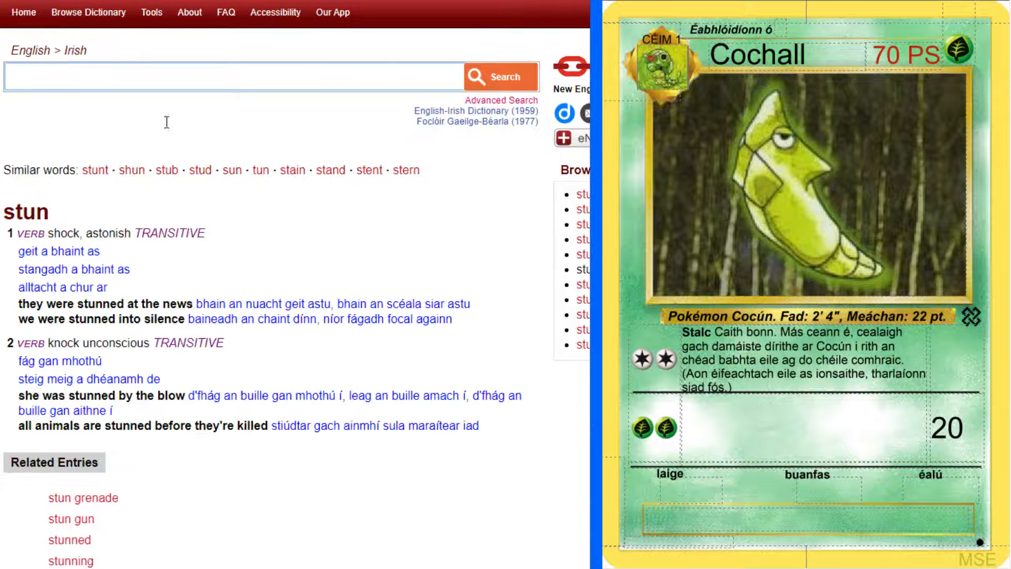
scroll(190, 252, down, 2)
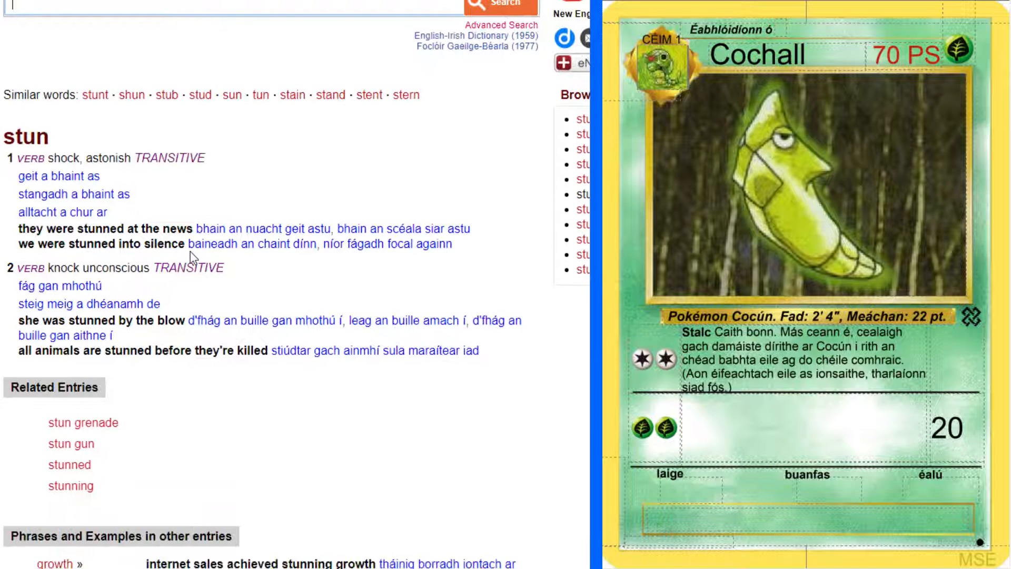
click(225, 189)
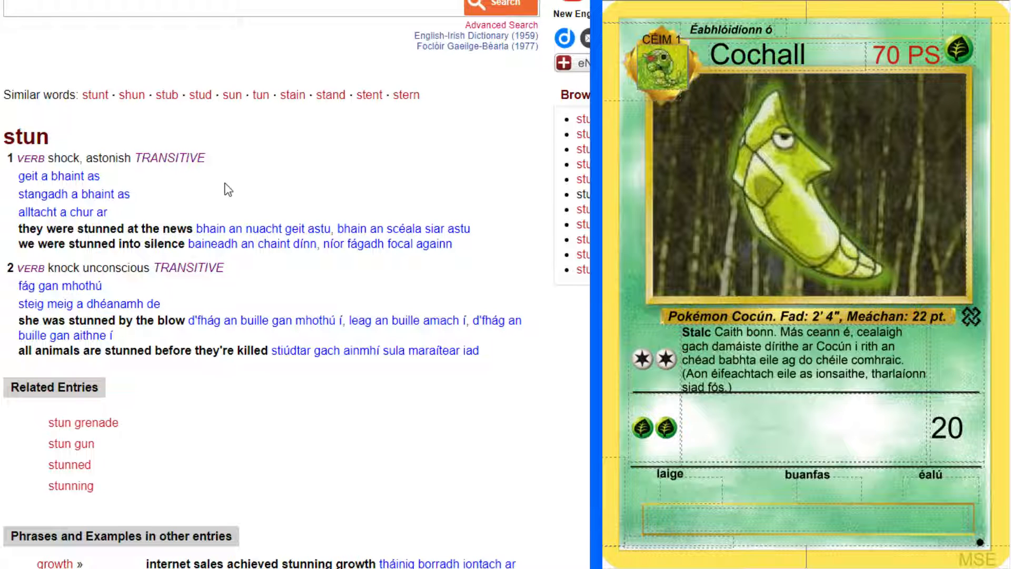
scroll(227, 189, down, 3)
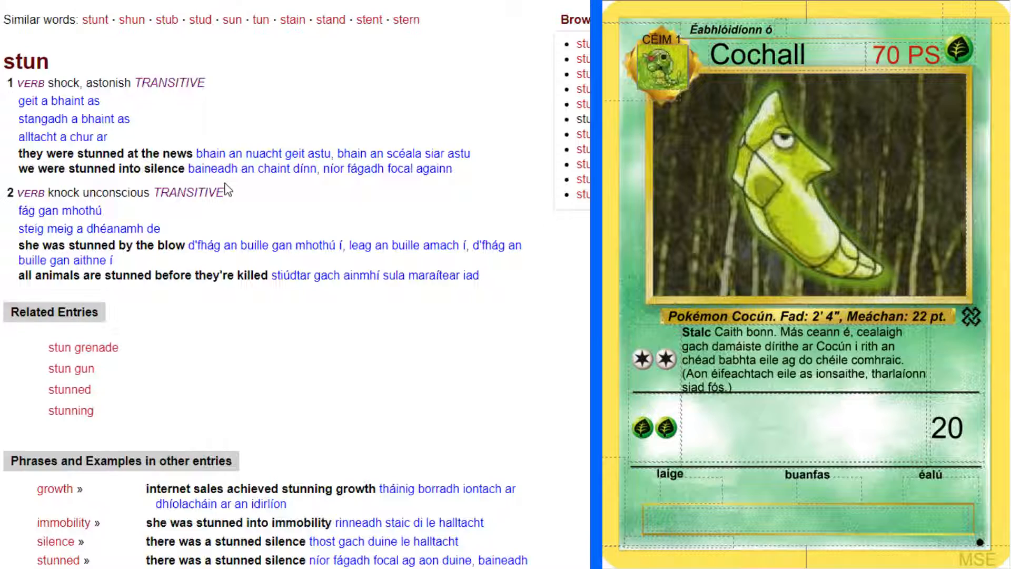
scroll(228, 190, down, 3)
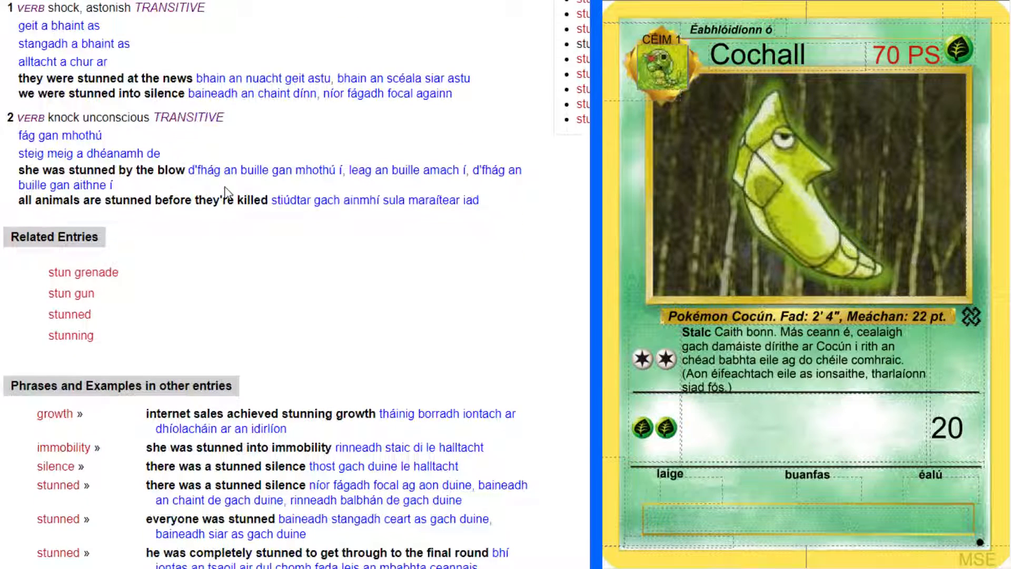
scroll(226, 192, down, 2)
scroll(306, 242, down, 15)
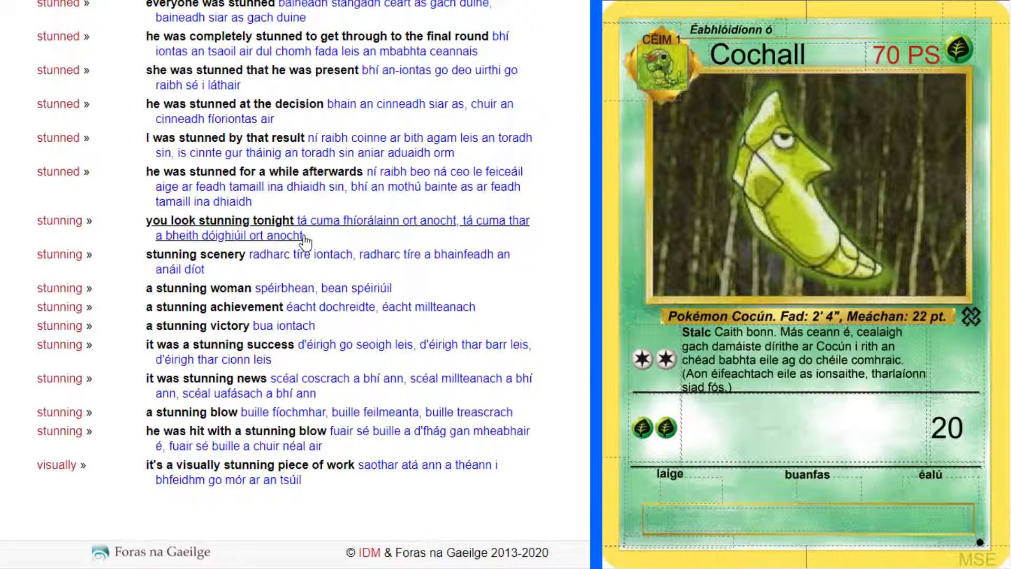
scroll(209, 219, up, 20)
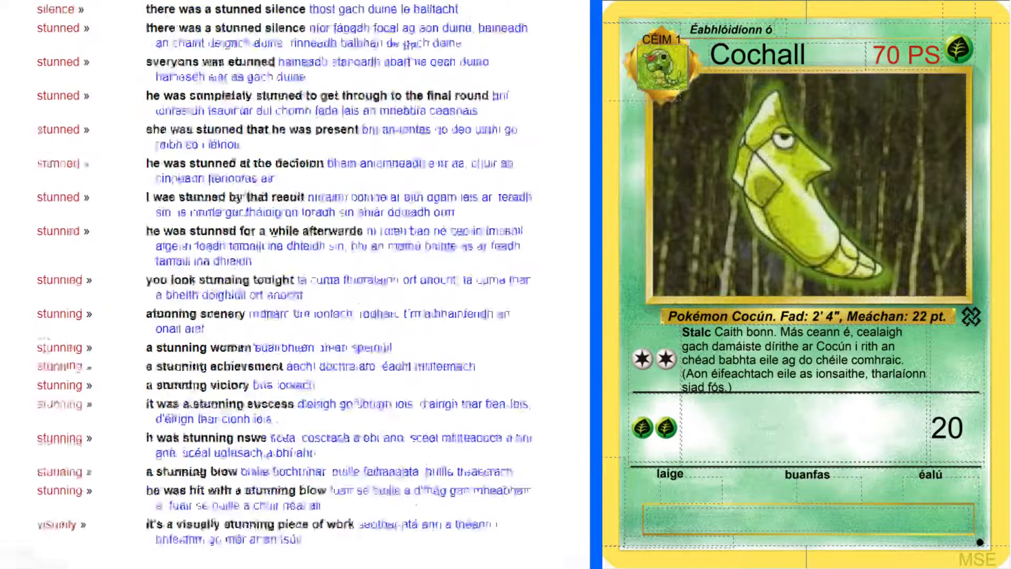
Look up the Irish word "geit" in the Leabharlann Teanga agus Foclóireachta dictionary
key(ctrl+Tab)
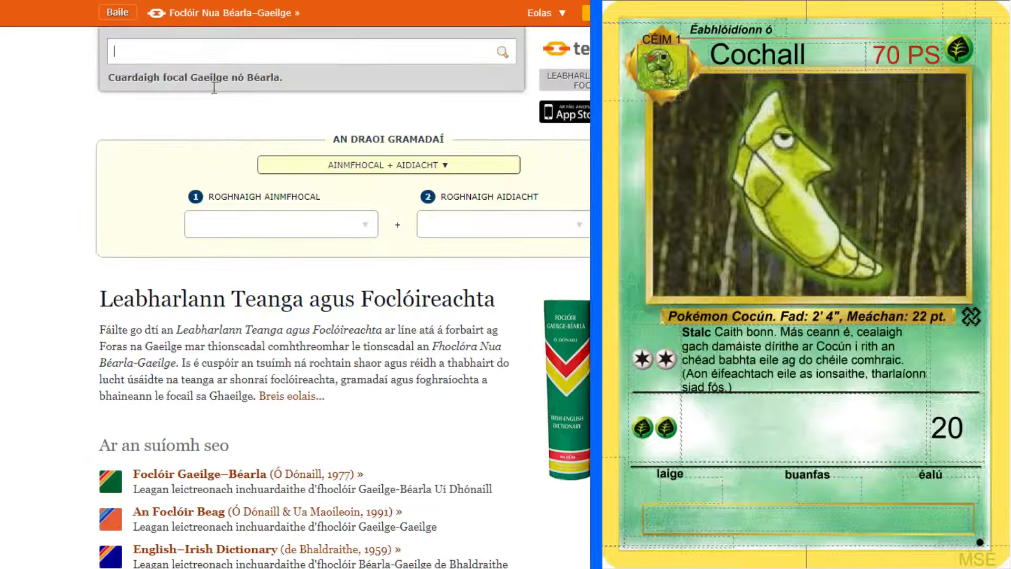
text(geit)
key(Return)
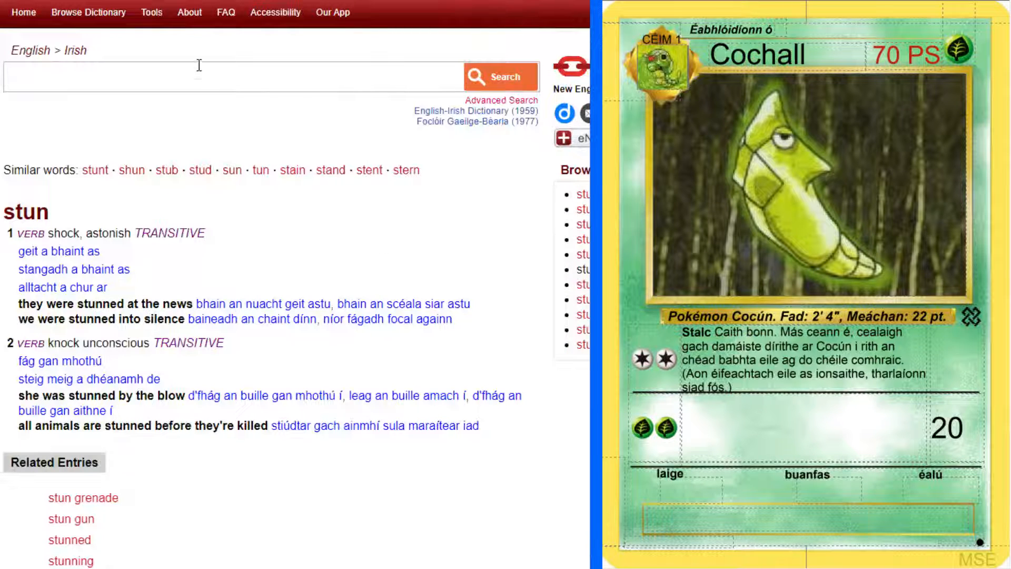
Look up "immobilise" in the English-Irish dictionary
click(196, 85)
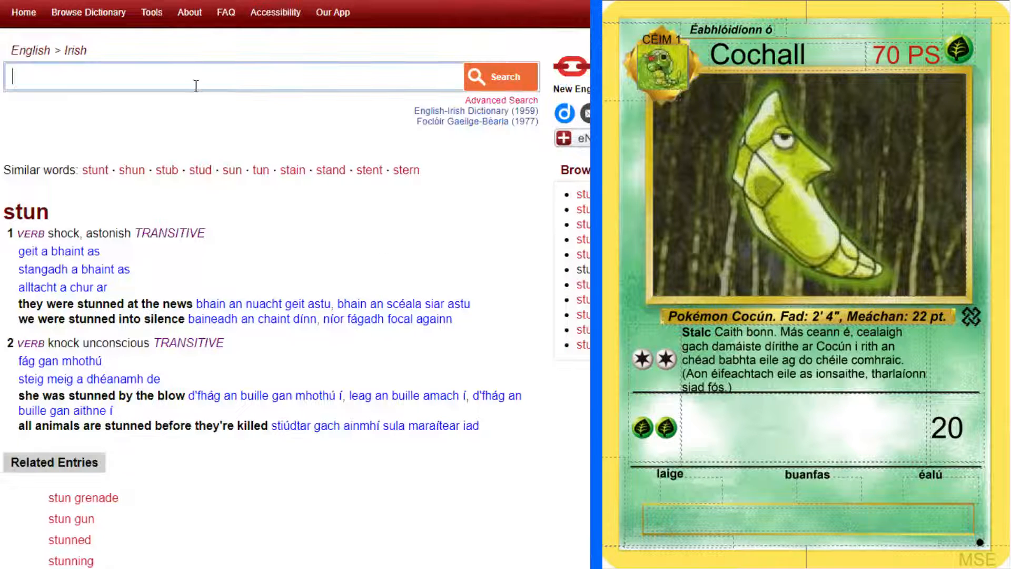
text(immobi)
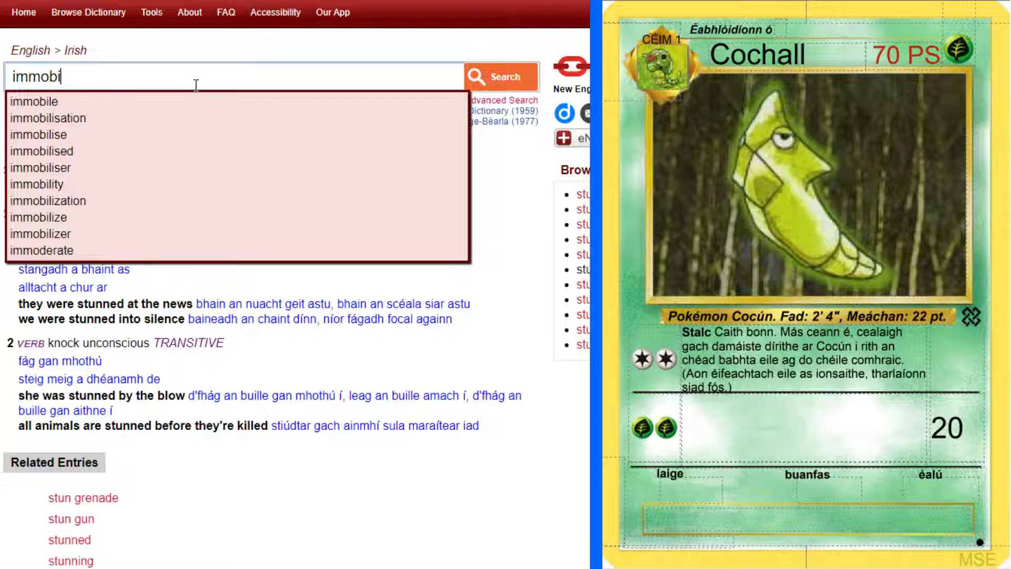
text(lise)
key(Return)
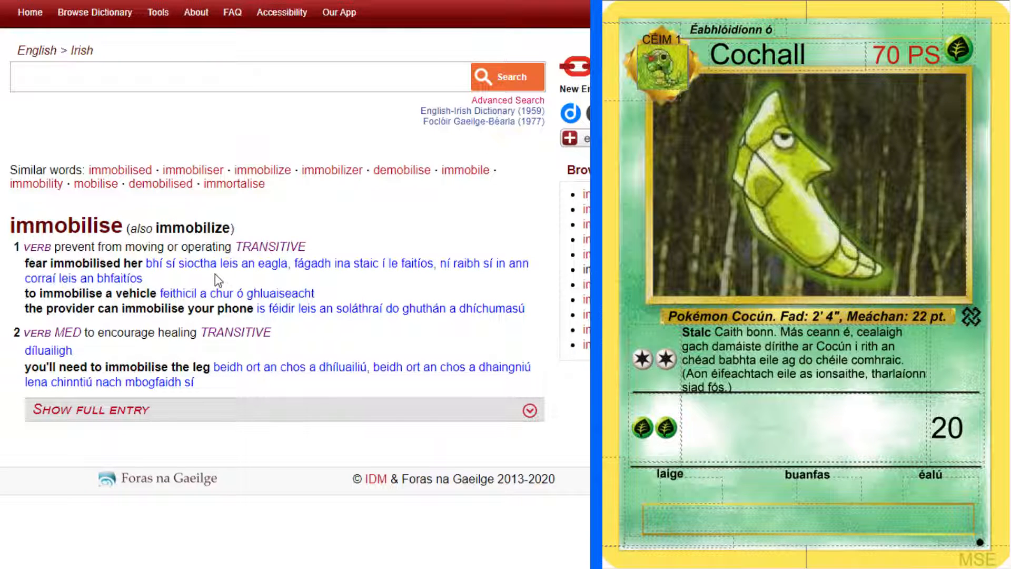
Copy "sioc" from the first example's translation and look it up in the Foclóir Gaeilge-Béarla, reading its senses
drag(179, 262, 199, 262)
click(207, 286)
drag(179, 263, 200, 263)
key(ctrl+c)
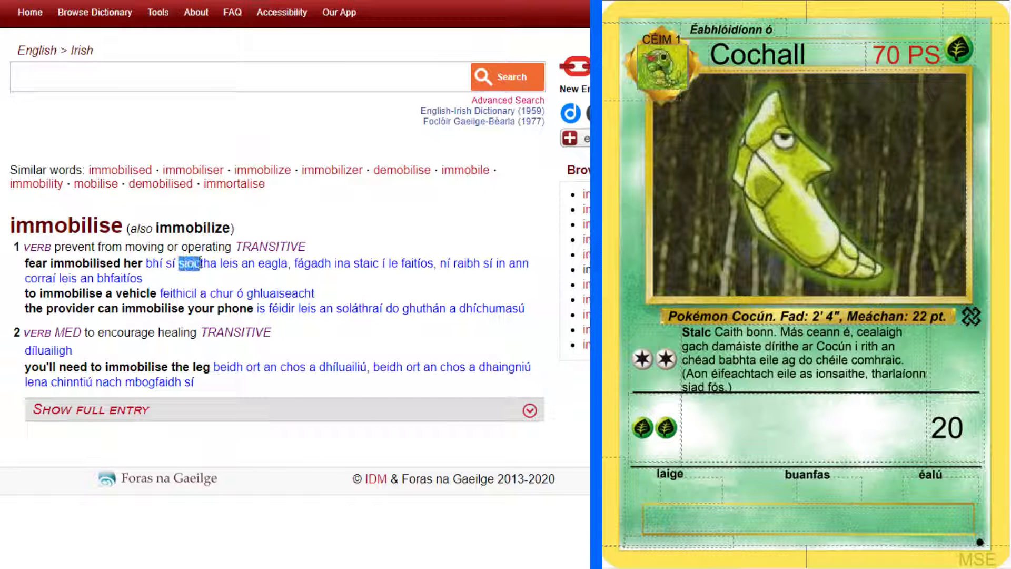
key(ctrl+Tab)
drag(191, 51, 2, 49)
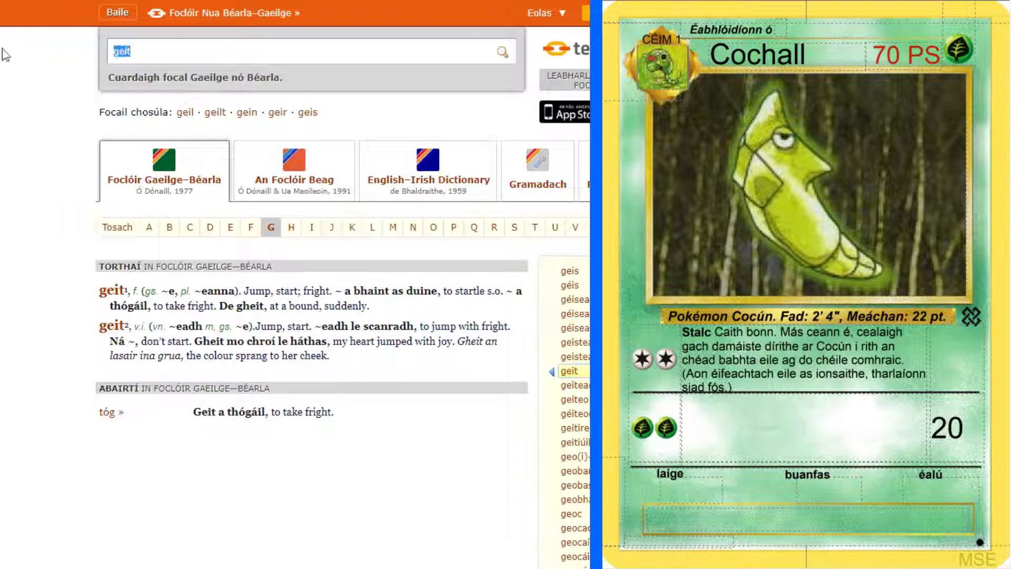
key(ctrl+v)
key(Return)
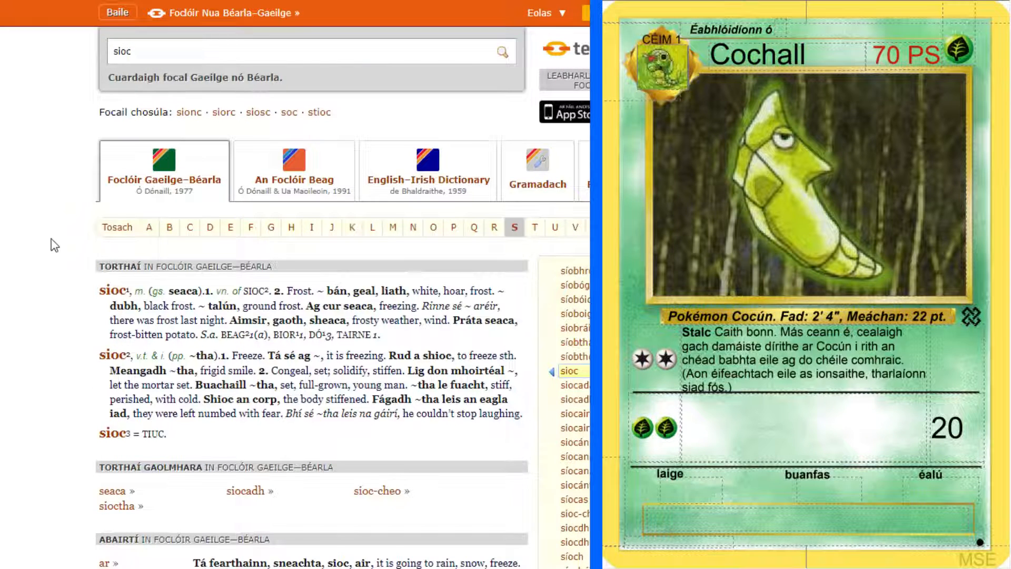
scroll(55, 246, down, 3)
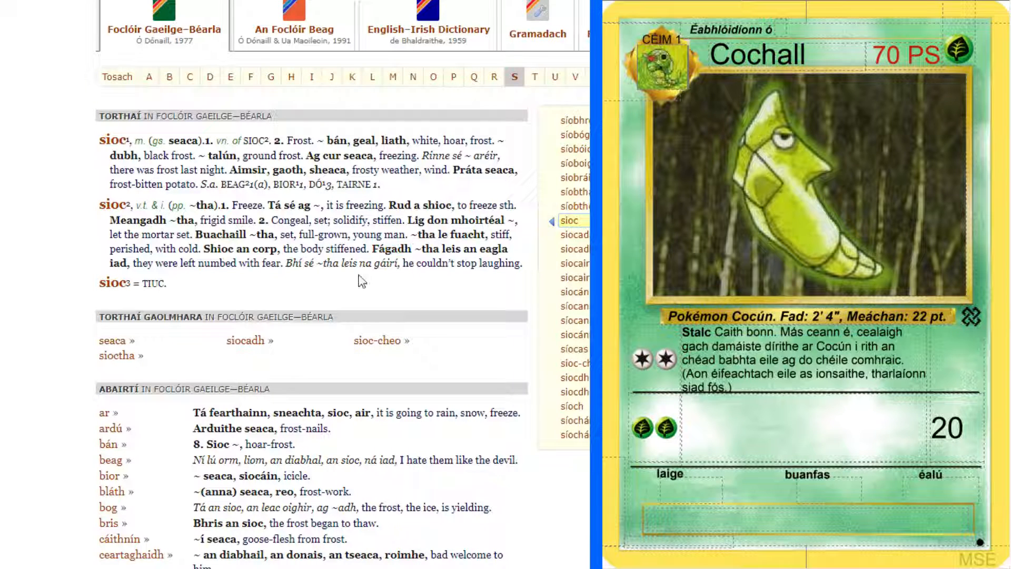
Look up "paralyze" in the English-Irish dictionary and read through its verb senses and examples
click(79, 1)
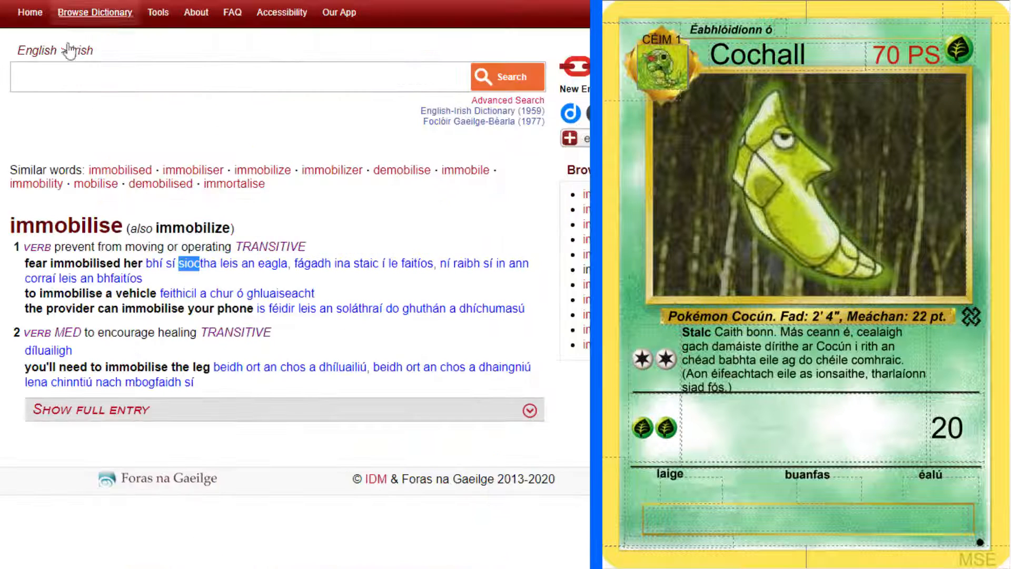
click(100, 78)
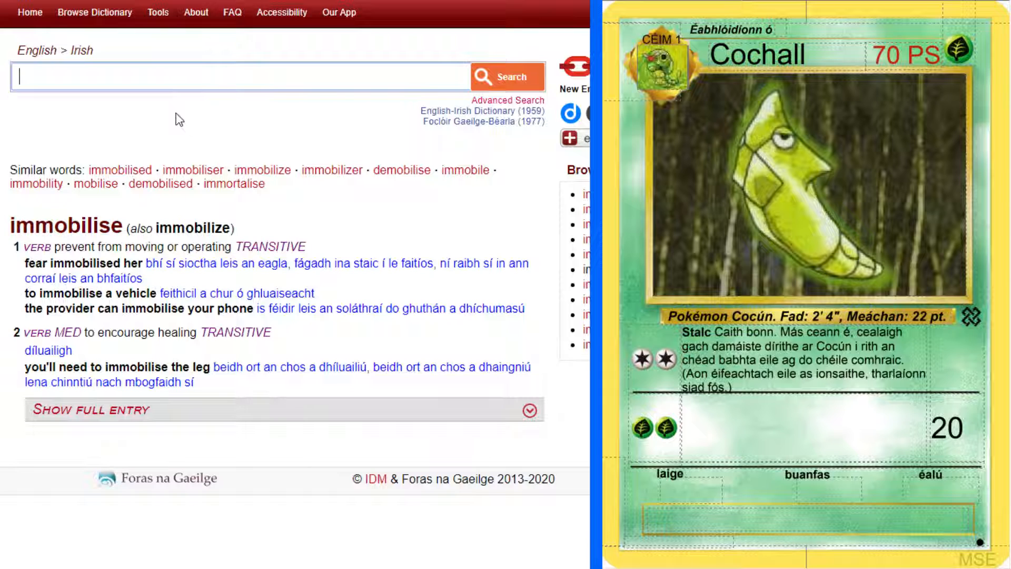
text(paralyze)
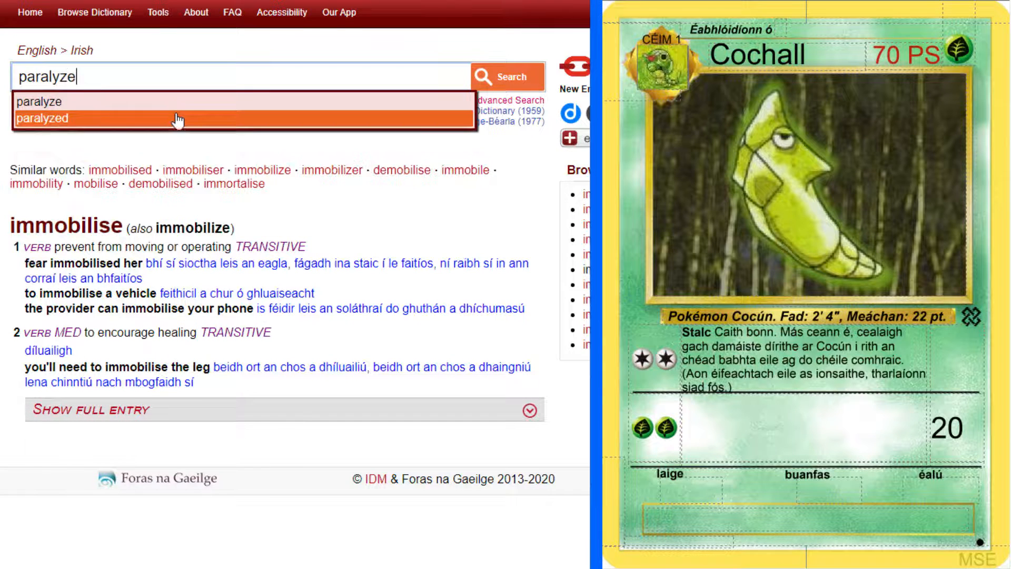
key(Return)
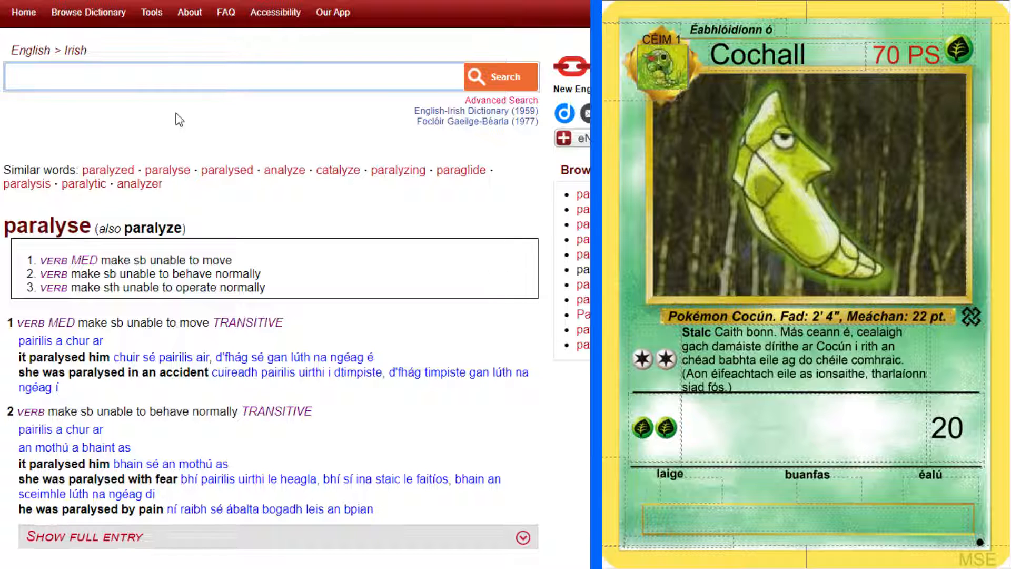
scroll(280, 248, down, 1)
scroll(310, 321, up, 1)
Search the English-Irish dictionary for "immobilise" again to reread its example phrases
text(immobilise)
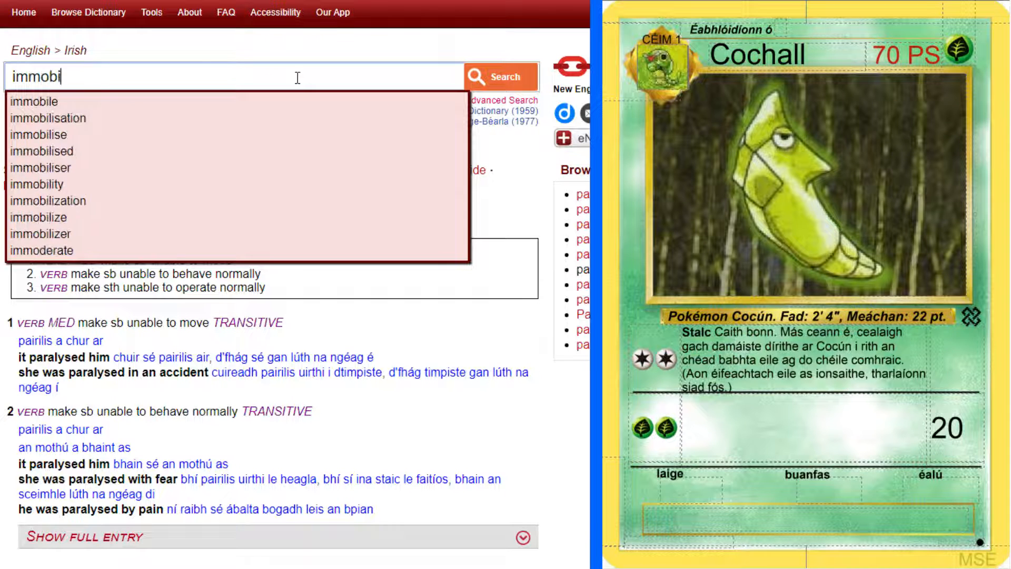
key(Return)
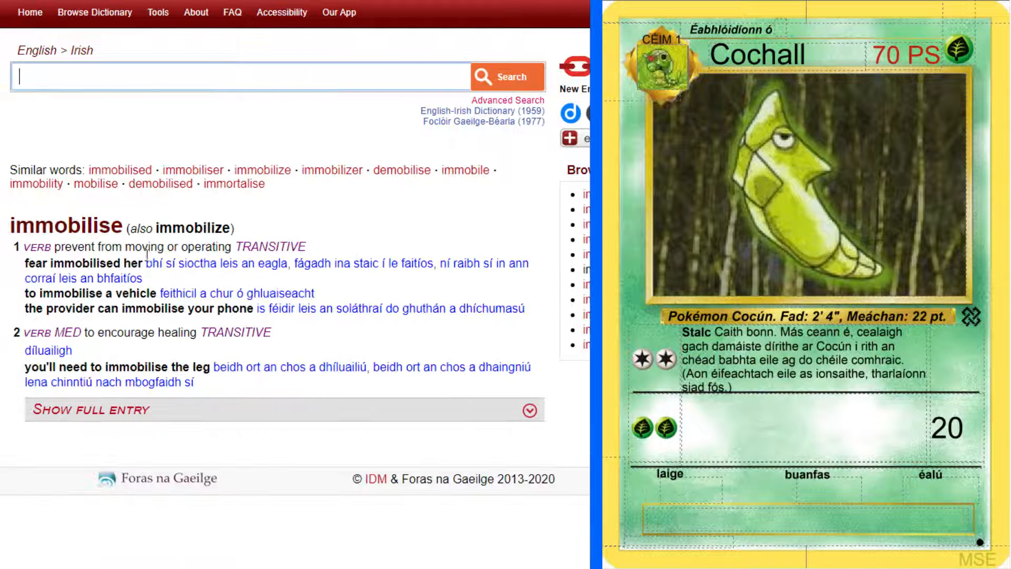
click(186, 278)
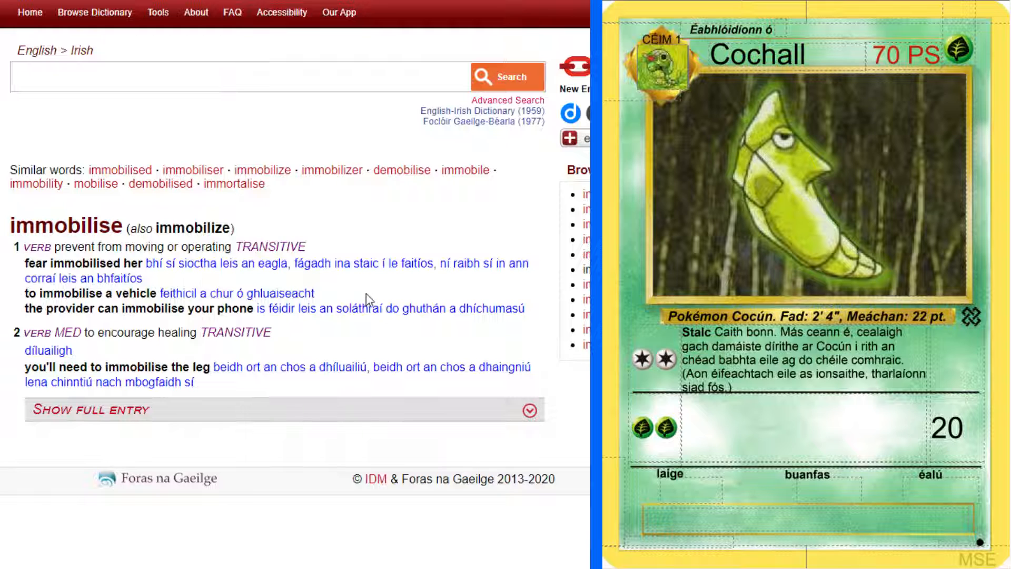
Look up the Irish word "staic" from the "immobilise" examples in the Foclóir Gaeilge-Béarla
drag(343, 262, 383, 262)
click(361, 261)
click(133, 1)
scroll(132, 62, up, 3)
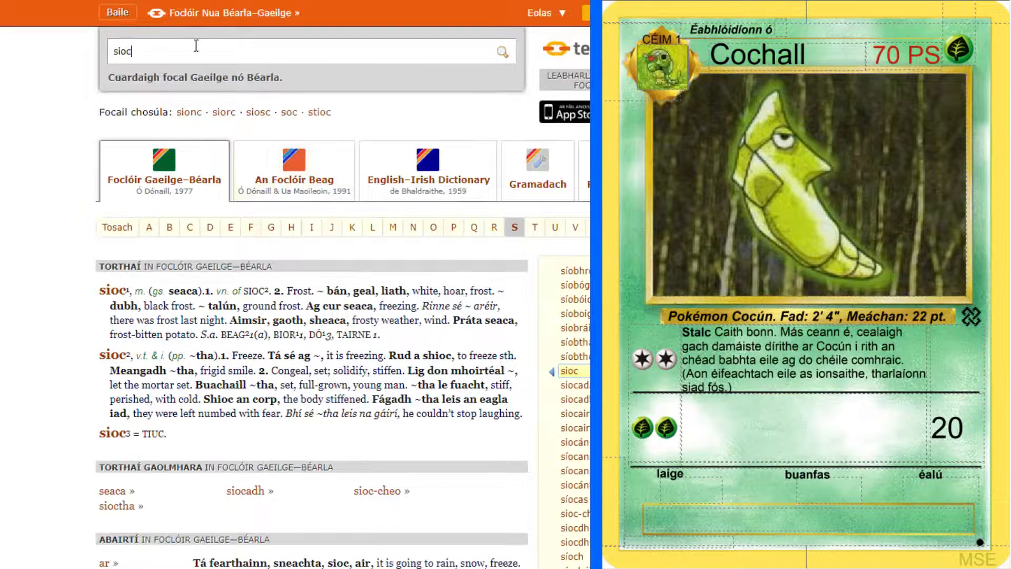
drag(196, 51, 104, 79)
text(staic)
key(Return)
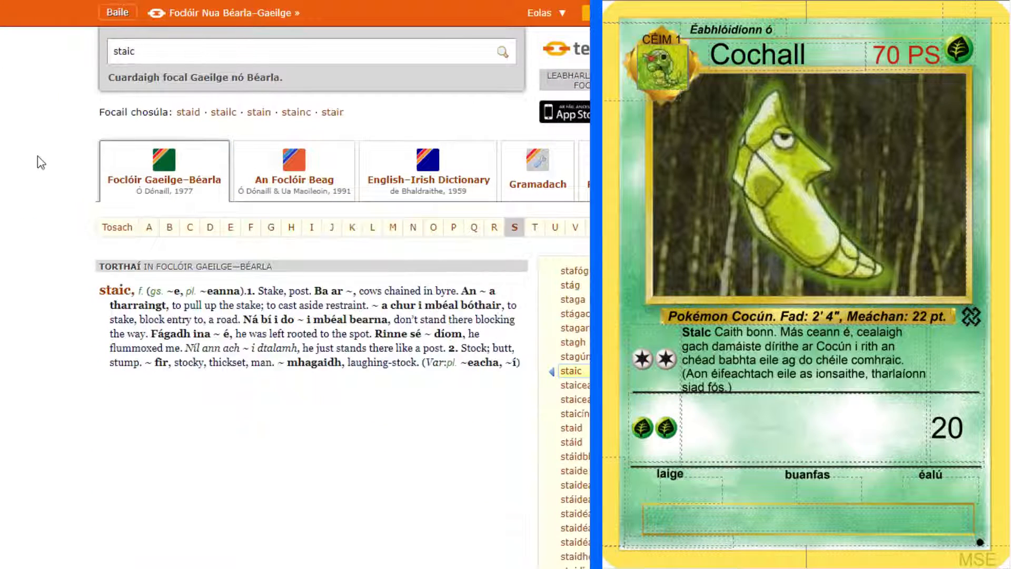
scroll(37, 156, down, 1)
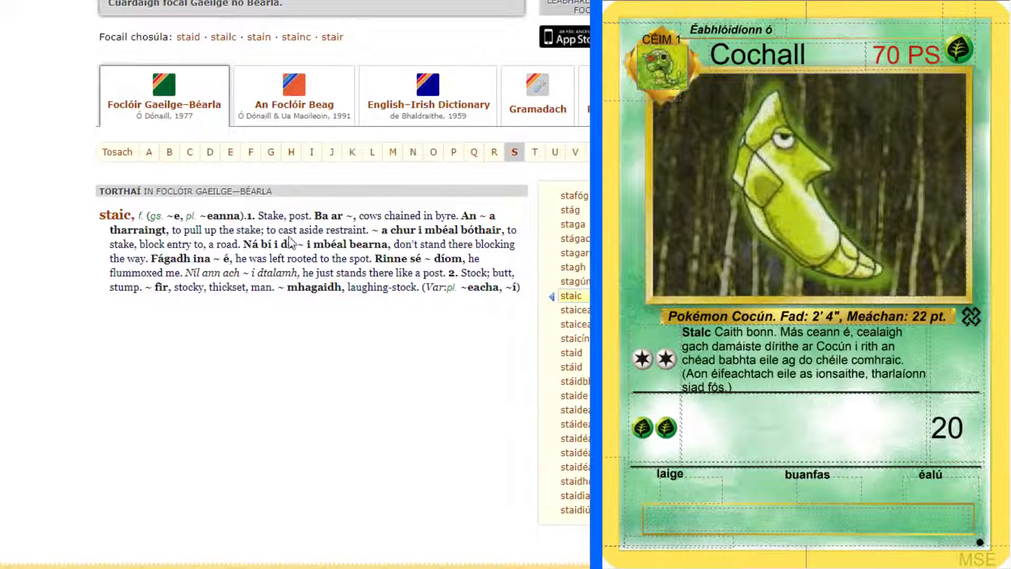
Copy "dhaingniú" from the medical sense of "immobilise" and look it up in the Foclóir Gaeilge-Béarla
click(181, 1)
click(477, 293)
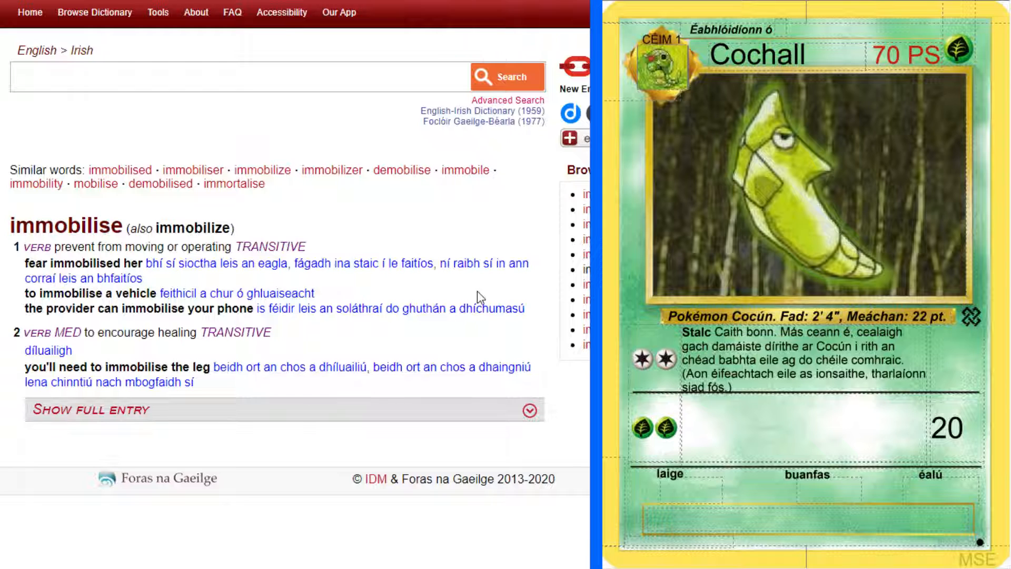
drag(163, 266, 138, 278)
click(140, 278)
double_click(492, 369)
key(ctrl+c)
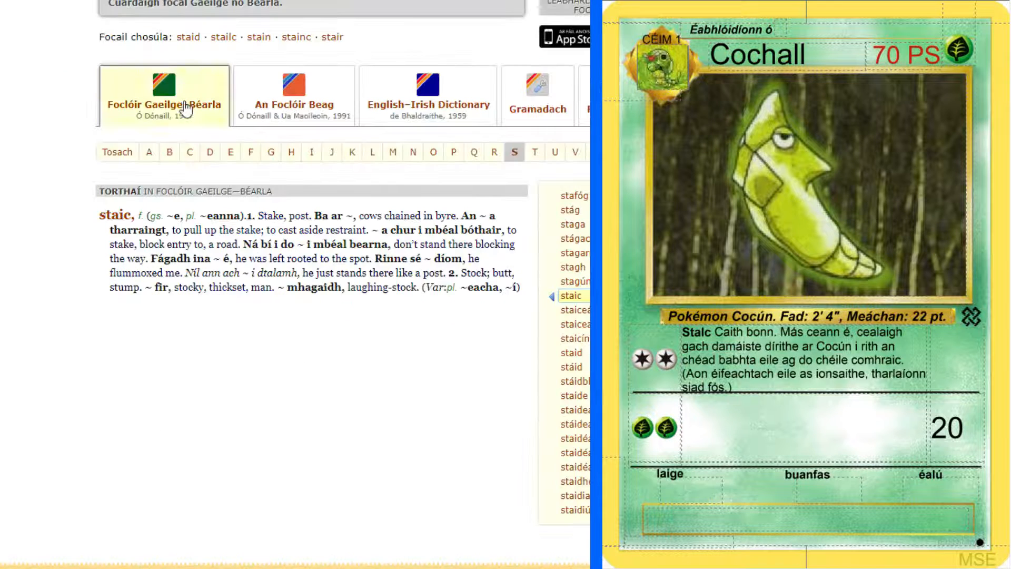
scroll(197, 47, up, 2)
key(ctrl+a)
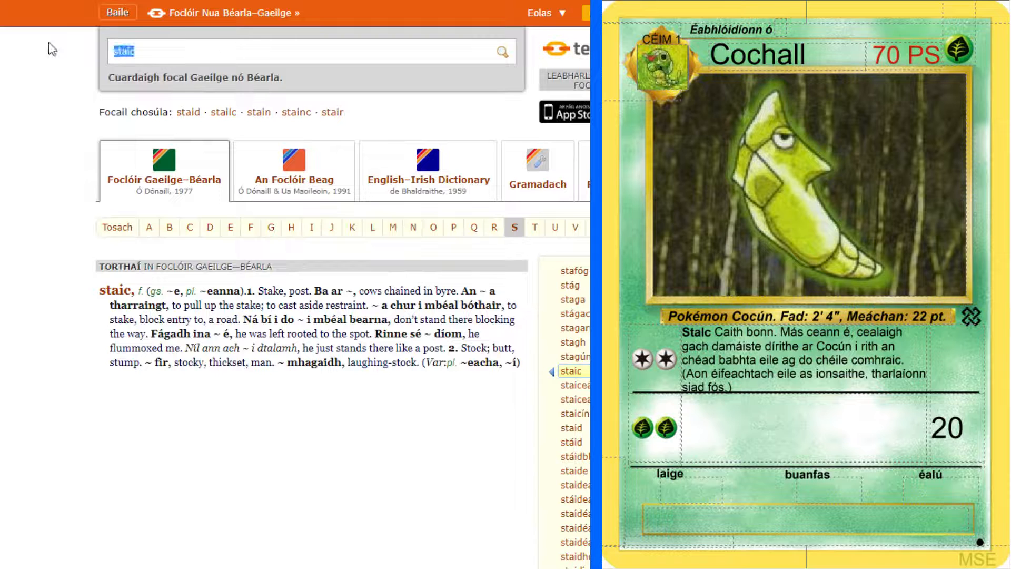
key(ctrl+v)
key(Return)
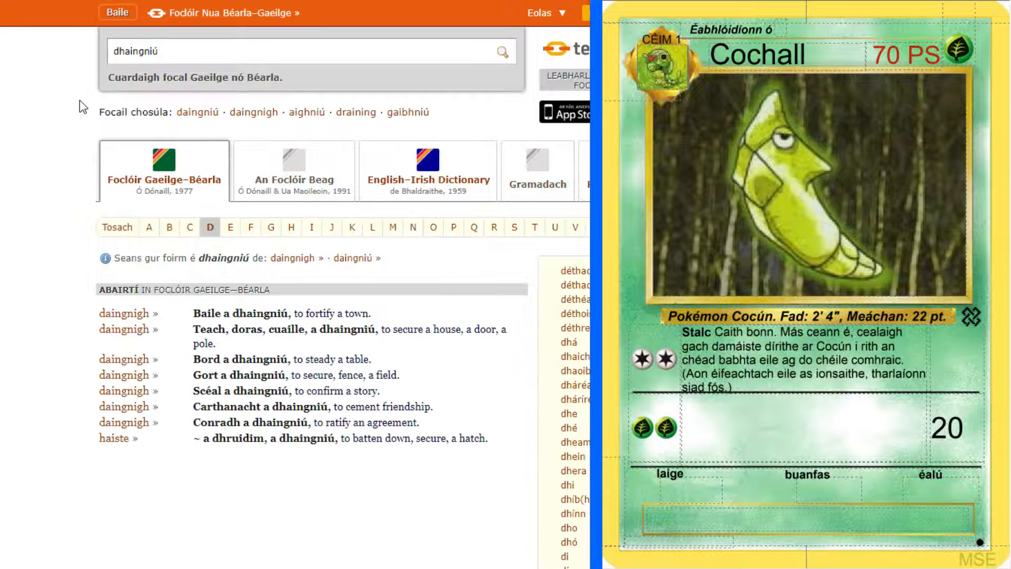
scroll(28, 257, down, 2)
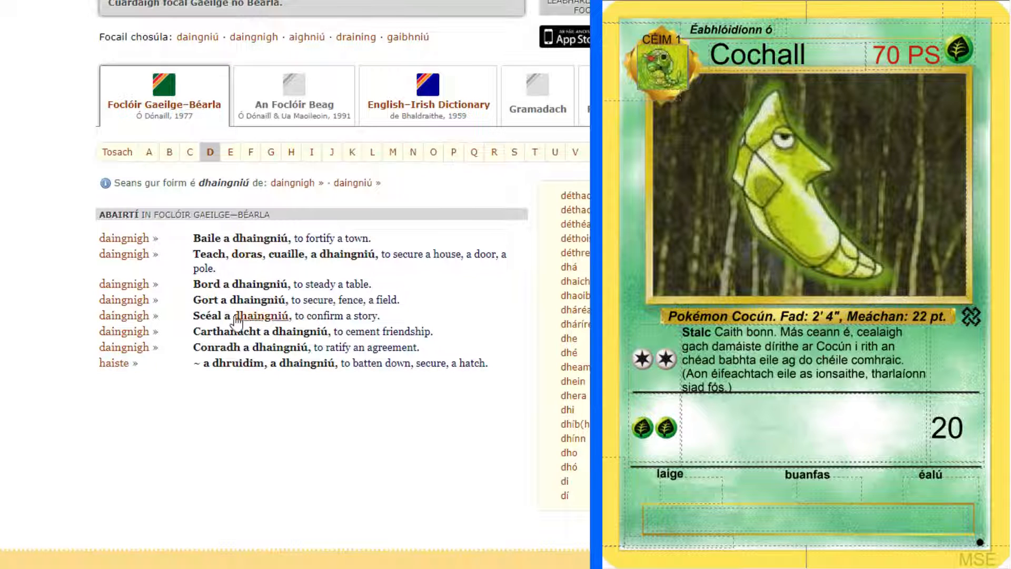
Look up the noun "paralysis" in the English-Irish dictionary
click(212, 0)
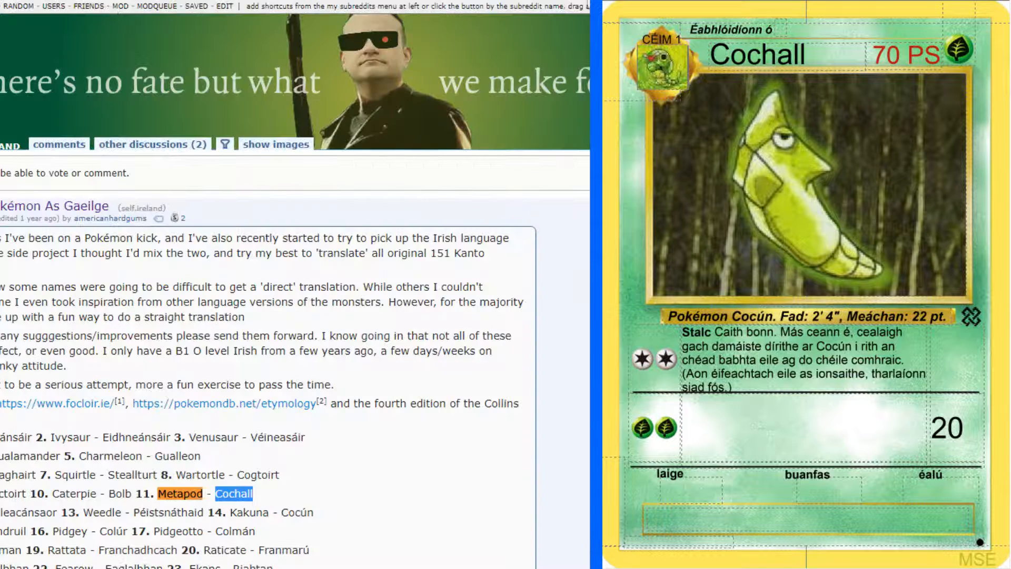
click(137, 0)
click(133, 87)
text(pa)
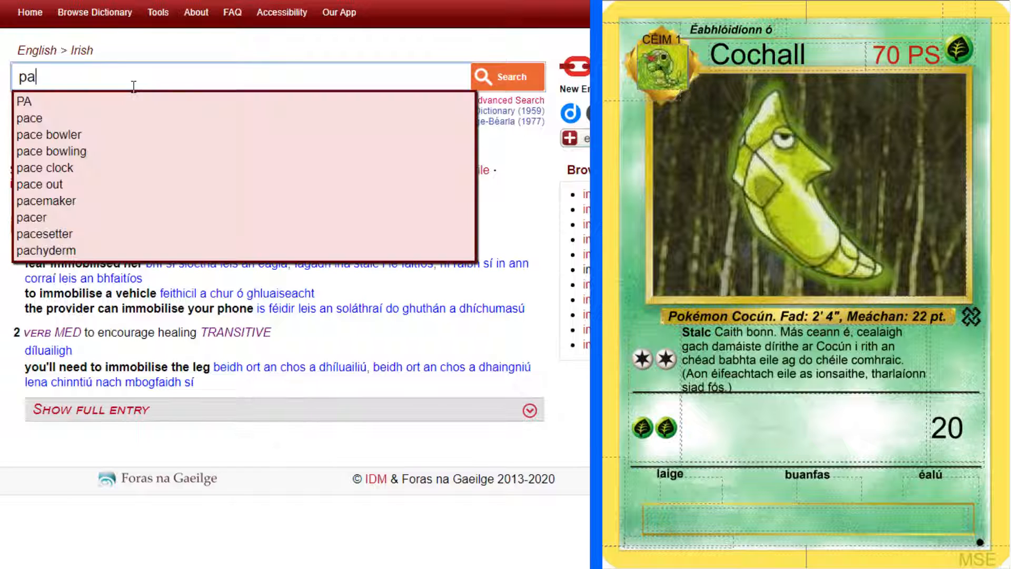
text(ralysis)
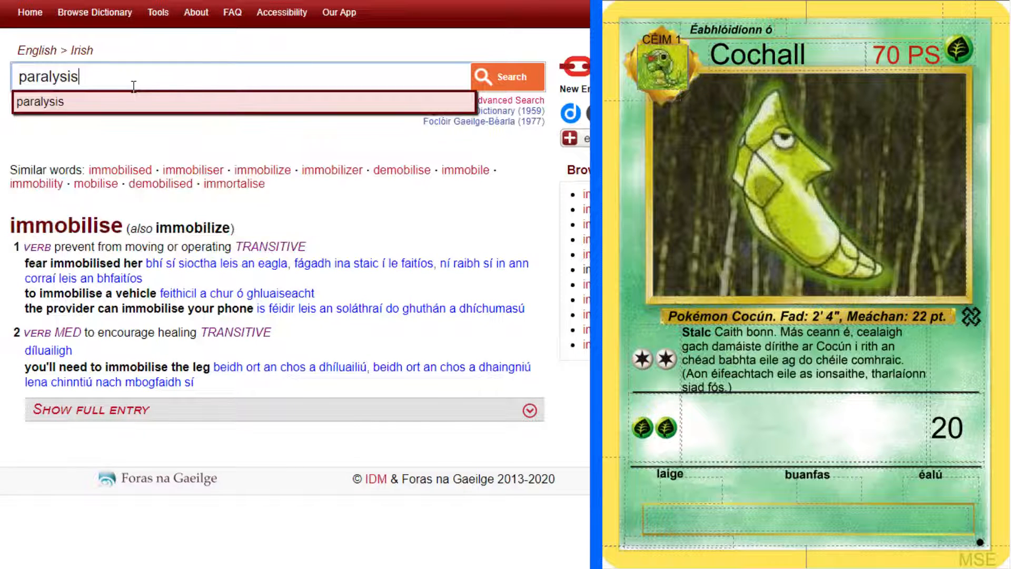
key(Return)
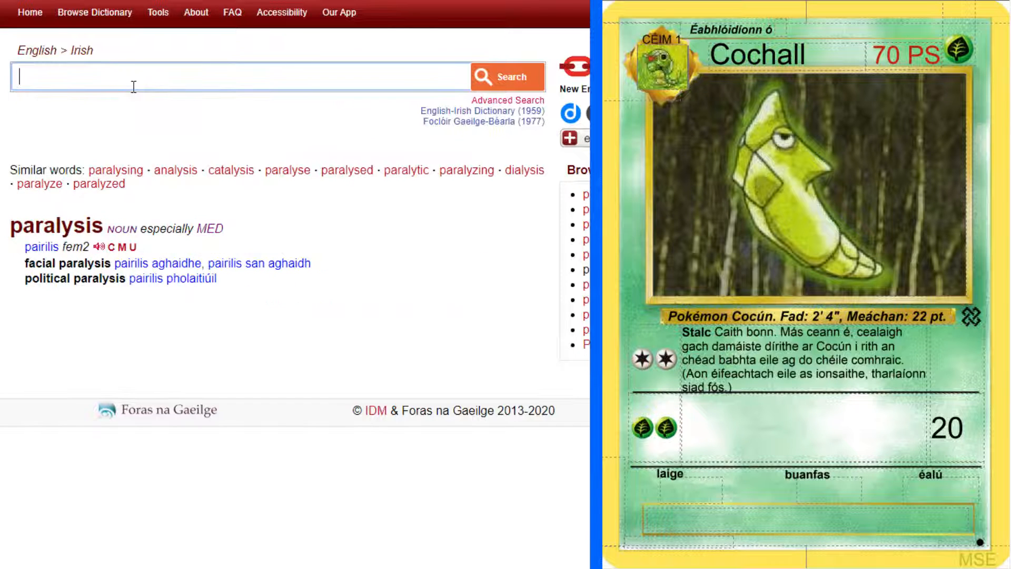
Open the grammar details for "pairilis" and copy its genitive form "pairilise"
click(122, 248)
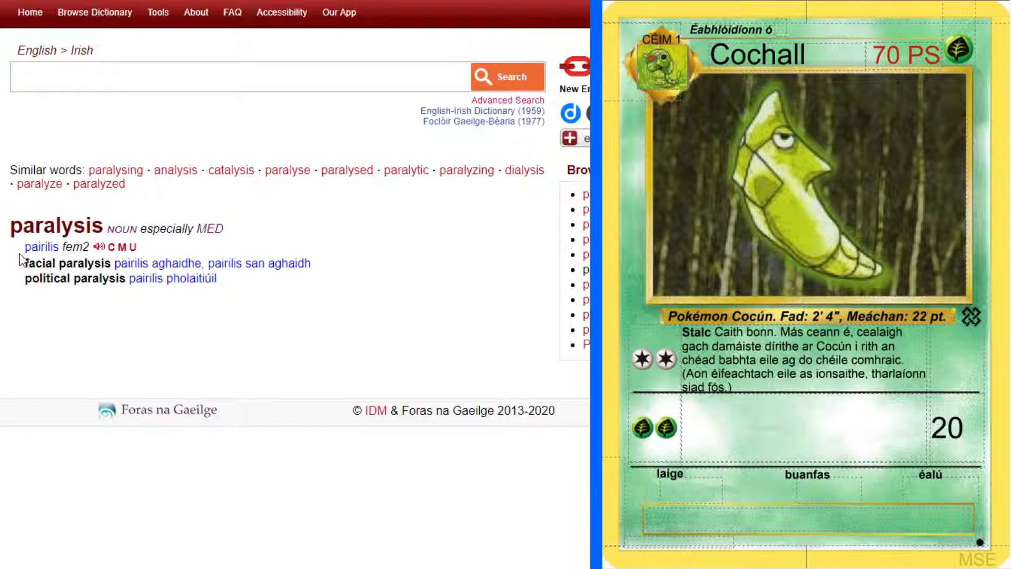
click(64, 249)
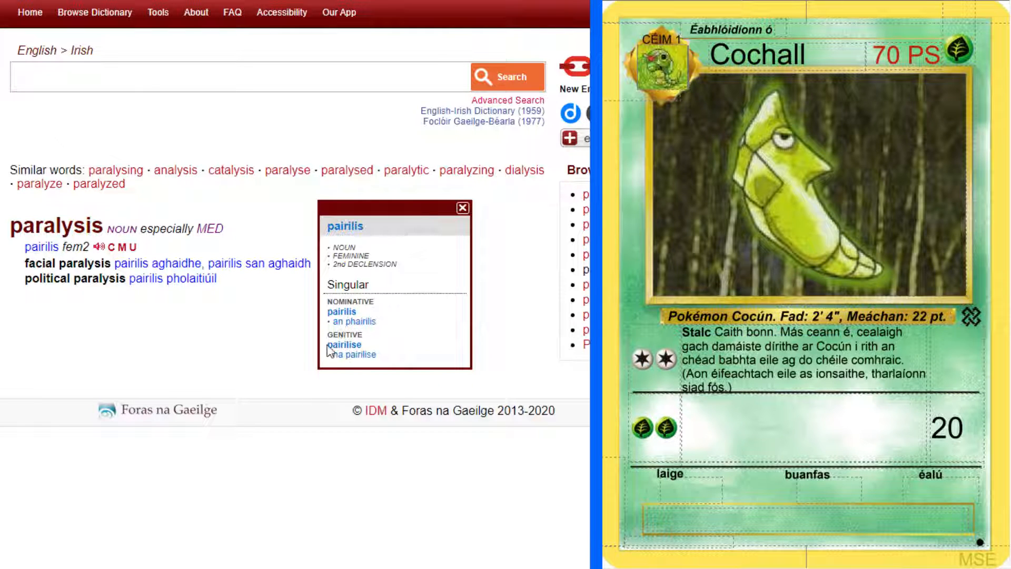
drag(329, 347, 366, 349)
key(ctrl+c)
click(462, 207)
Enter "Spore Pairilise" as the name of Cochall's second attack, pasting the copied genitive and capitalising it
click(823, 431)
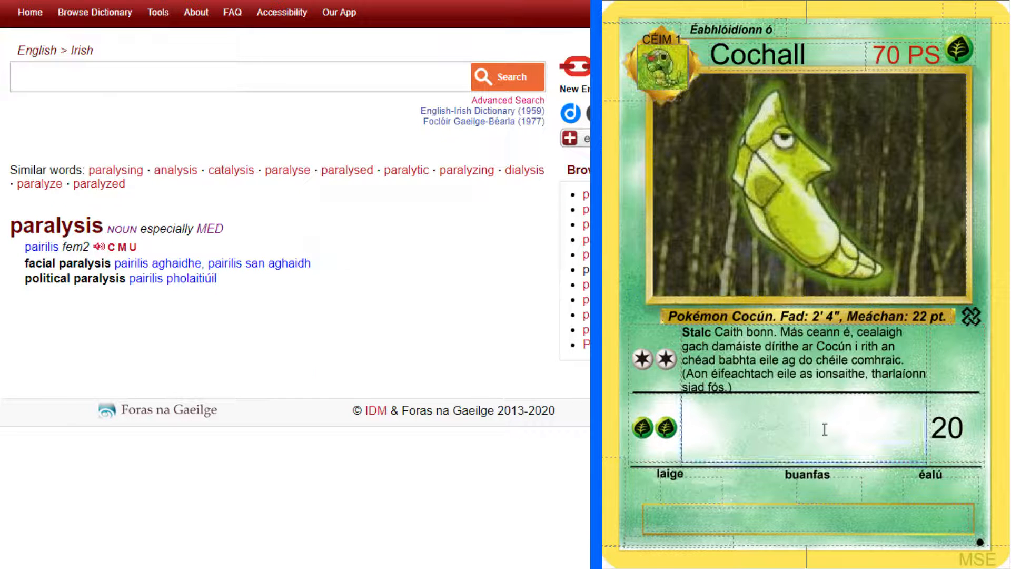
text(Spore)
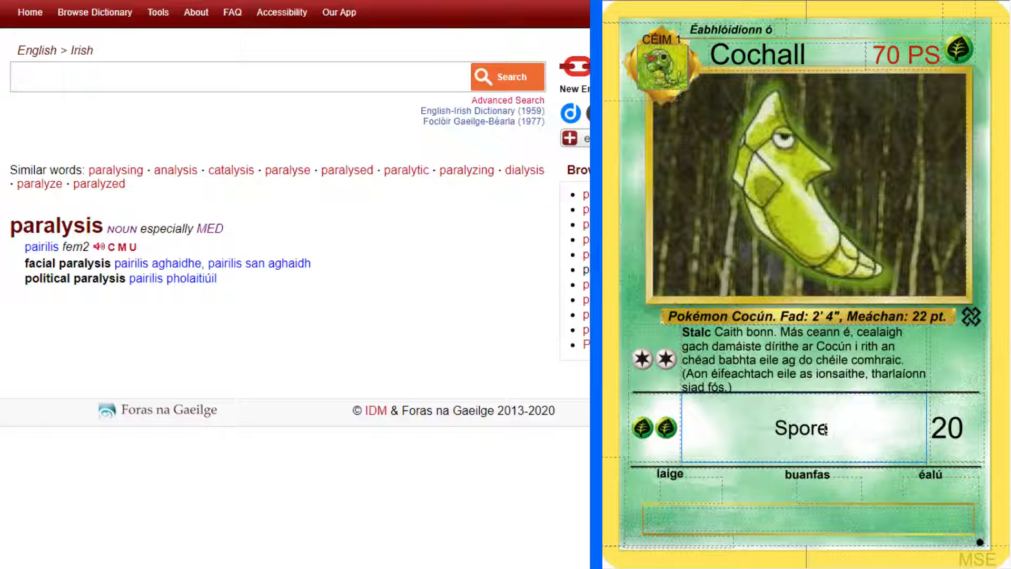
key(ctrl+v)
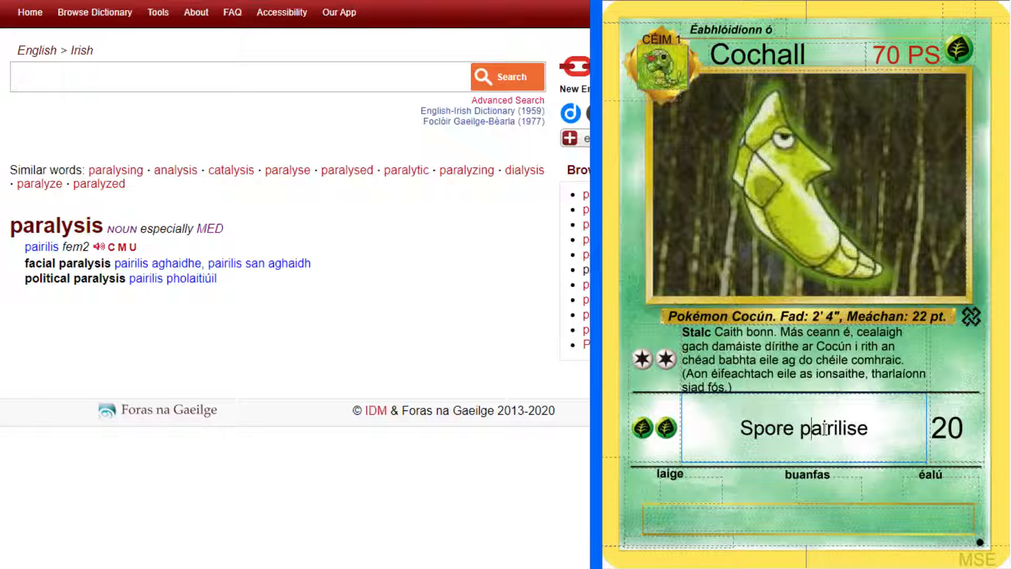
key(BackSpace)
text(P)
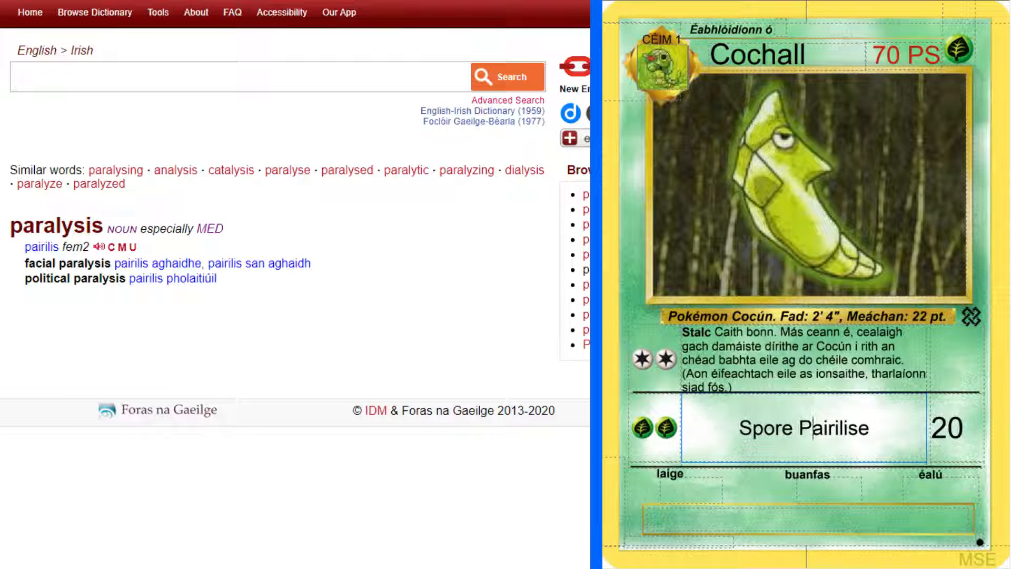
Bring up the original Metapod card scan for reference and make Cochall's second attack name "Spore Pairilise" bold
click(295, 1)
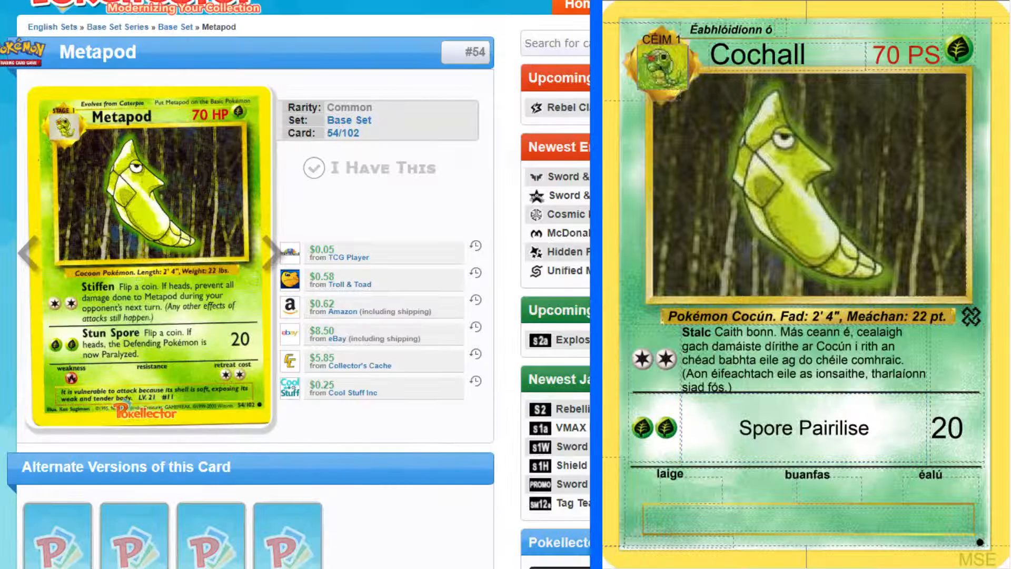
key(ctrl+Tab)
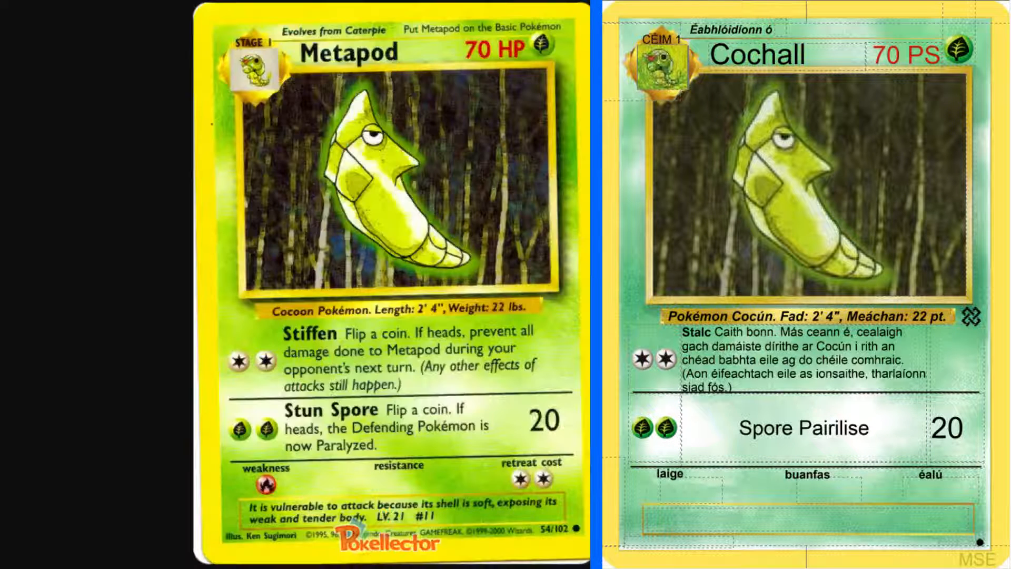
click(867, 430)
drag(868, 430, 727, 408)
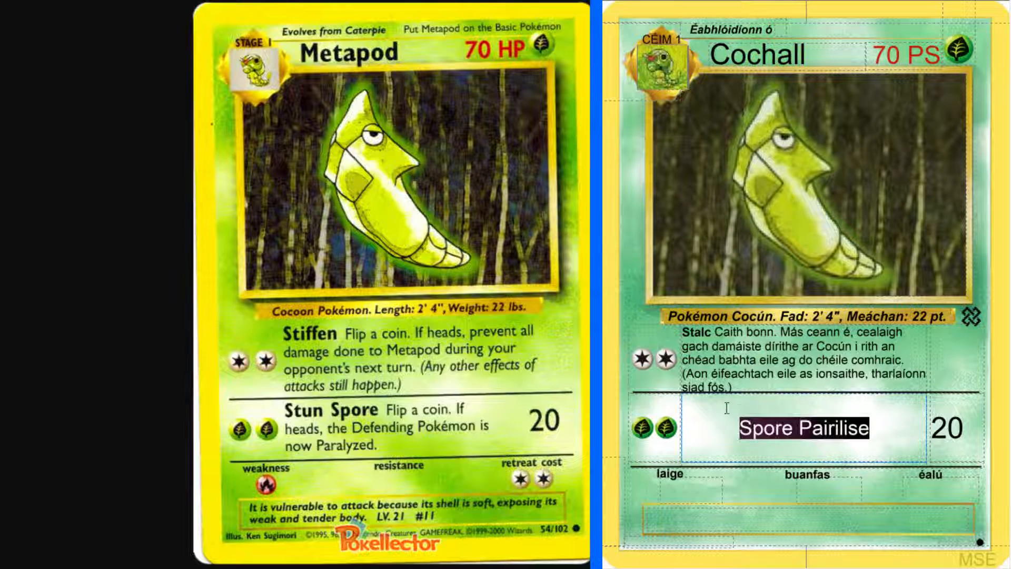
key(ctrl+b)
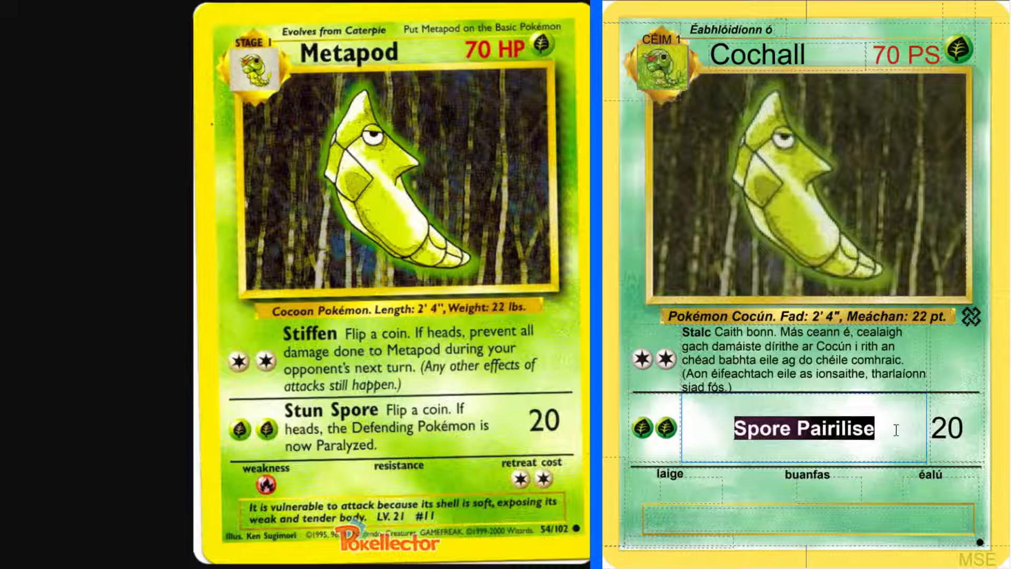
key(Right)
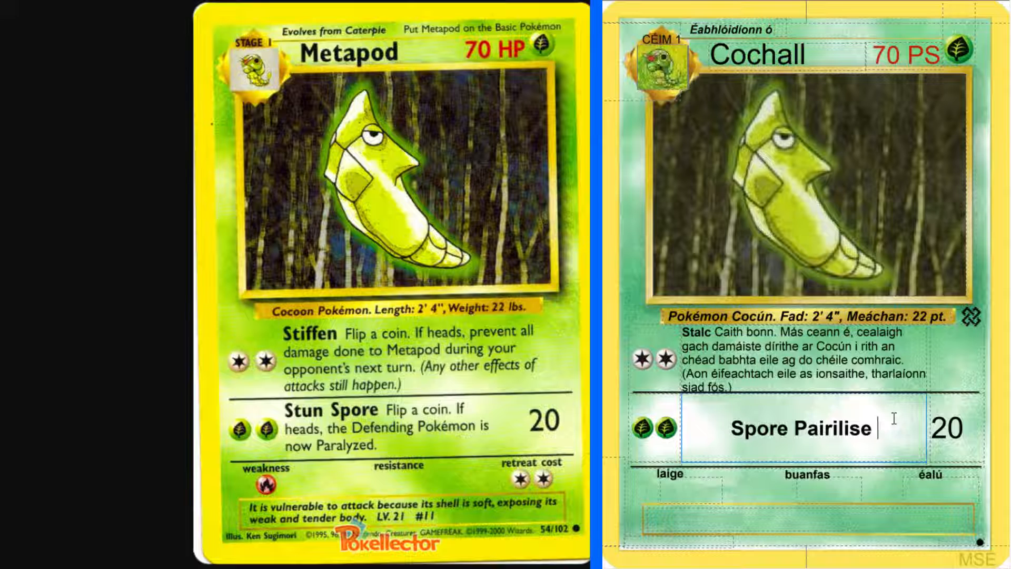
Begin the second attack's rules text in regular weight after its name with "Caith bonn. Más ceann é,"
text(Caith)
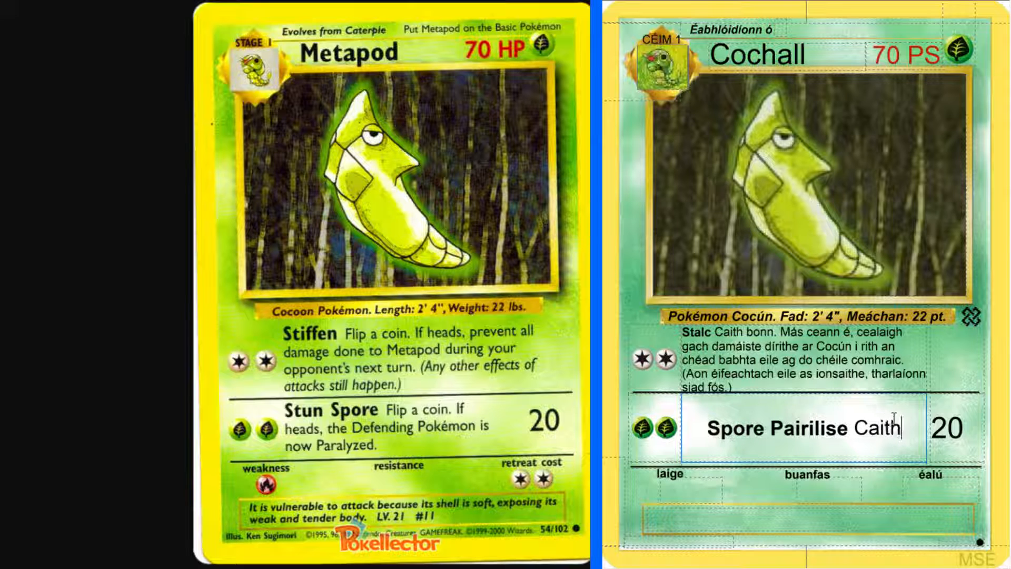
text( bonn)
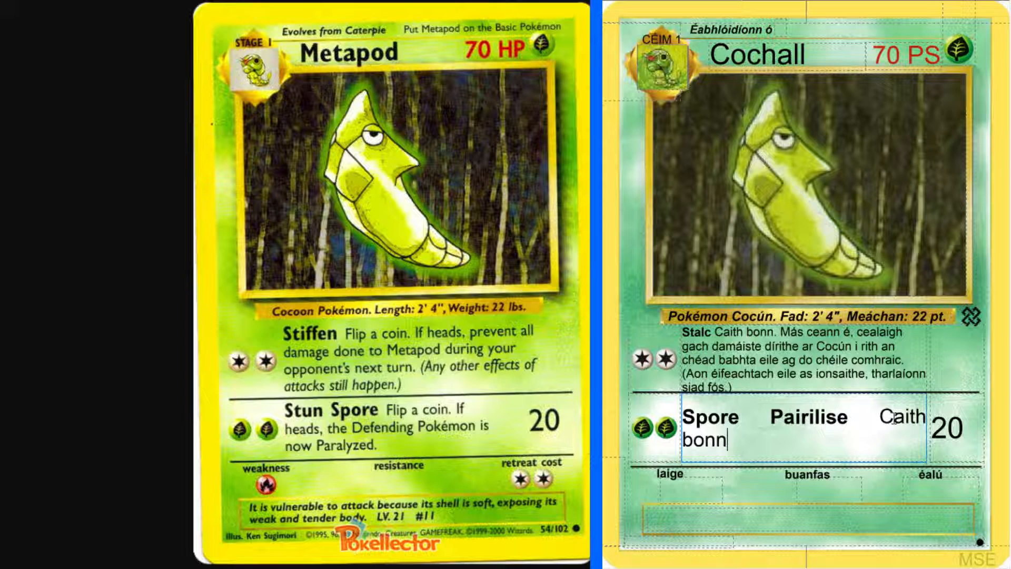
text(. M)
text(ás)
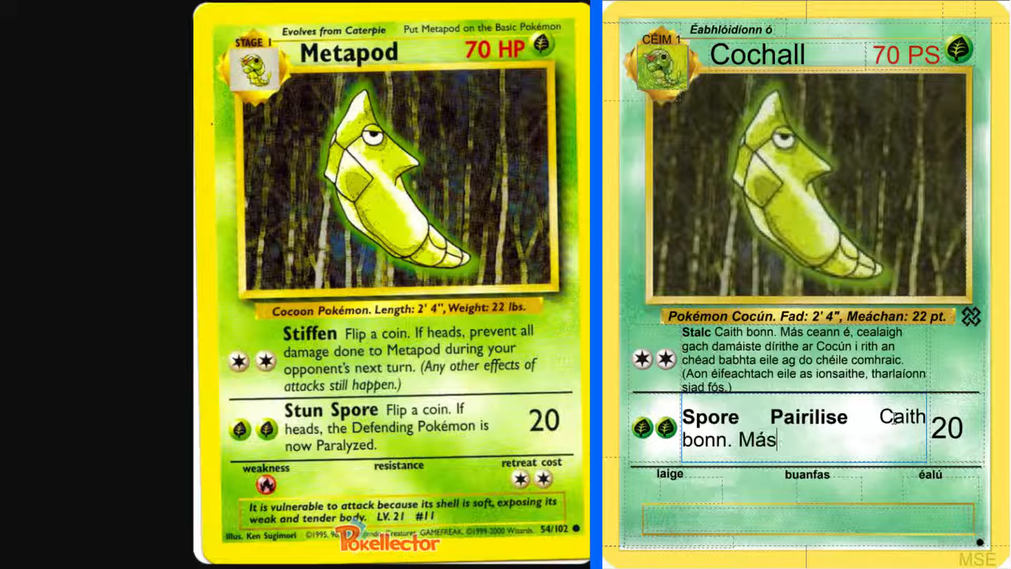
text( ceann é,)
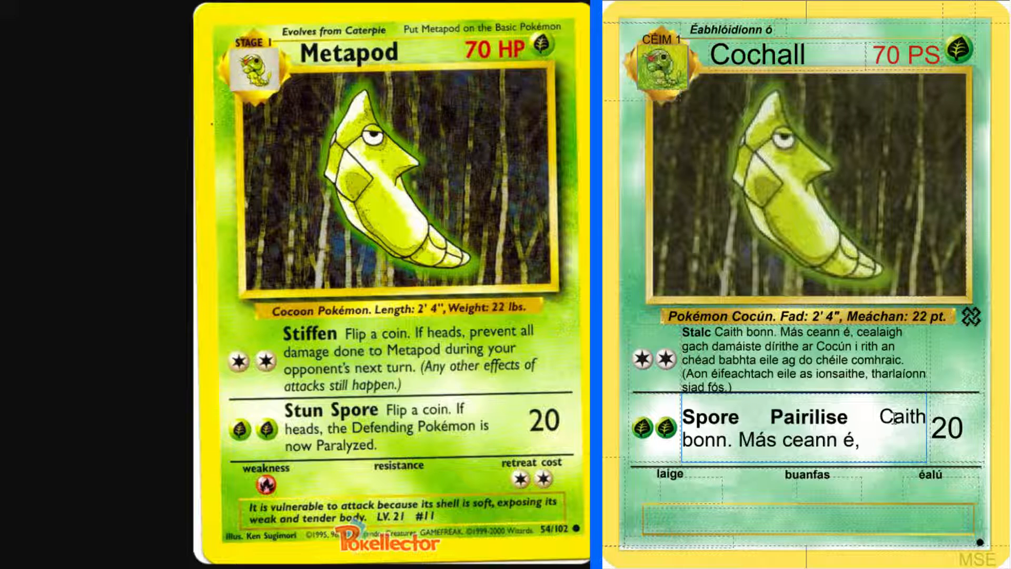
text( tagann parilis)
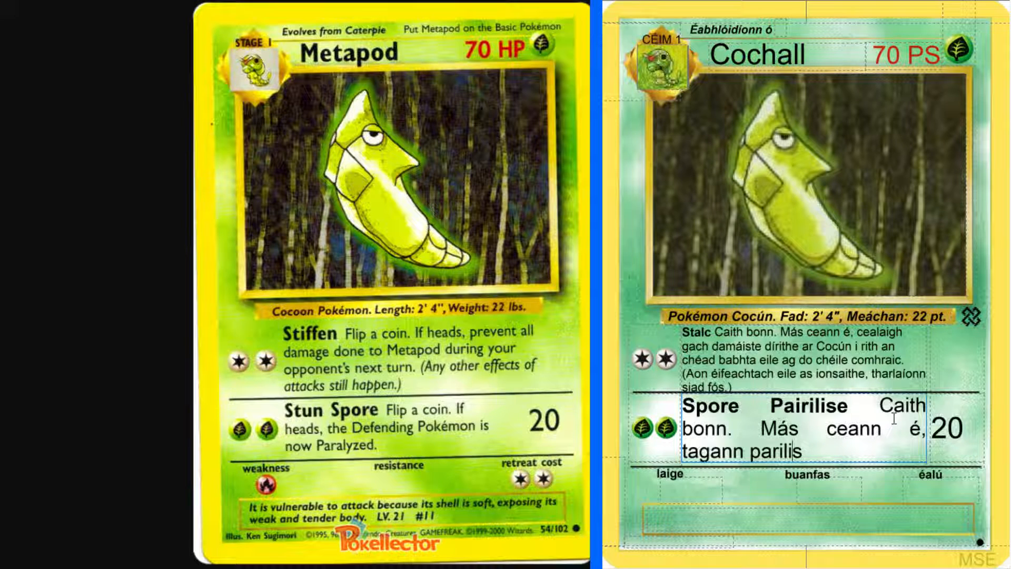
Complete the second attack's rules text with "tagann pairilis ar an Pokémon ag cosaint.", correcting the spelling of "pairilis" and "Pokémon"
key(Left)
key(Left)
key(Left)
key(Left)
key(Left)
text(i)
key(End)
text(ar an )
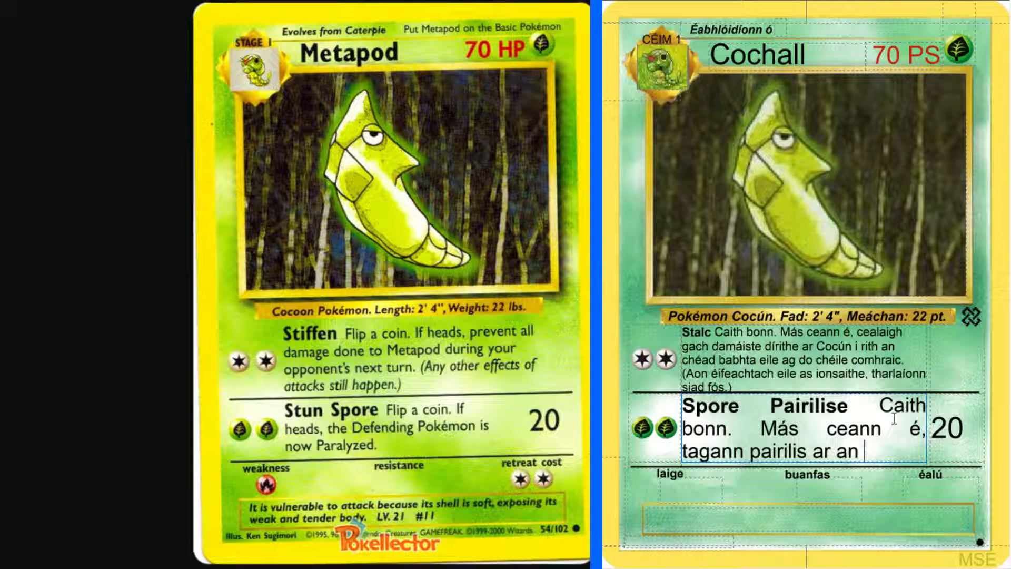
text(Pokemon)
key(BackSpace)
key(BackSpace)
key(BackSpace)
key(BackSpace)
text(émo)
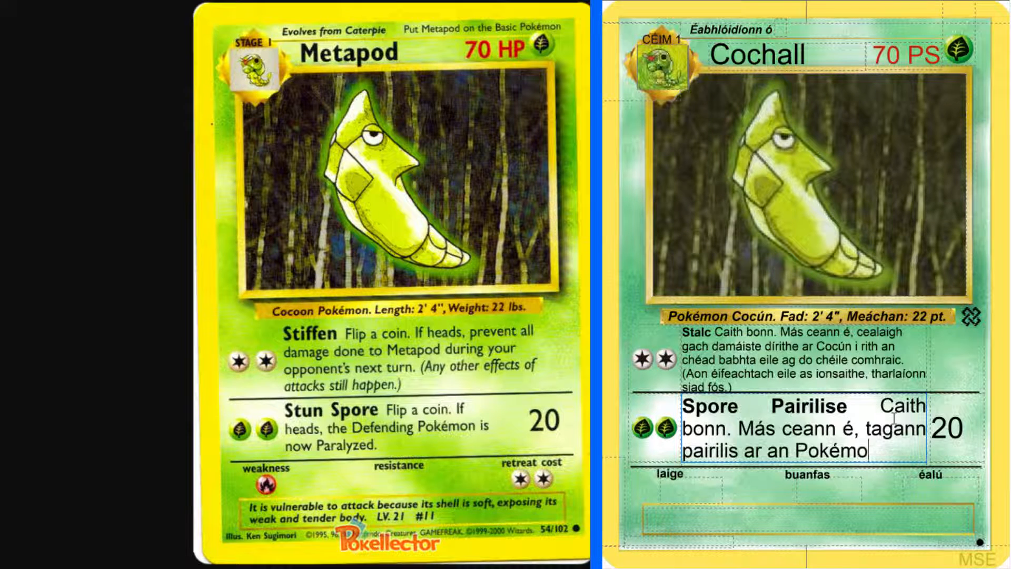
text(n ag cosaint.)
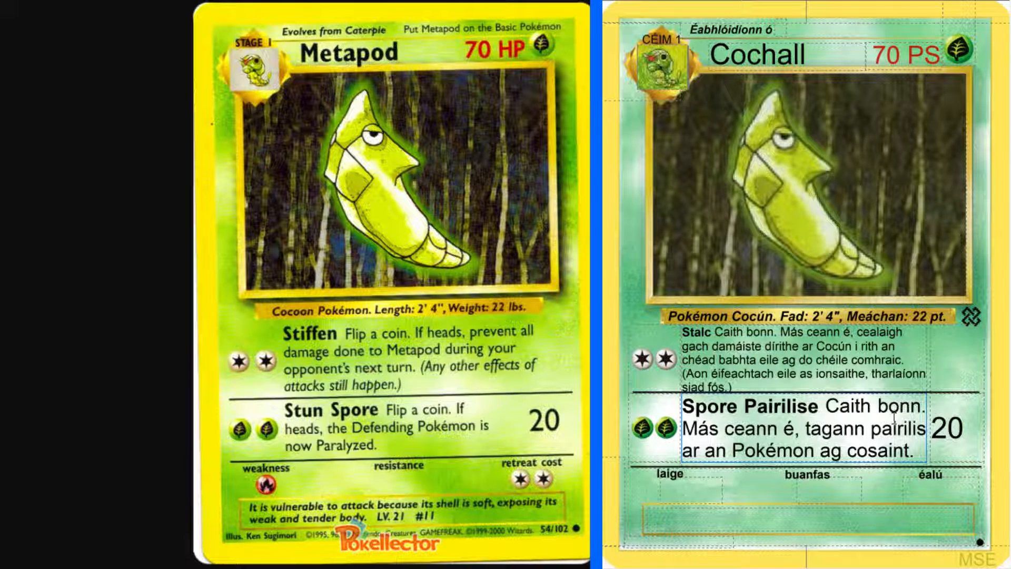
Set Cochall's weakness (laige) to one Fire symbol with R and its retreat cost (éalú) to two Colorless symbols with CC
click(703, 484)
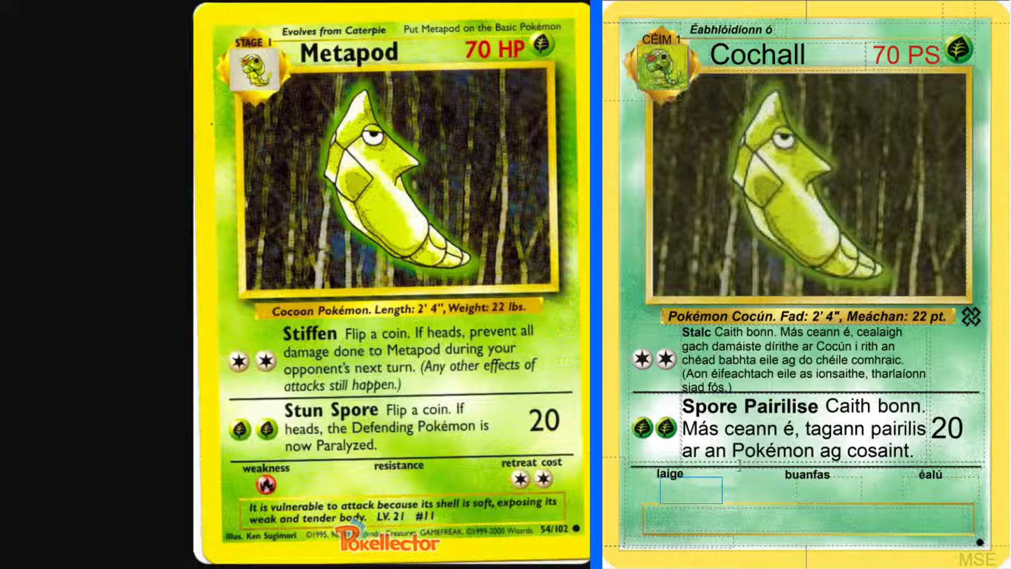
text(T)
key(BackSpace)
text(R)
click(971, 491)
text(CC)
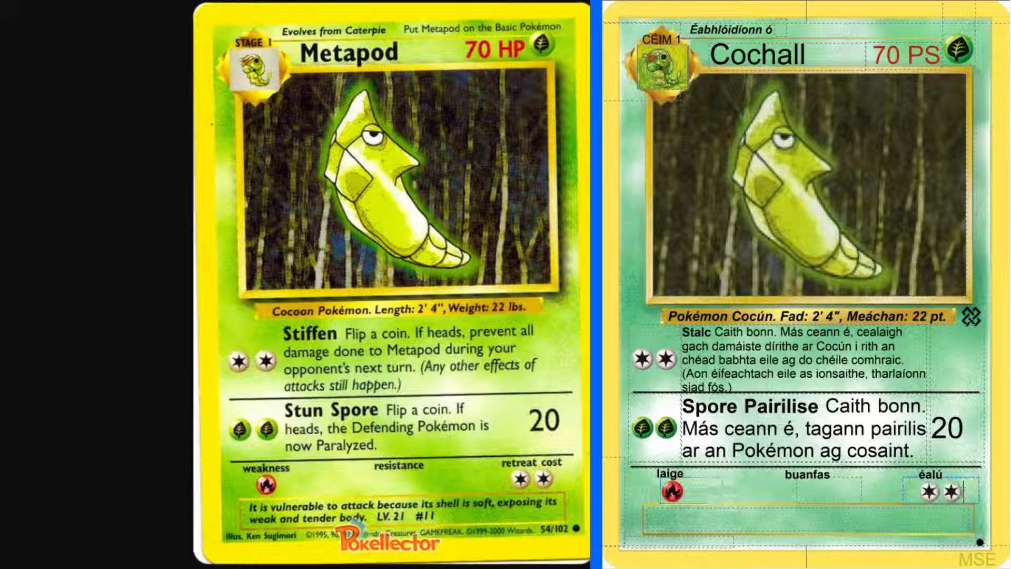
Switch to Spotify, play "Doom 84" from the Screaming Females album Ugly, and return to the Metapod card scan
key(alt+Tab)
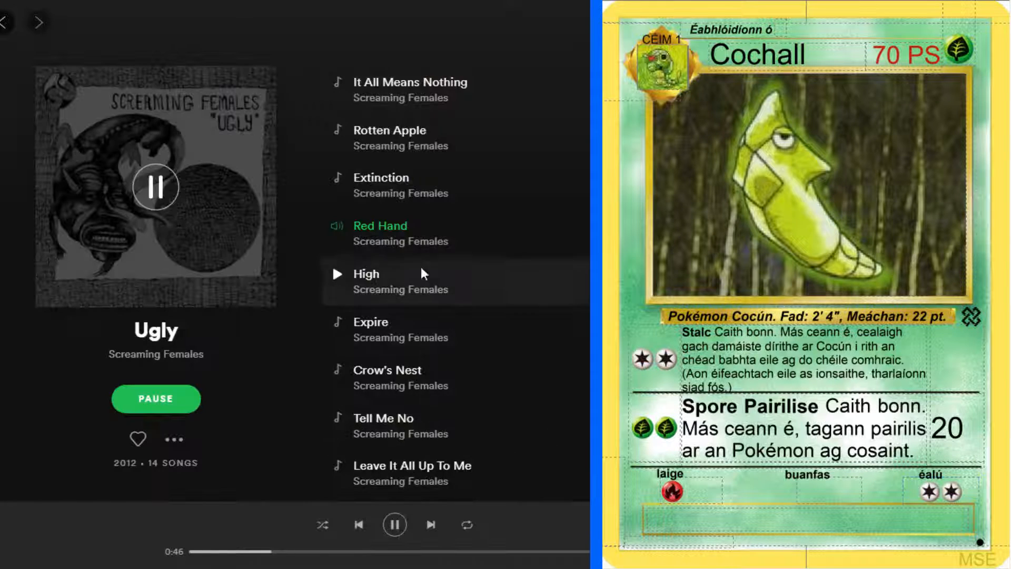
scroll(452, 411, down, 5)
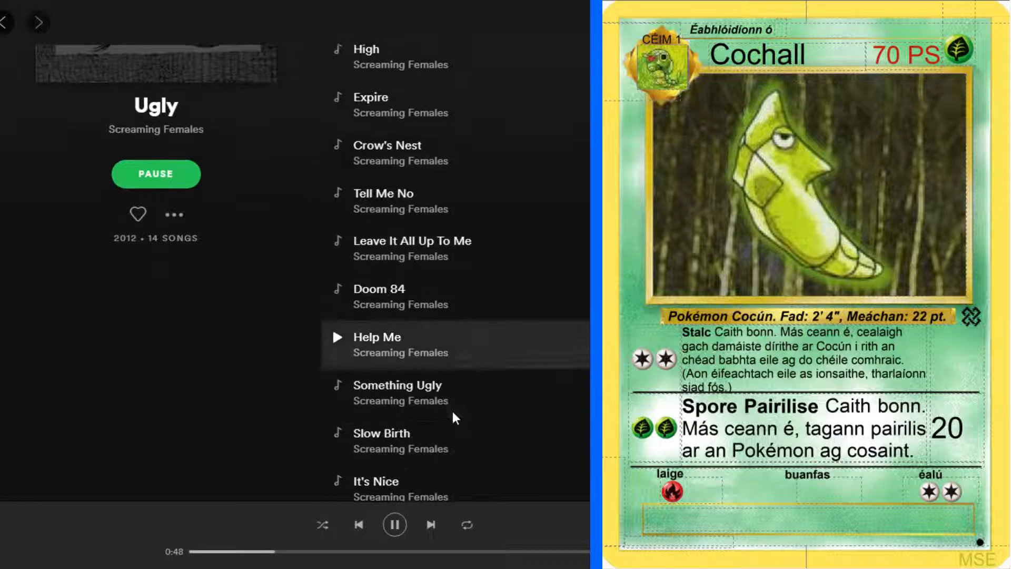
click(337, 289)
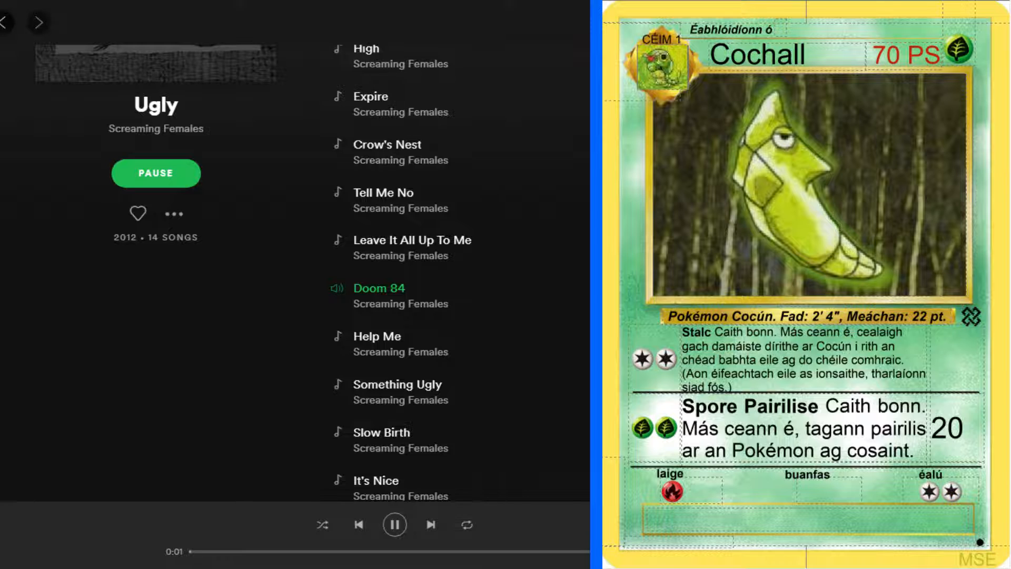
key(alt+Tab)
key(alt+Tab)
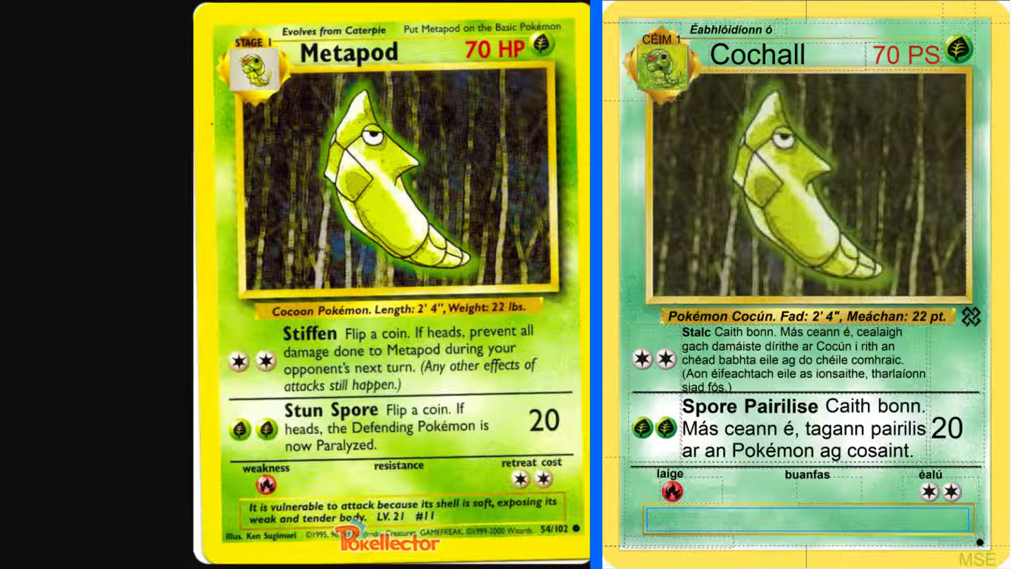
Look up "vulnerable to" in the English-Irish dictionary
key(alt+Tab)
click(118, 77)
text(vul)
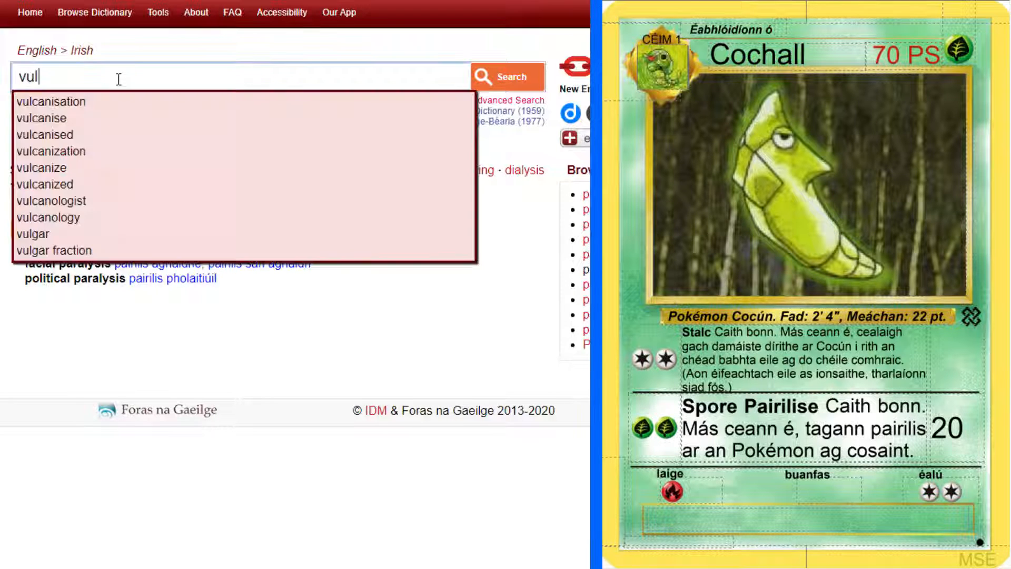
text(nerable to)
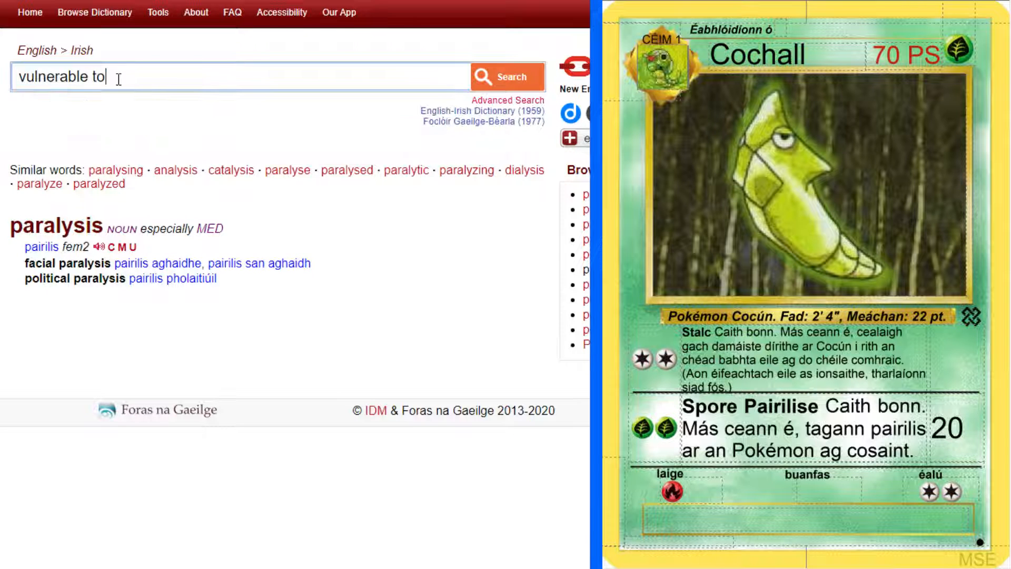
key(Return)
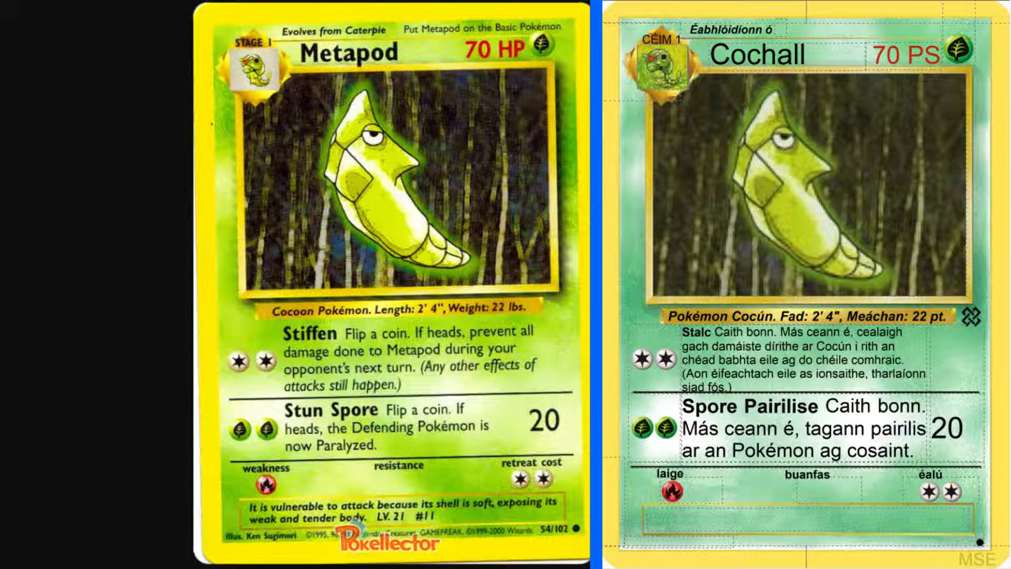
Start the Pokédex description at the foot of the Cochall card with "Ta sé i mbaol ionsaí toisc gur"
click(789, 515)
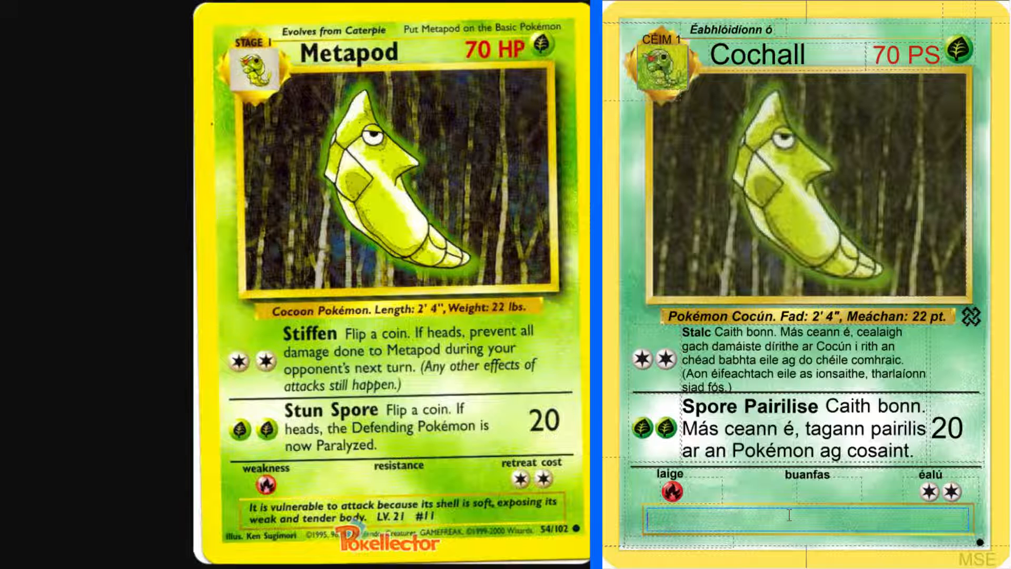
text(Ta sé i mbaol )
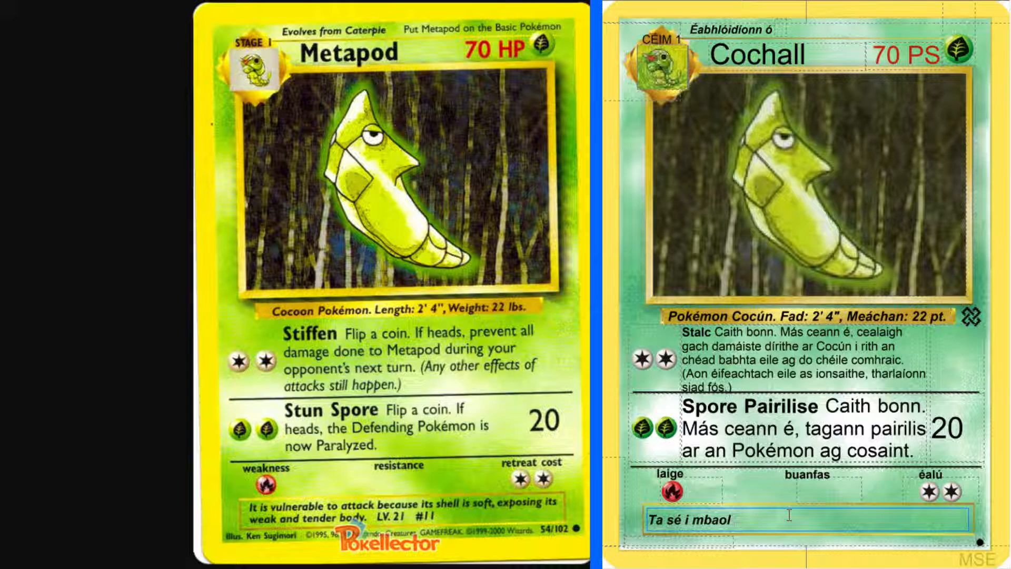
text(ionsaí toisc gur bog)
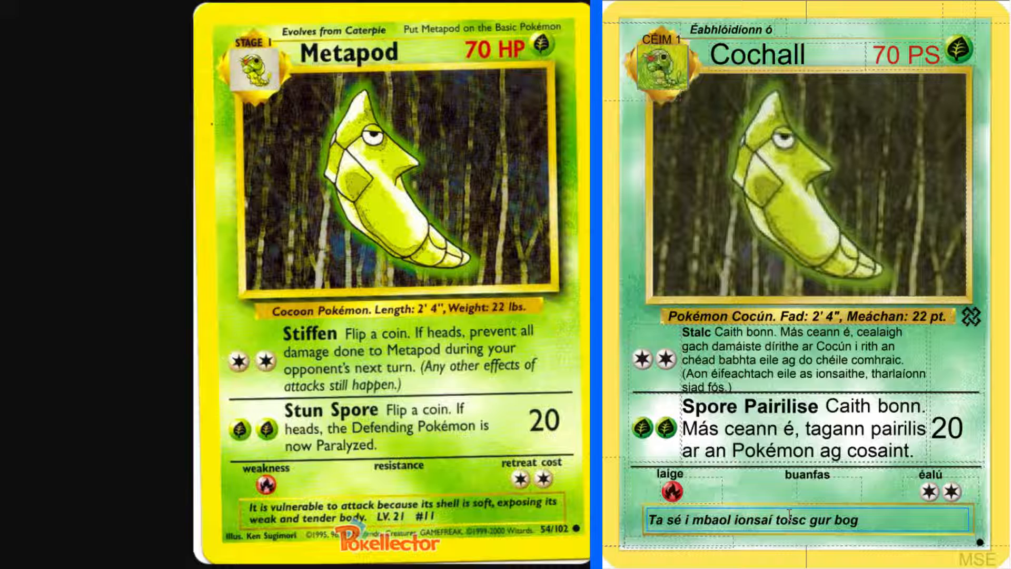
text( é)
key(BackSpace)
key(BackSpace)
key(BackSpace)
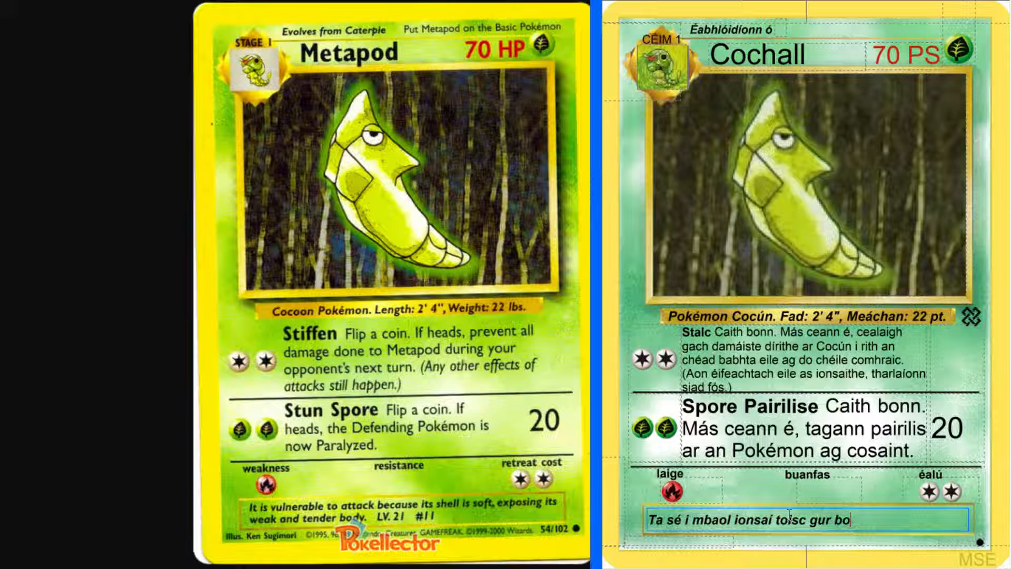
key(BackSpace)
key(BackSpace)
Look up "shell" in the English-Irish dictionary and show the full entry with all its noun senses
key(alt+Tab)
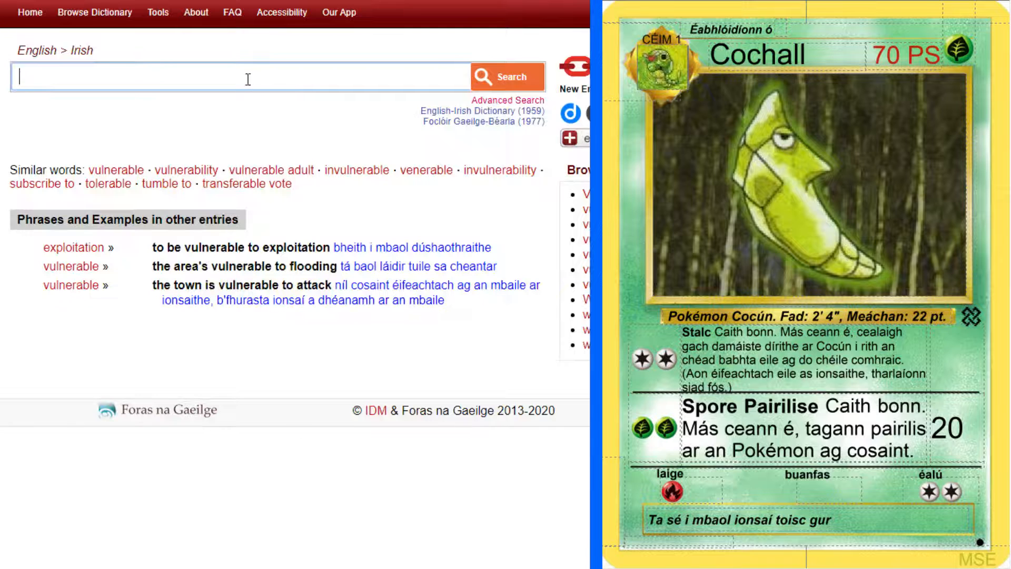
text(shell)
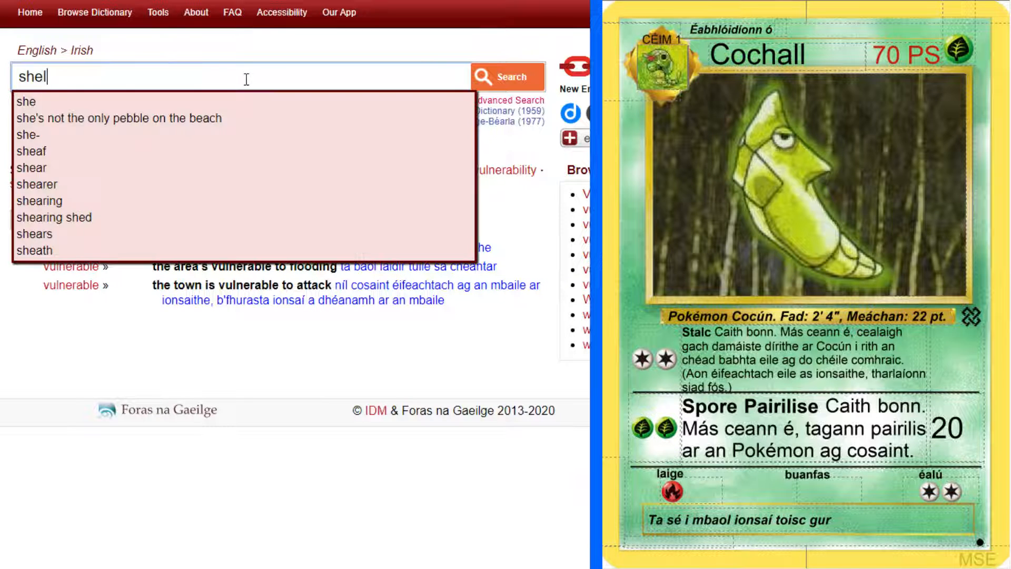
key(Return)
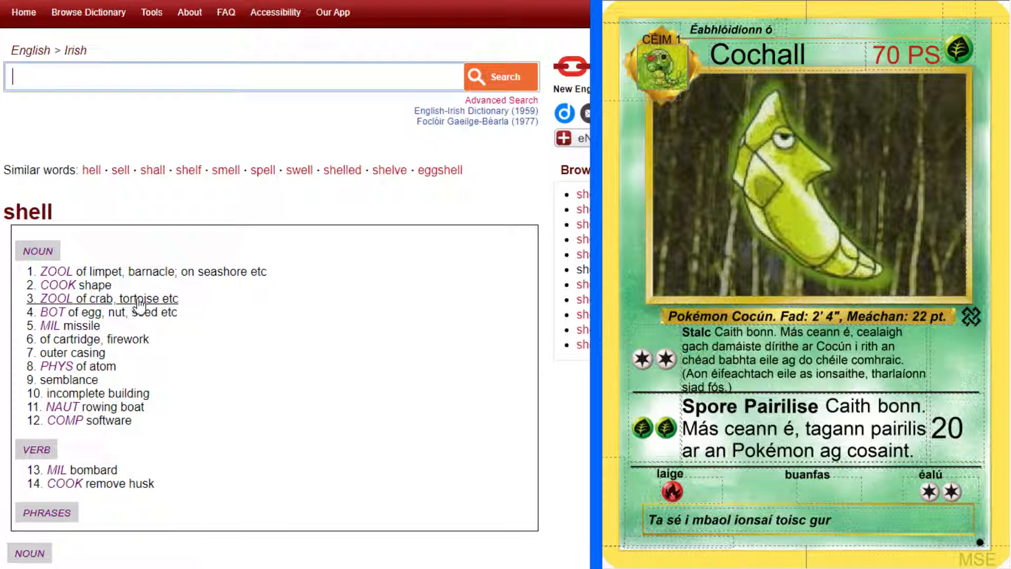
click(162, 274)
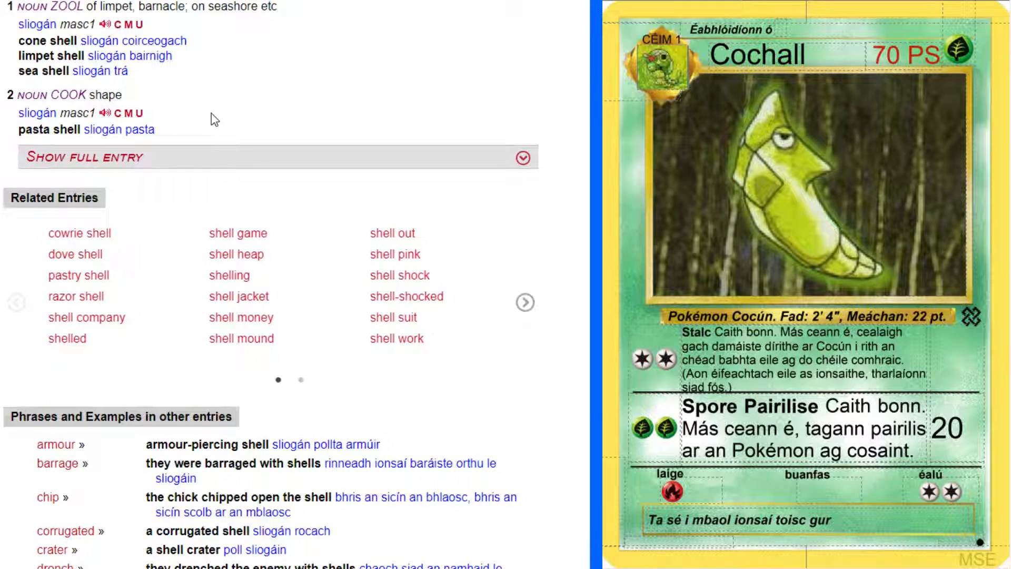
click(525, 158)
scroll(392, 116, down, 1)
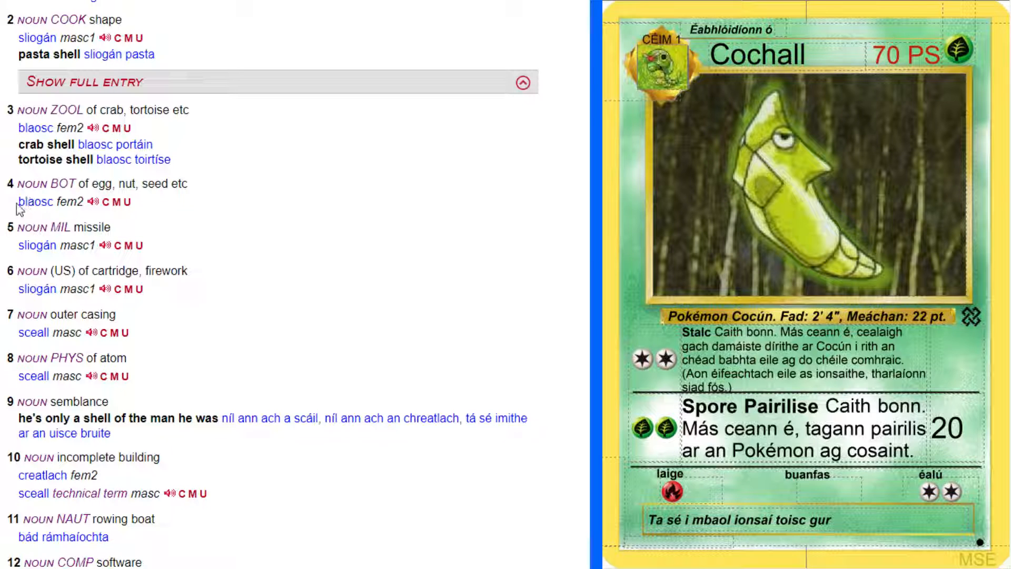
Copy "blaosc" from the egg, nut and seed sense of "shell" and look it up in the Foclóir Gaeilge-Béarla on Teanglann
drag(19, 202, 54, 202)
key(ctrl+c)
click(118, 207)
key(ctrl+t)
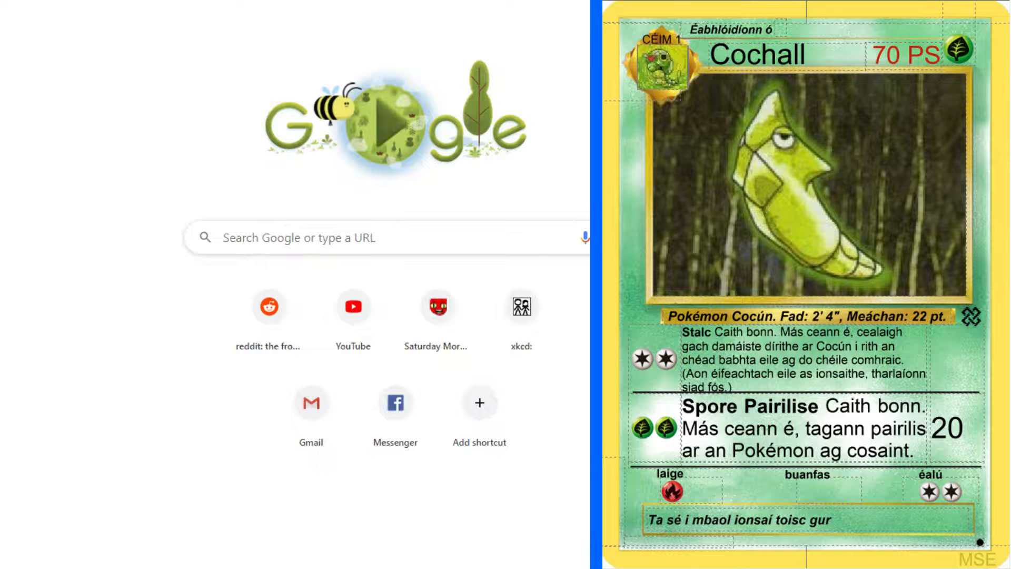
text(te)
click(217, 103)
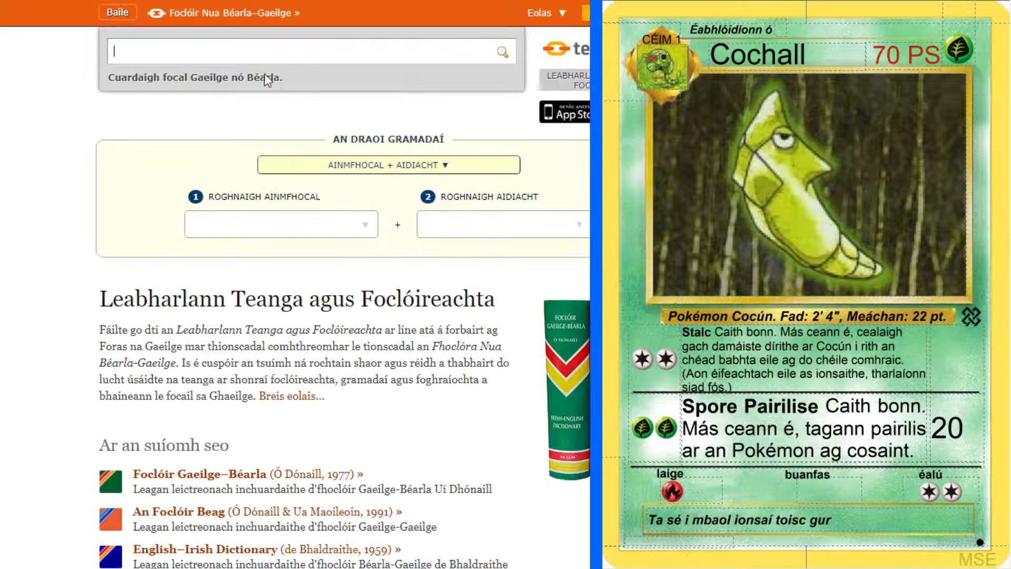
key(ctrl+v)
key(Return)
scroll(37, 276, down, 2)
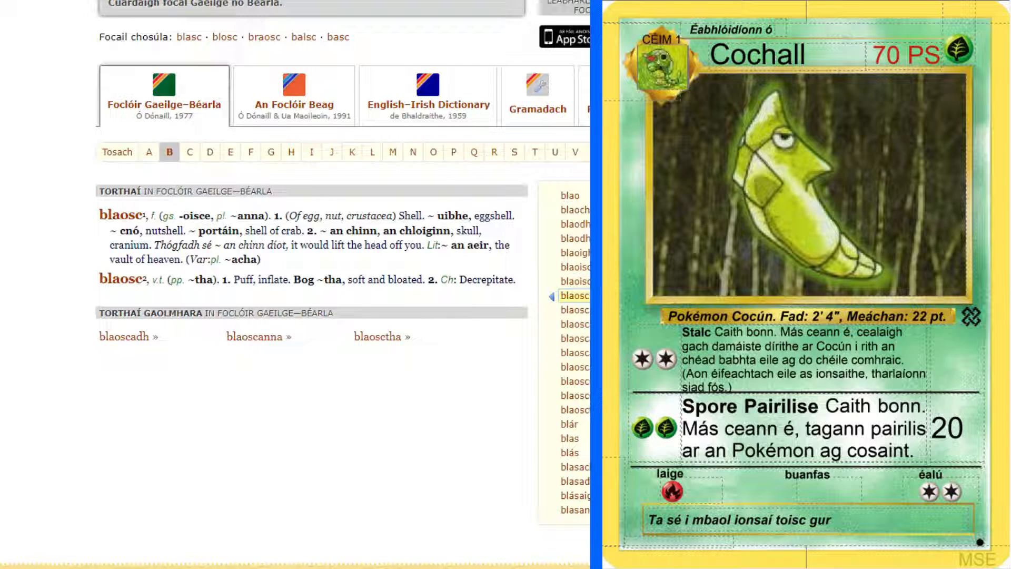
Continue the description at the foot of the Cochall card with "blaosc bog"
click(879, 525)
text(blaosc )
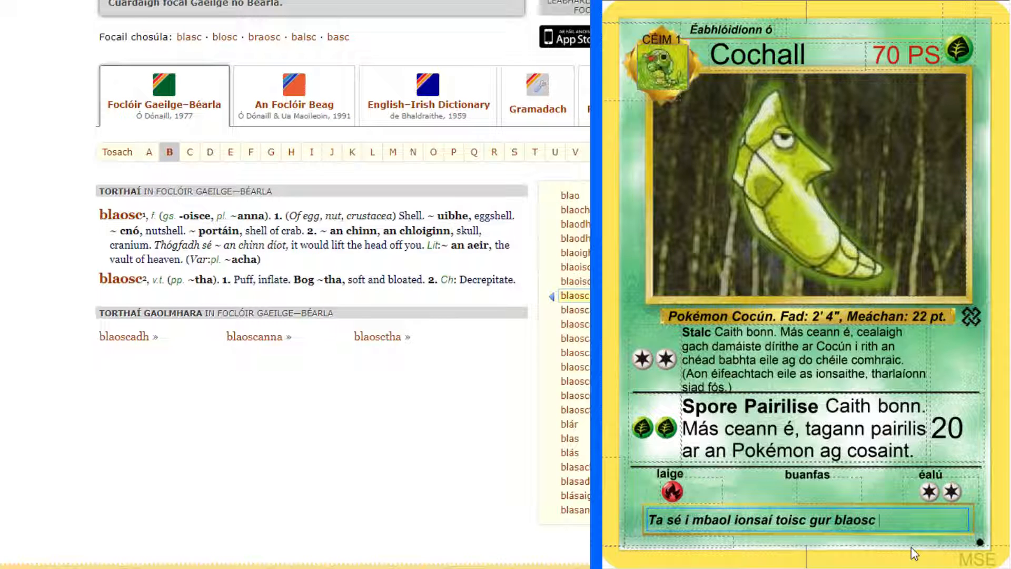
text(bog)
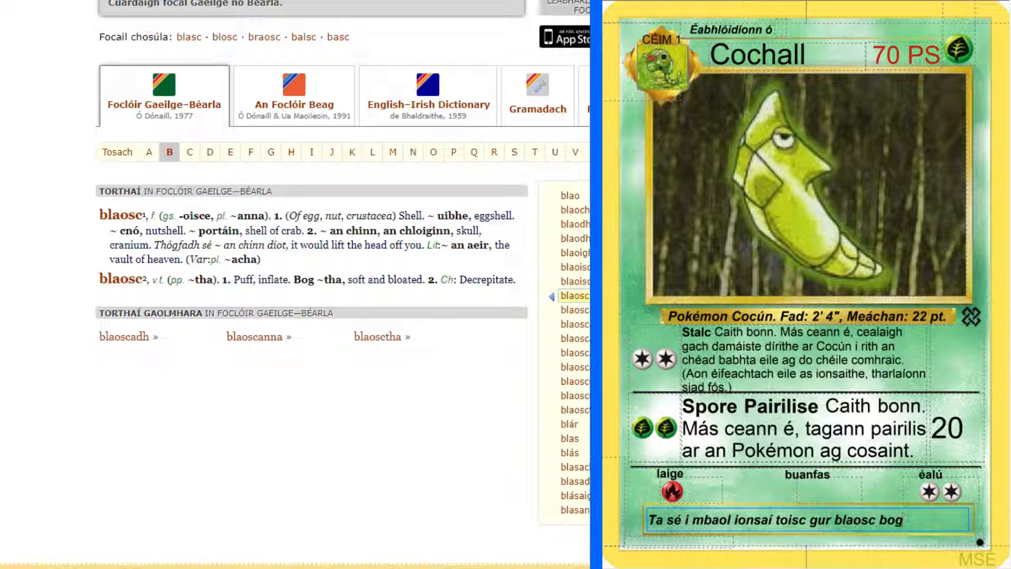
Look up "bog" in the English-Irish dictionary and pause the track playing in Spotify
click(205, 1)
scroll(195, 69, up, 10)
click(171, 71)
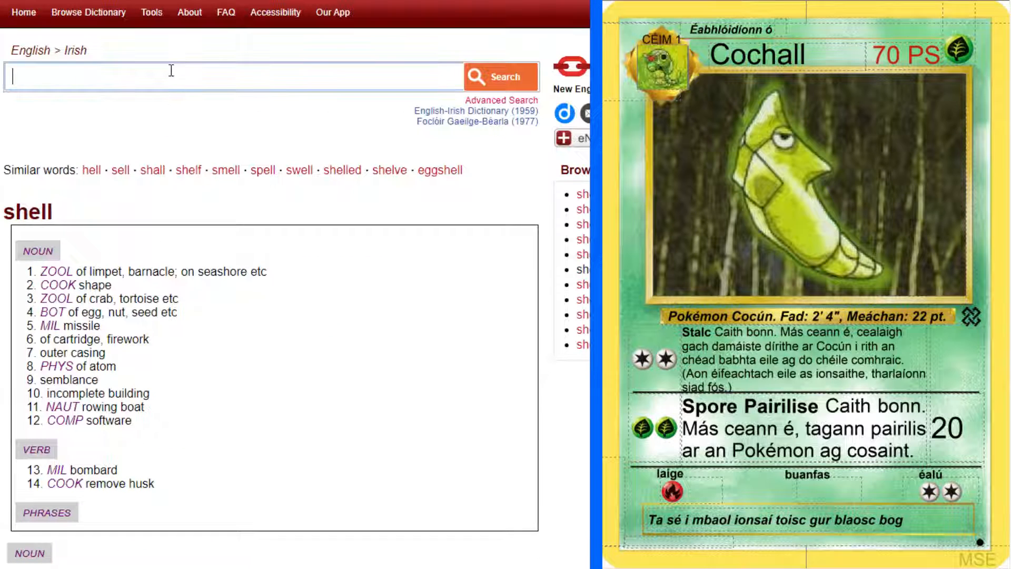
text(bog)
key(Return)
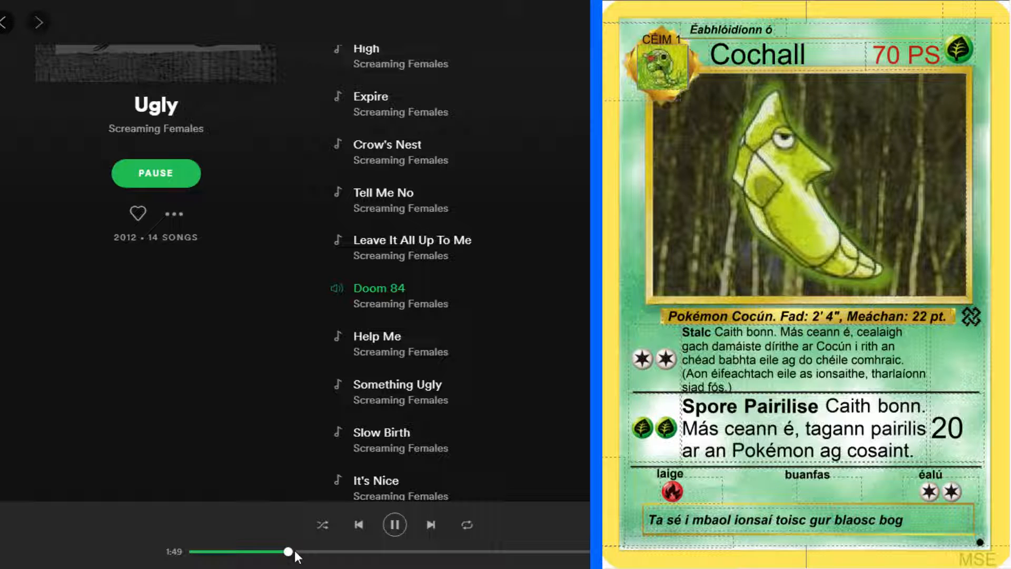
click(393, 526)
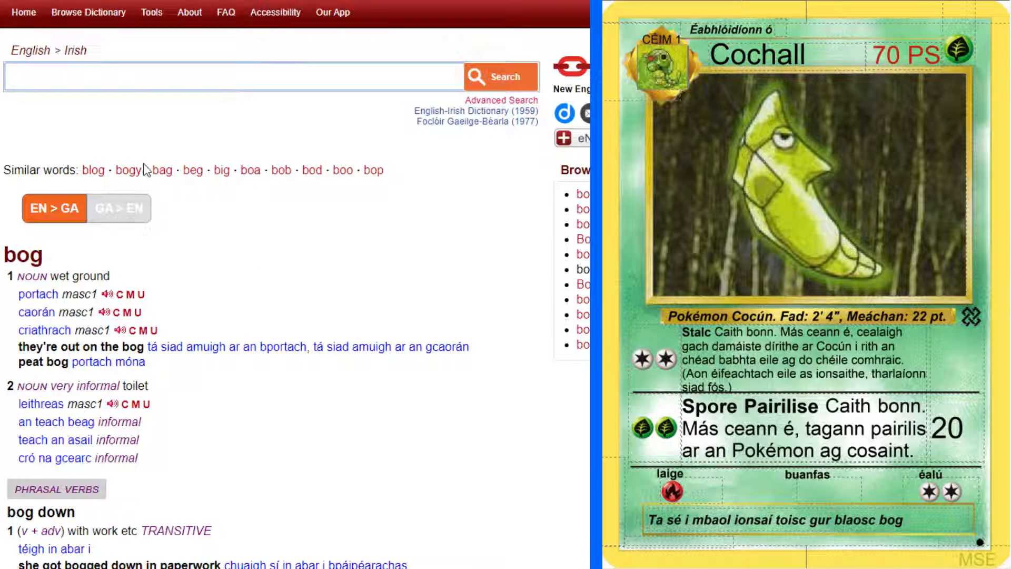
Look up "soft" in the English-Irish dictionary and check the grammatical forms of the adjective "bog"
text(soft)
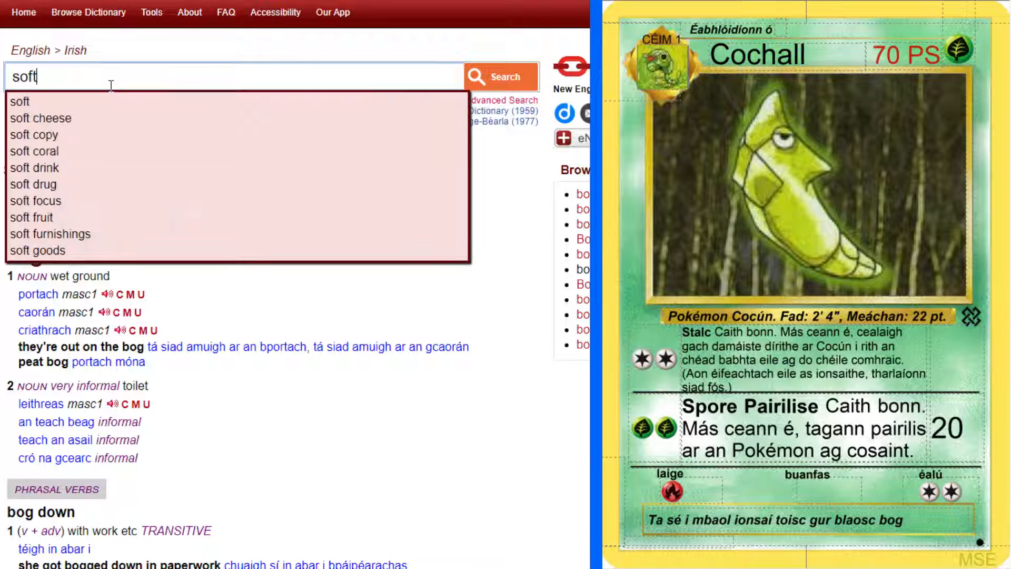
key(Return)
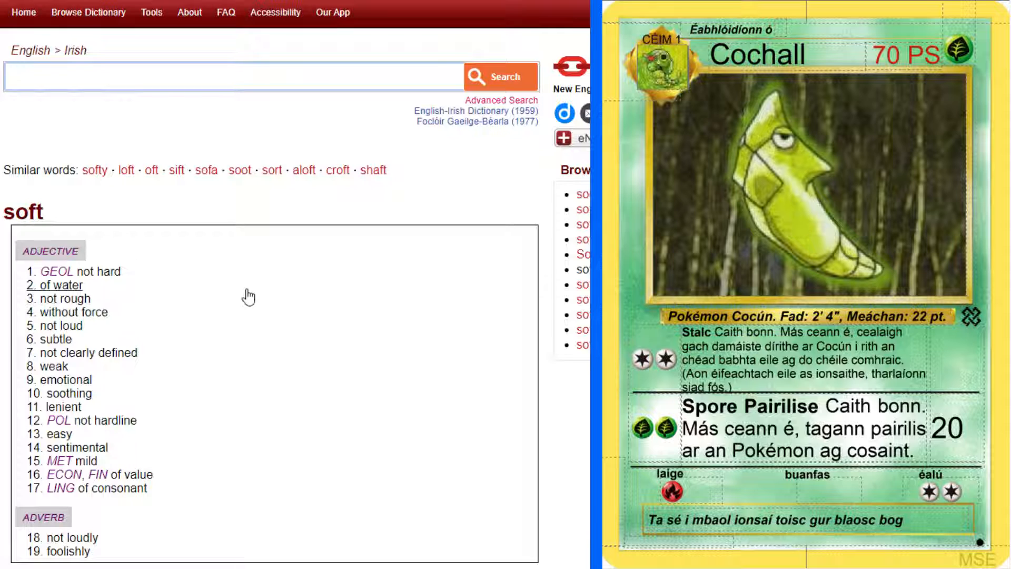
scroll(252, 296, down, 2)
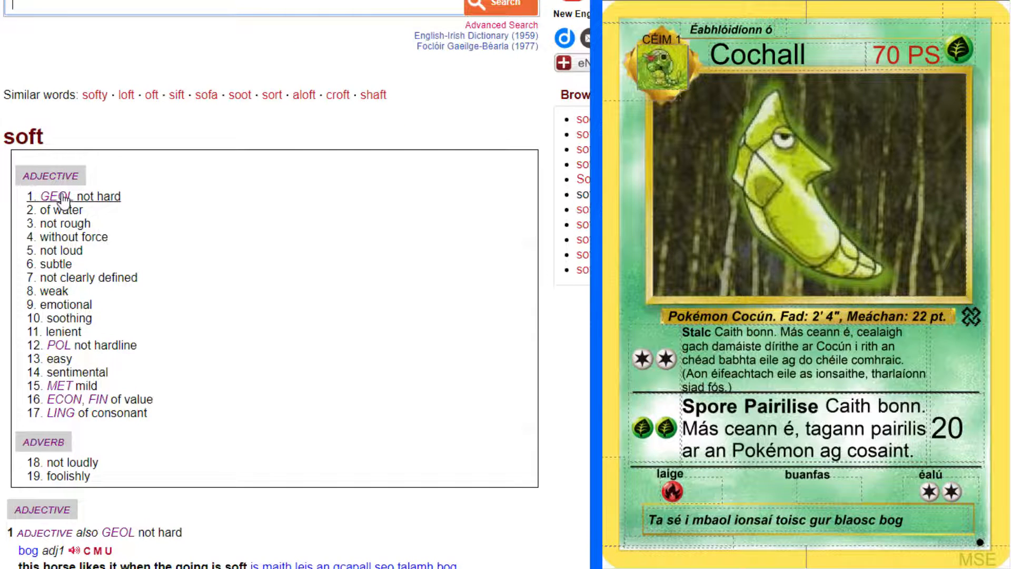
scroll(63, 197, down, 7)
click(53, 26)
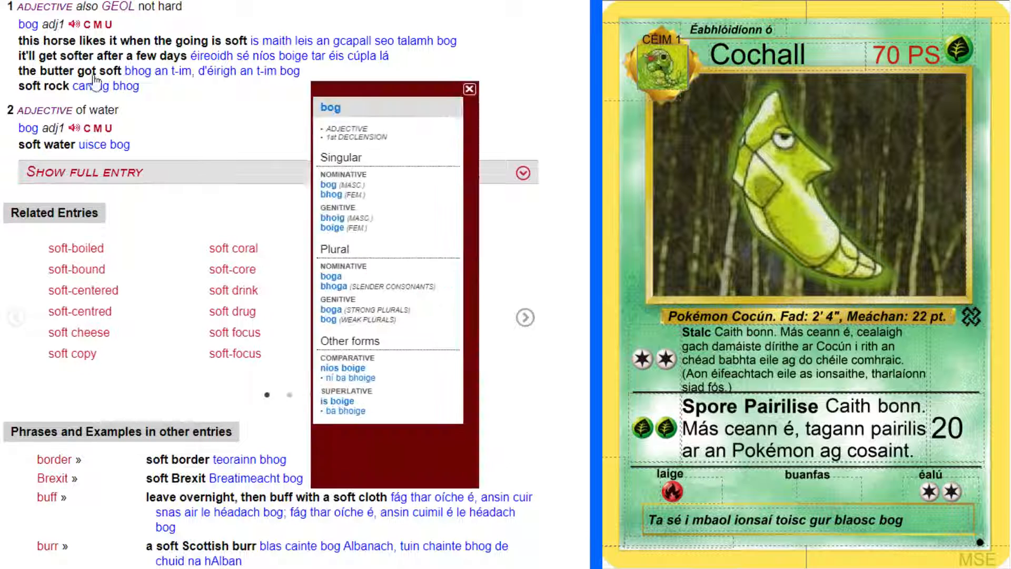
click(526, 112)
Change "bog" to "boig" in the Cochall description and add "aige," after it
key(ctrl+Tab)
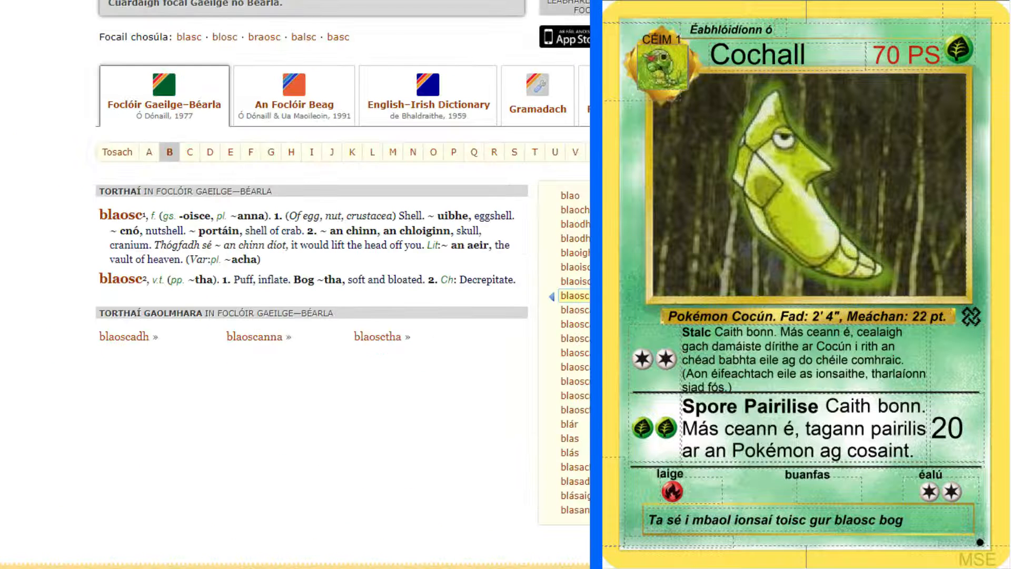
key(ctrl+Tab)
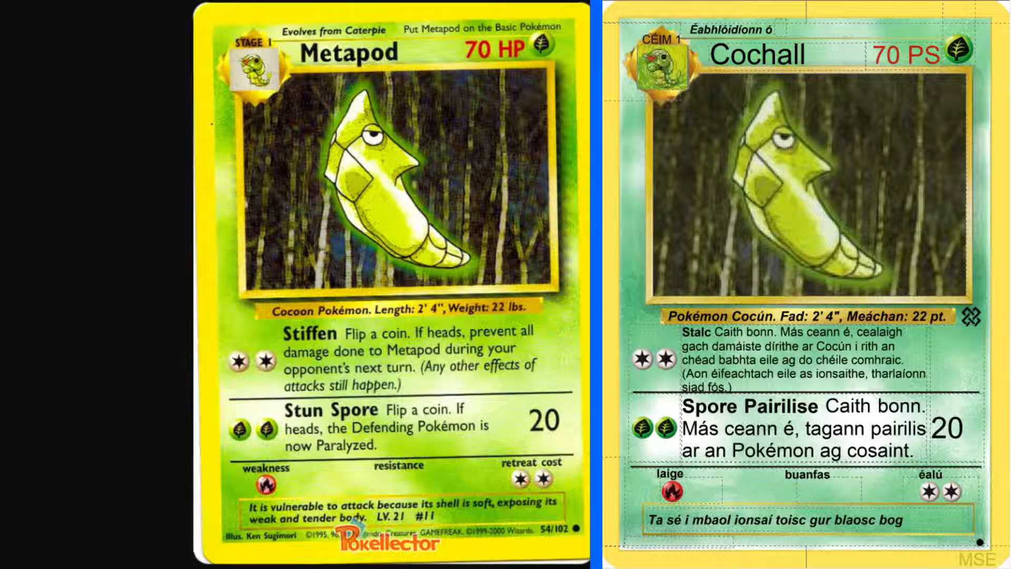
click(924, 521)
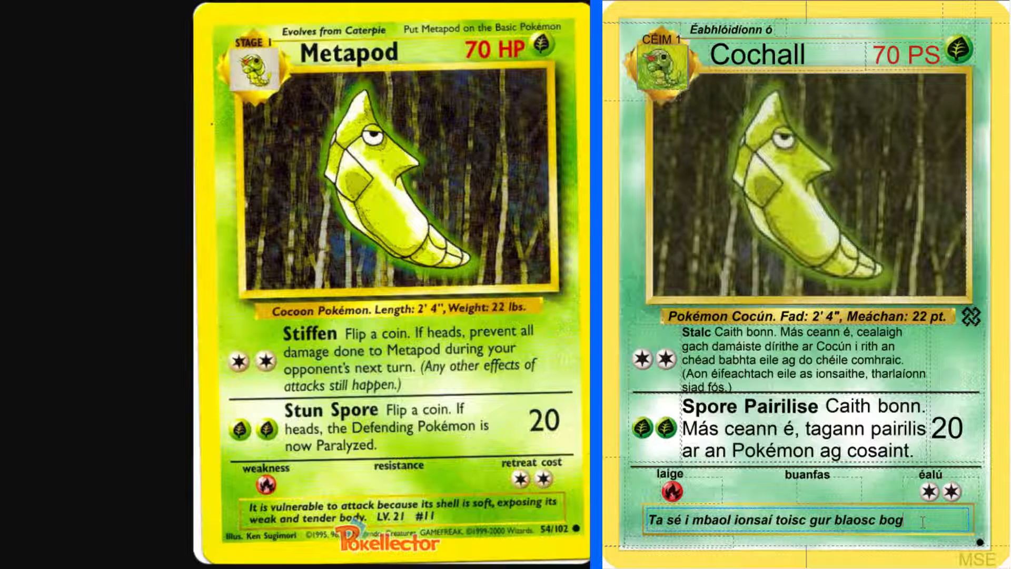
key(BackSpace)
text(ig aige,)
Look up "expose" in the English-Irish dictionary and read its verb senses and example phrases
key(alt+Tab)
scroll(121, 131, up, 12)
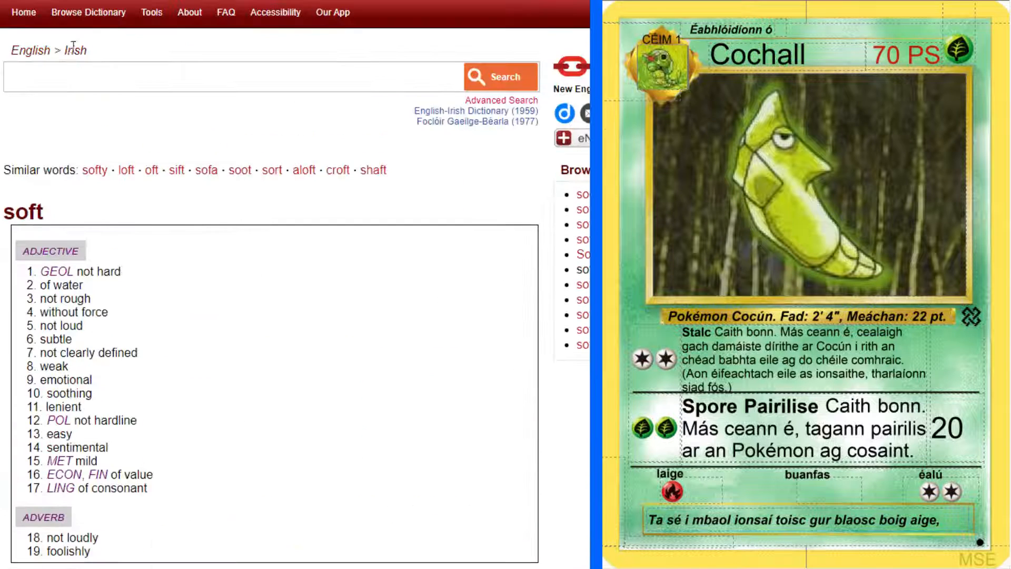
click(83, 76)
text(expose)
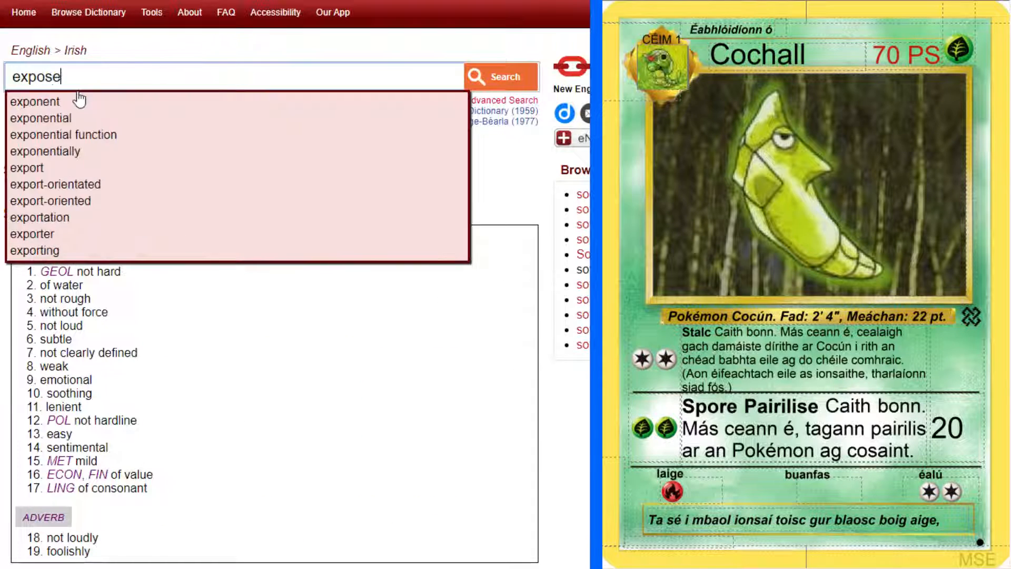
key(Return)
scroll(235, 221, down, 4)
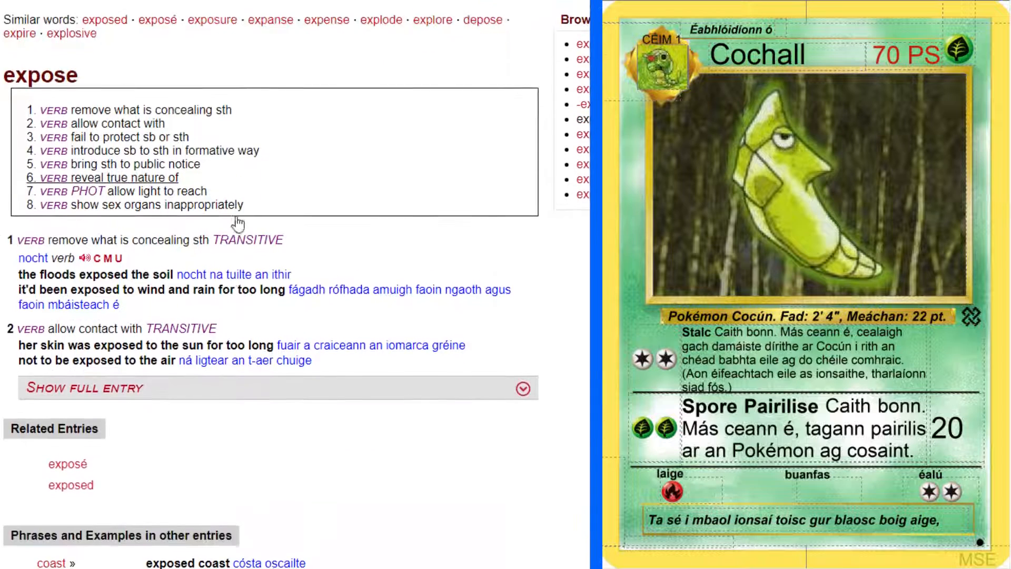
scroll(130, 199, down, 1)
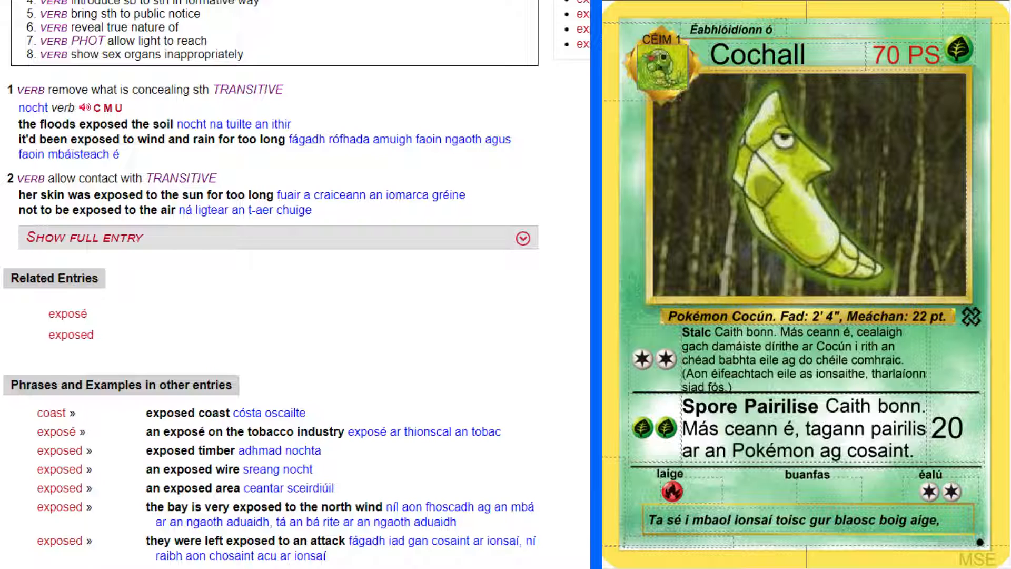
Extend the Cochall description with "ag nocht a"
click(970, 533)
text(ag noch)
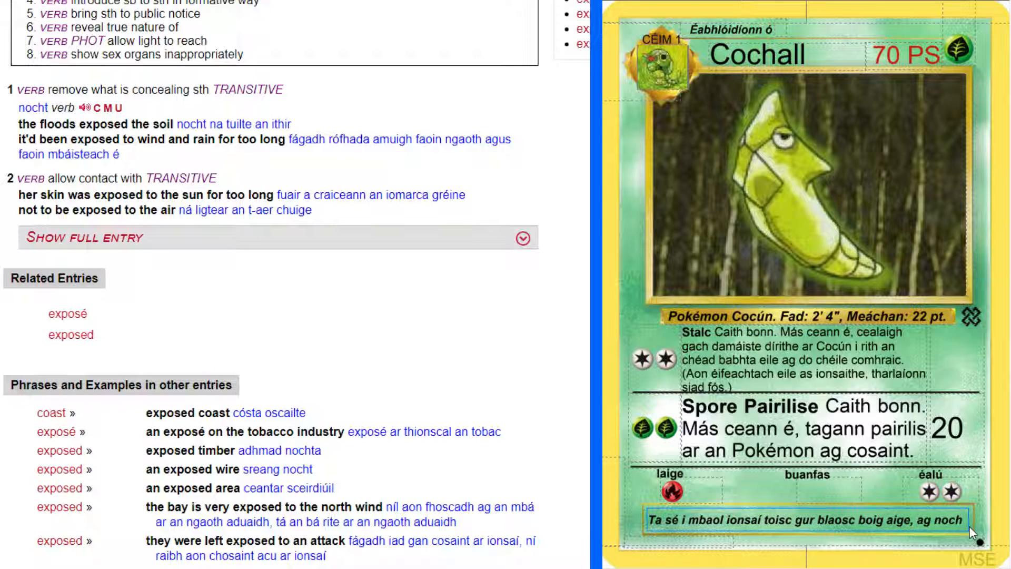
text(ta)
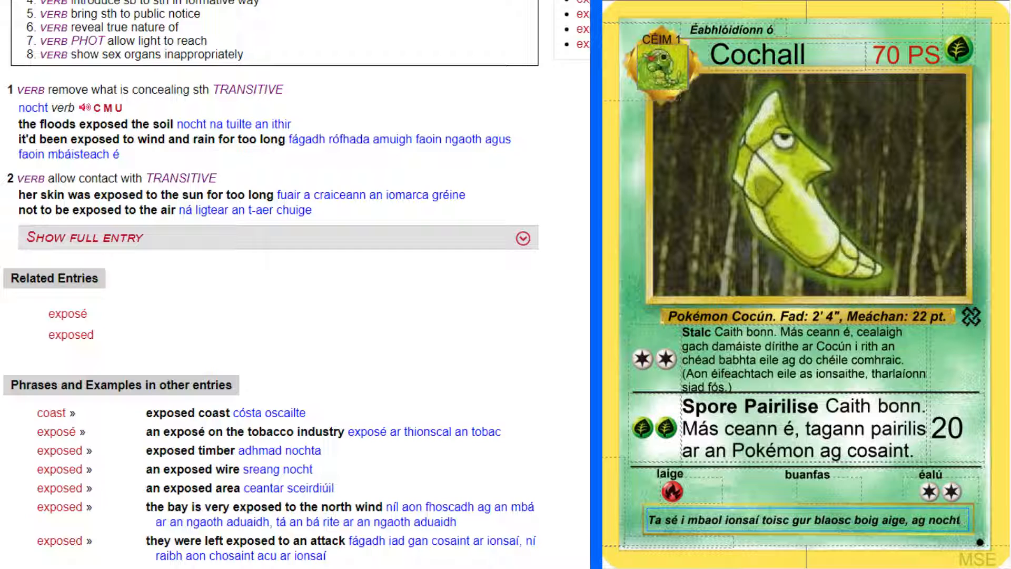
key(BackSpace)
text(a)
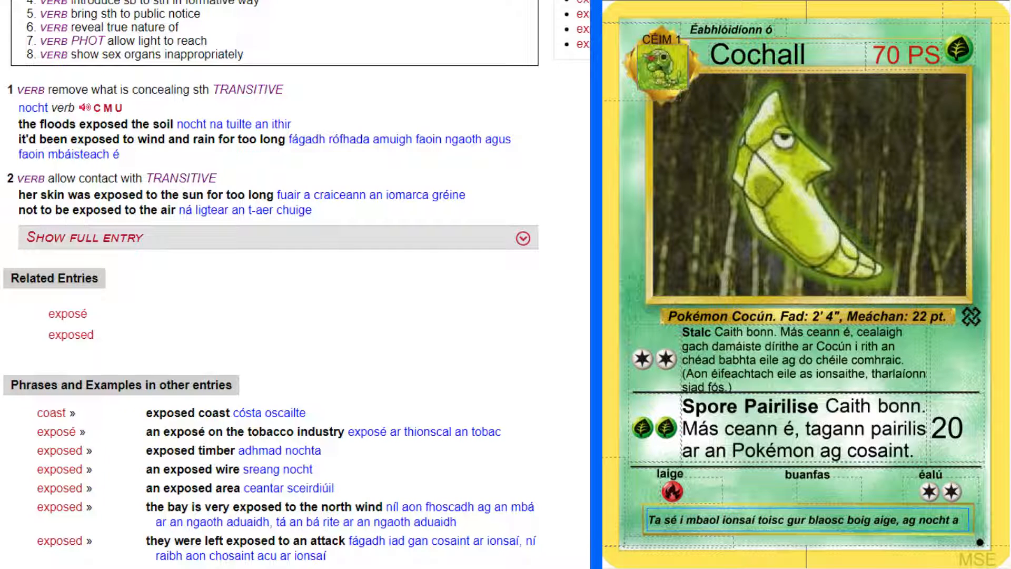
Switch to Spotify and play the track "Something Ugly" from the album Ugly
key(alt+Tab)
scroll(441, 424, down, 3)
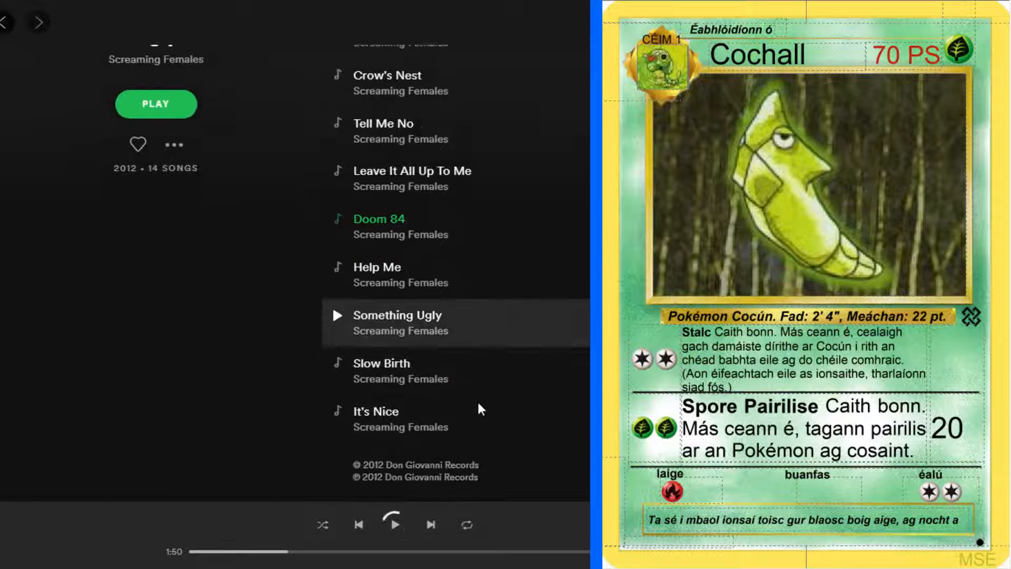
click(337, 314)
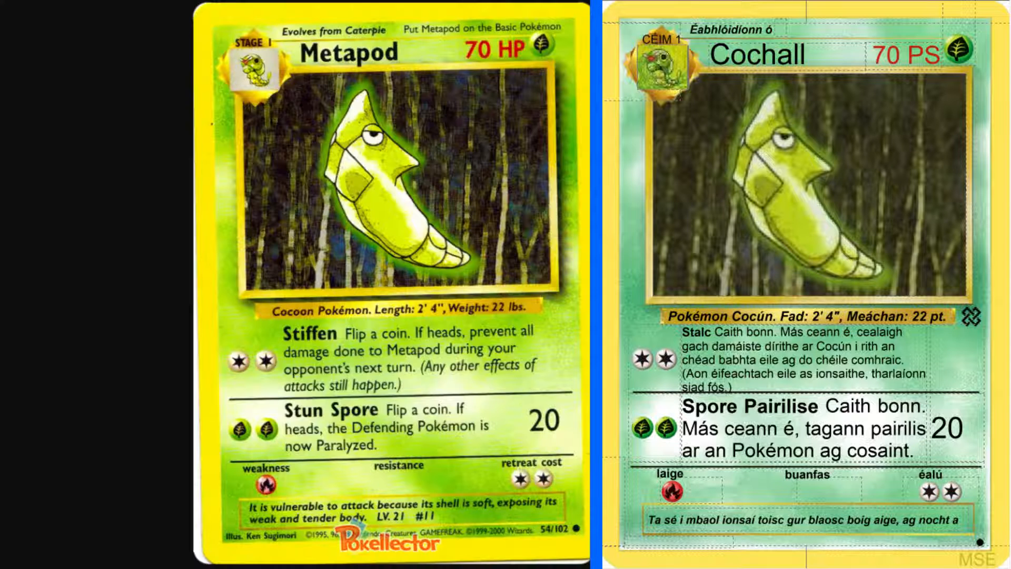
Add "chorp lag agus" to the end of the Cochall description
click(970, 527)
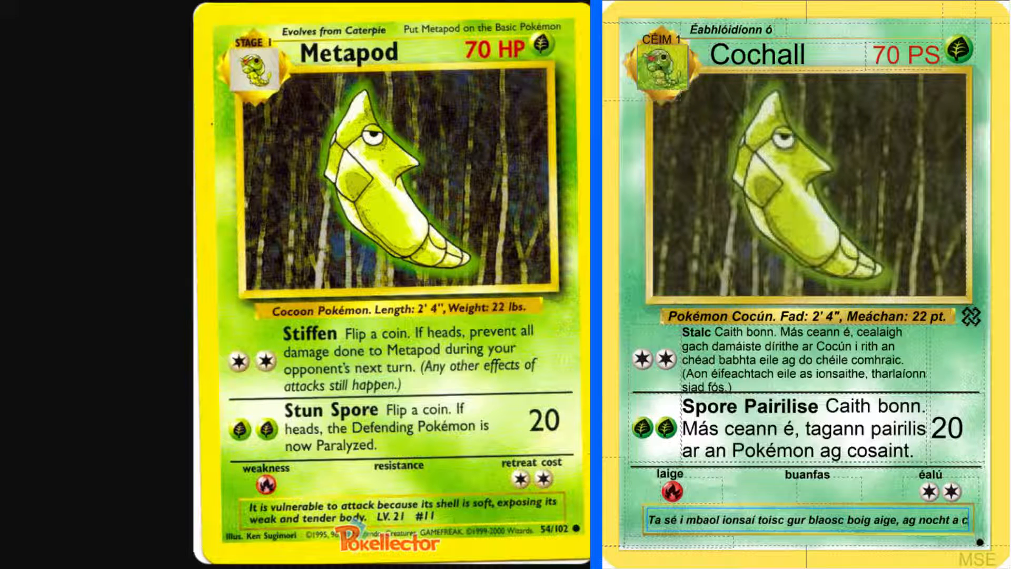
text(chorp)
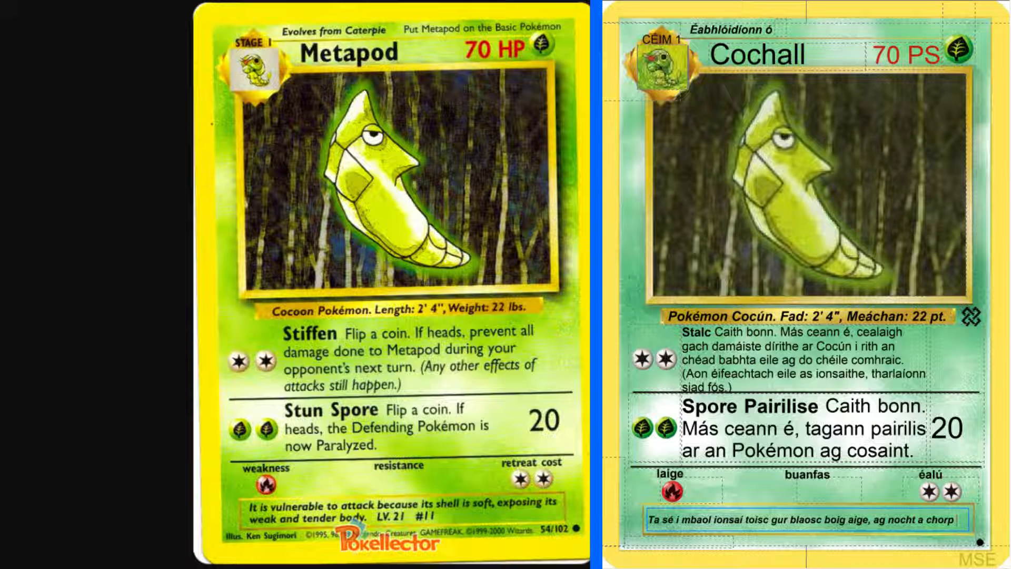
text( lag agus)
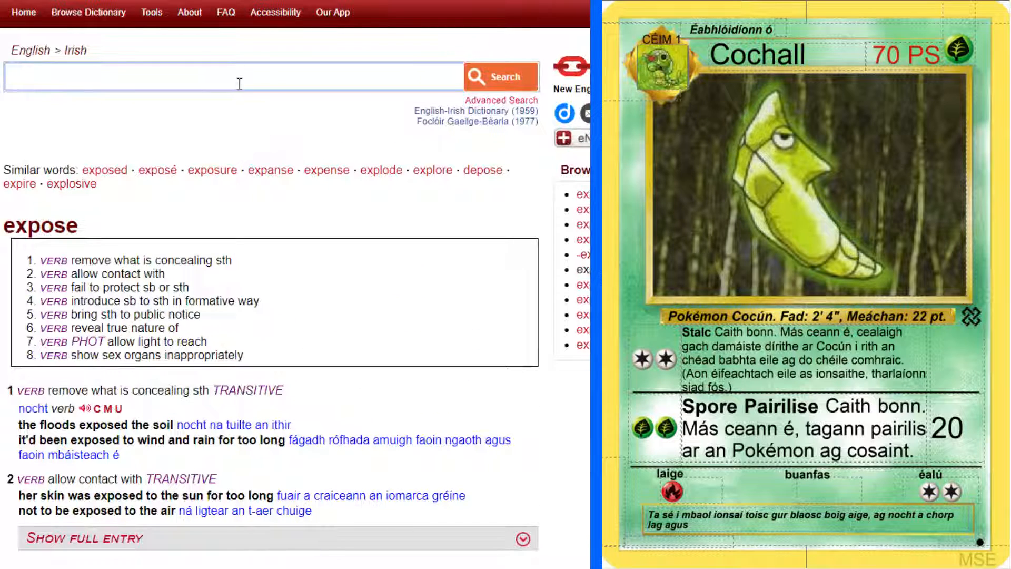
Look up "vulnerable" and "tender" in the English-Irish dictionary and read the adjective senses of "tender"
text(vulnerable)
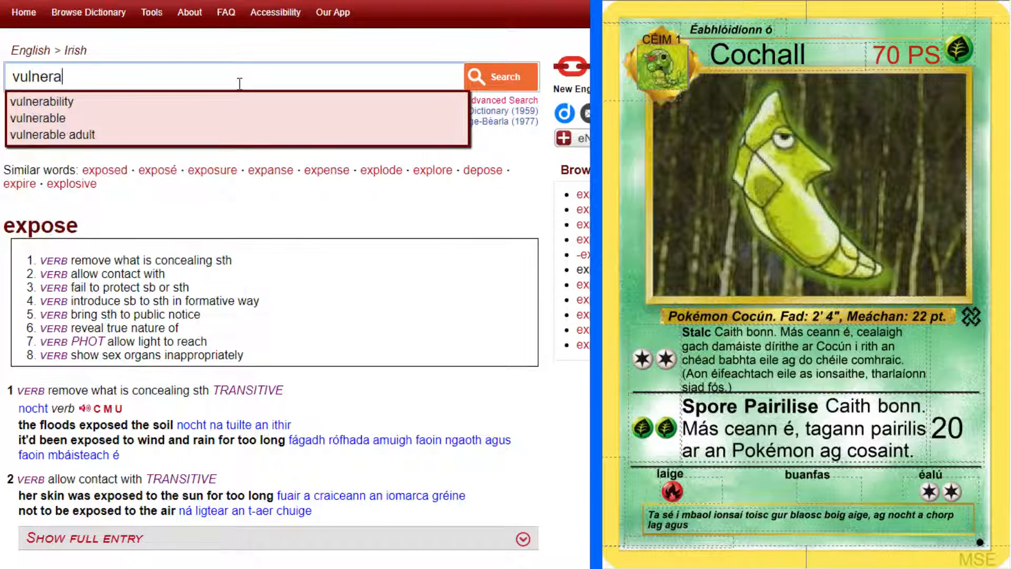
key(Return)
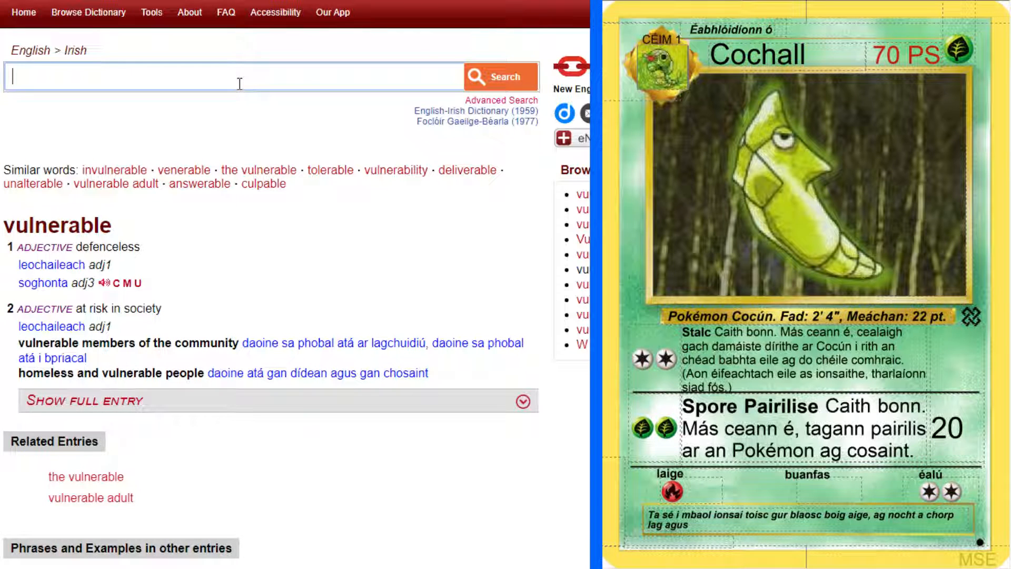
text(tender)
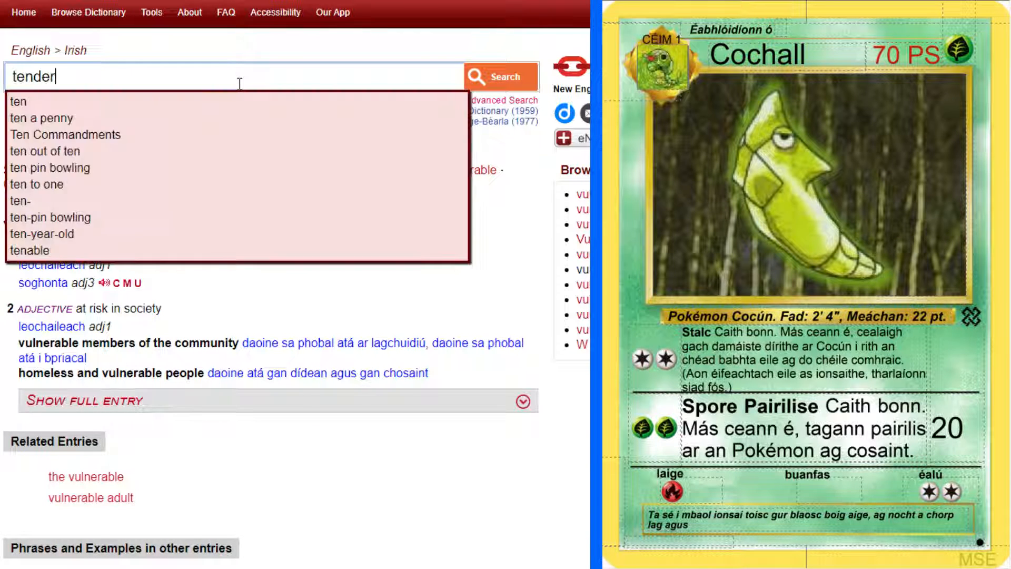
key(Return)
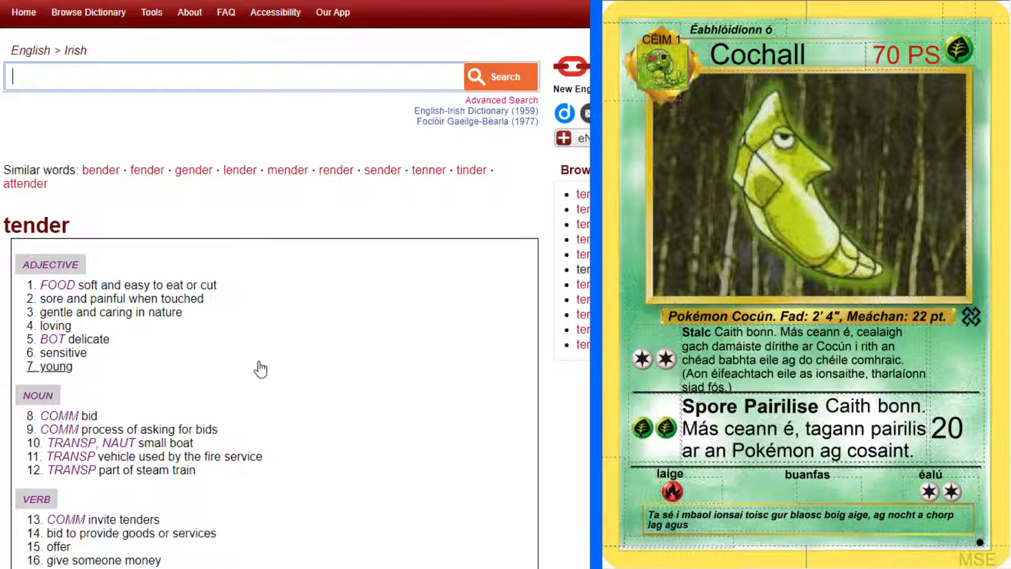
scroll(165, 248, down, 2)
scroll(145, 232, down, 10)
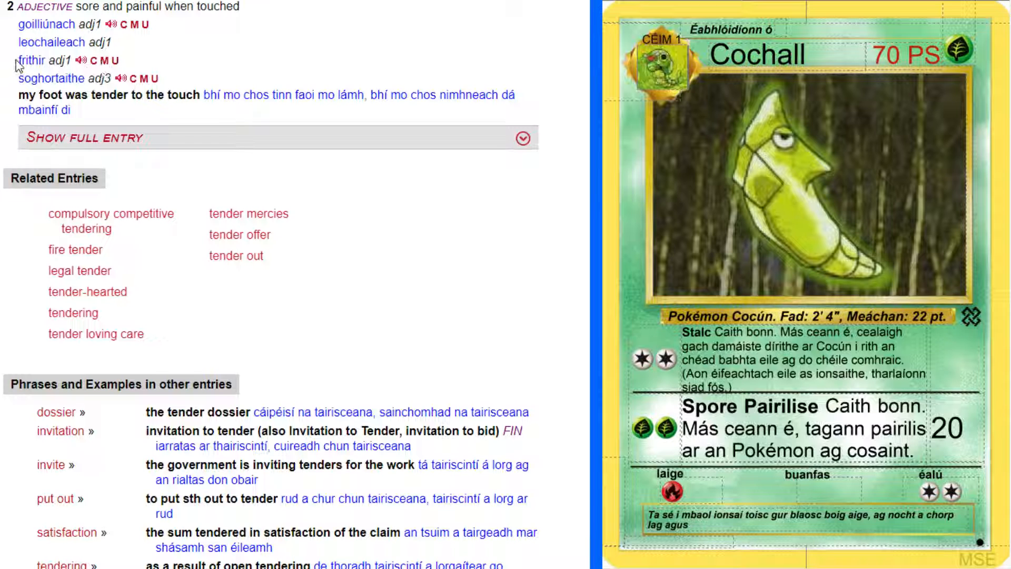
Finish the Cochall description with "frithir." and add the level and Pokédex number as "Lbh.21 #11"
click(705, 529)
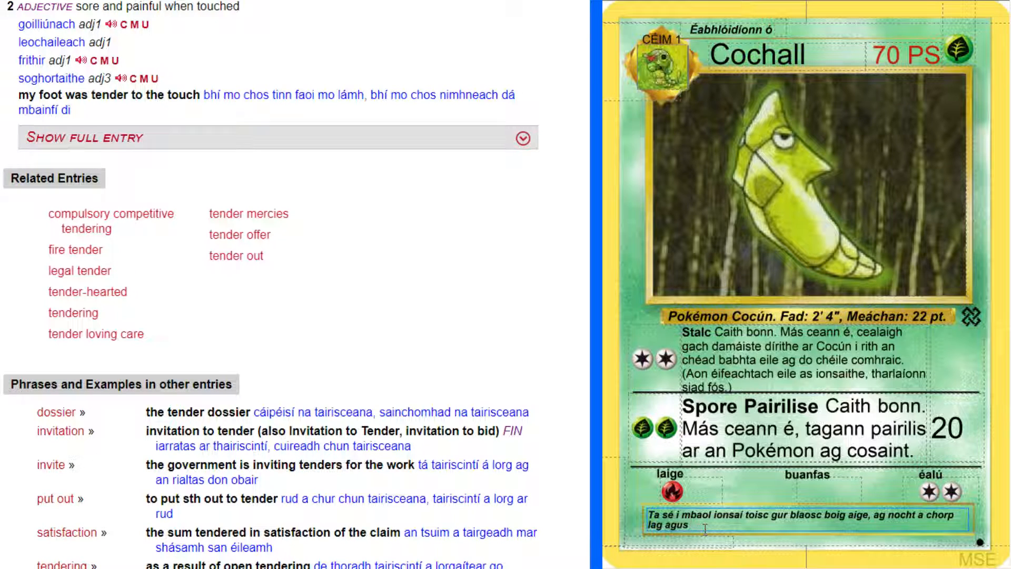
text(frithir.)
key(alt+Tab)
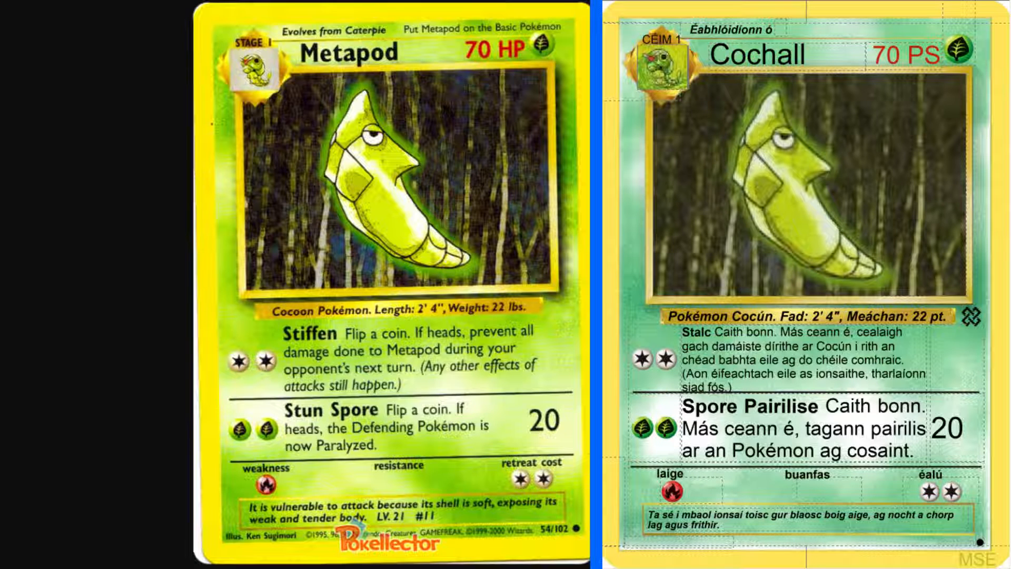
click(814, 531)
text(Lbh.21)
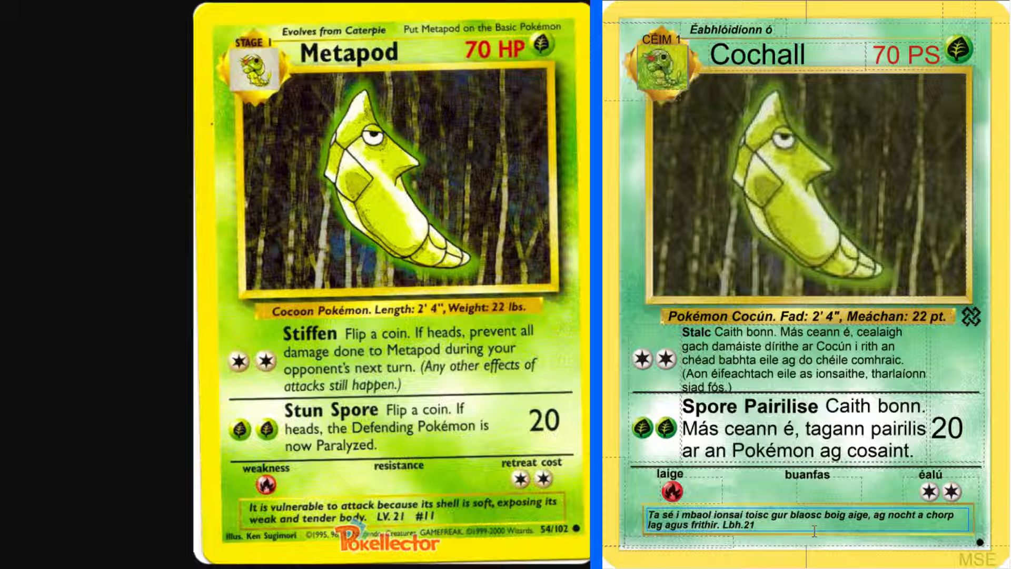
text( #11)
Enter the illustrator credit "Mais. Ken Sugimori" below the description and close the enlarged Metapod card image
click(688, 543)
text(Mais.)
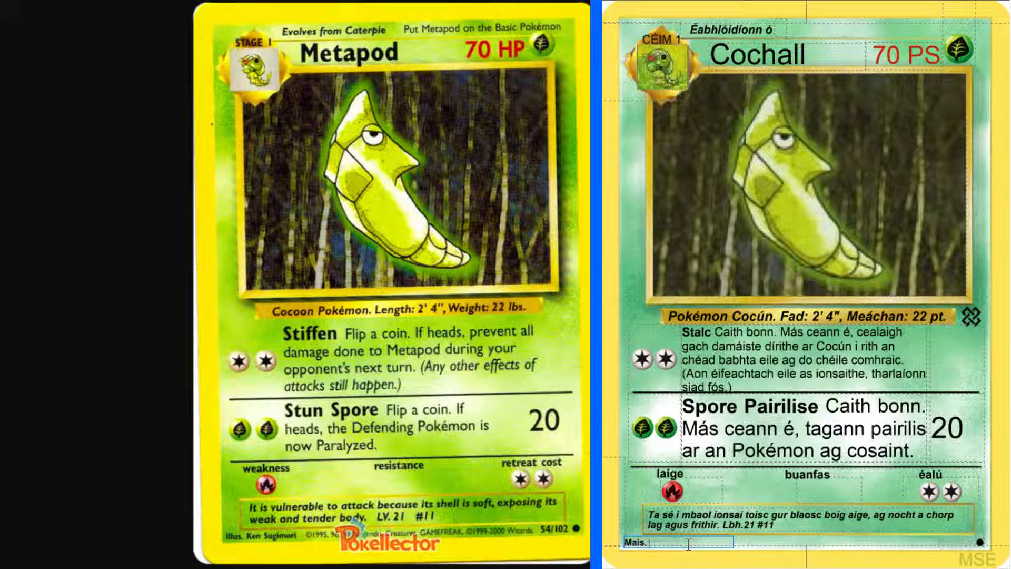
text( Ken Sugimori)
click(850, 499)
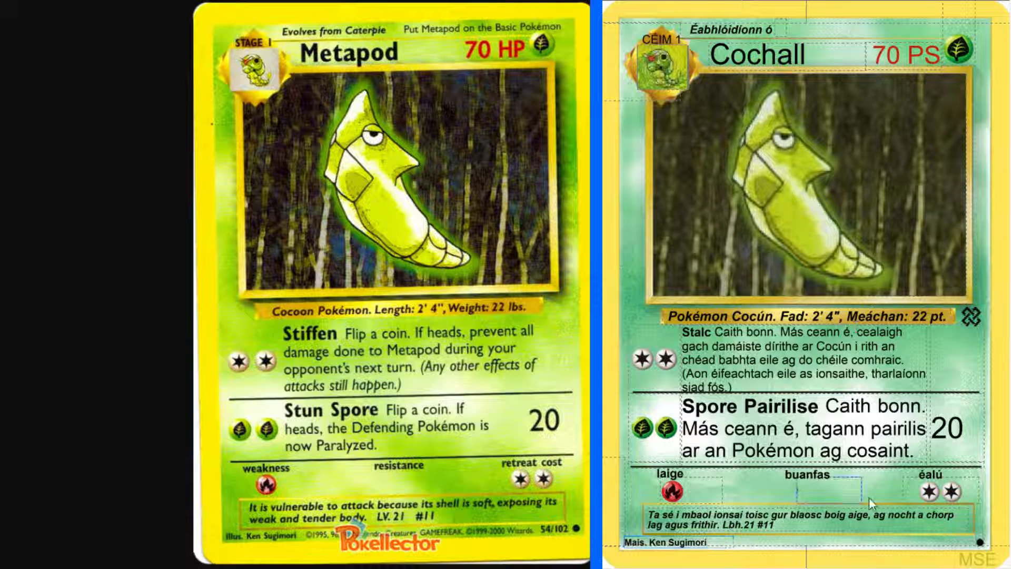
key(ctrl+w)
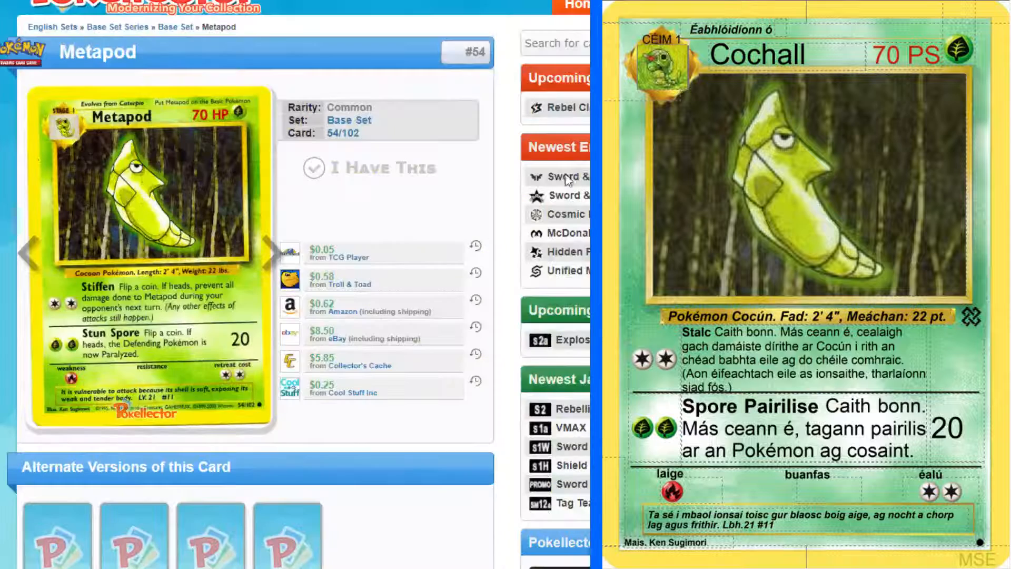
Open the Nidoran M card, number 55 of the Base Set, on Pokellector and start a new blank card in the card editor
click(274, 258)
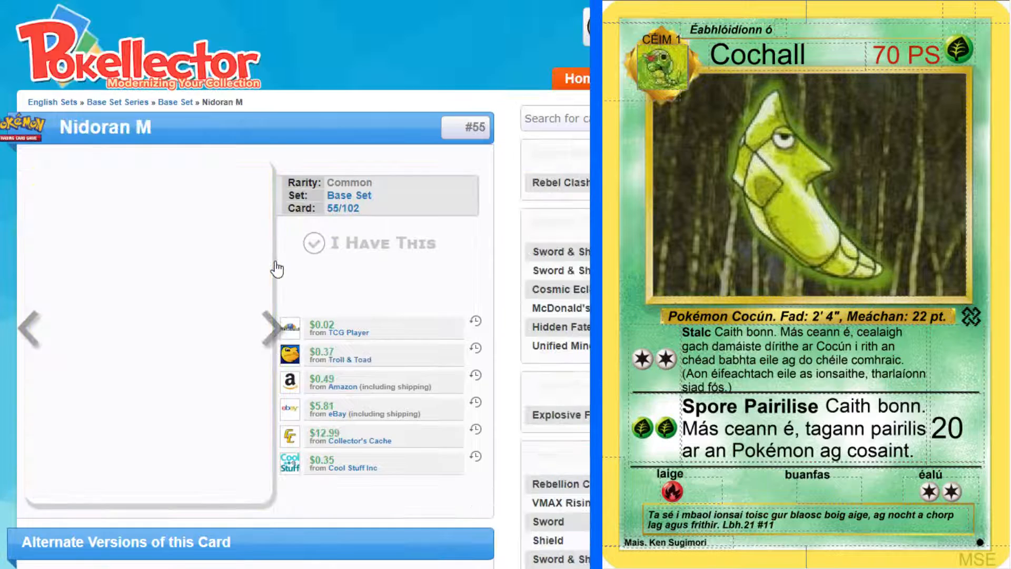
scroll(198, 191, down, 1)
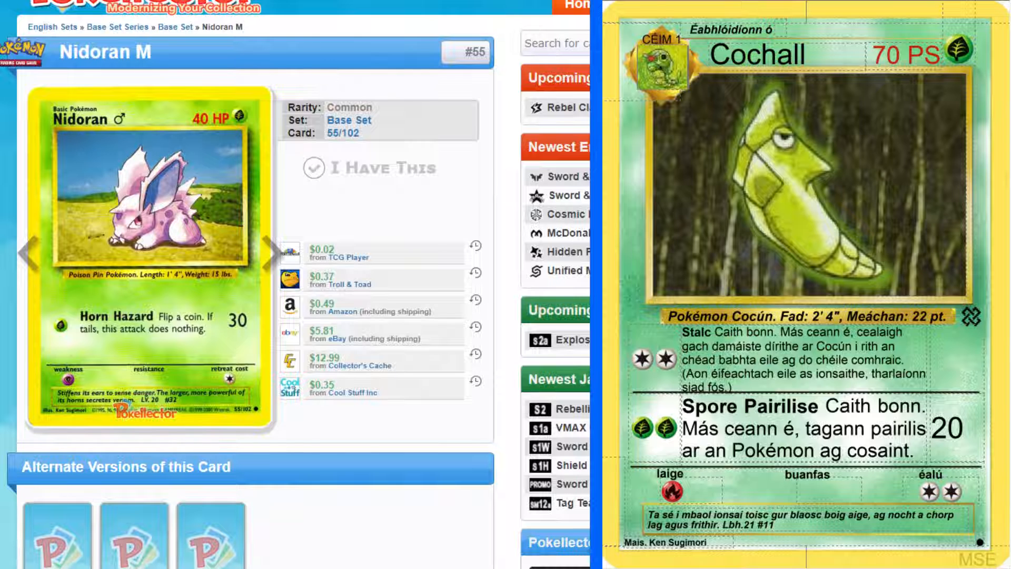
key(ctrl+Return)
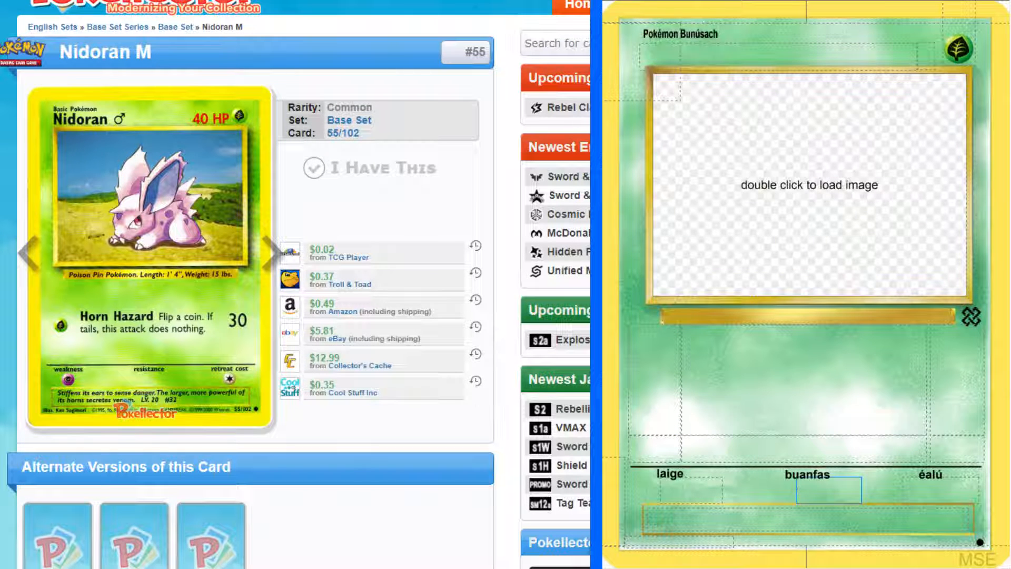
Find the Irish name for male Nidoran in the Reddit translation list and enter "Nidobeannach" as the new card's name
key(alt+Tab)
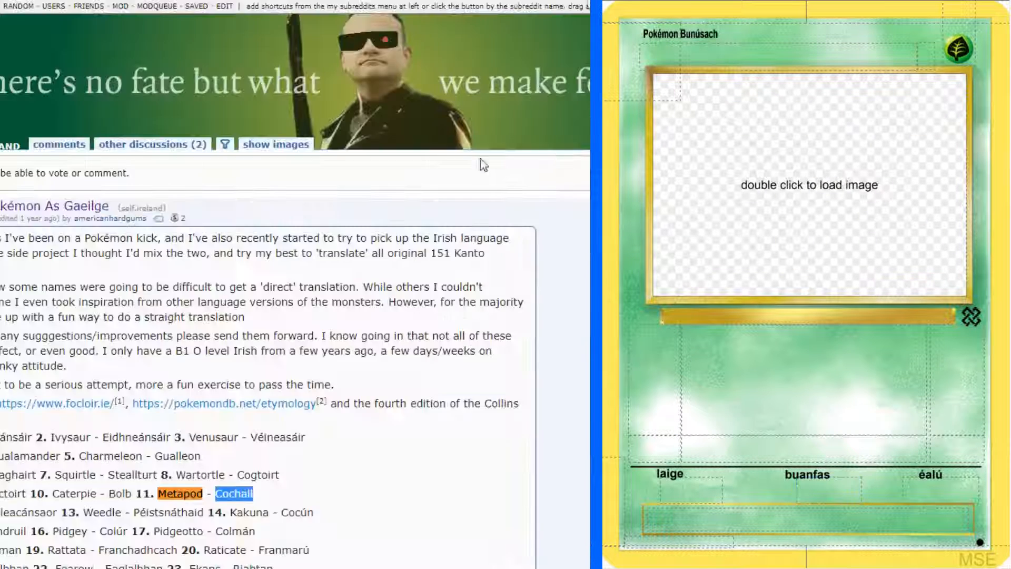
text(Nidoran)
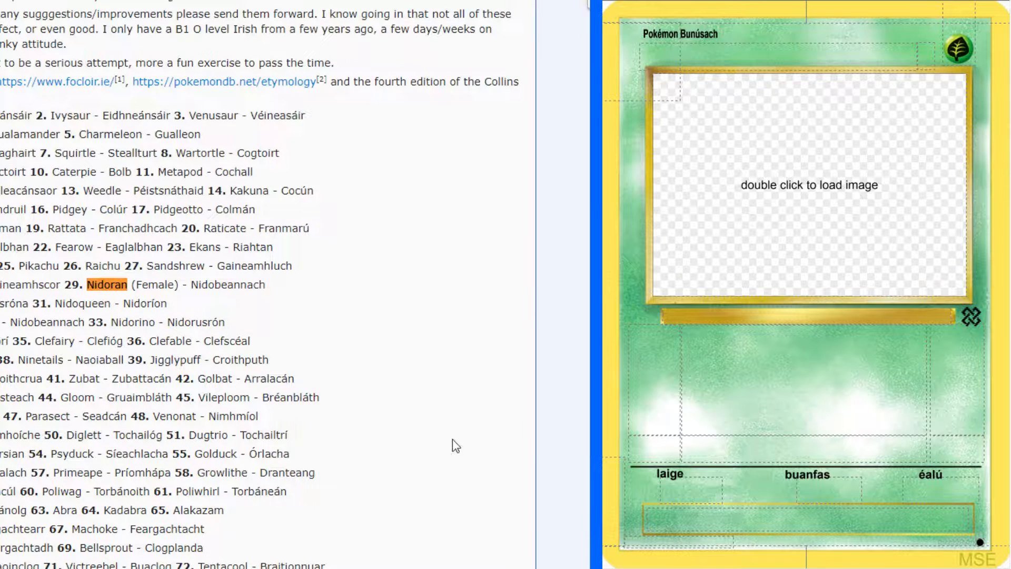
drag(12, 322, 84, 321)
key(ctrl+c)
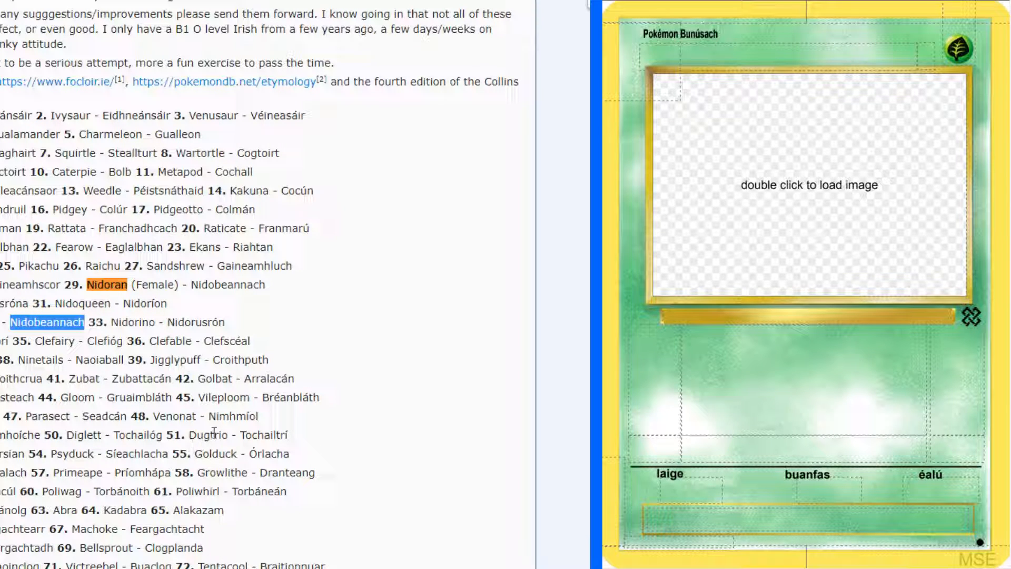
click(326, 333)
click(553, 1)
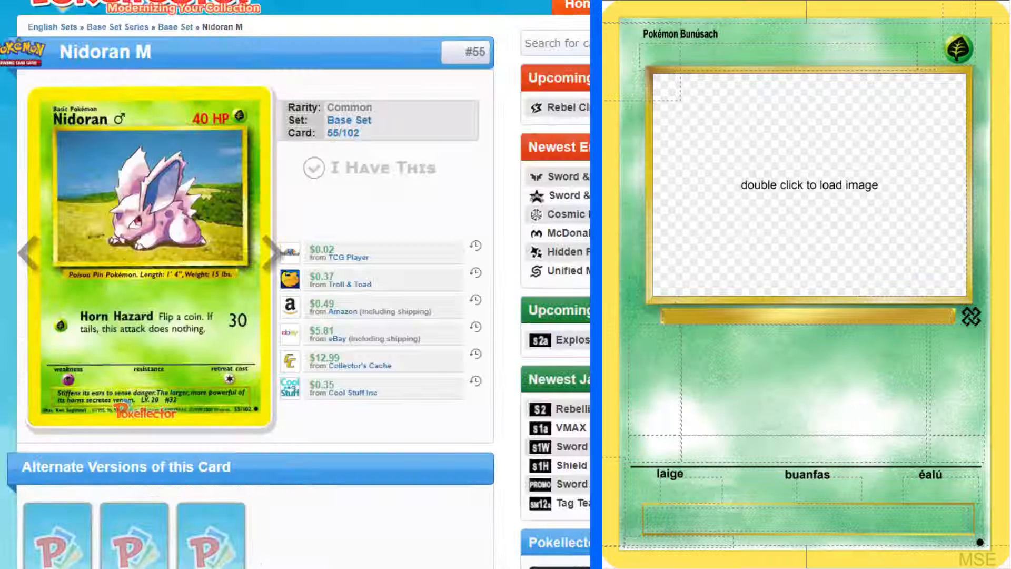
click(805, 56)
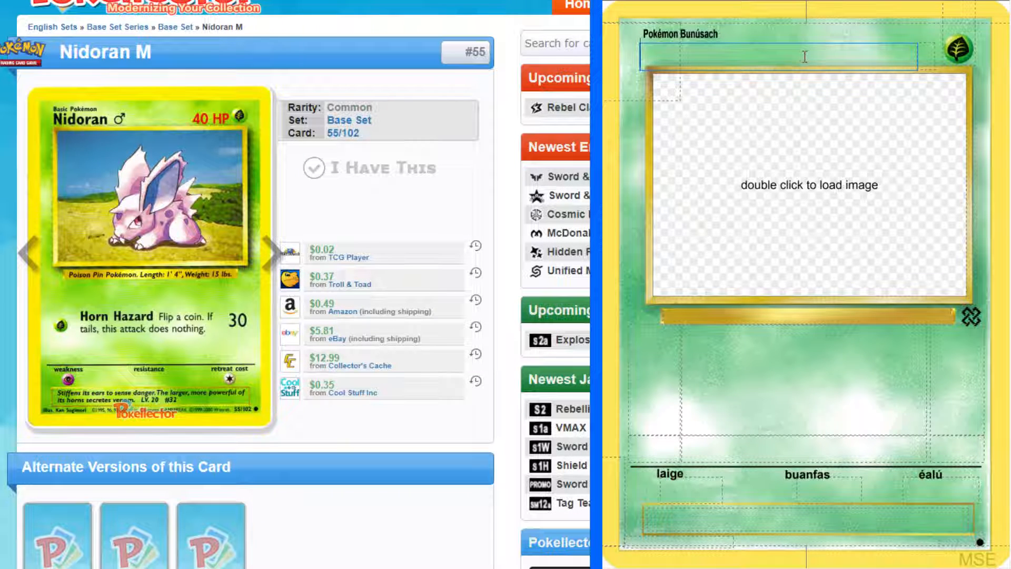
key(ctrl+v)
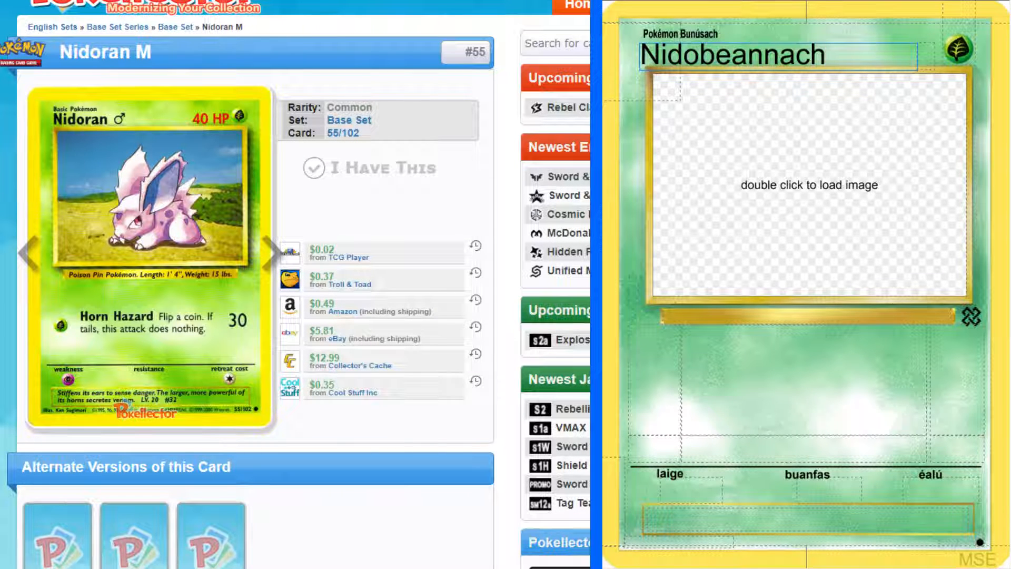
Find the word origin of Nidobeannach in the comment explaining the Irish names and copy its component "Srónbheannach"
click(447, 1)
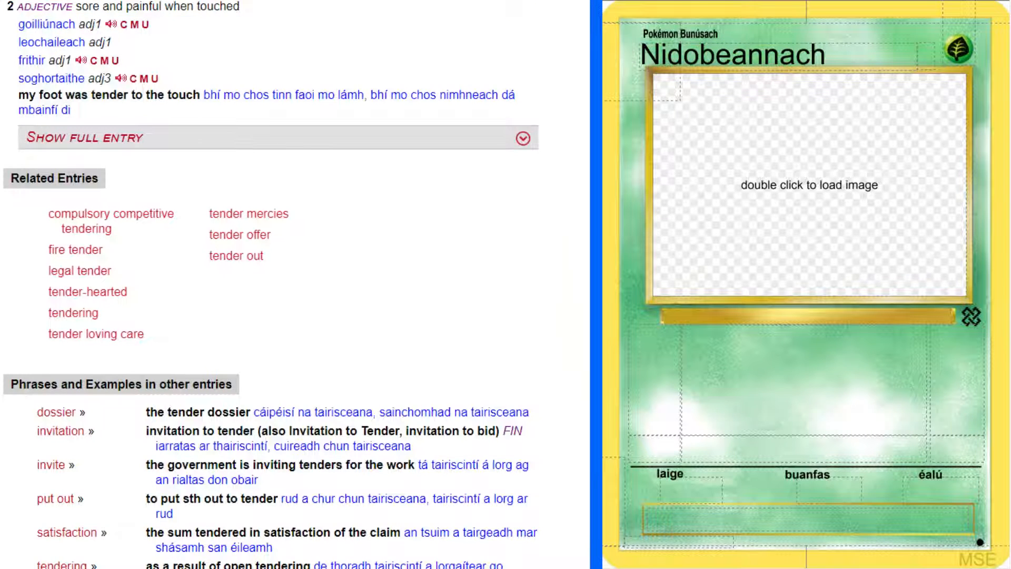
key(ctrl+Tab)
key(ctrl+Tab)
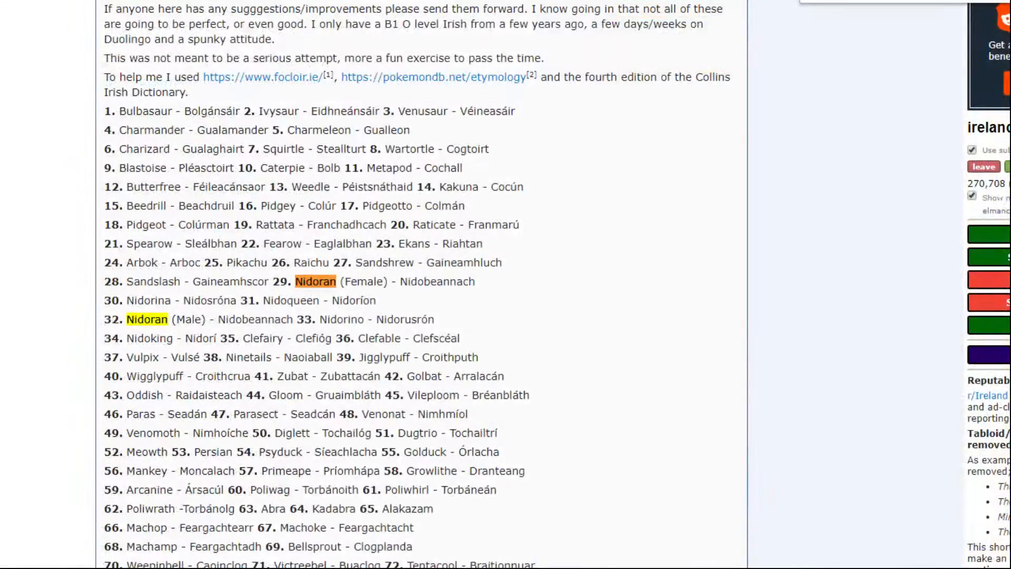
scroll(646, 345, down, 20)
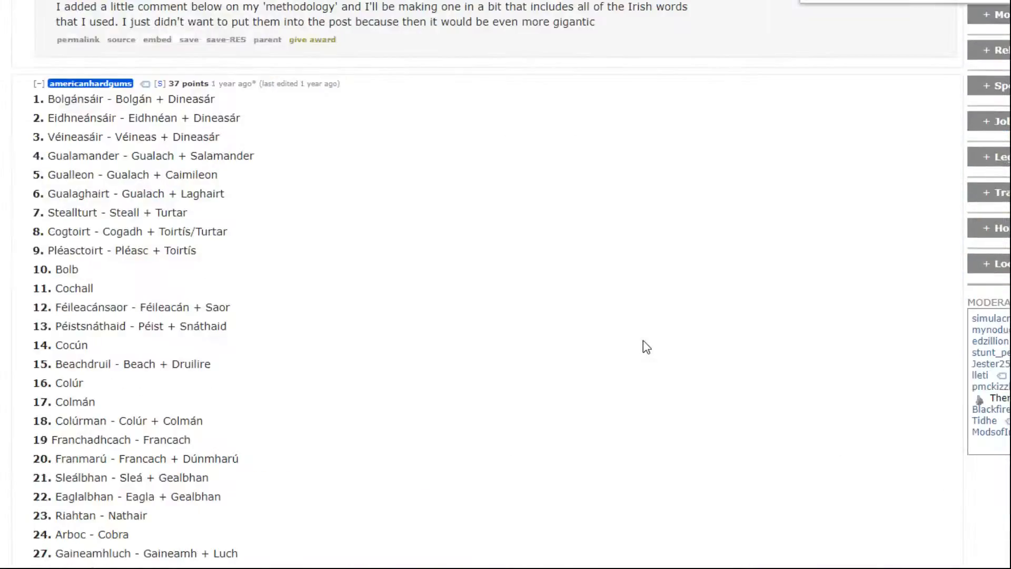
scroll(643, 340, down, 10)
scroll(433, 266, up, 2)
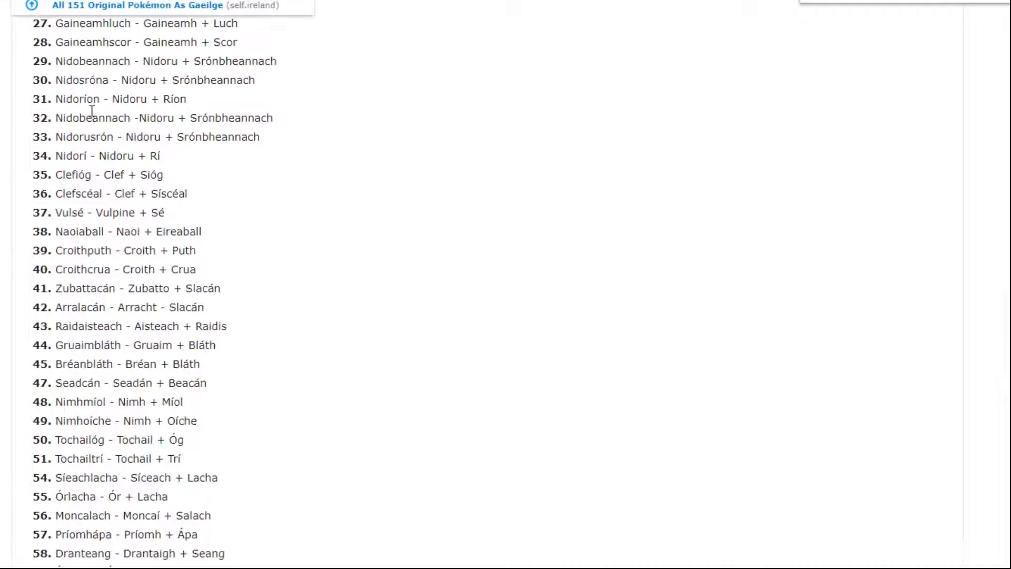
scroll(92, 111, up, 2)
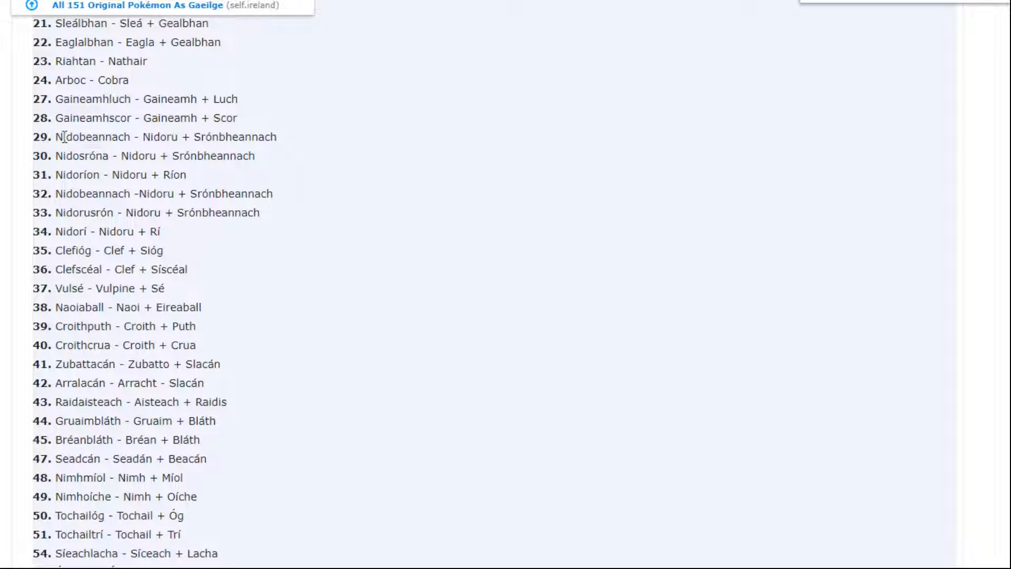
drag(154, 137, 278, 137)
key(ctrl+c)
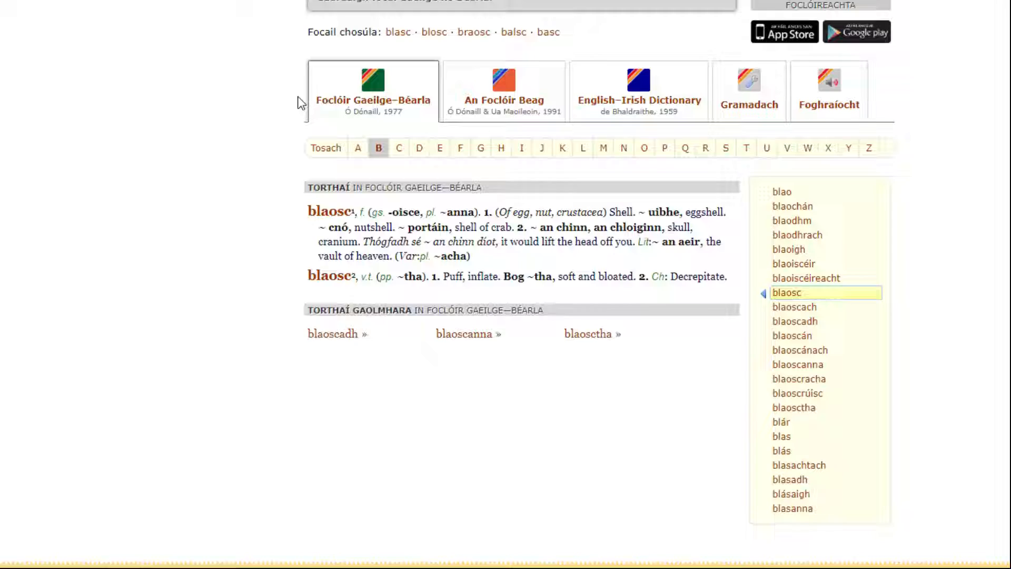
Look up "Srónbheannach" in the teanglann.ie Irish-English dictionary
scroll(416, 72, up, 3)
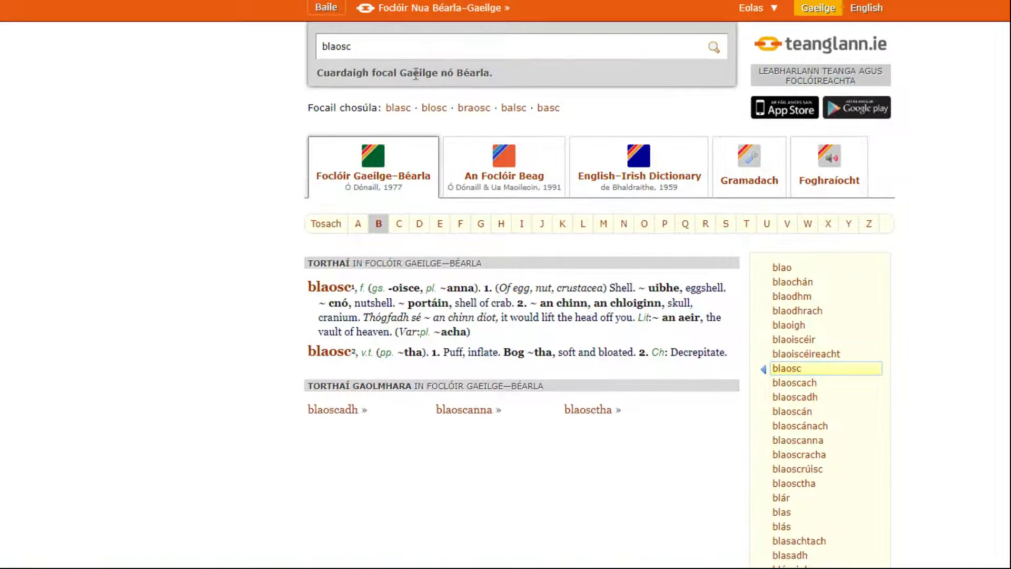
double_click(430, 37)
key(ctrl+v)
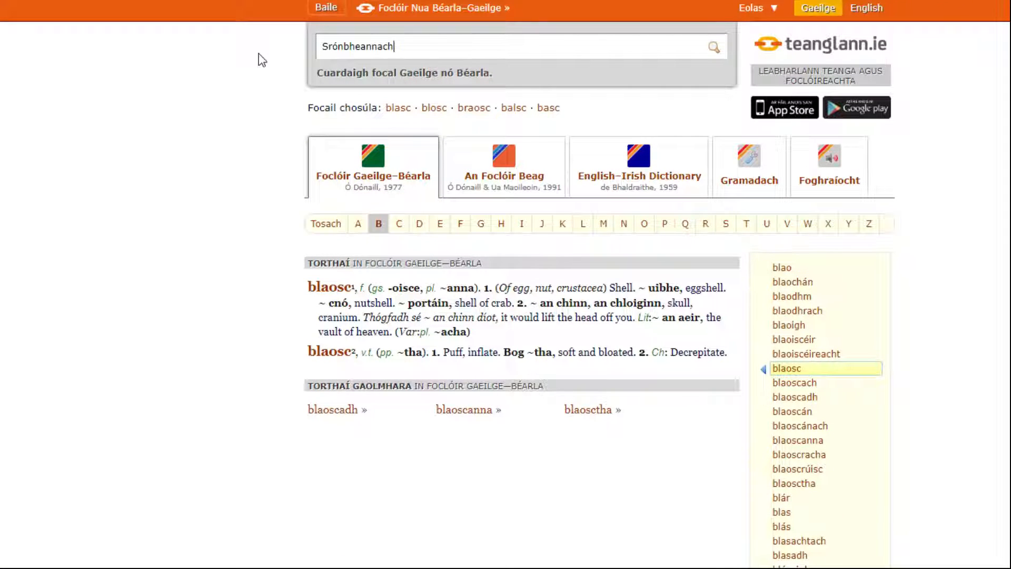
key(Return)
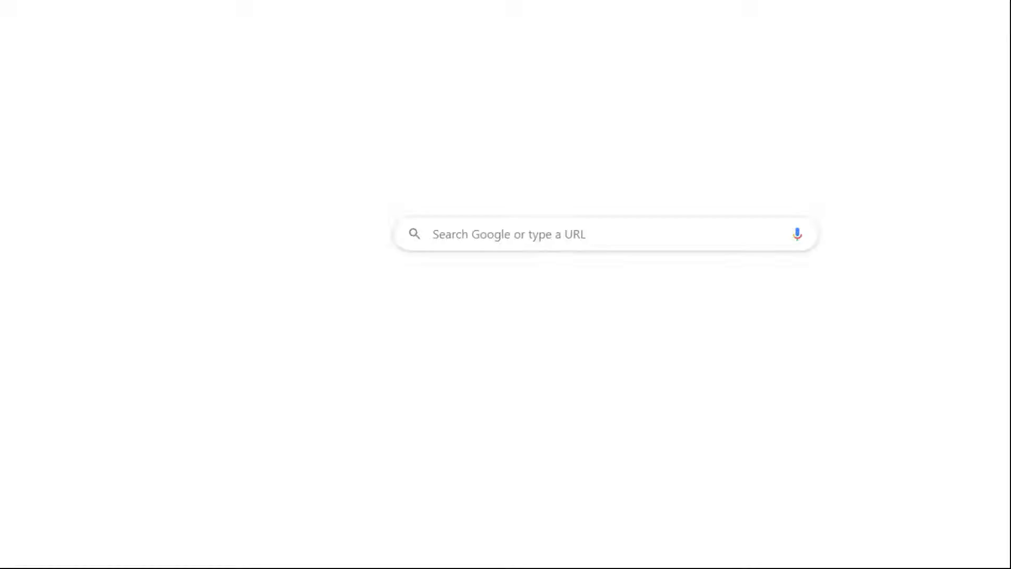
Search Google for "male symbol", copy the ♂ character and place it after "Nidobeannach" in the card's name
text(ma)
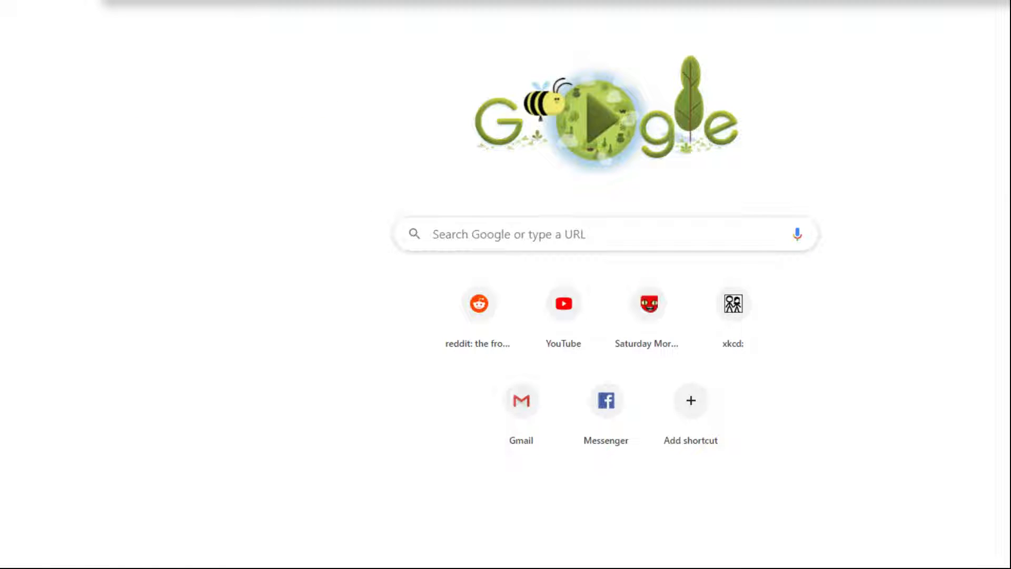
key(Return)
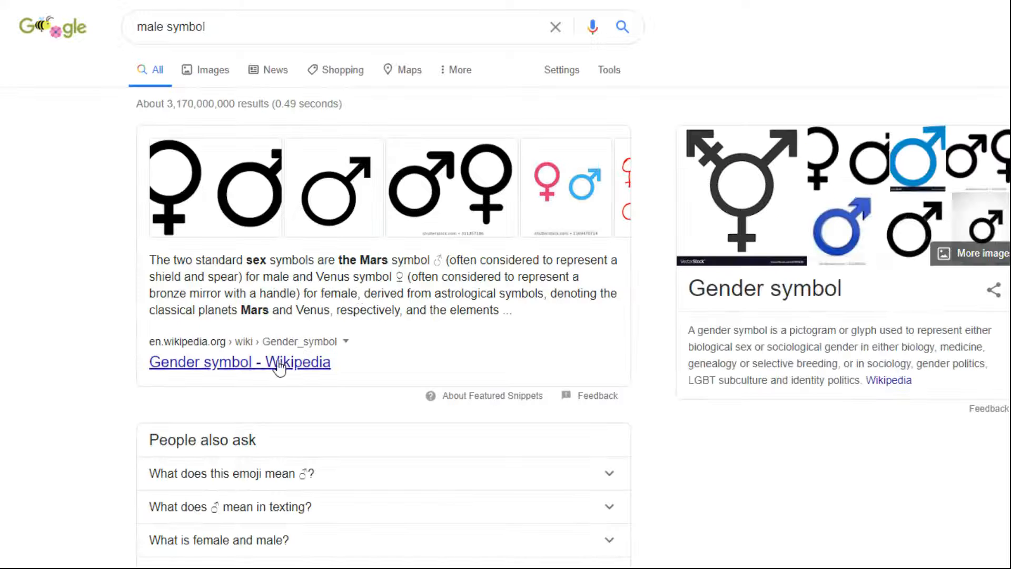
scroll(254, 371, down, 3)
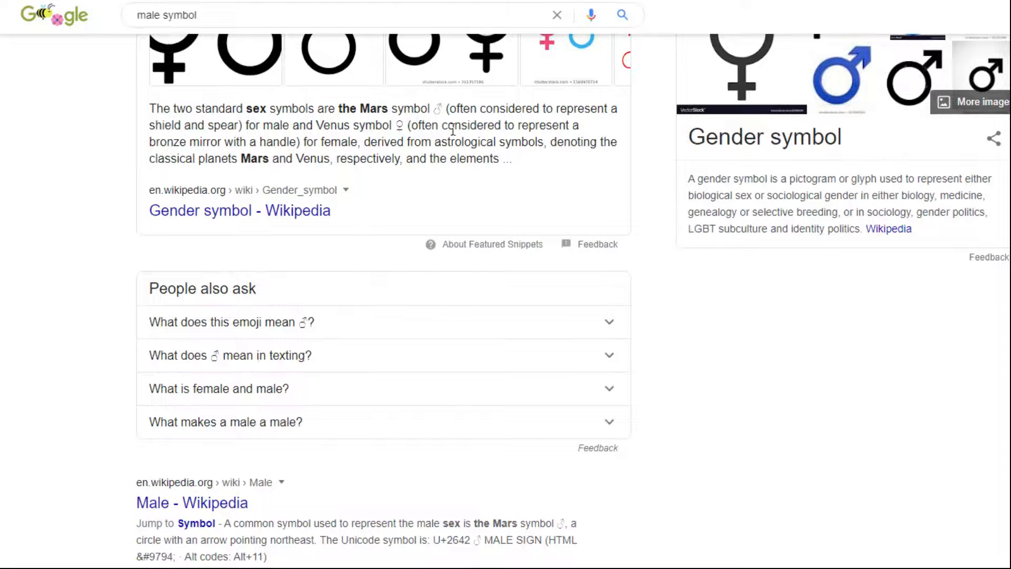
drag(432, 109, 443, 107)
key(alt+Tab)
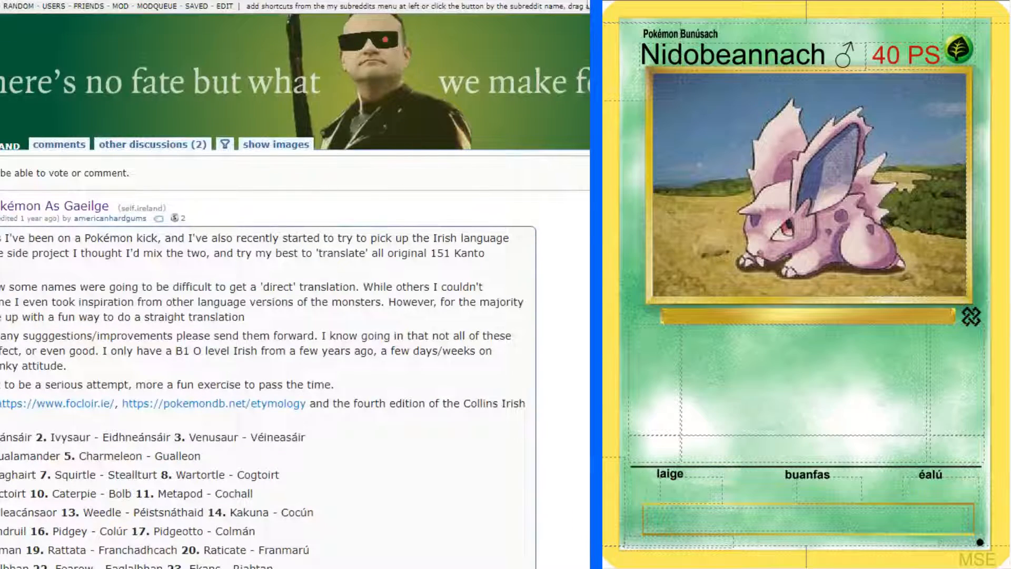
drag(859, 56, 836, 56)
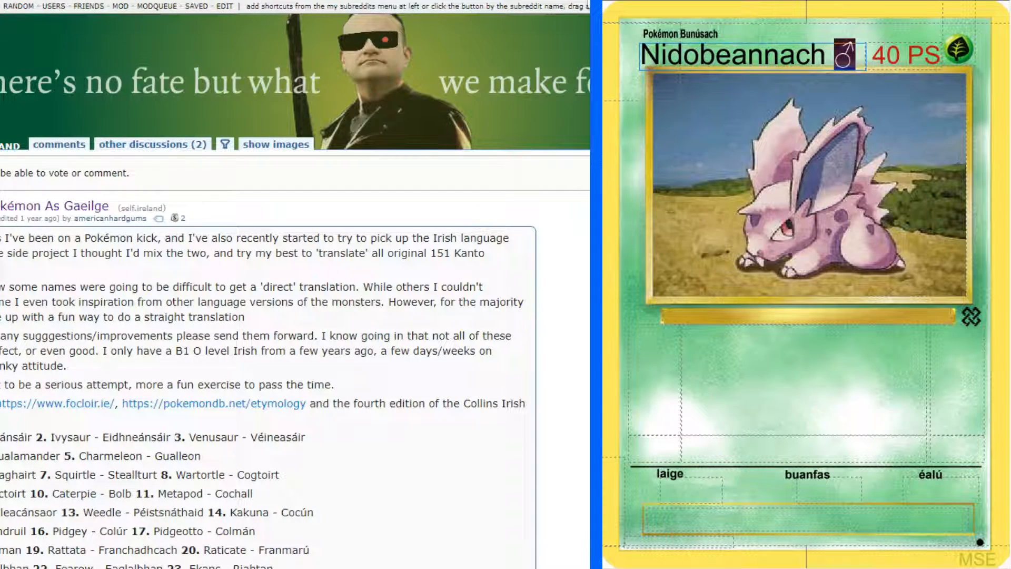
click(796, 56)
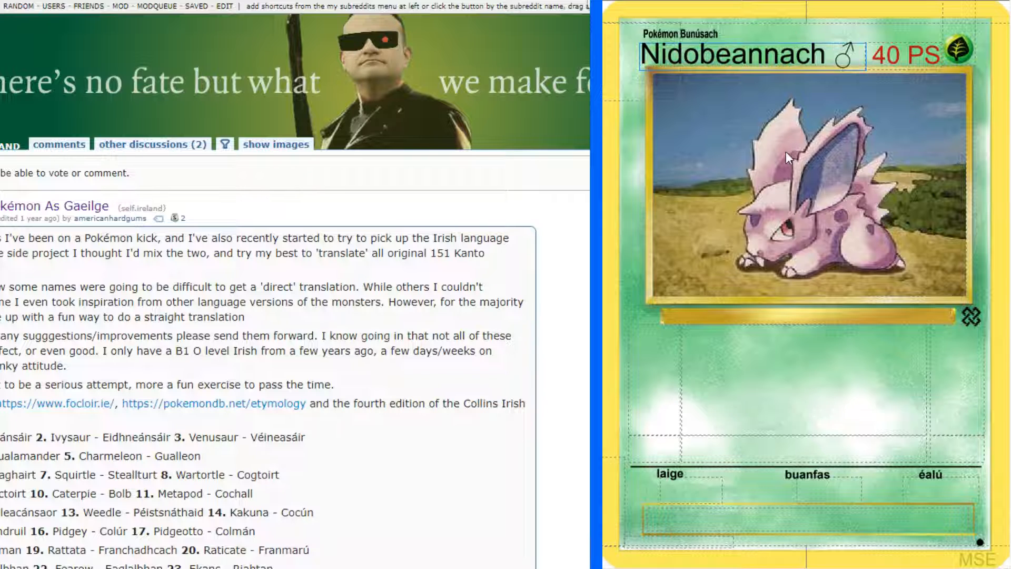
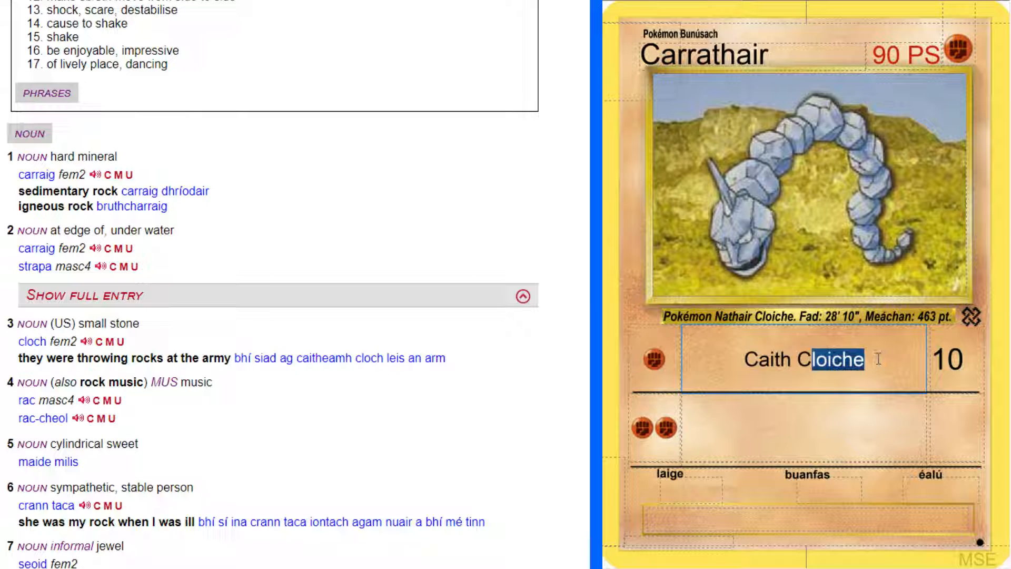
Replace the selected ending of the Onix card's first attack name so that it reads "Caith Carraige"
text(arraige)
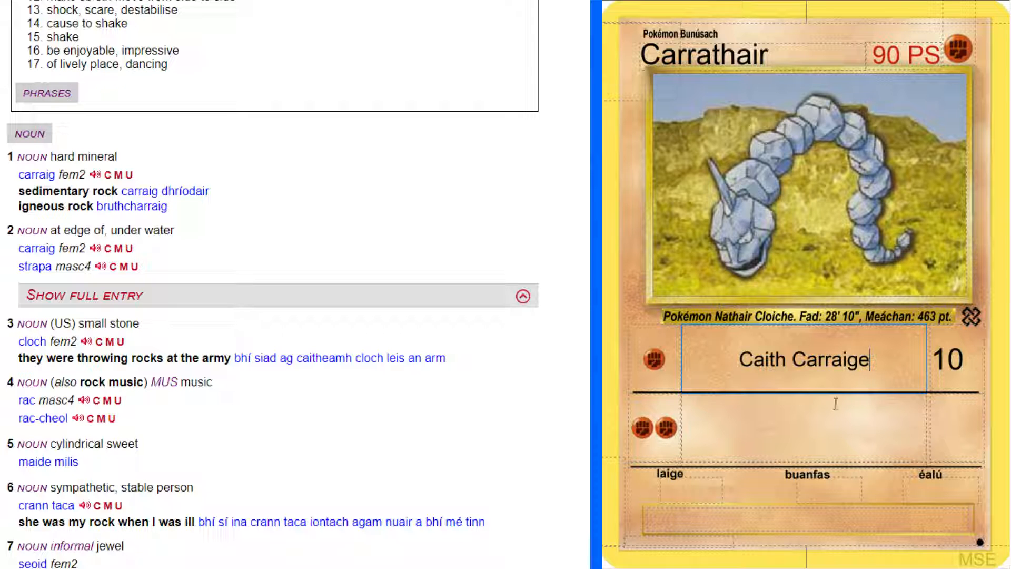
Look up "boulder" in the English-Irish dictionary and return to the "rock" entry
scroll(272, 306, up, 5)
scroll(259, 72, up, 1)
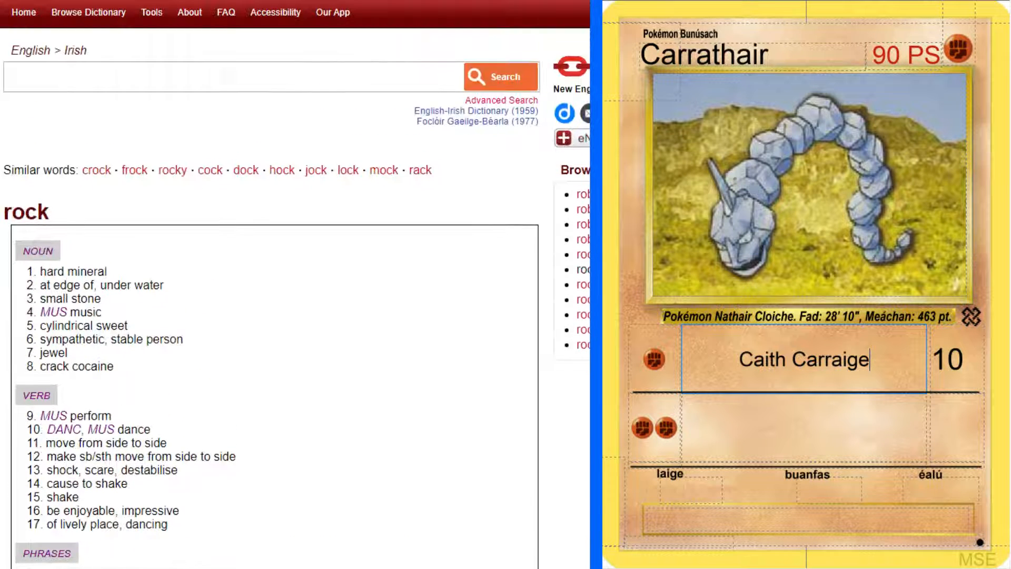
click(260, 65)
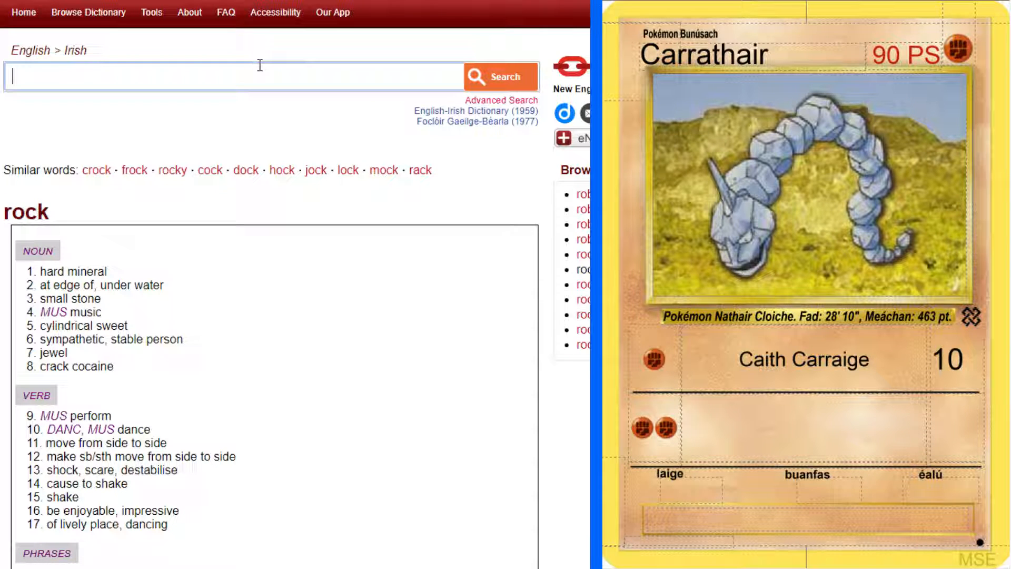
text(boulder)
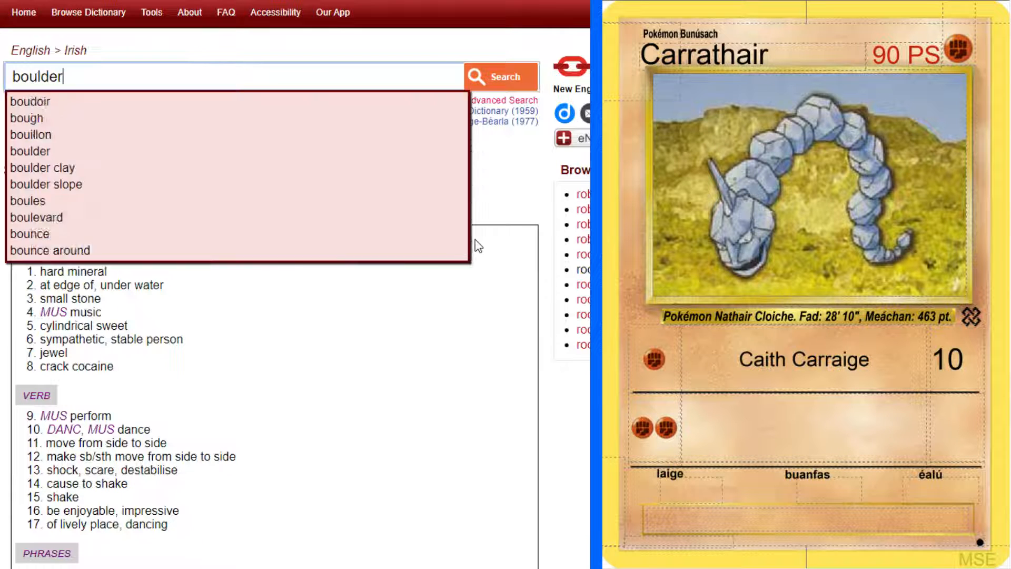
key(Return)
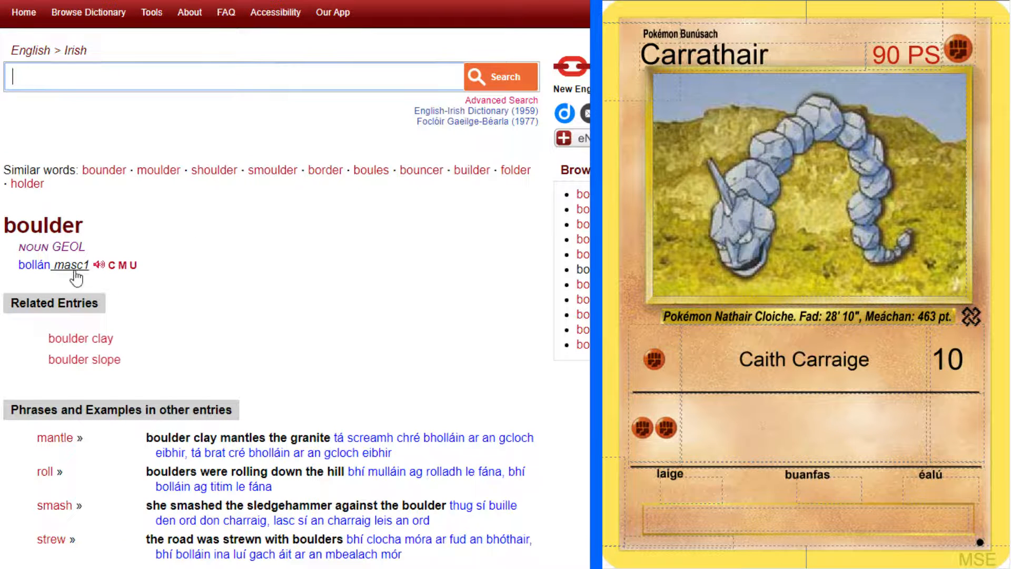
key(alt+Left)
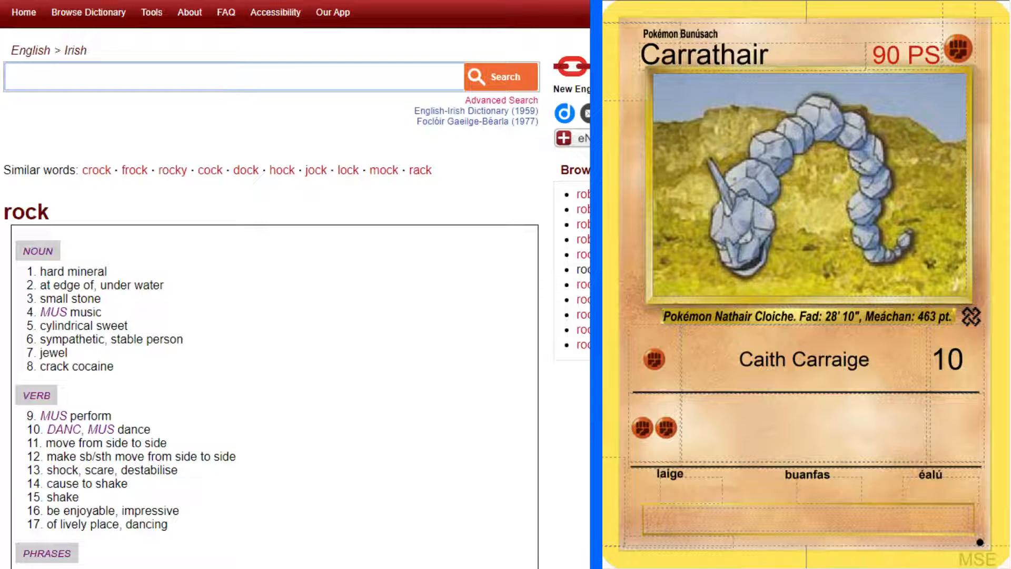
Make the attack name "Caith Carraige" bold and bring up the original Onix card beside the second attack's empty text field
drag(870, 359, 713, 350)
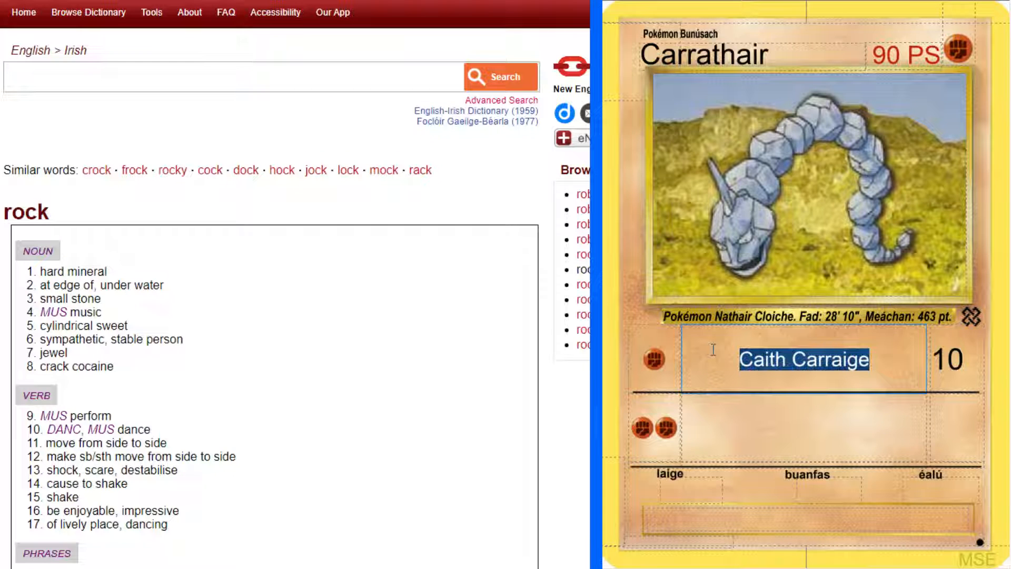
click(832, 429)
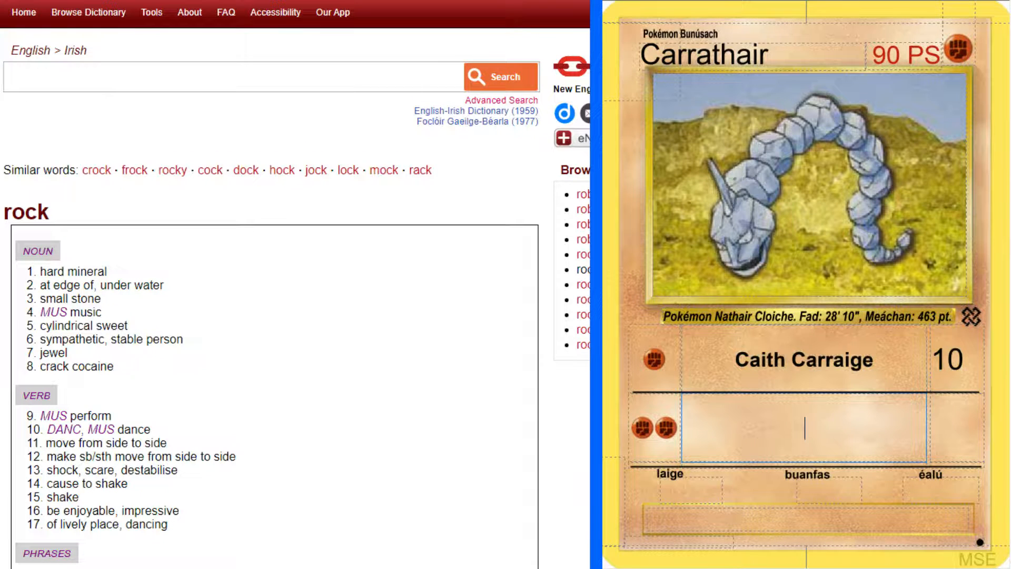
key(ctrl+Tab)
key(ctrl+Tab)
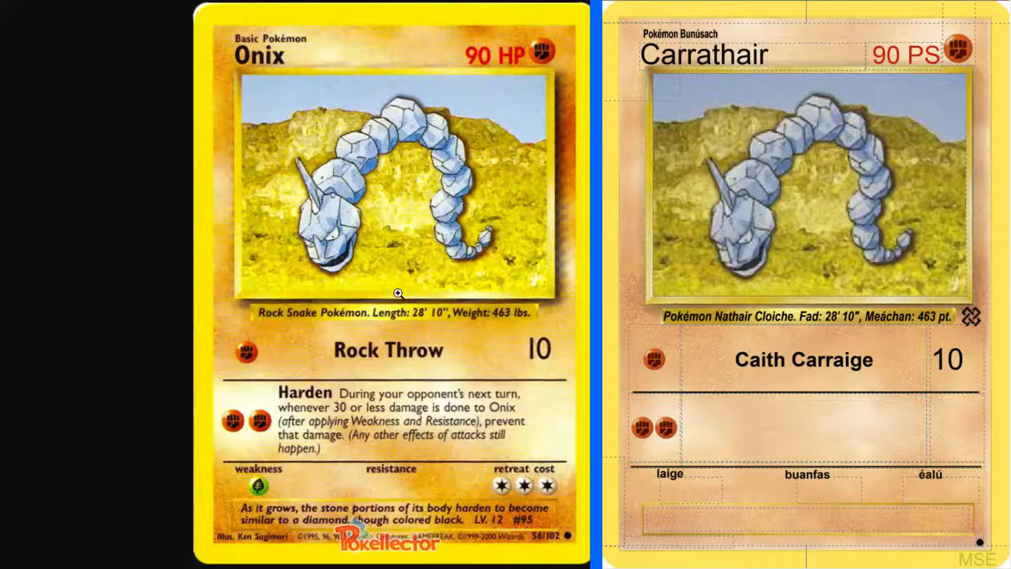
click(828, 423)
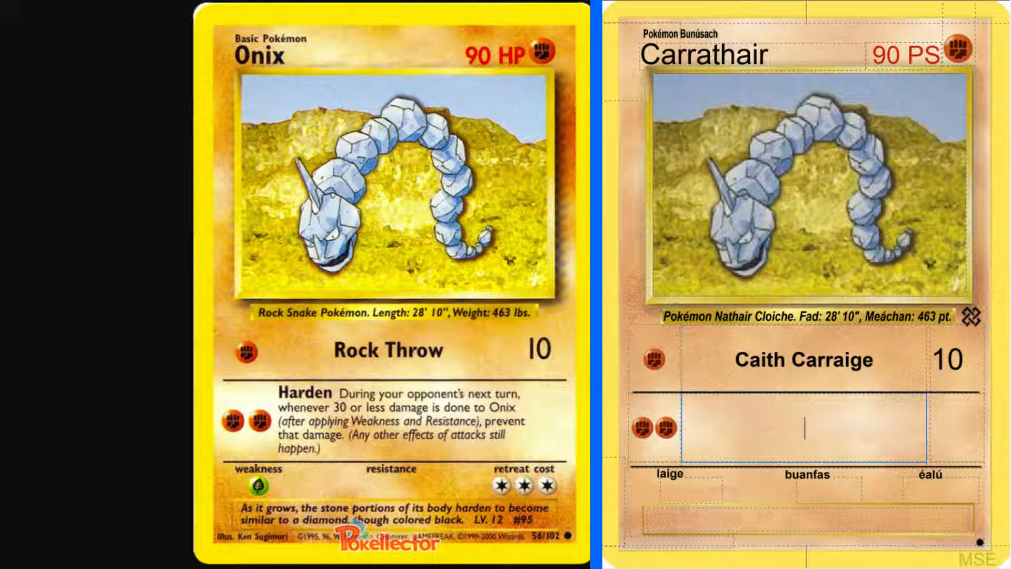
Switch to the translation spreadsheet and examine the Irish attack names on the Ionsaithe sheet
key(alt+Tab)
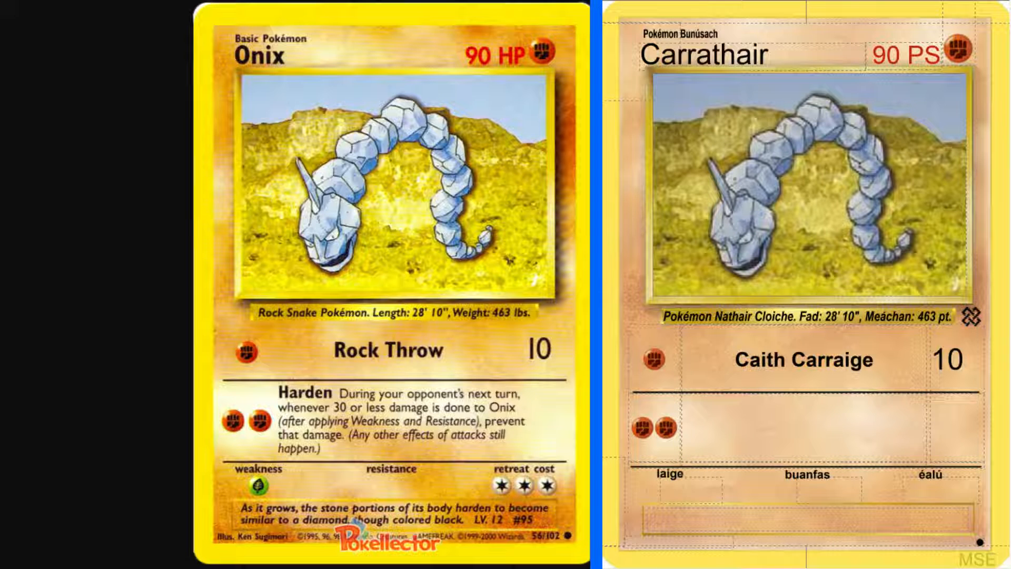
key(alt+Tab)
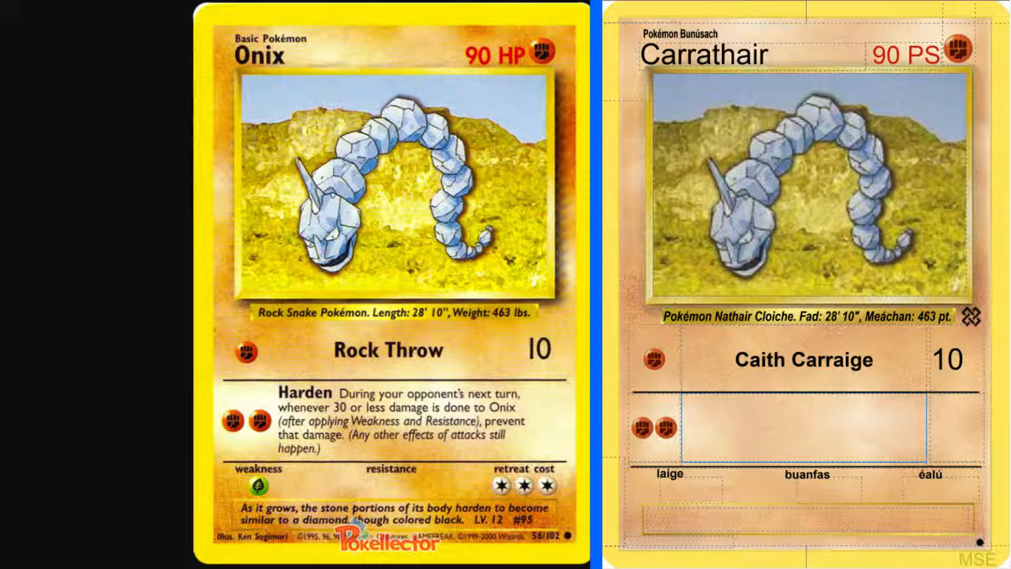
key(alt+Tab)
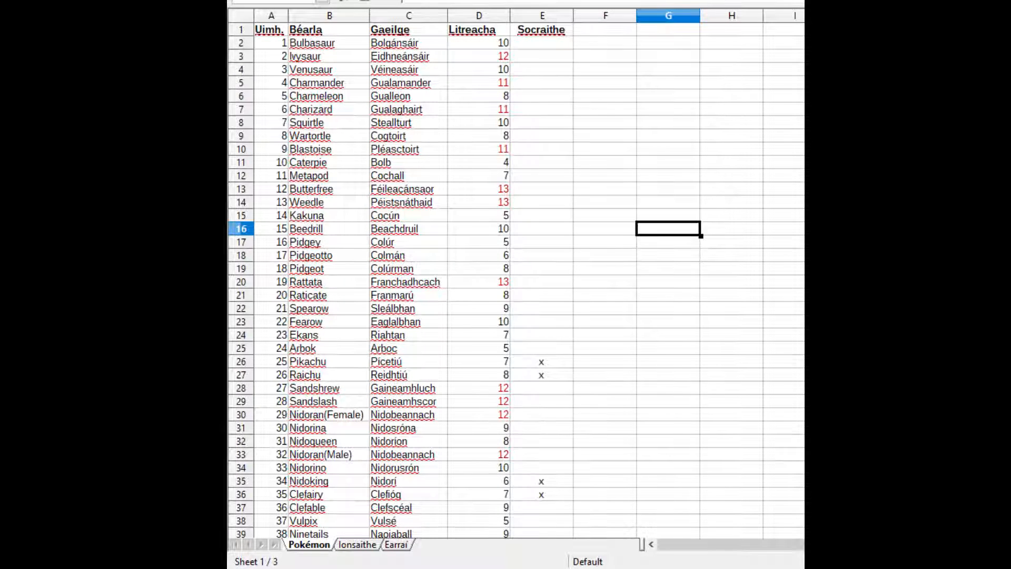
click(359, 545)
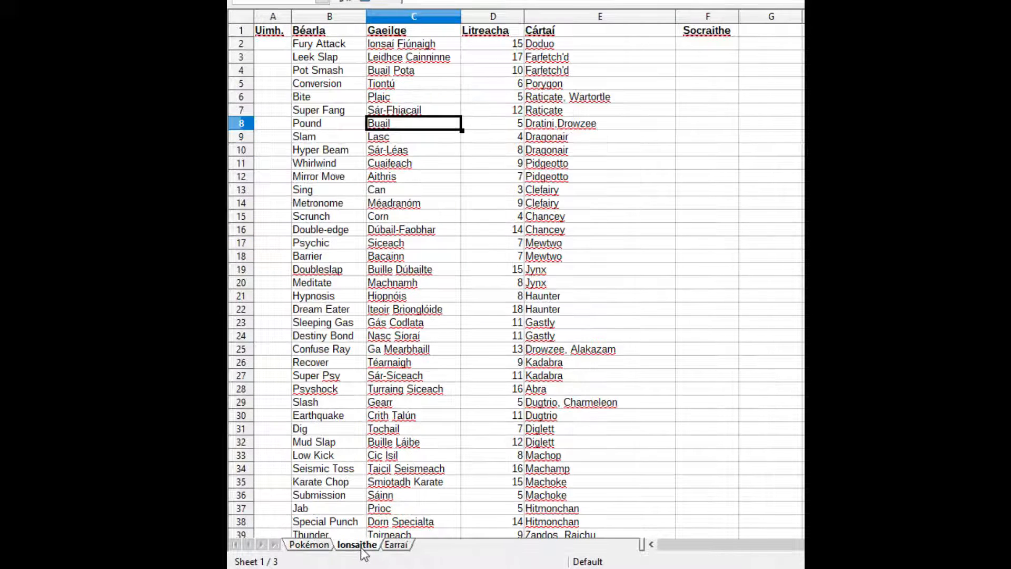
click(296, 84)
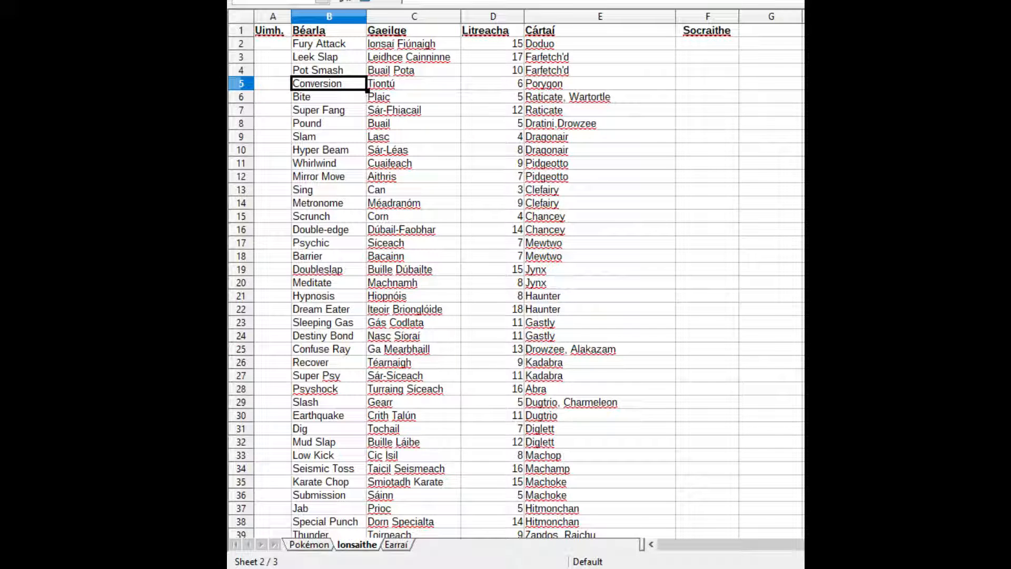
click(683, 182)
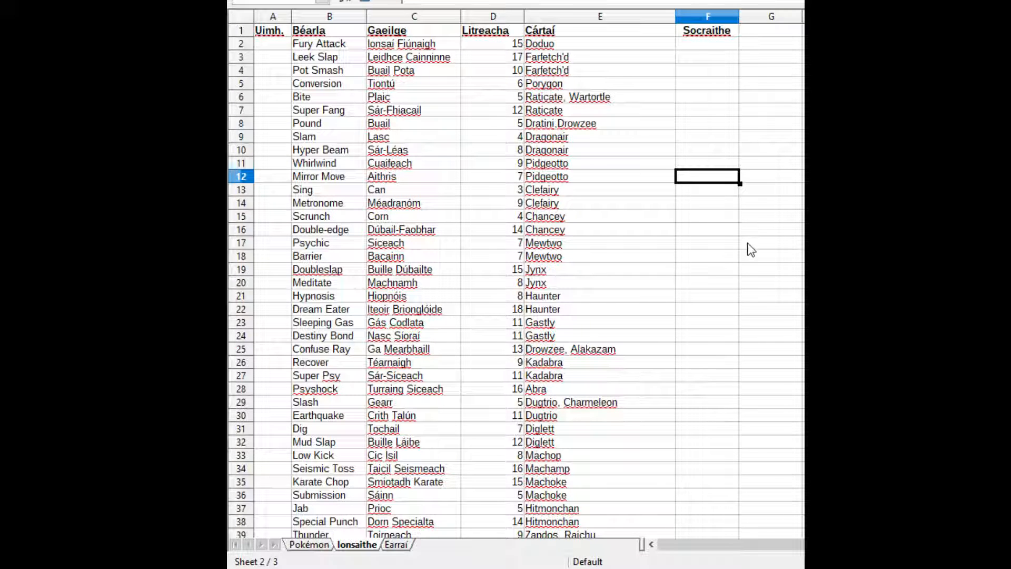
key(Down)
key(Down)
key(Down)
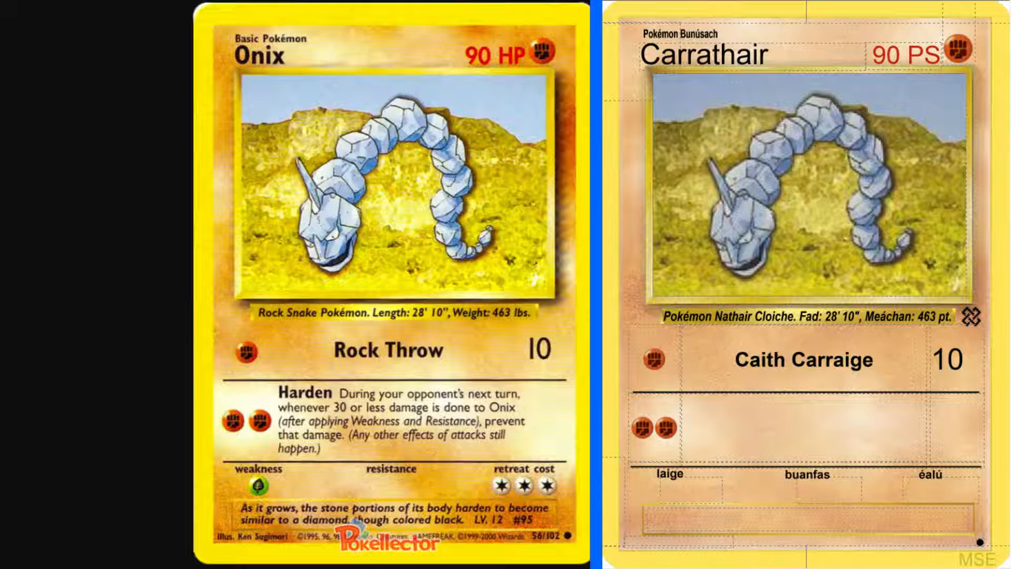
Enter "Cruaigh" in bold as the name of the second attack, ready for its effect text
click(829, 440)
text(Cr)
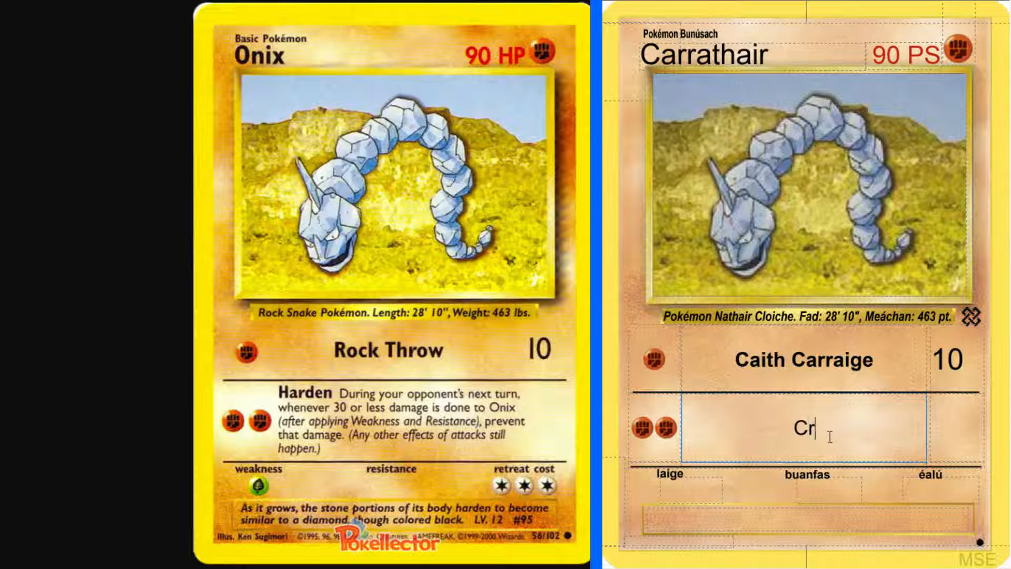
text(uaigh)
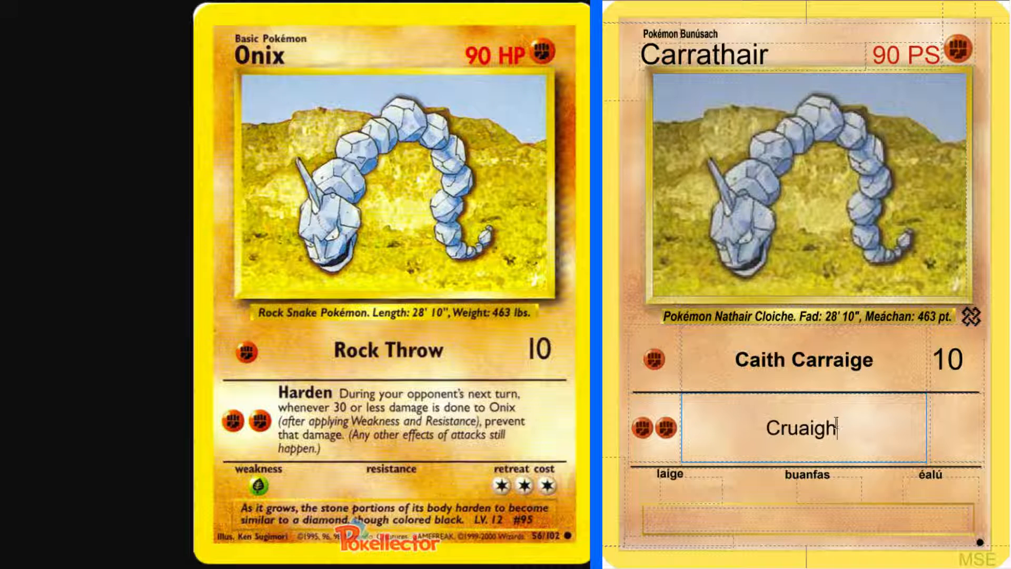
drag(836, 428, 723, 422)
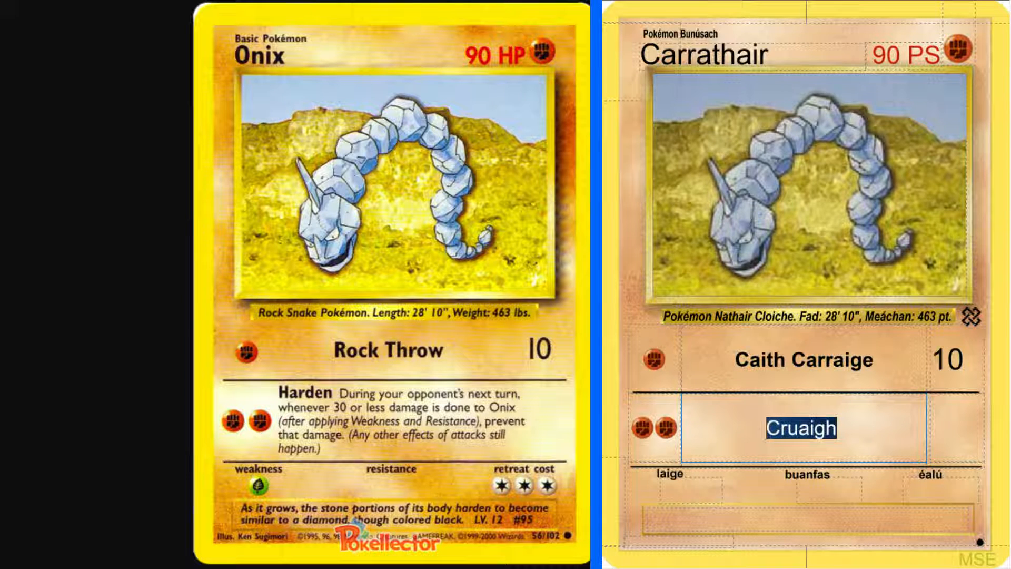
key(ctrl+b)
key(alt+Tab)
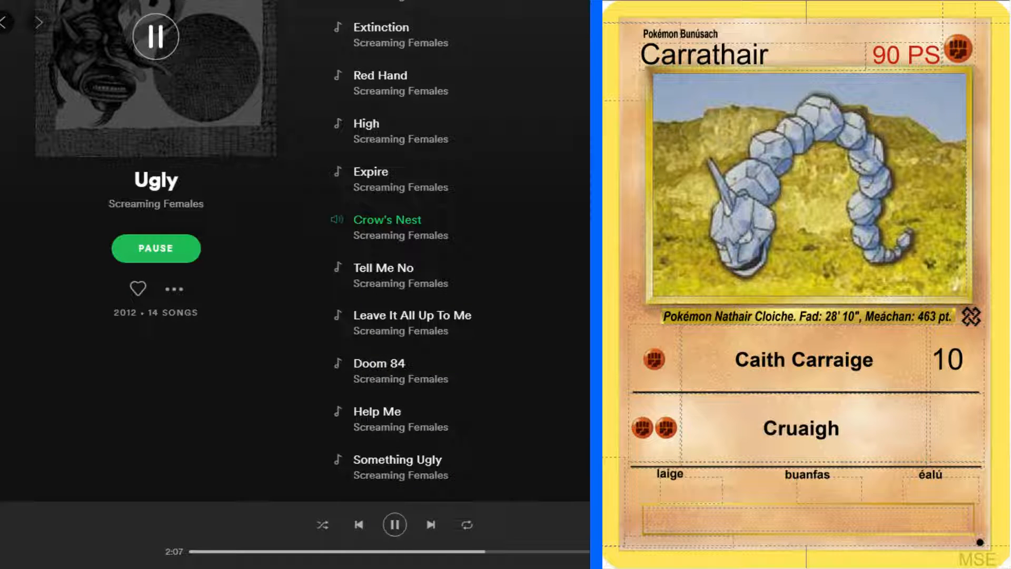
key(alt+Tab)
click(889, 427)
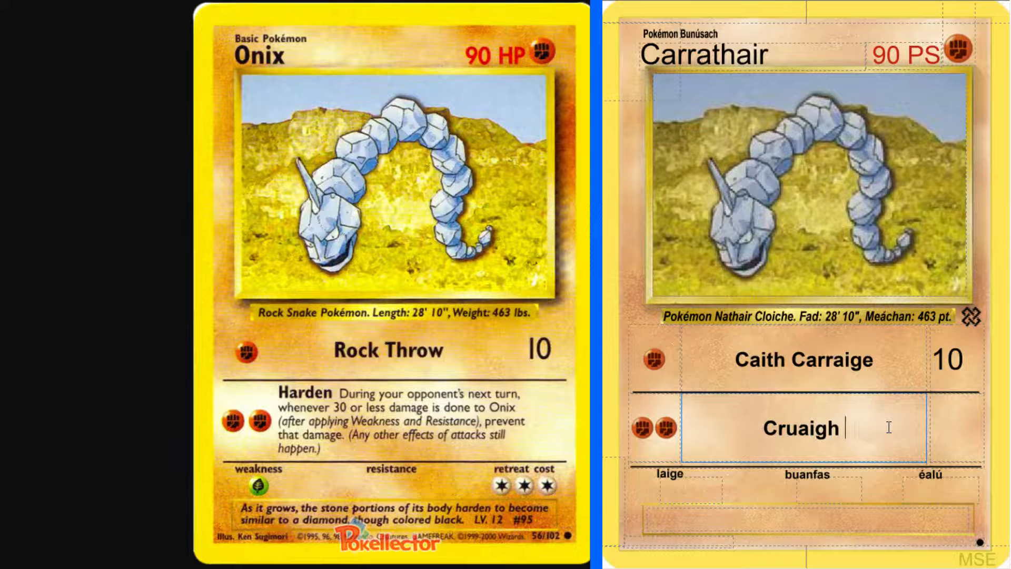
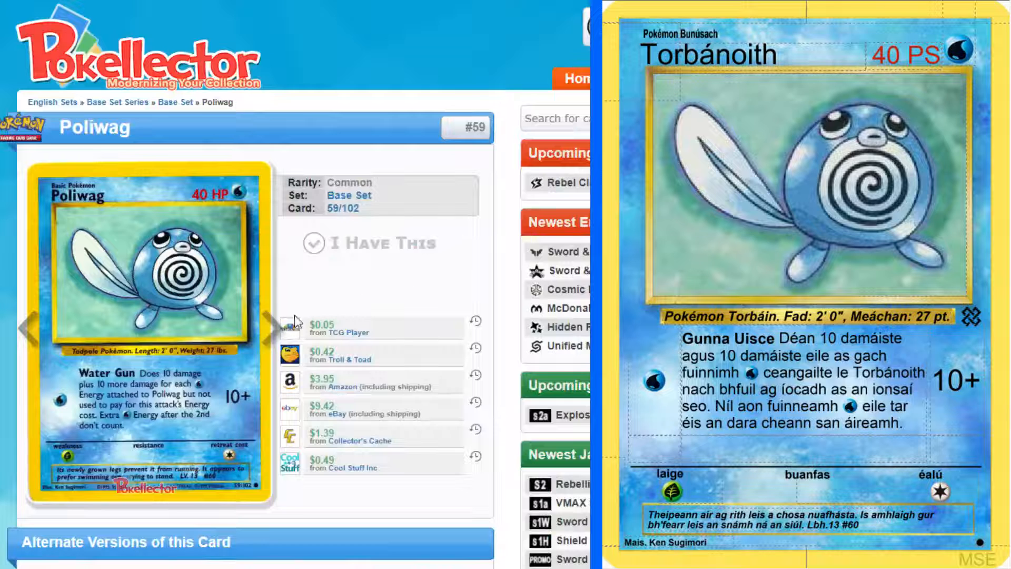
Bring up the enlarged original Ponyta card and add a new blank card to the set
click(271, 327)
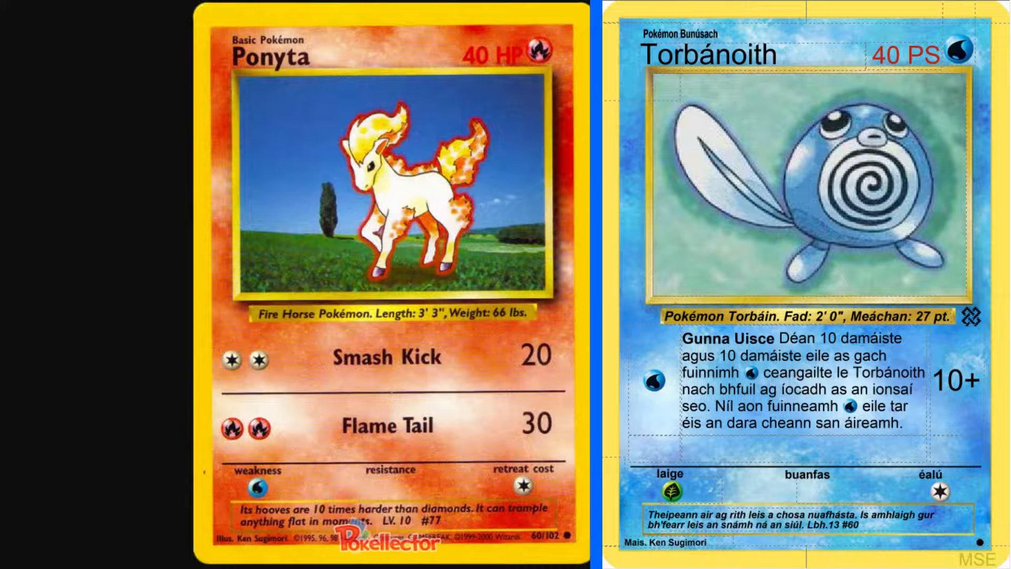
key(ctrl+Return)
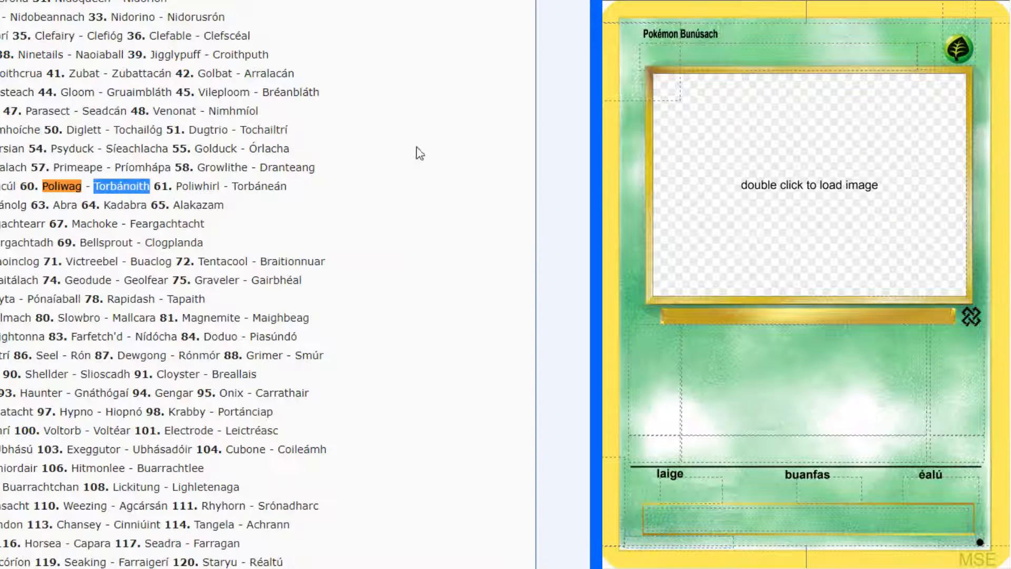
Find Ponyta in the list of Irish Pokémon names, pick out "Pónaíaball" and return to the original card
click(563, 239)
text(ponyta)
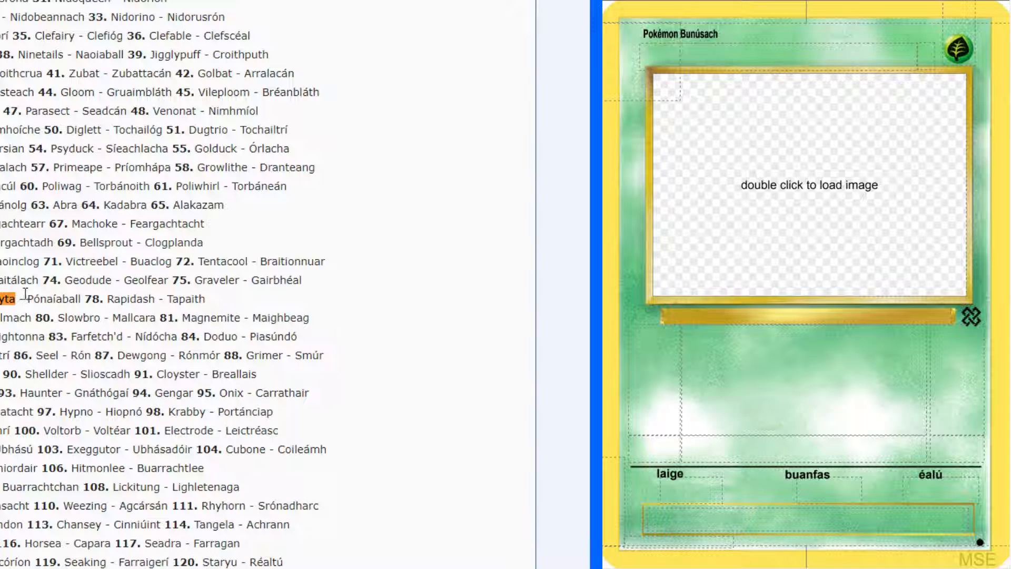
drag(28, 299, 84, 295)
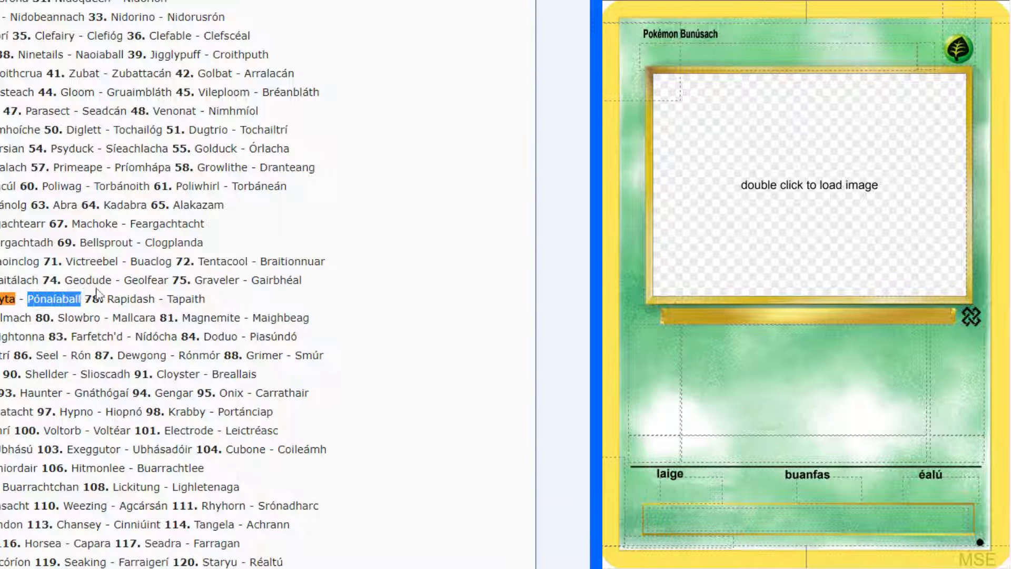
click(480, 284)
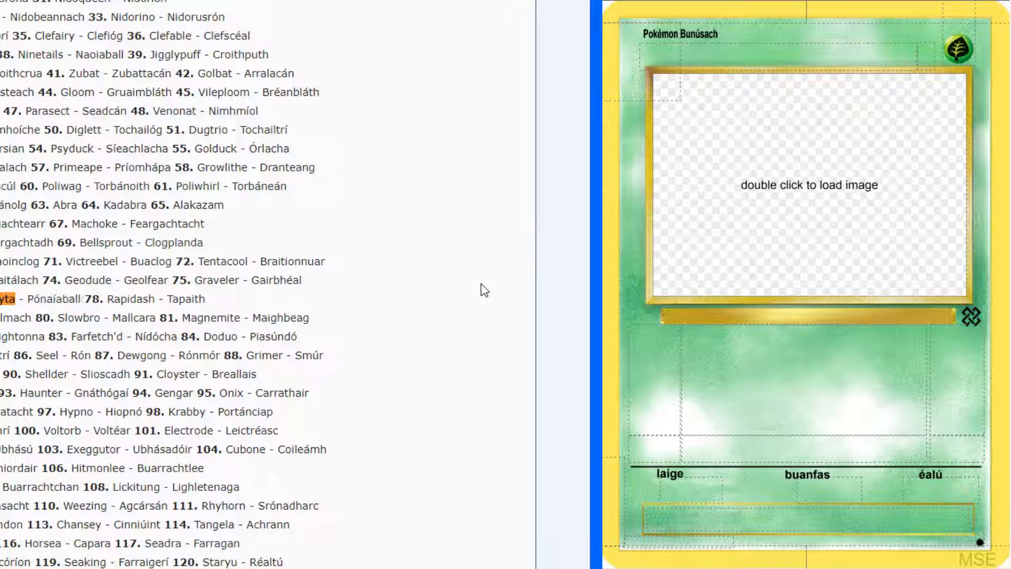
key(Escape)
key(ctrl+Tab)
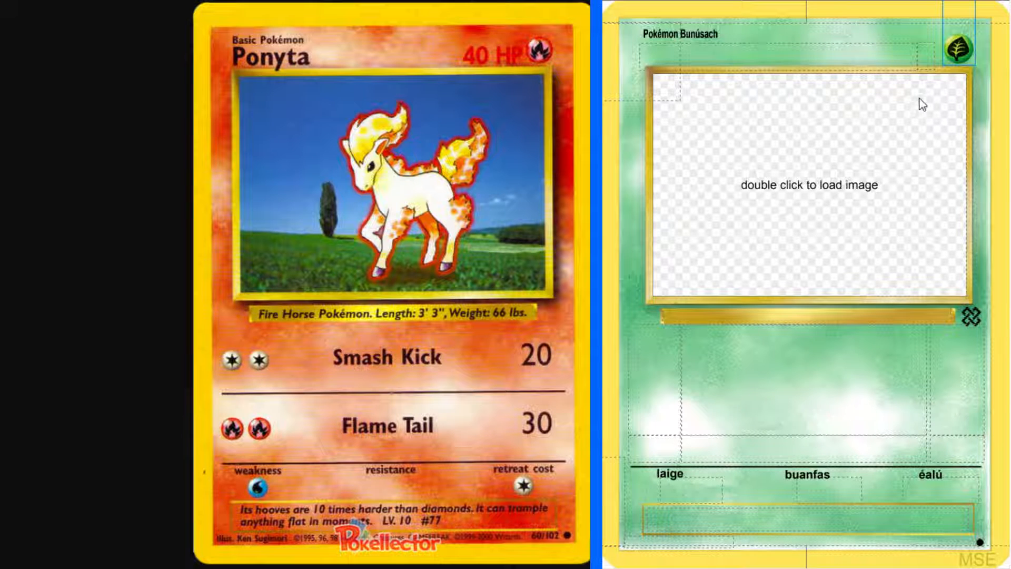
Set the new card's type to Fire and enter "Pónaíaball" as its name
click(920, 77)
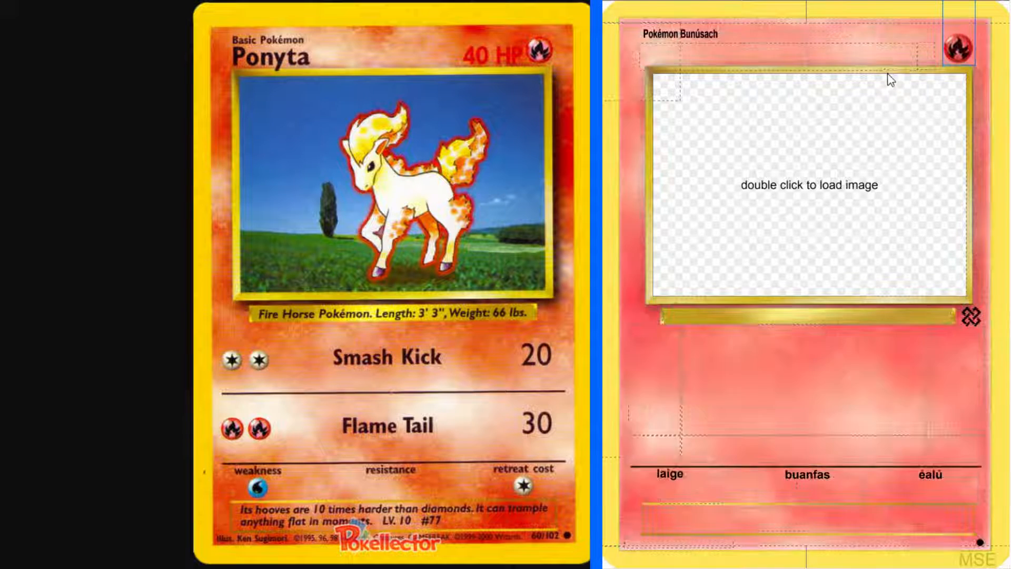
click(801, 62)
text(Pónaíaball)
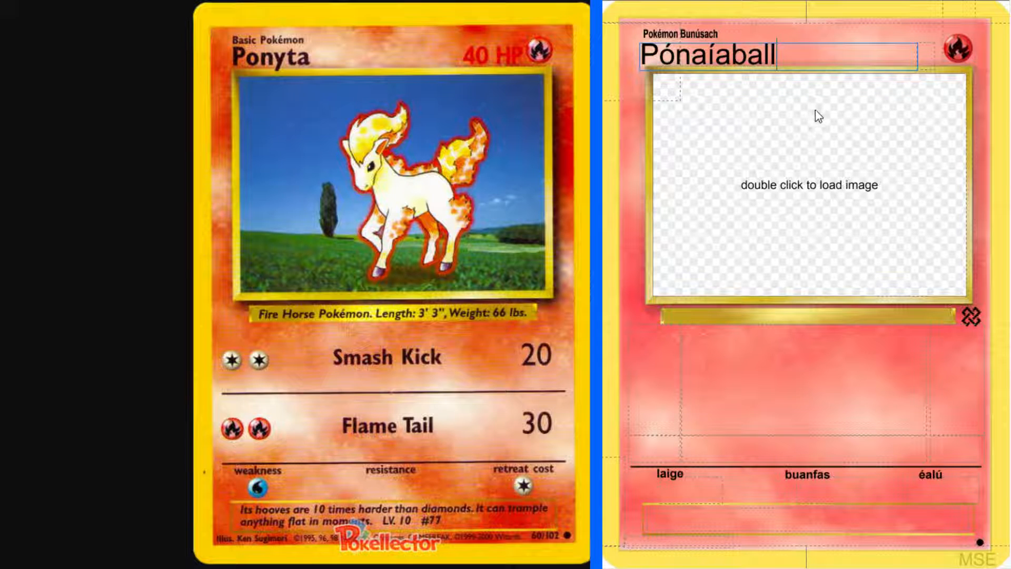
Load the Ponyta artwork into the card's image frame
click(832, 170)
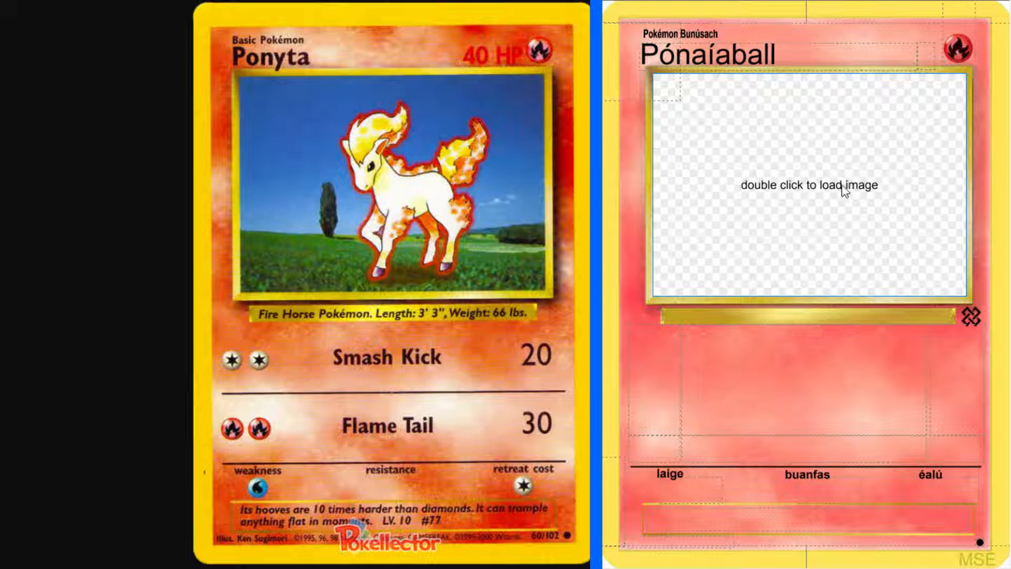
double_click(838, 184)
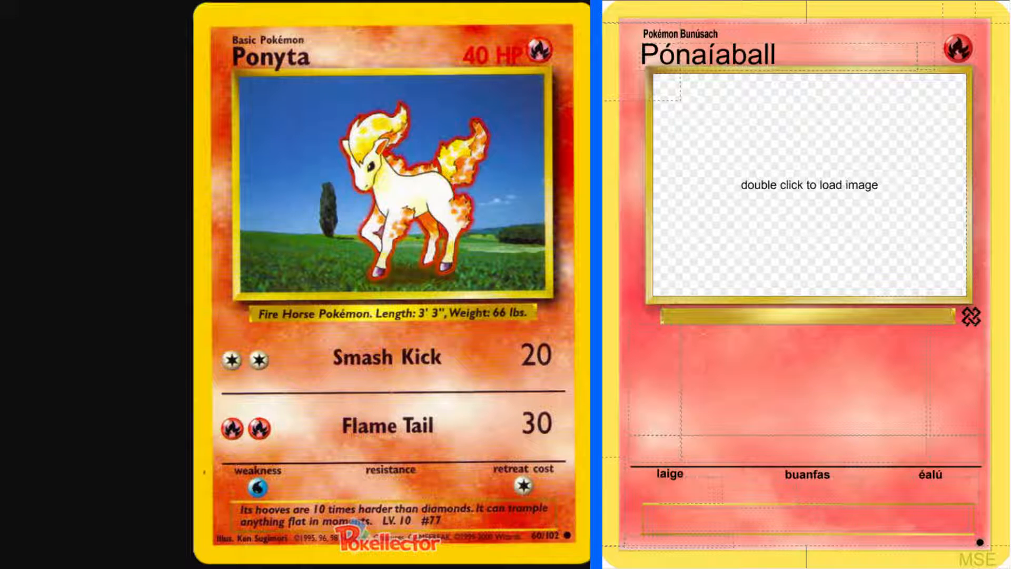
click(815, 167)
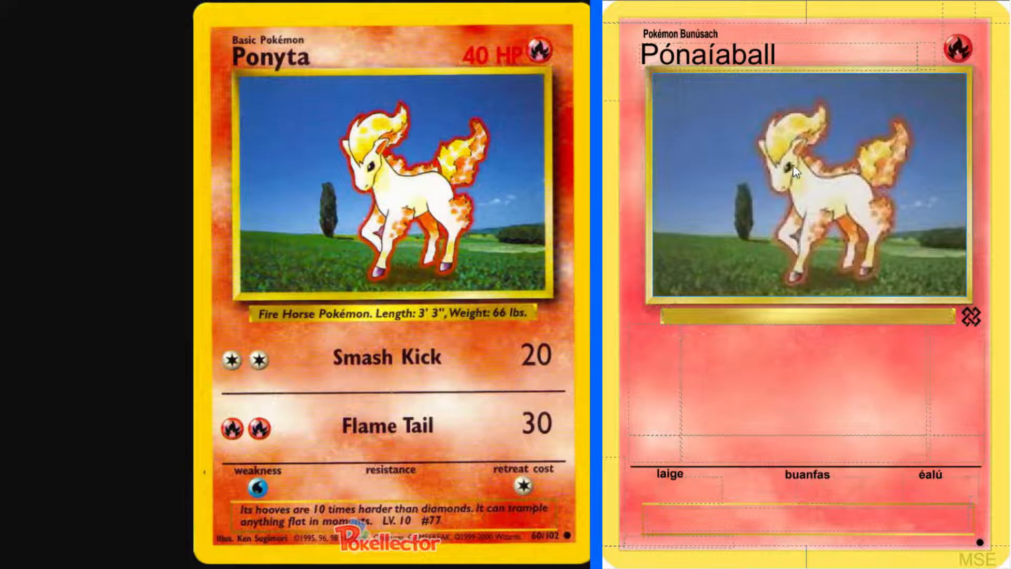
Begin the species line beneath the artwork with "Pokémon Capaill Tine"
click(773, 319)
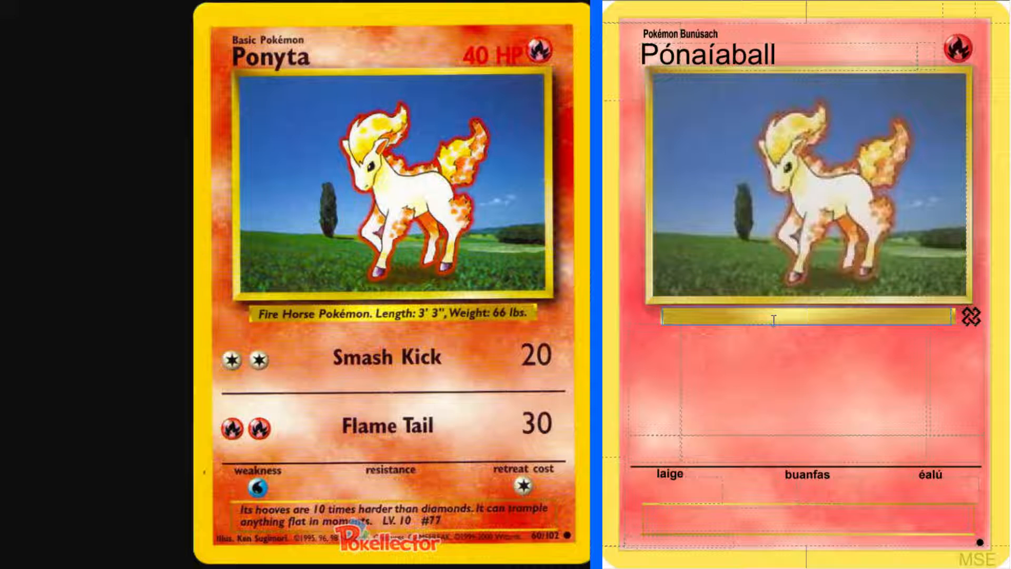
text(Pokémon Capai)
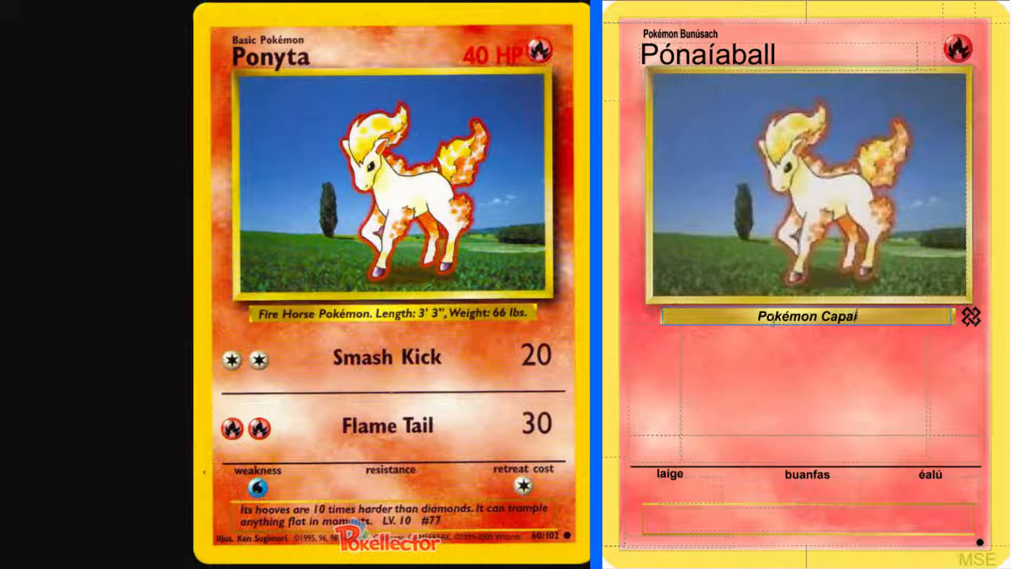
text(ll)
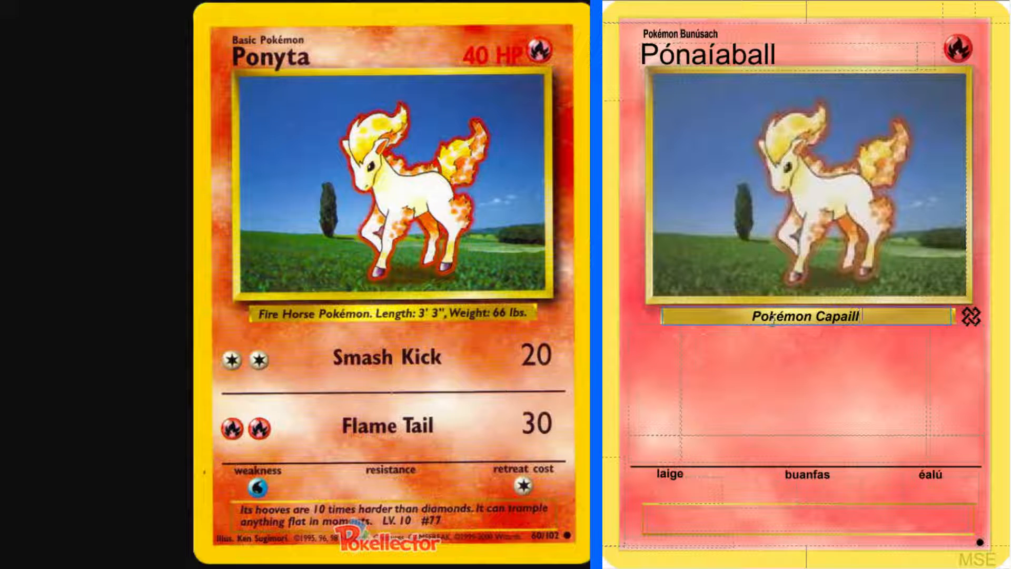
text( Tine)
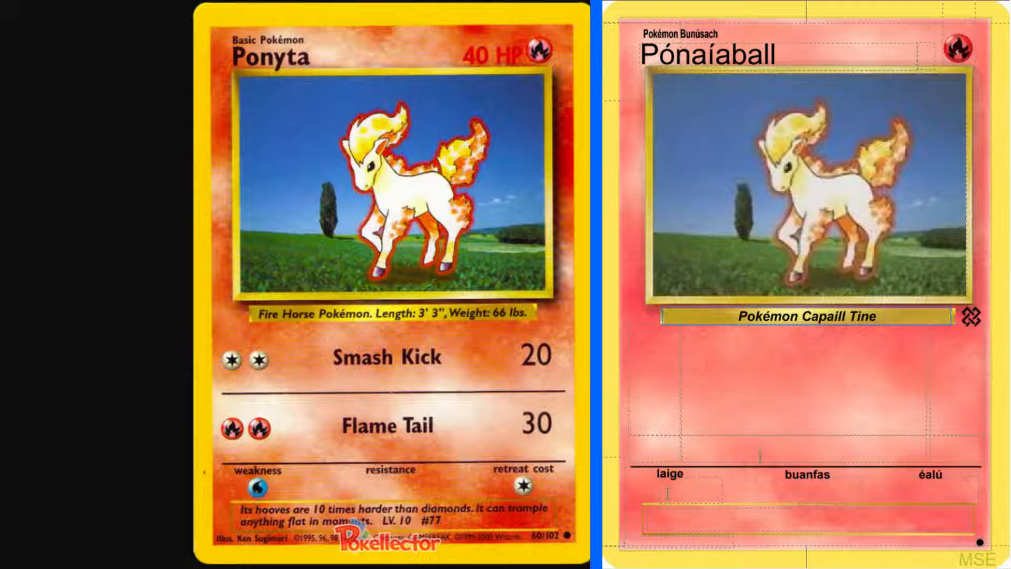
Look up "fire" in the English-Irish dictionary and check the grammatical forms of "tine"
click(244, 1)
scroll(244, 131, up, 1)
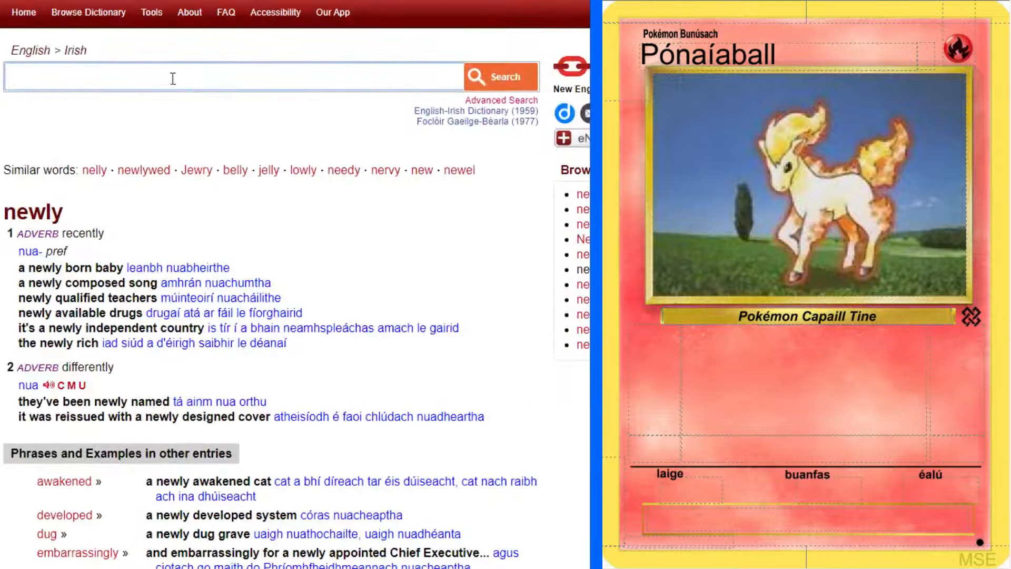
click(172, 78)
text(fire)
key(Return)
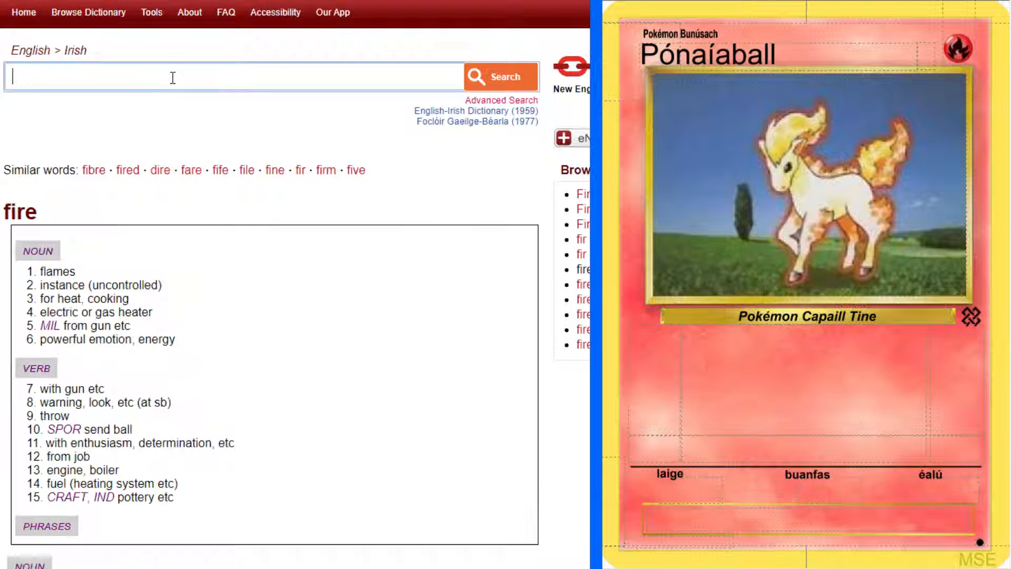
click(49, 274)
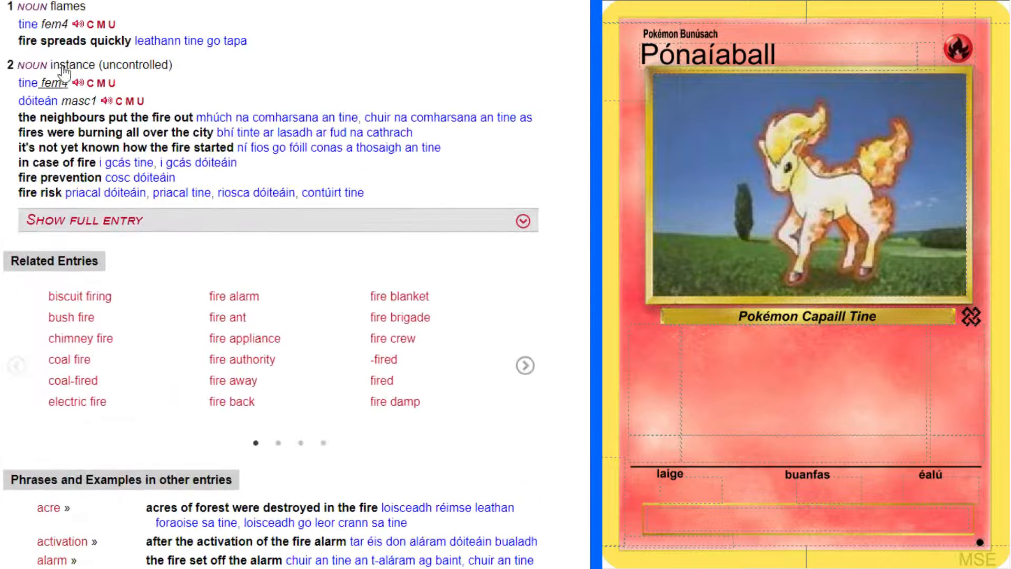
click(54, 28)
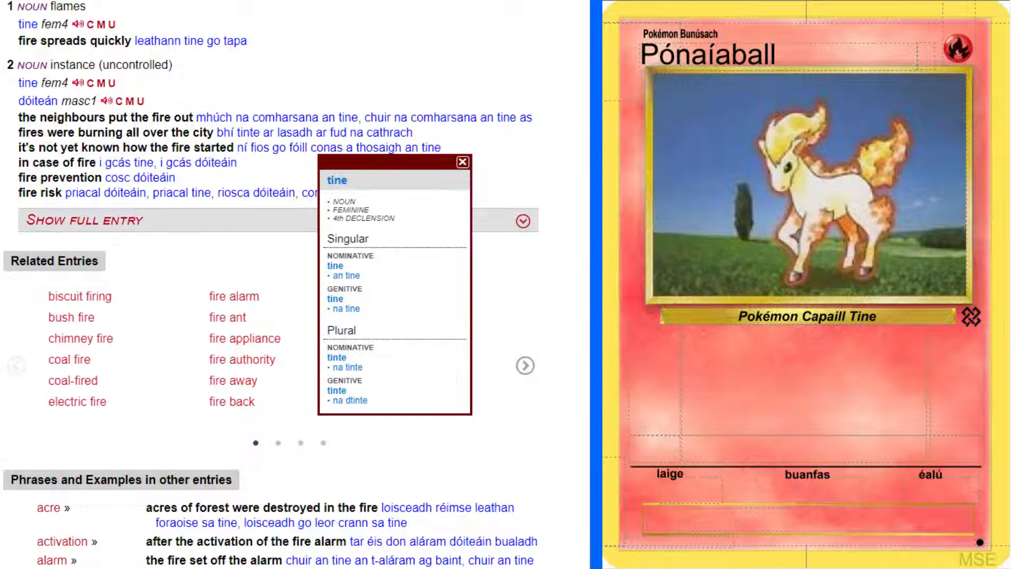
click(463, 162)
Look up "horse" in the English-Irish dictionary and check the grammatical forms of "capall"
scroll(241, 69, up, 10)
click(240, 69)
text(hpo)
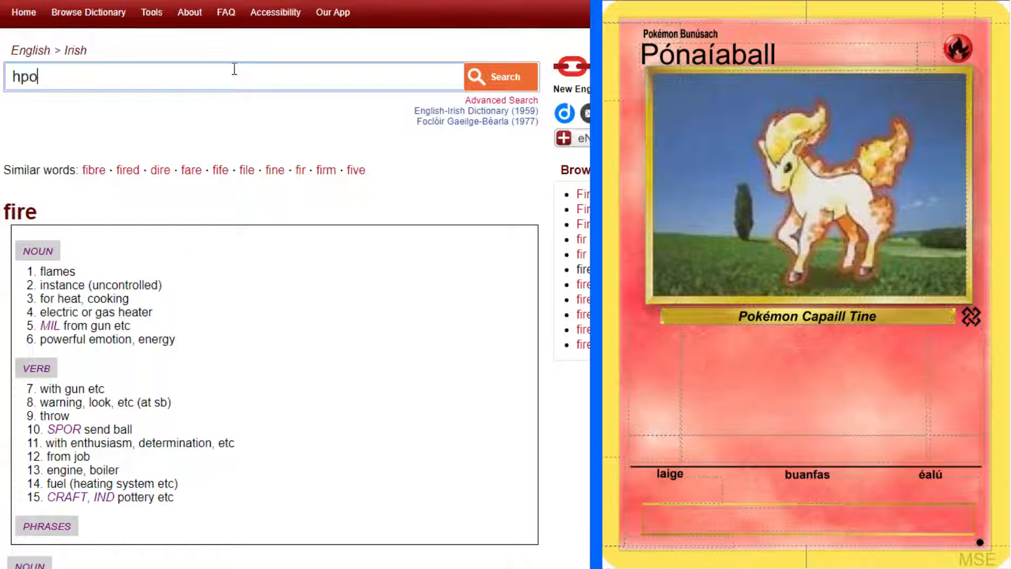
text(rse)
key(Return)
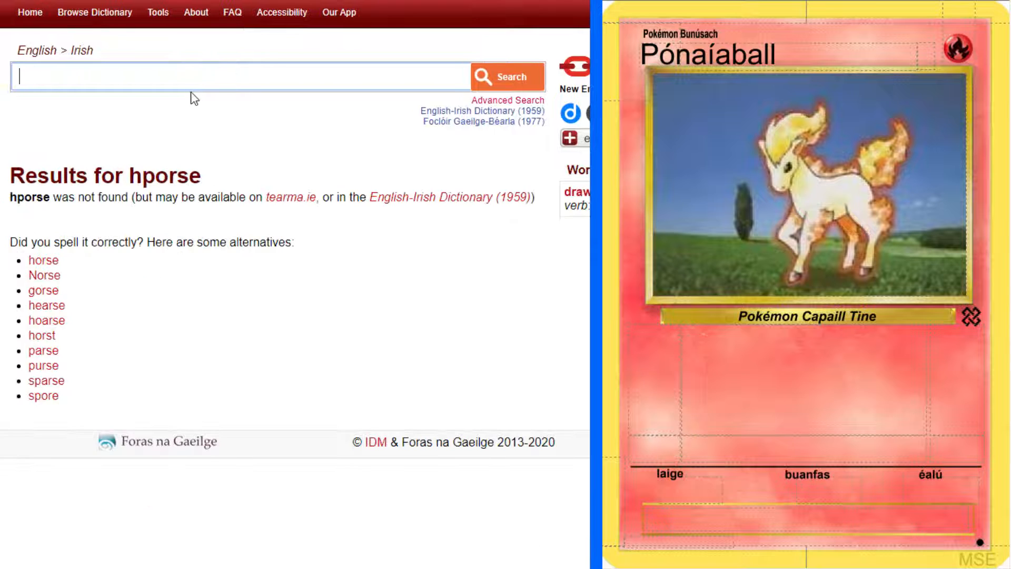
text(horse)
key(Return)
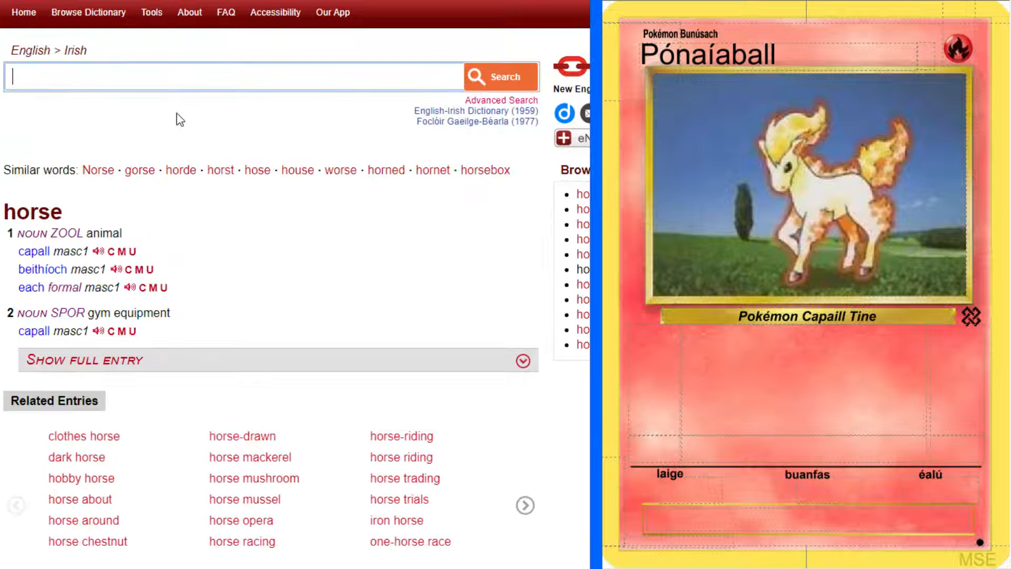
click(64, 252)
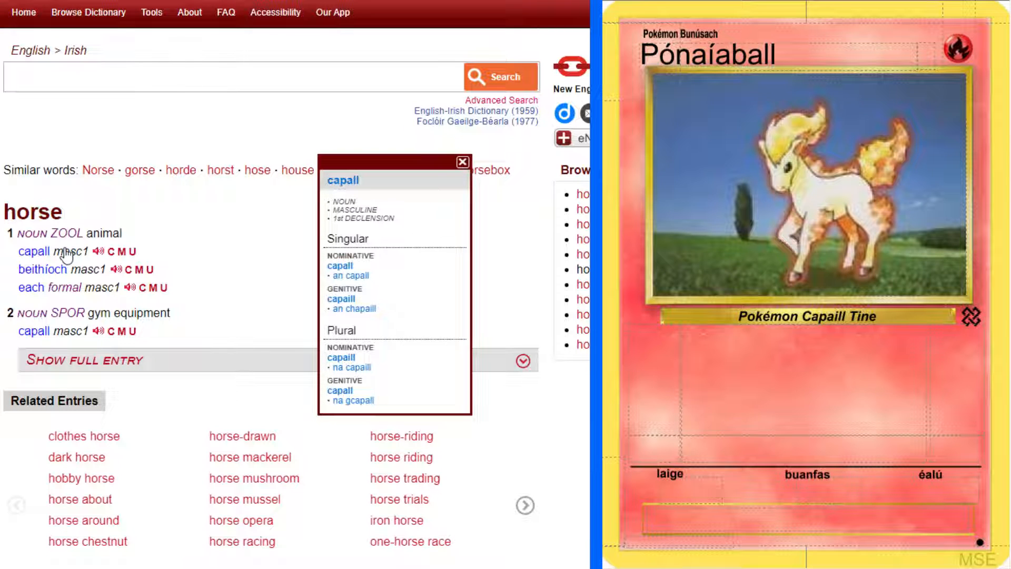
click(231, 131)
Complete the species line with a full stop and "Fad: 3' 3", Meáchan: 66 pt.", following the original card
click(912, 316)
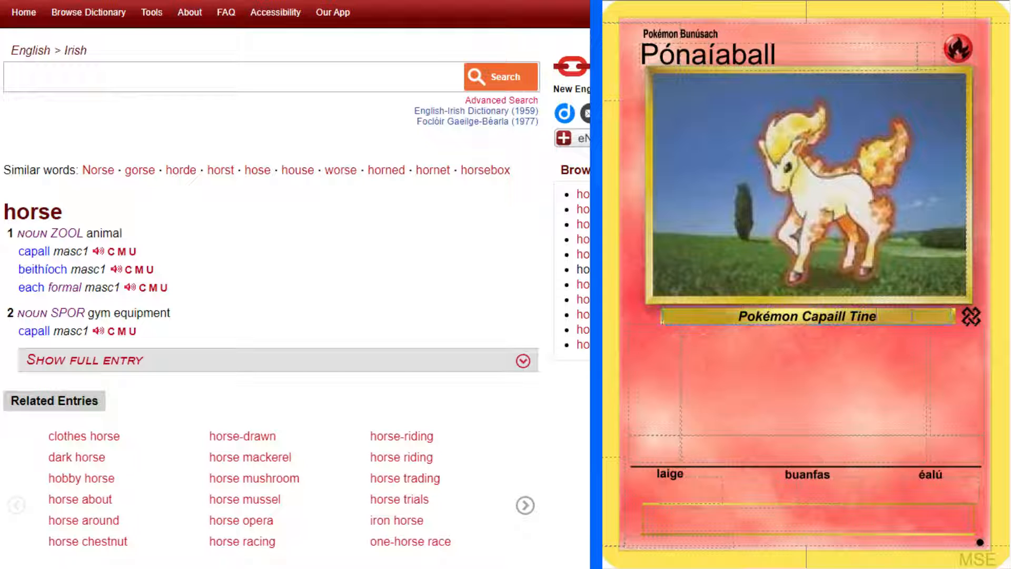
text(.)
key(alt+Tab)
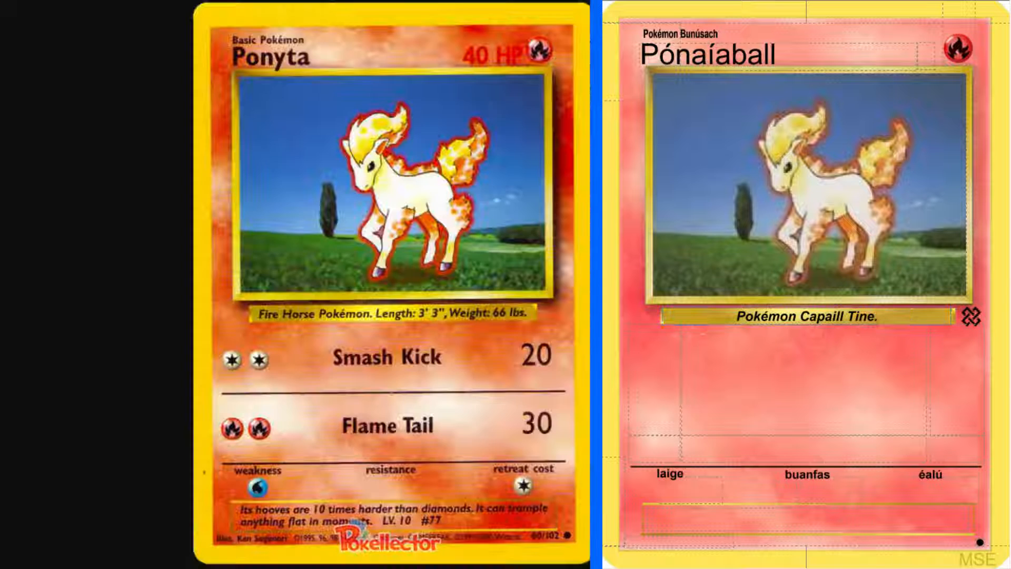
click(898, 316)
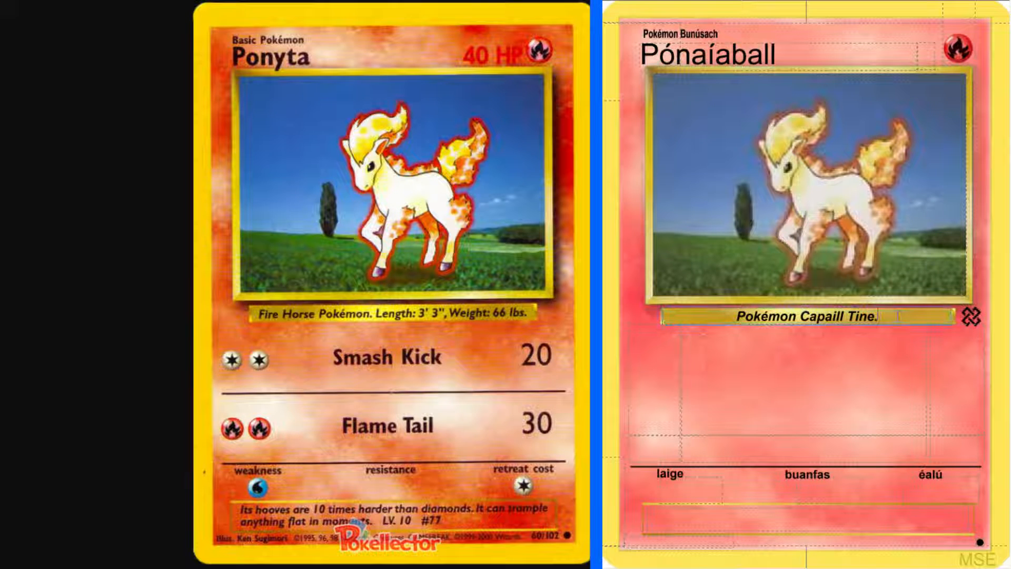
text(Fad: )
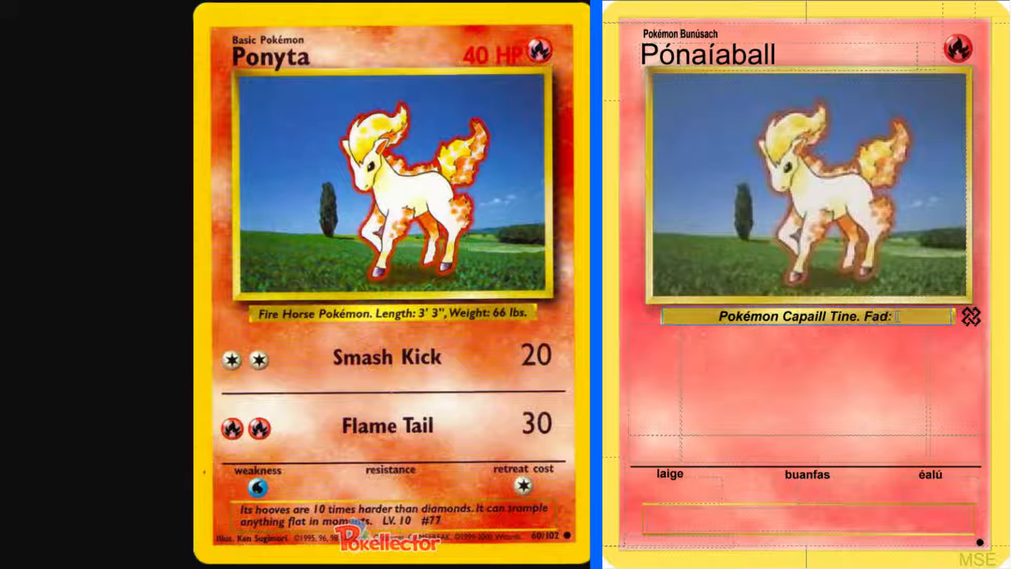
text(3' 3",)
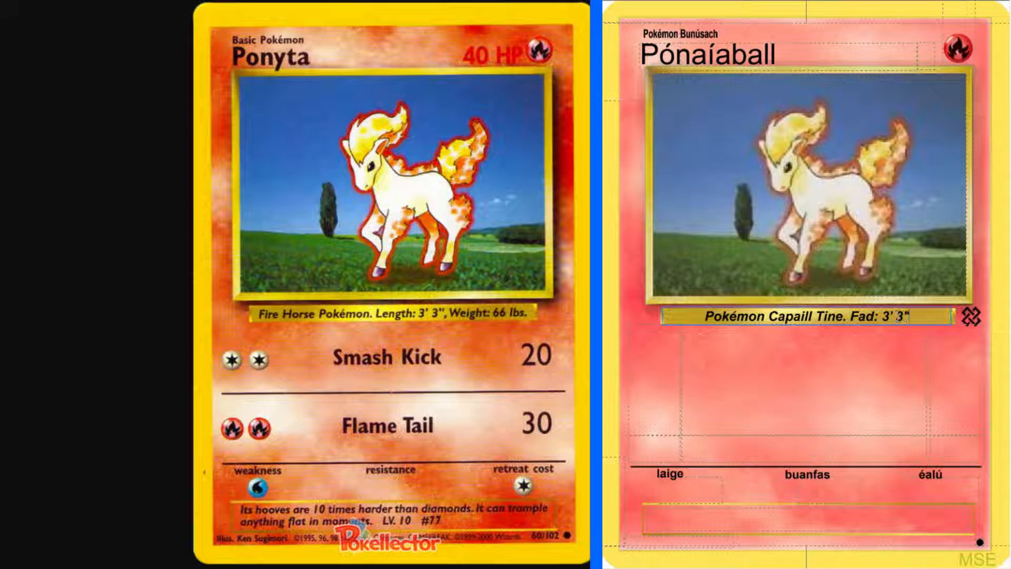
text( Meá)
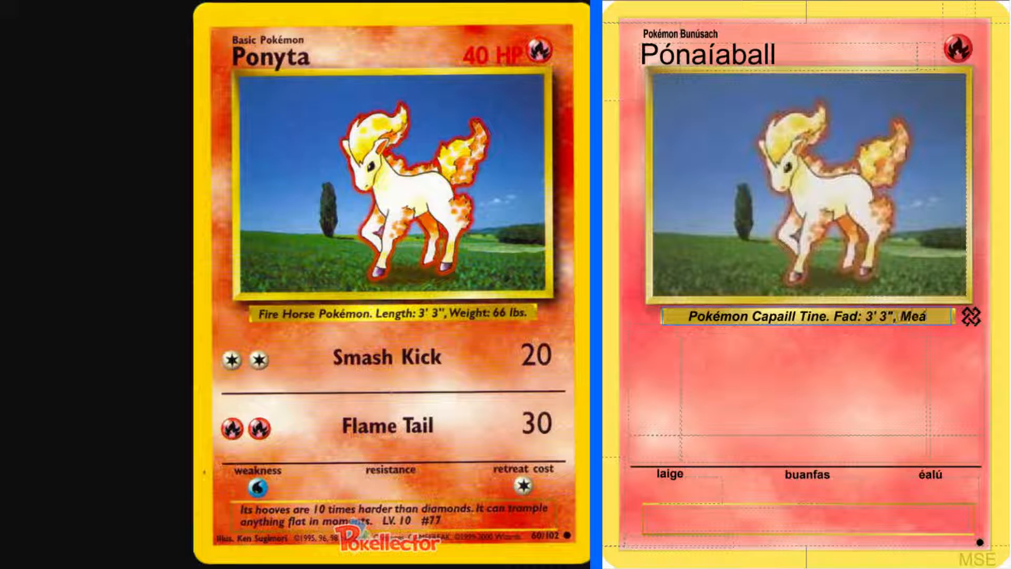
text(chan: 66 pt.)
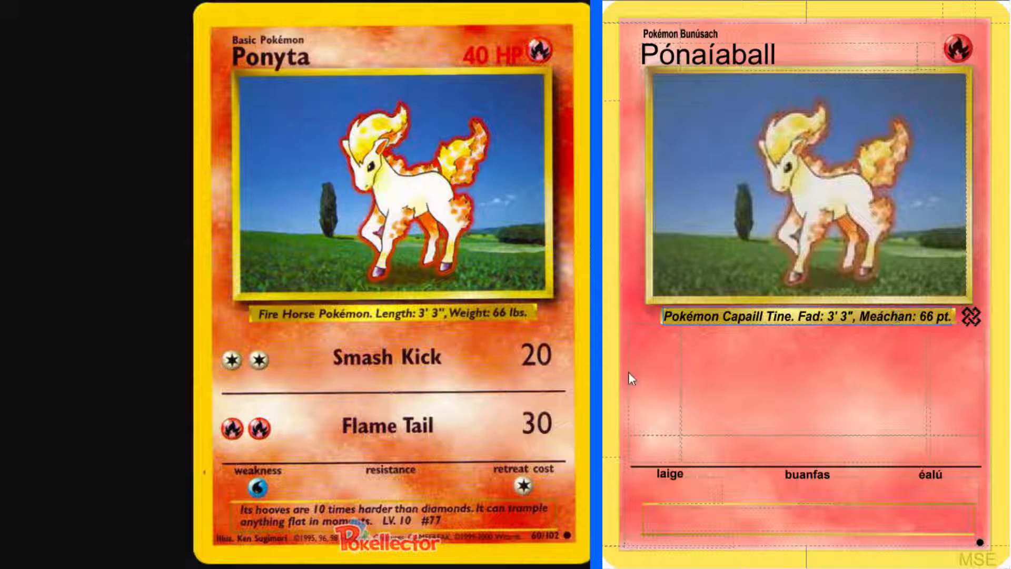
Give the first attack a cost of two Colorless energy and the second a cost of two Fire energy
click(654, 364)
text(CC)
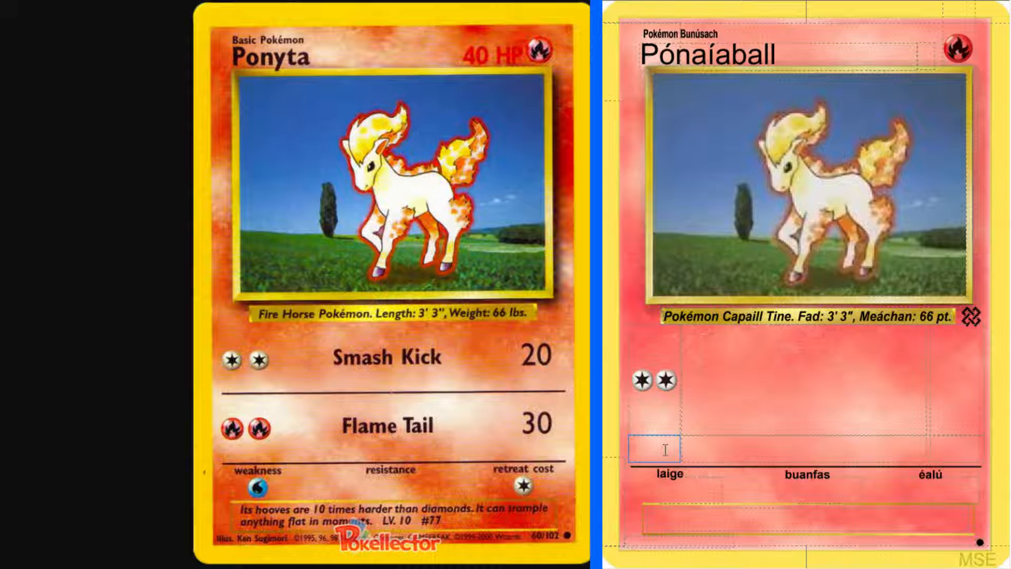
click(665, 449)
text(RR)
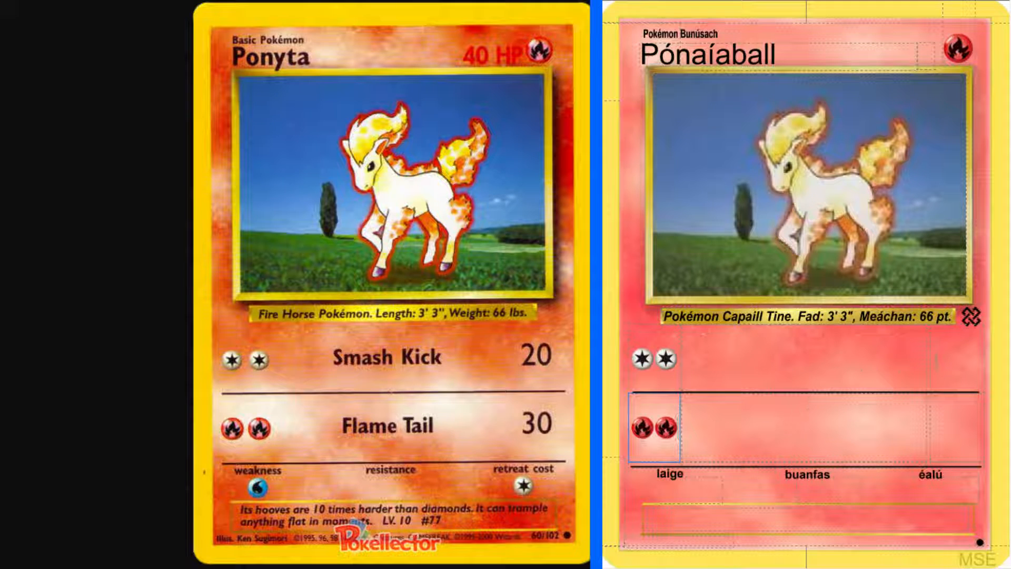
Set the first attack's damage to 20 and the second attack's damage to 30
click(940, 381)
text(2-)
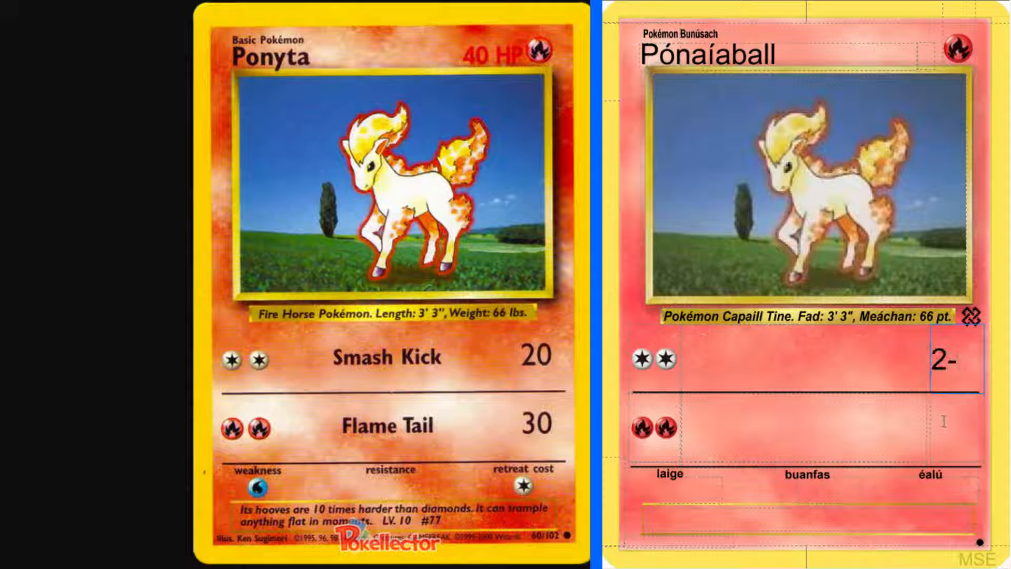
key(BackSpace)
text(0)
click(944, 421)
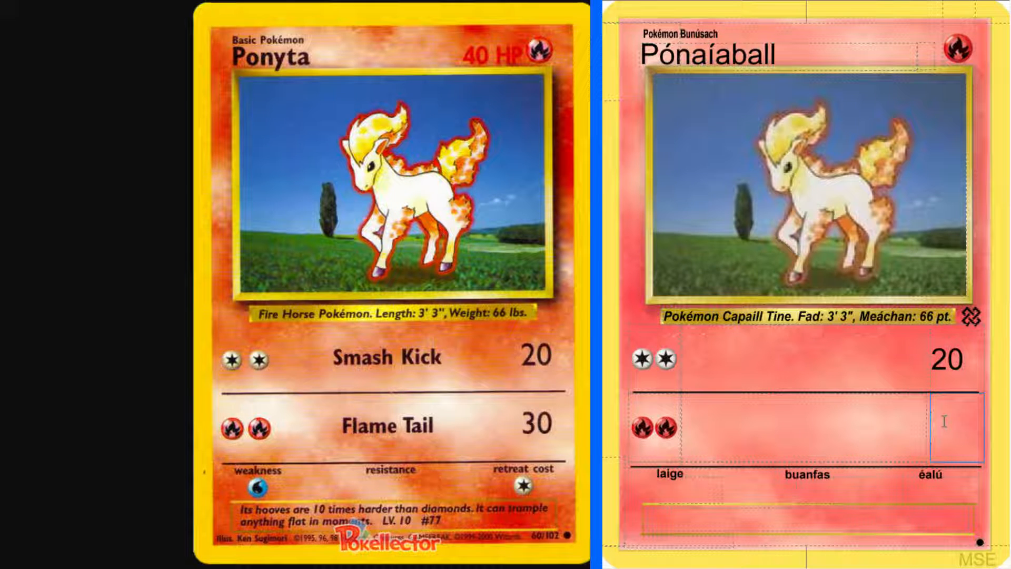
text(30)
Enter "Cic" as the name of the first attack
click(798, 361)
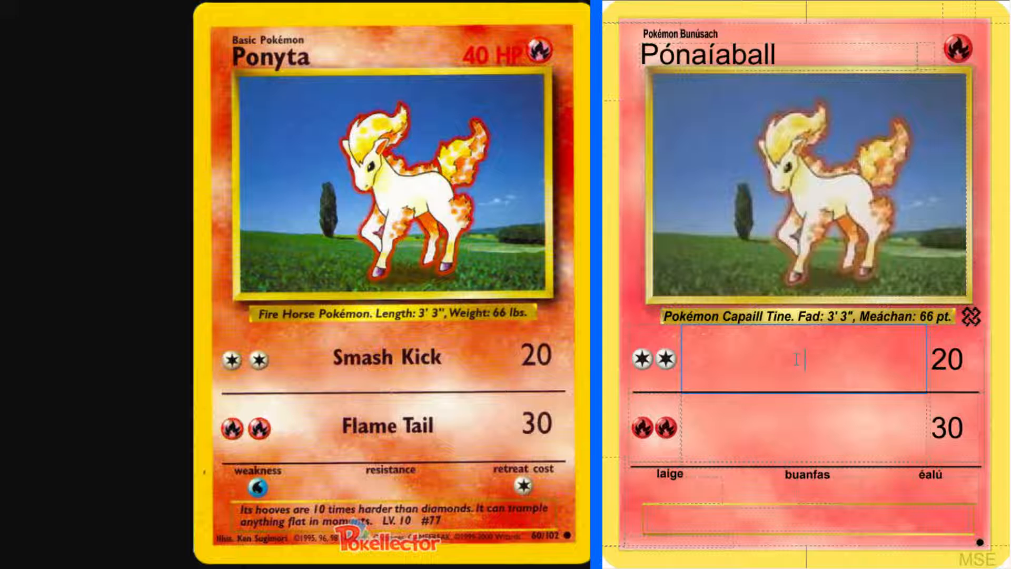
text(Cic)
Look up "smash" in the English-Irish dictionary and check the grammatical forms of "gread" among its verb translations
key(alt+Tab)
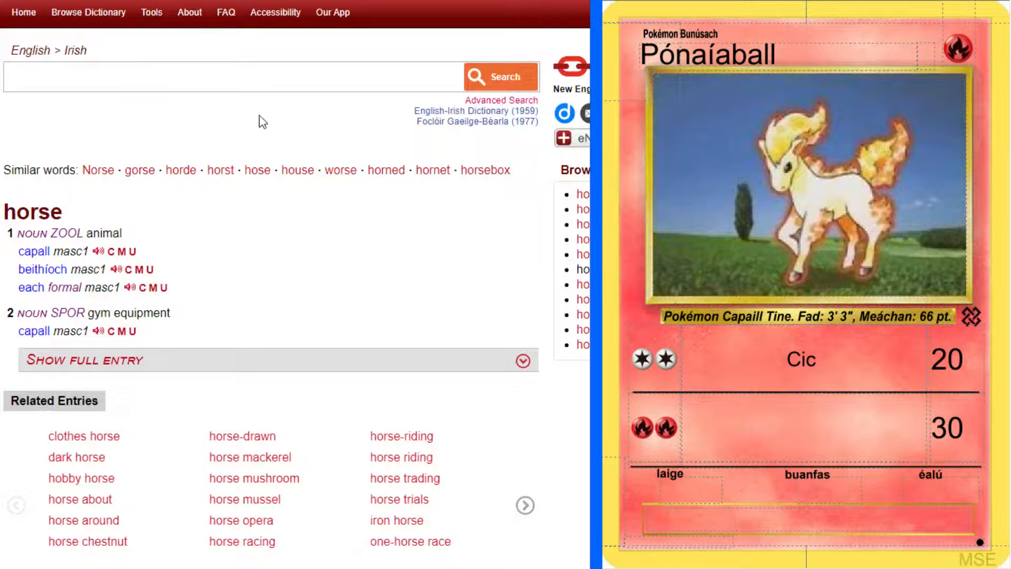
click(218, 78)
text(smash)
key(Return)
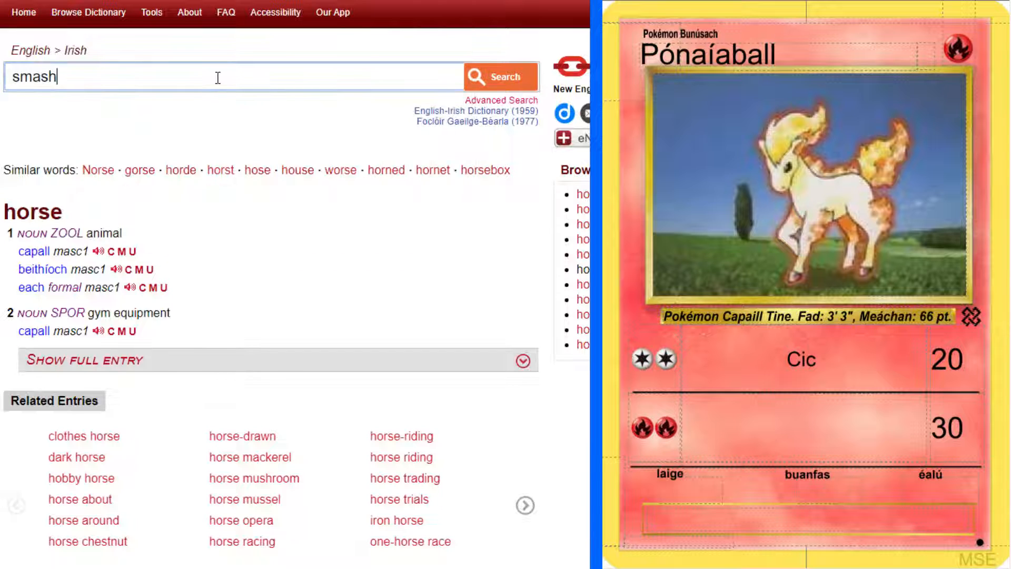
click(69, 284)
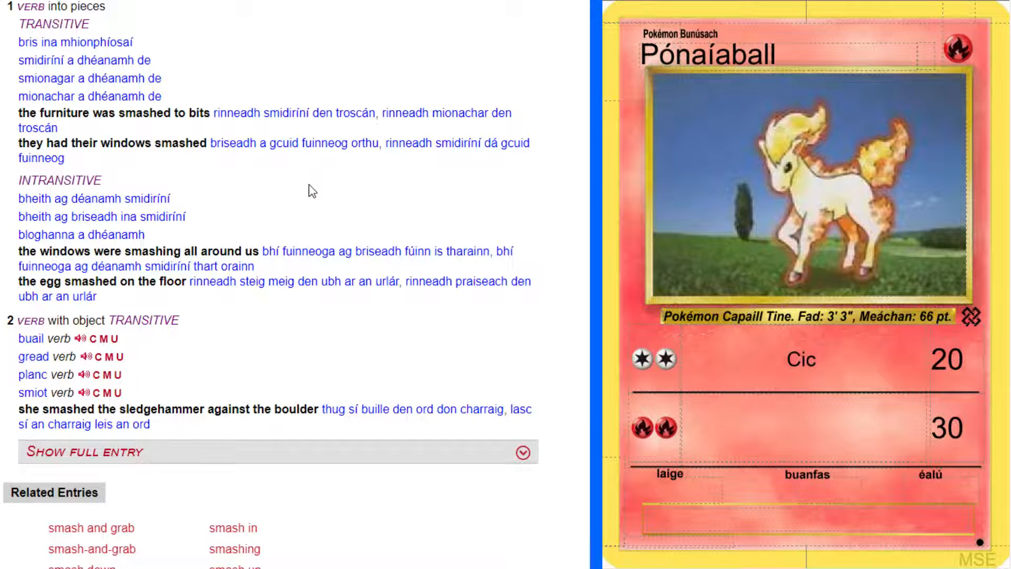
scroll(313, 191, down, 3)
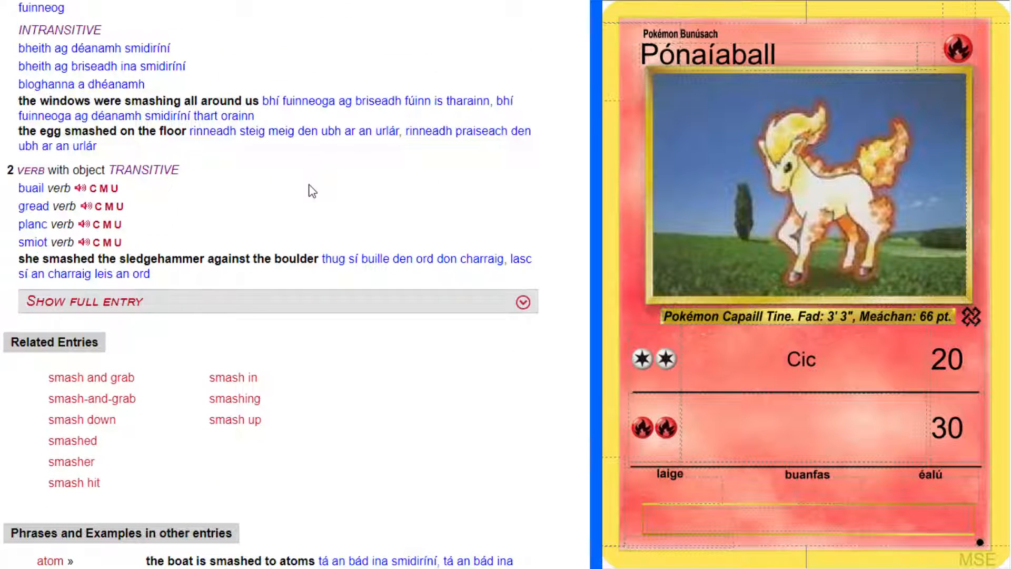
scroll(312, 191, down, 1)
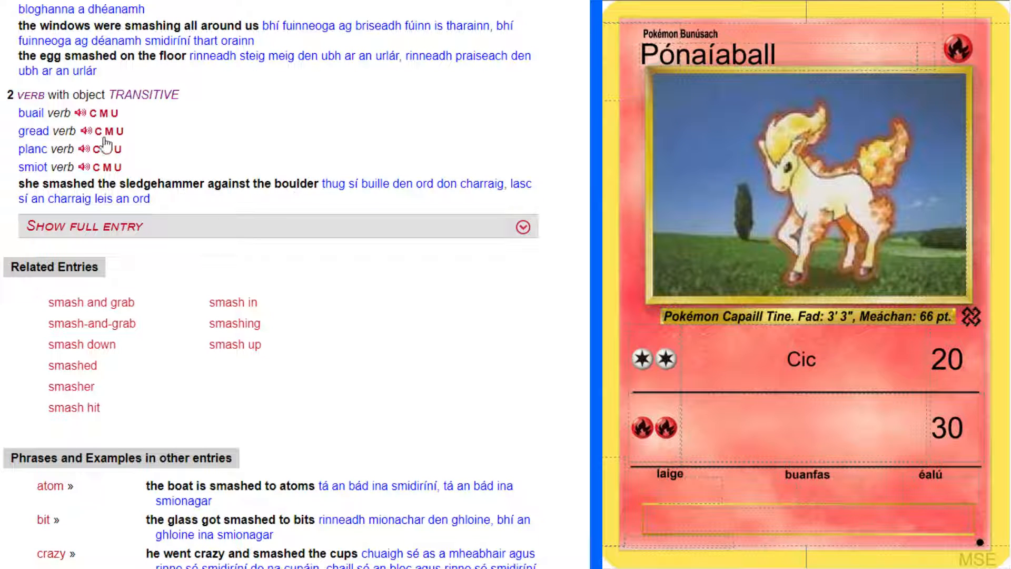
click(65, 135)
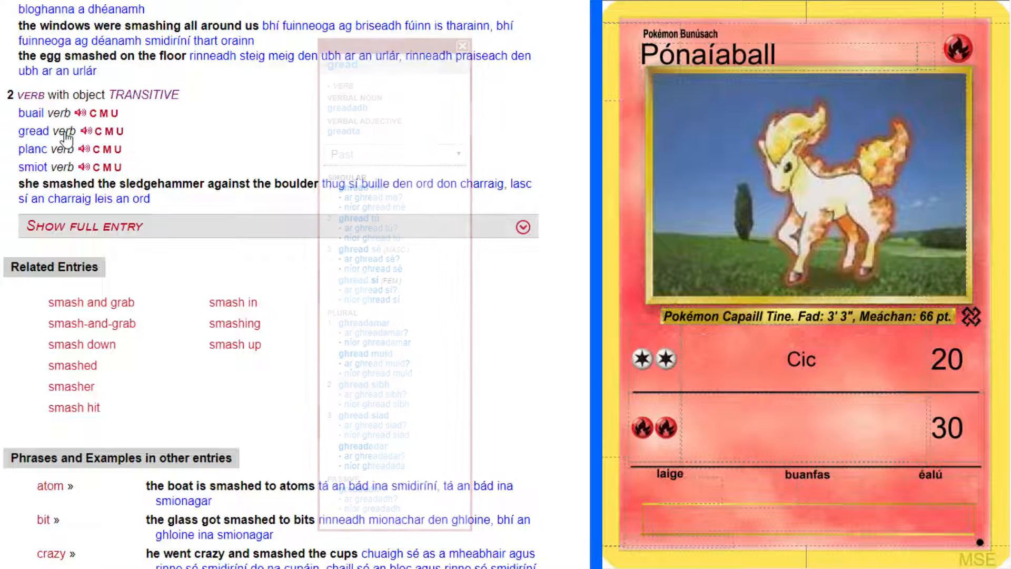
Review the noun senses of "smash" and check the grammatical forms of "smíste"
scroll(352, 288, down, 4)
scroll(352, 289, up, 12)
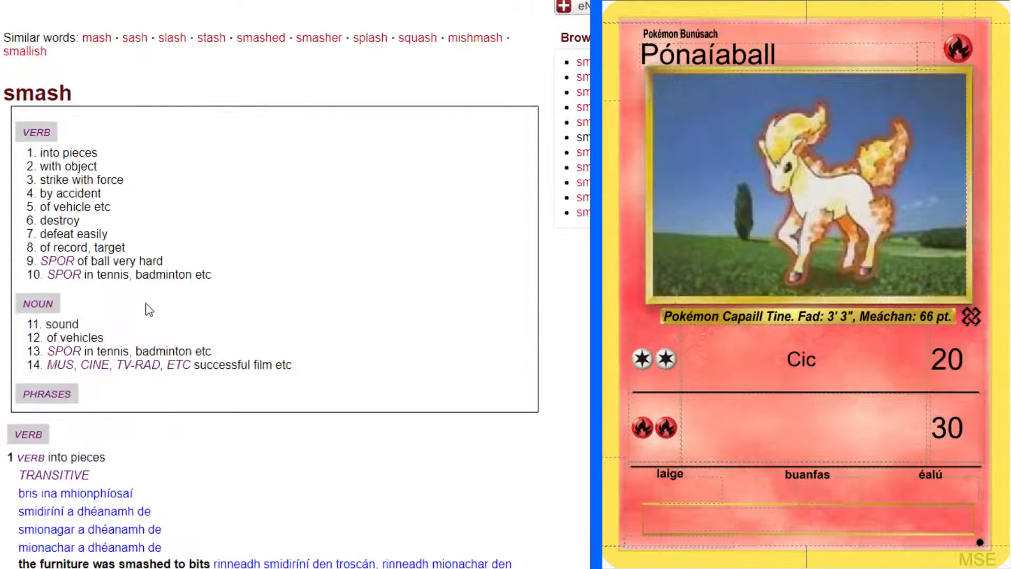
click(62, 324)
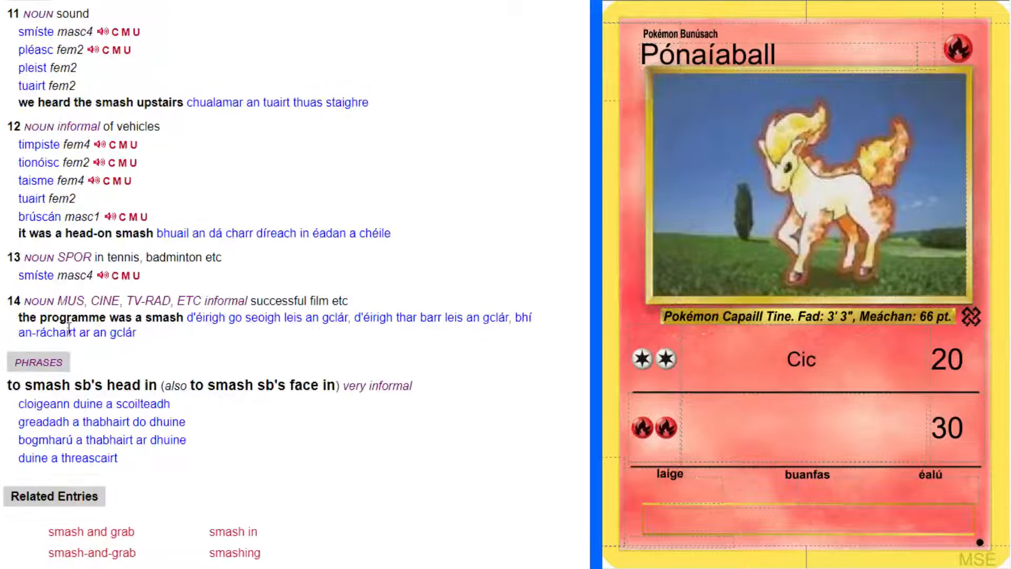
scroll(284, 284, down, 2)
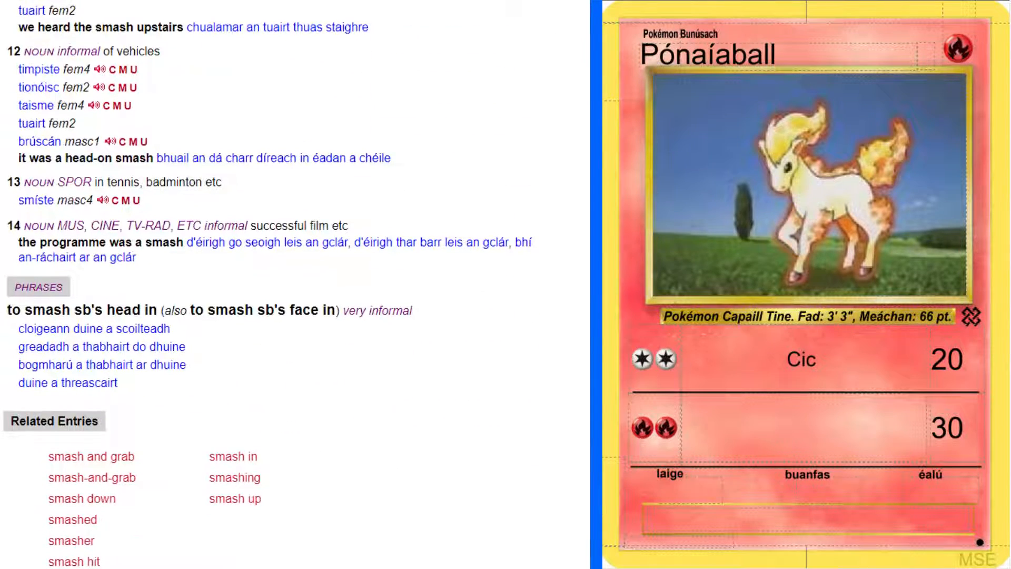
scroll(285, 284, down, 2)
scroll(284, 284, down, 2)
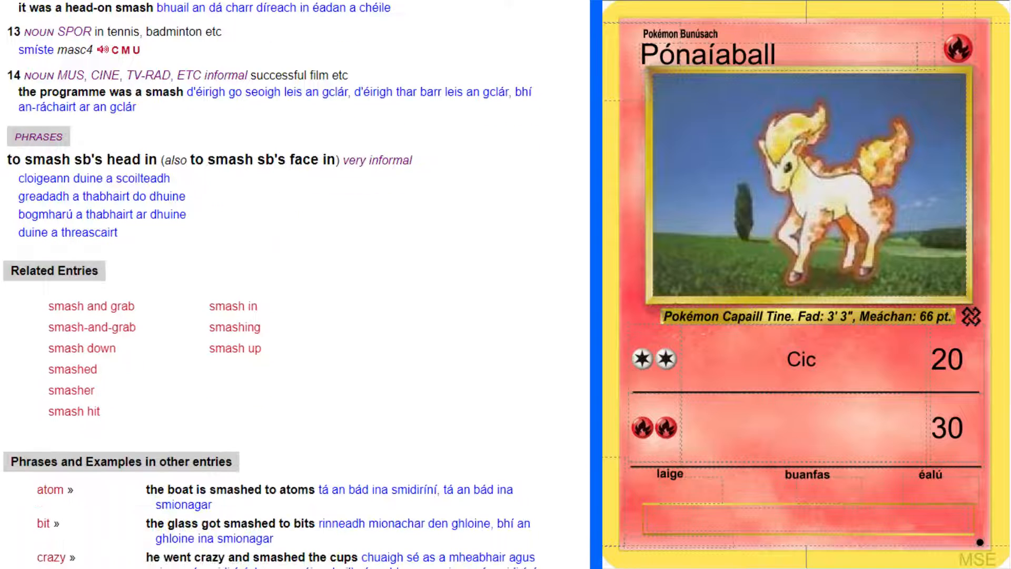
scroll(76, 136, up, 2)
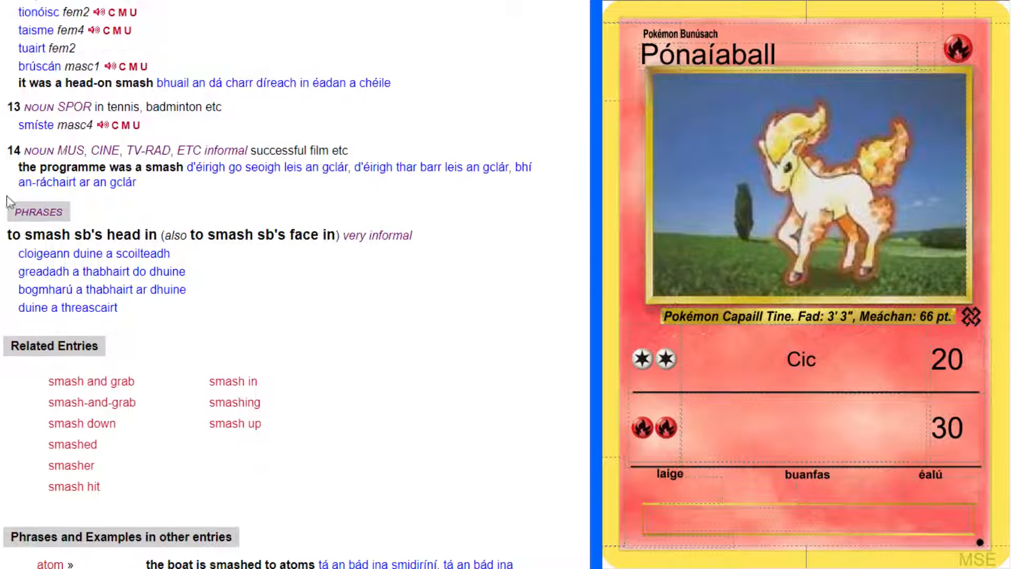
click(74, 129)
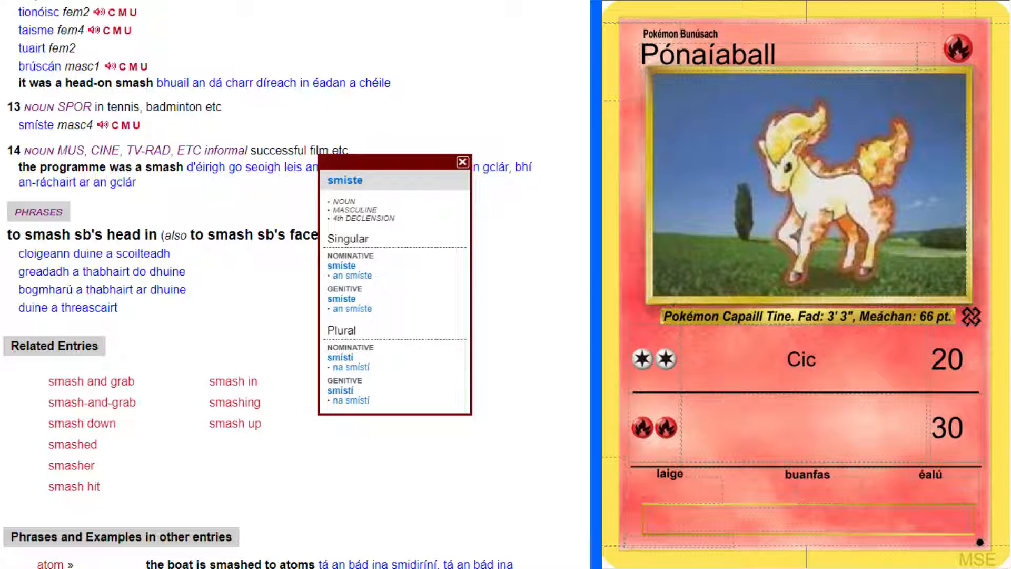
click(463, 162)
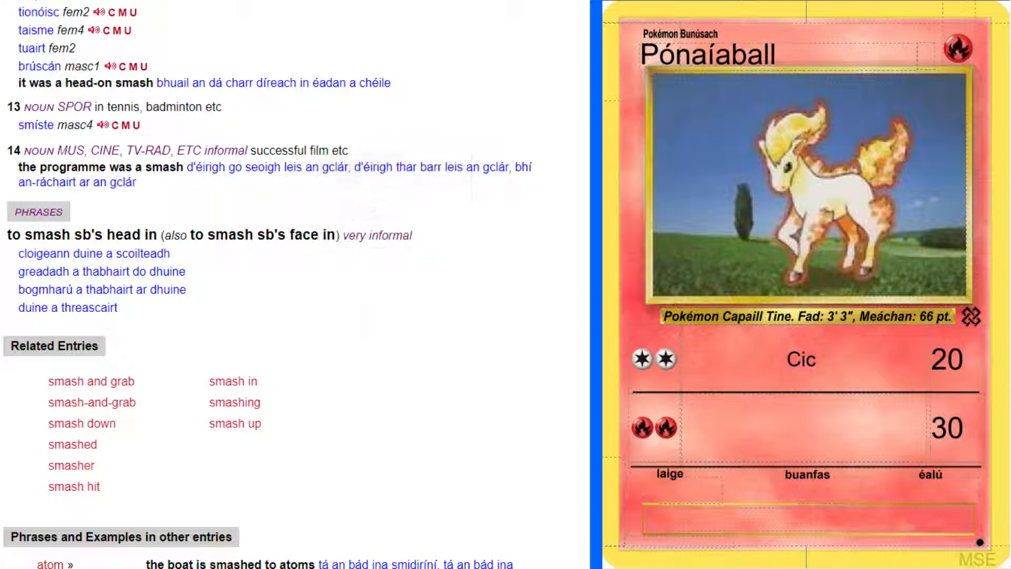
Read through the related phrases and usage examples for "smash" in other dictionary entries
scroll(295, 285, down, 2)
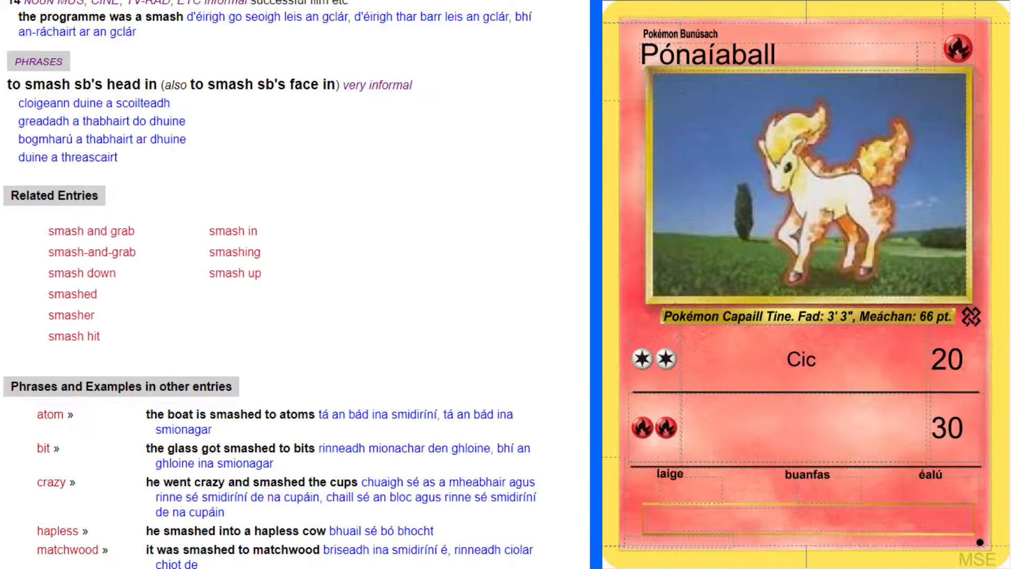
scroll(270, 284, down, 5)
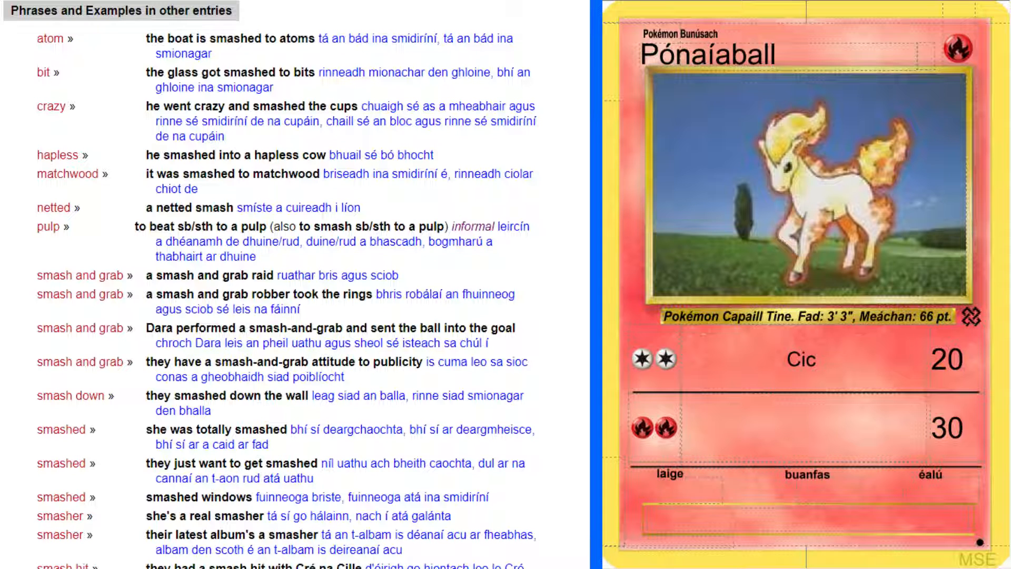
scroll(270, 285, up, 1)
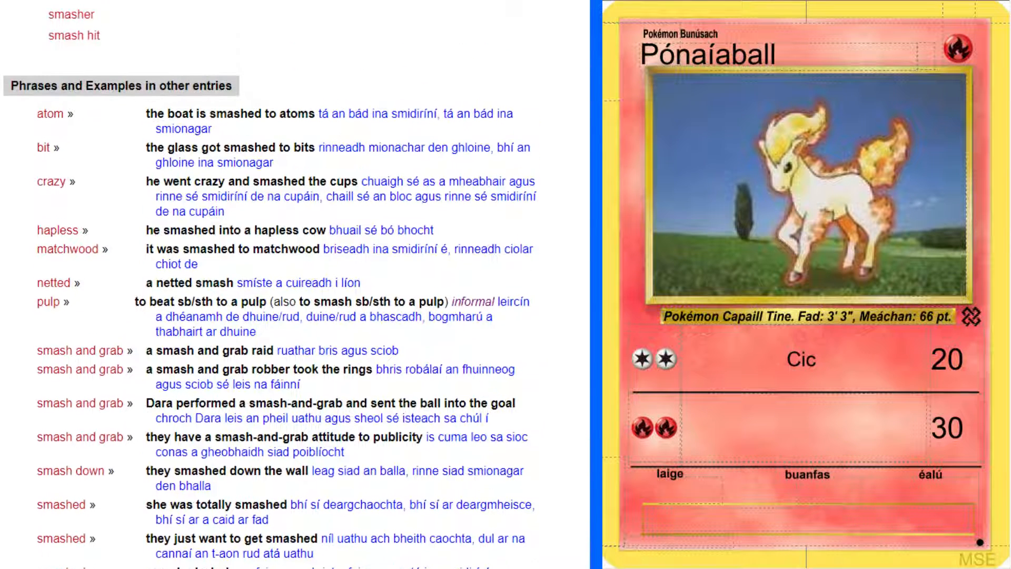
scroll(270, 284, down, 1)
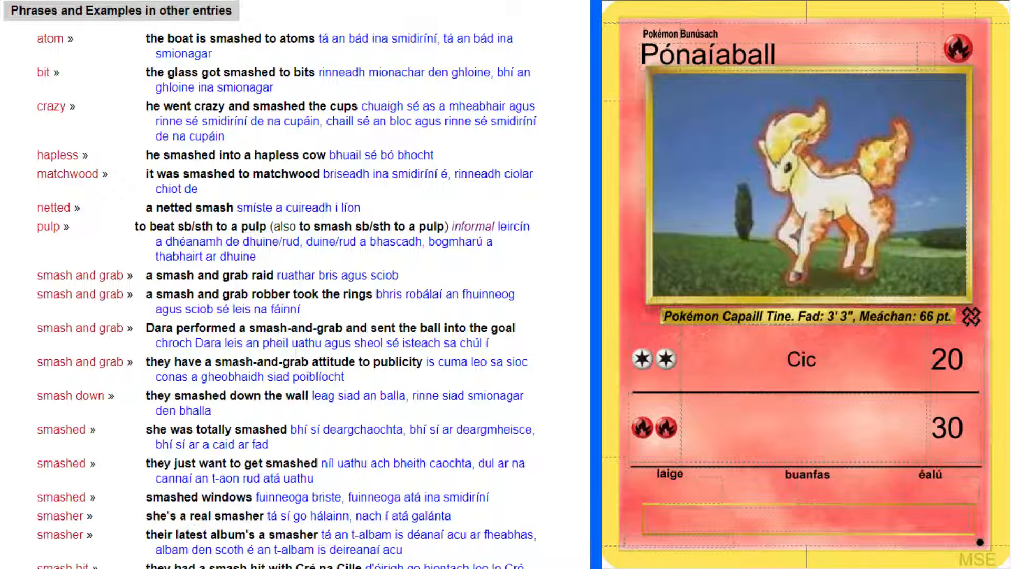
scroll(270, 284, down, 2)
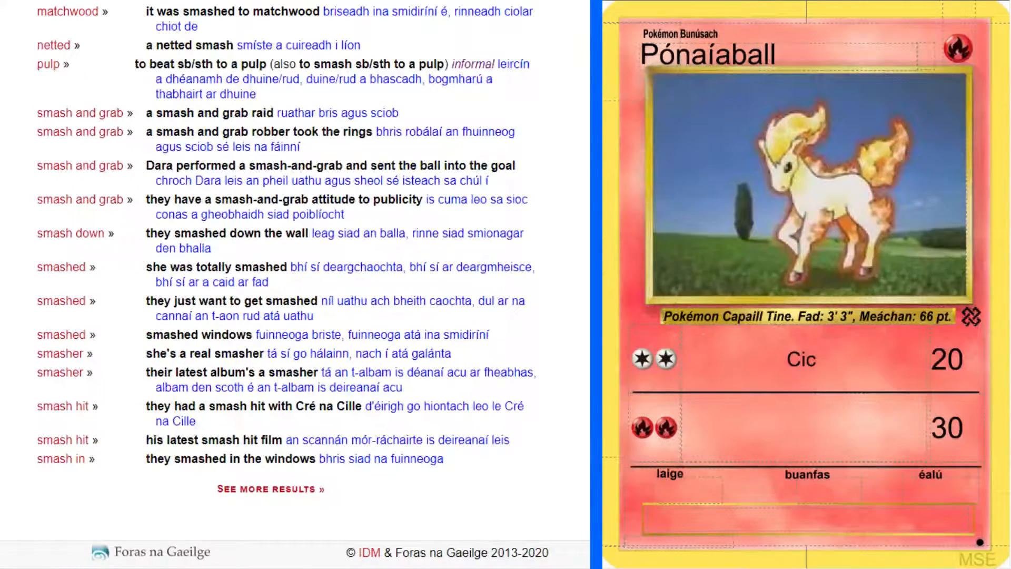
scroll(295, 285, up, 2)
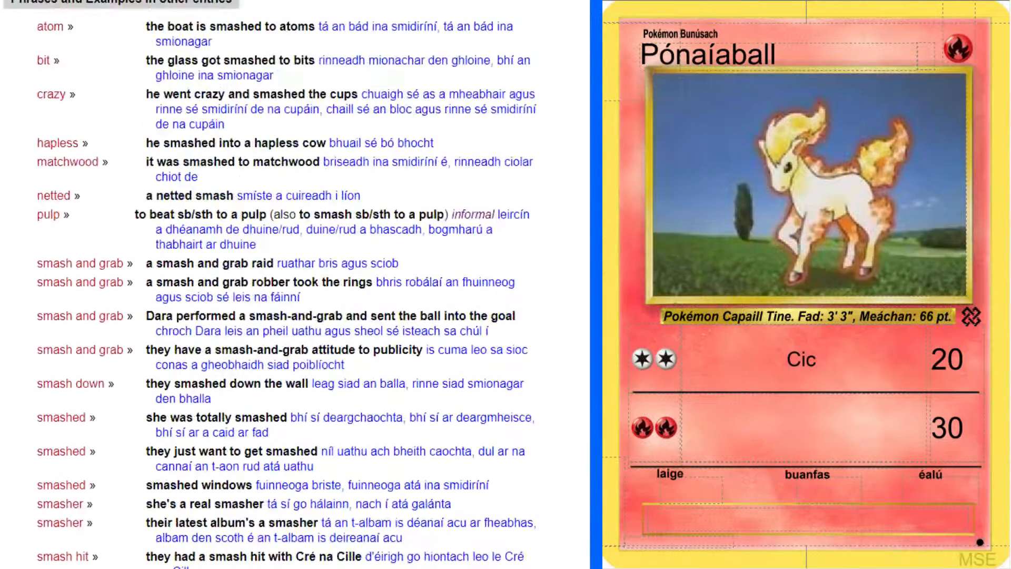
scroll(295, 284, up, 20)
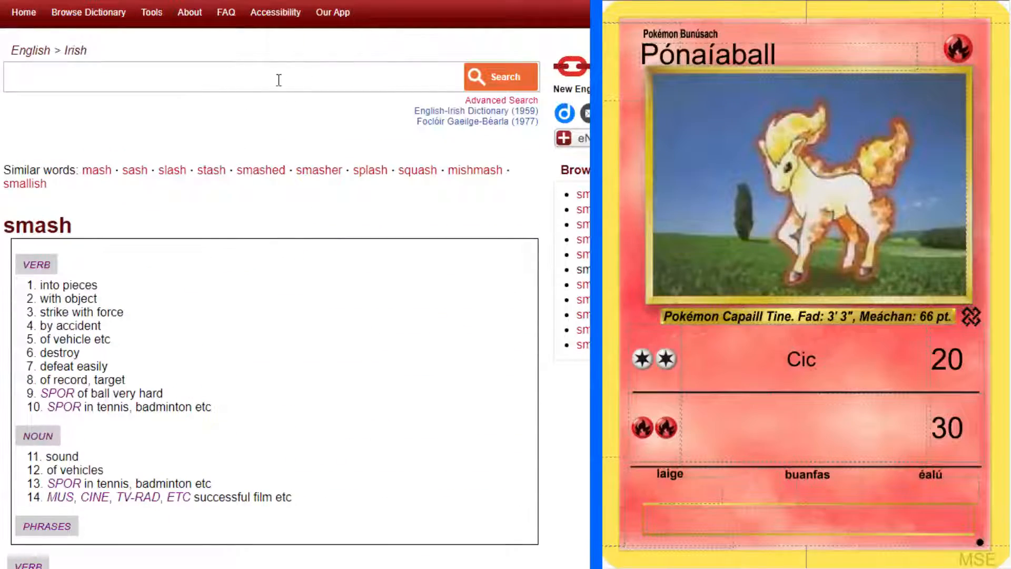
Reread the verb translations of "smash" and search the Foclóir Gaeilge–Béarla for "greadach"
click(118, 288)
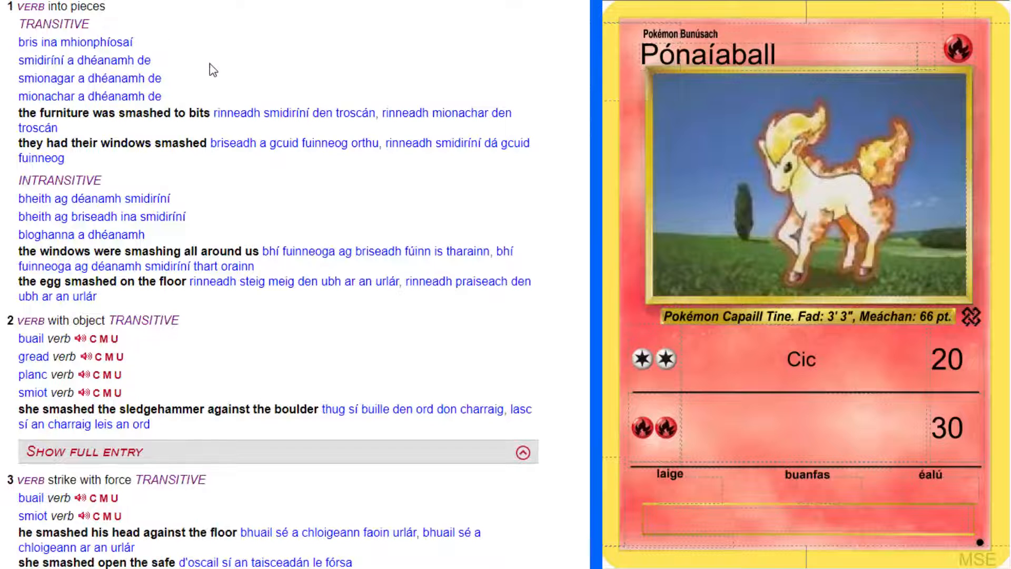
scroll(213, 70, down, 3)
scroll(212, 69, down, 3)
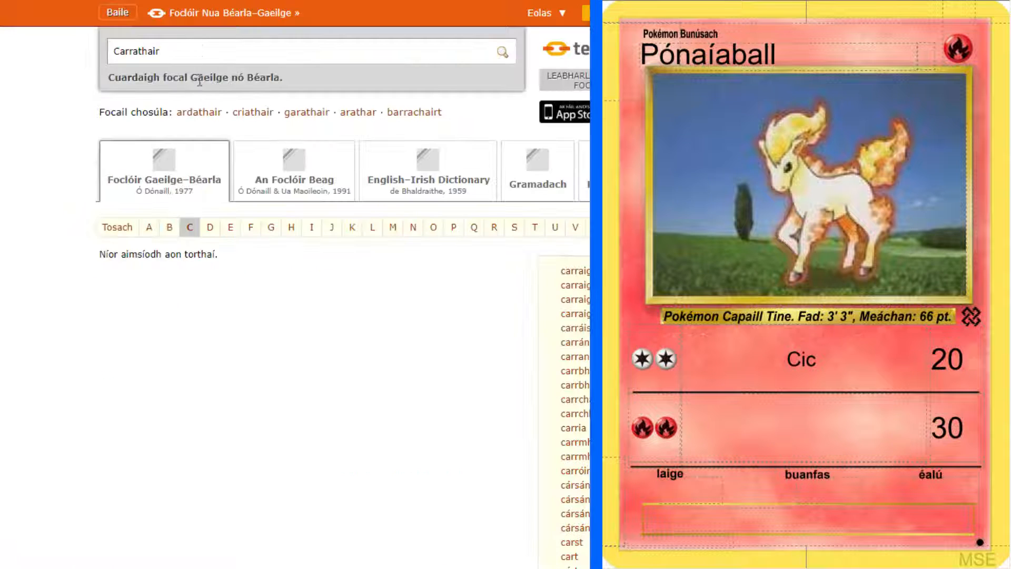
click(200, 51)
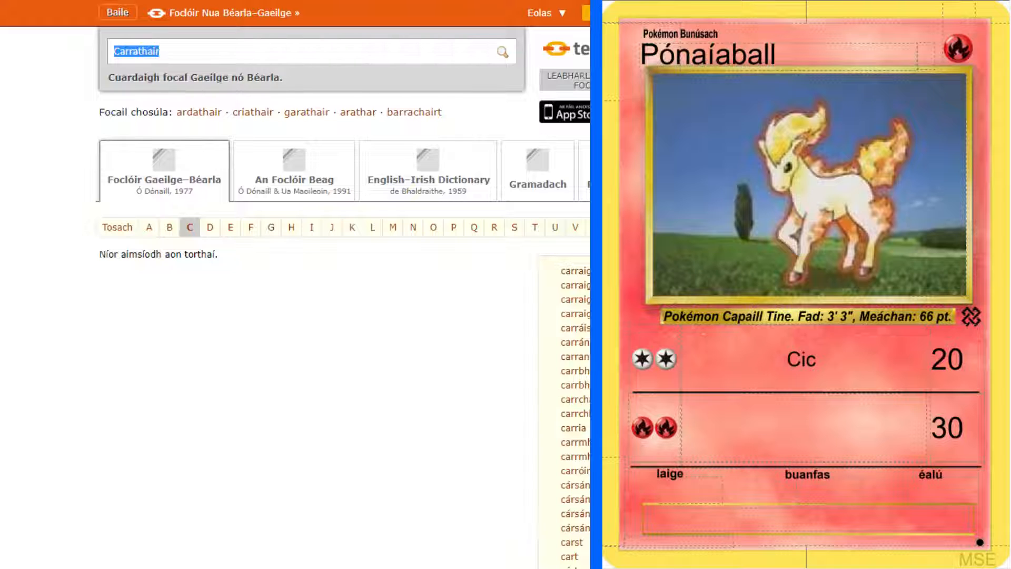
text(greadach)
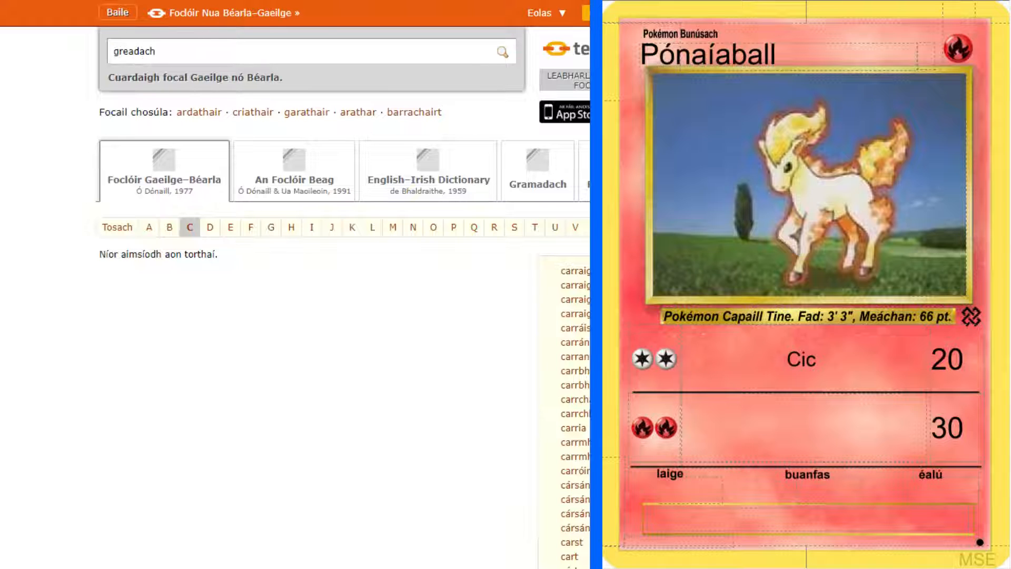
key(Return)
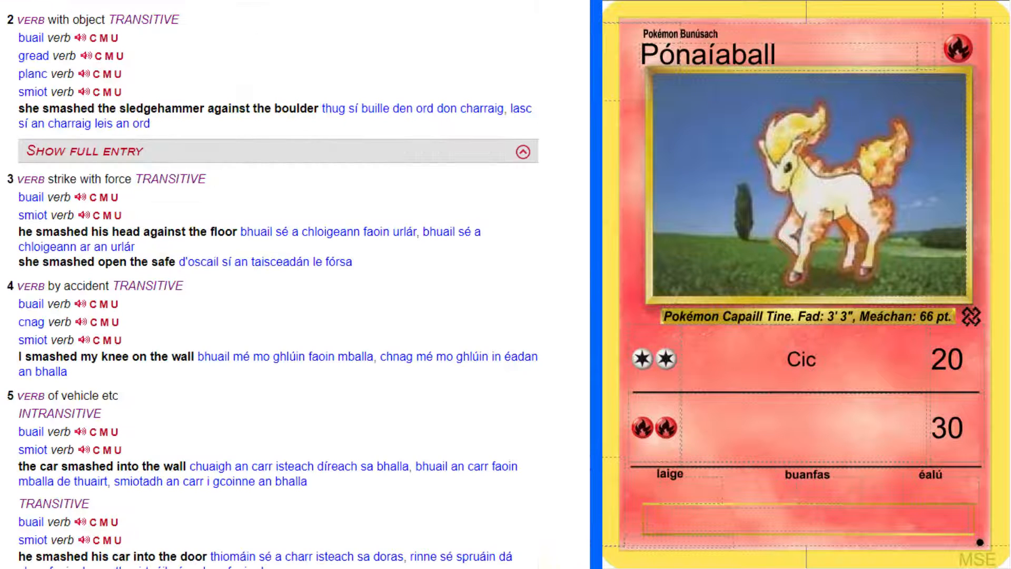
Check the grammatical forms of "smiot" under the "strike with force" sense of "smash"
scroll(223, 178, down, 1)
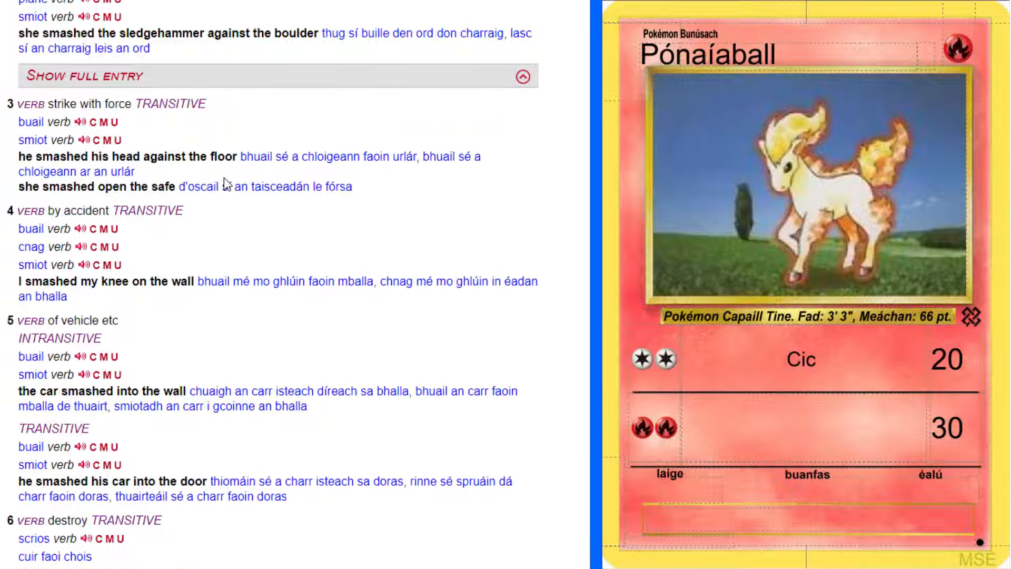
click(62, 143)
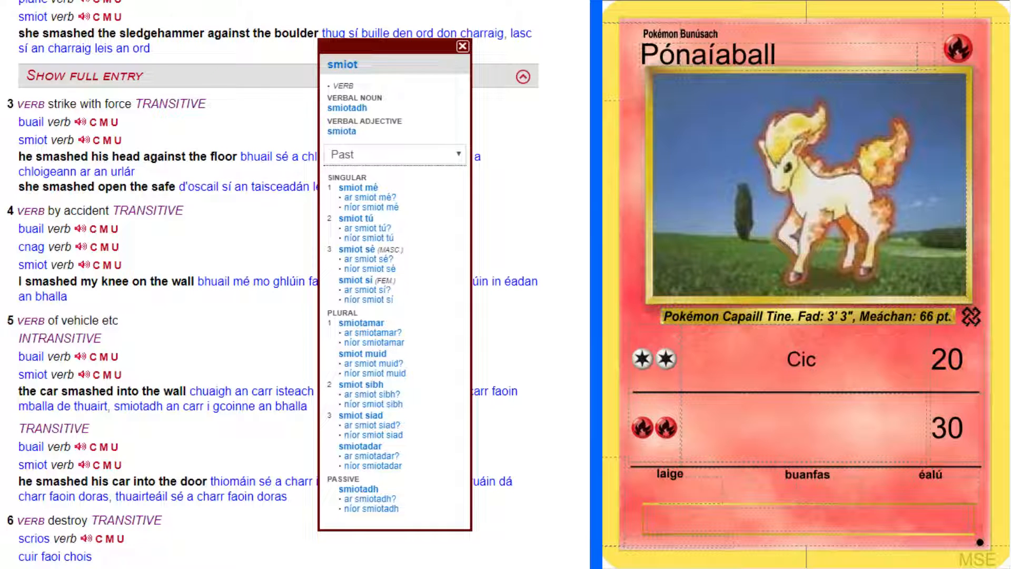
click(587, 174)
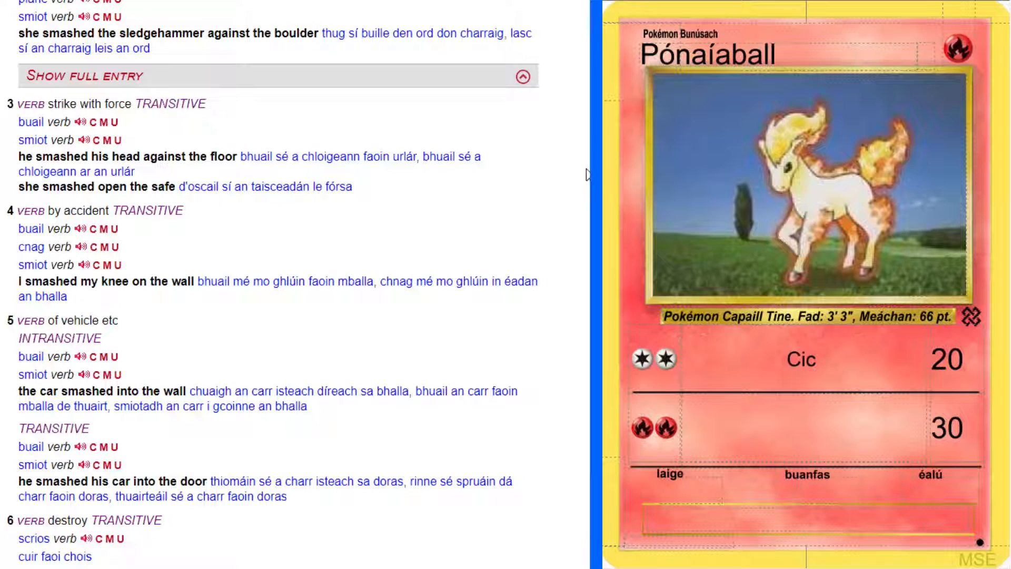
Look up "hoof" in the English-Irish dictionary and check the grammatical forms of "crúb"
scroll(587, 174, up, 15)
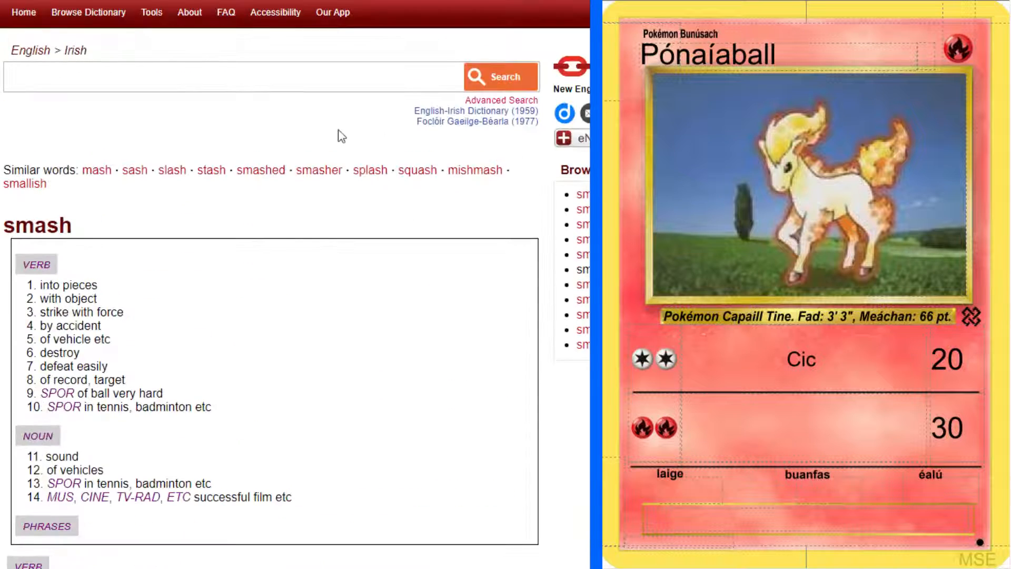
click(264, 82)
text(hoof)
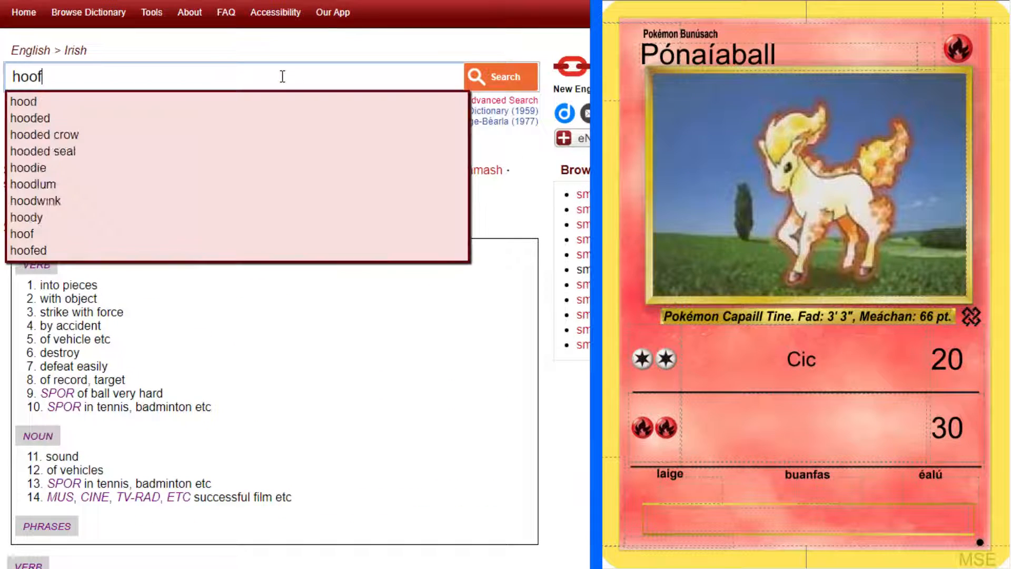
key(Return)
click(55, 255)
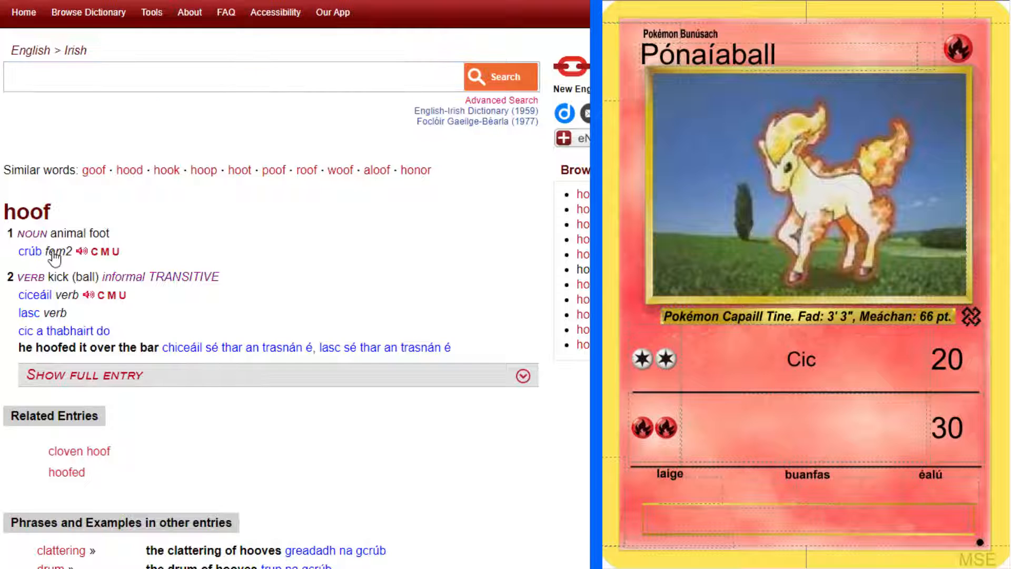
click(229, 237)
Replace the first attack's name with "Smiot Crúibe"
double_click(847, 362)
text(Smiot Cr)
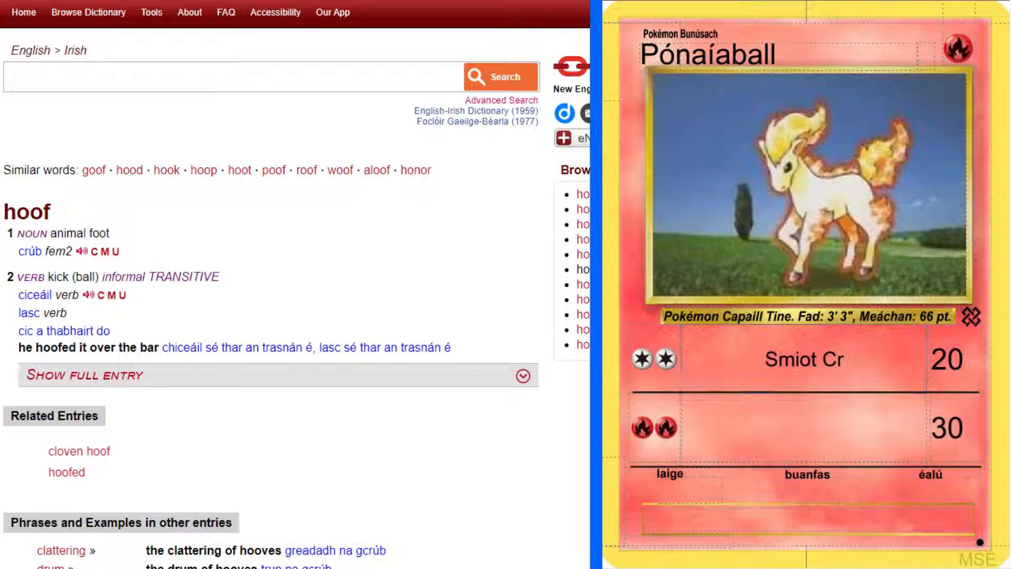
text(ú)
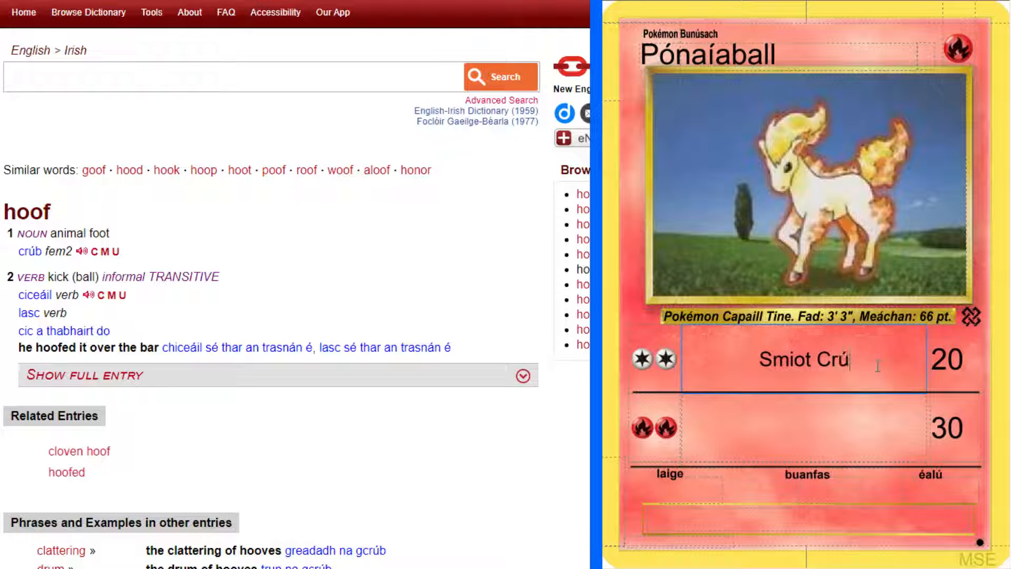
text(ibe)
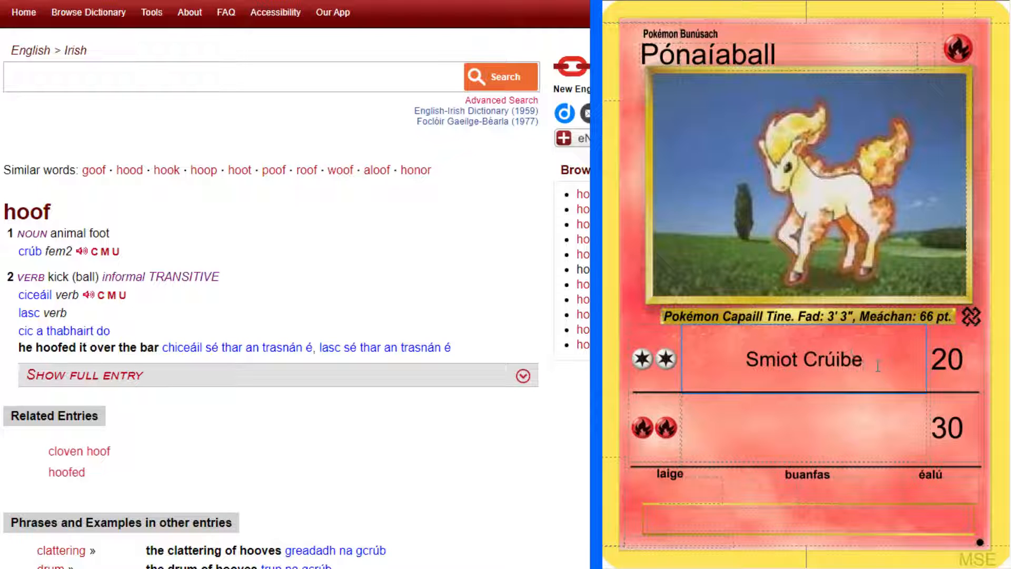
Make the first attack's name bold and check the second attack's name on the original Ponyta card
key(ctrl+a)
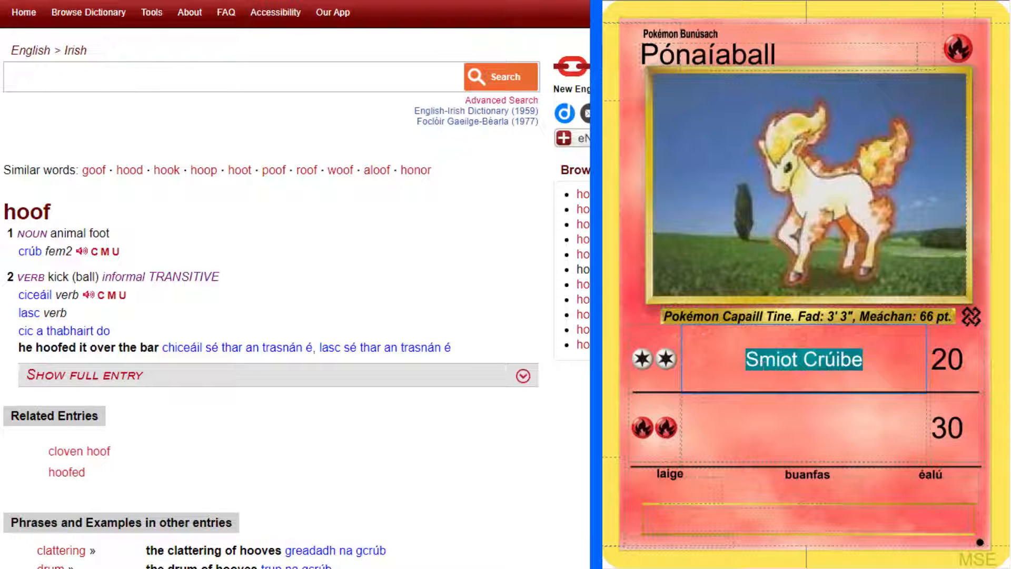
click(851, 419)
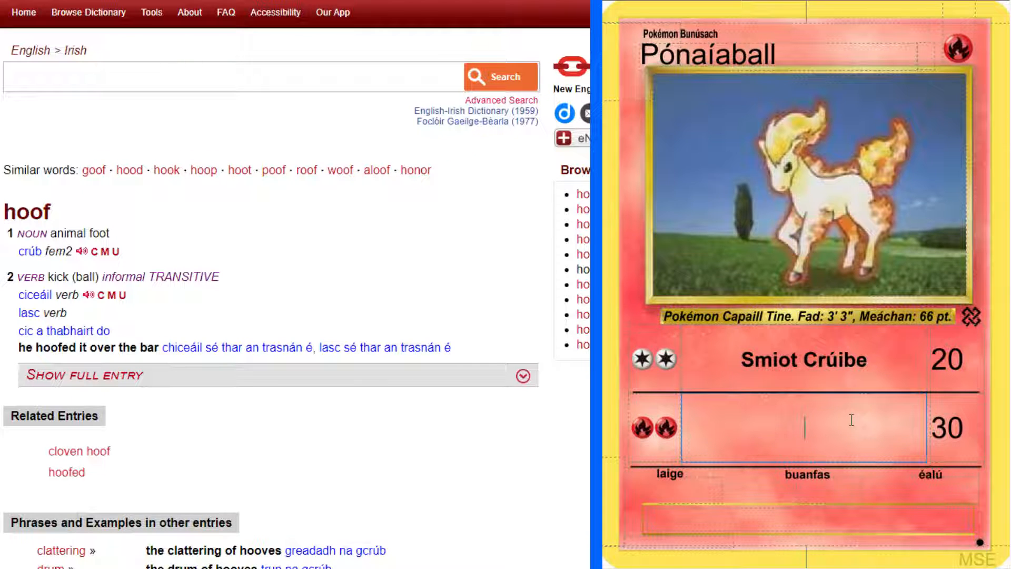
click(559, 1)
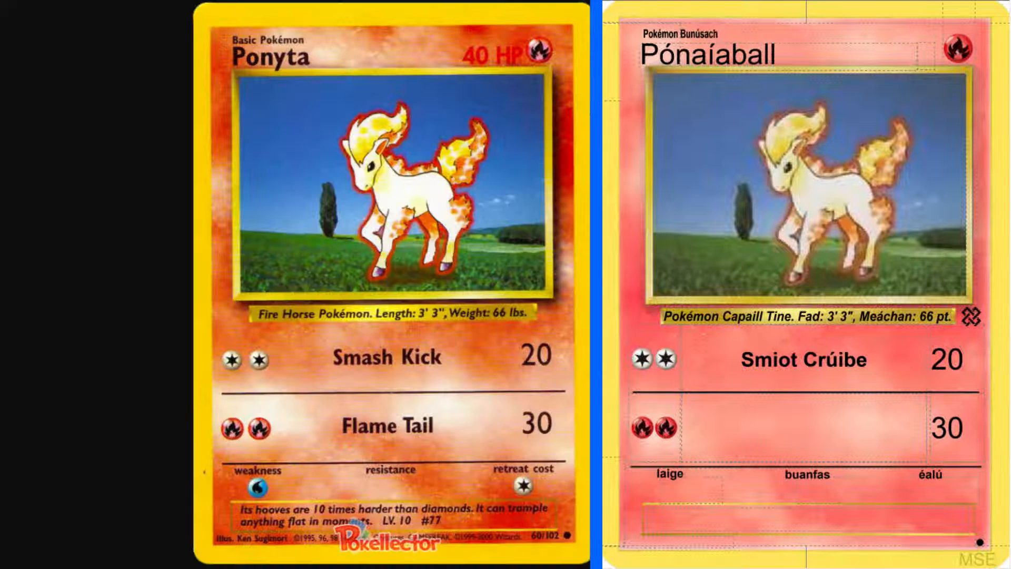
click(474, 1)
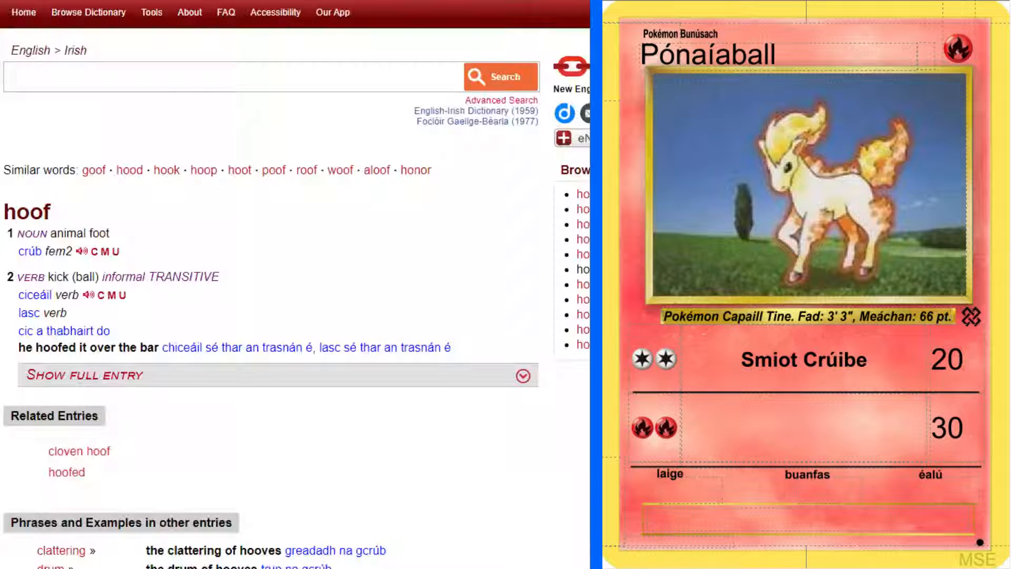
Look up "flame" in the English-Irish dictionary and read its noun translations
click(364, 1)
click(734, 414)
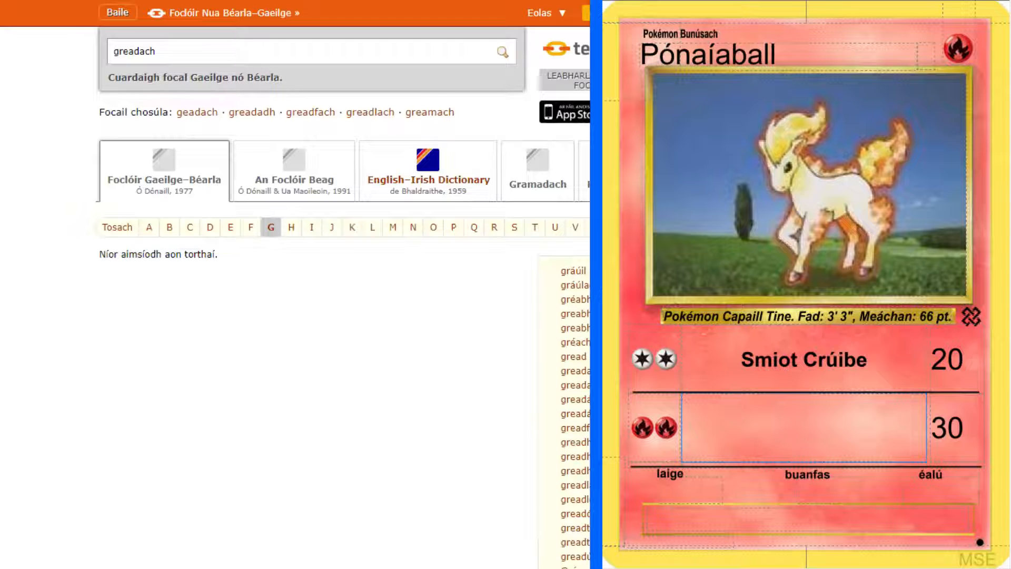
click(287, 1)
click(257, 82)
text(flame)
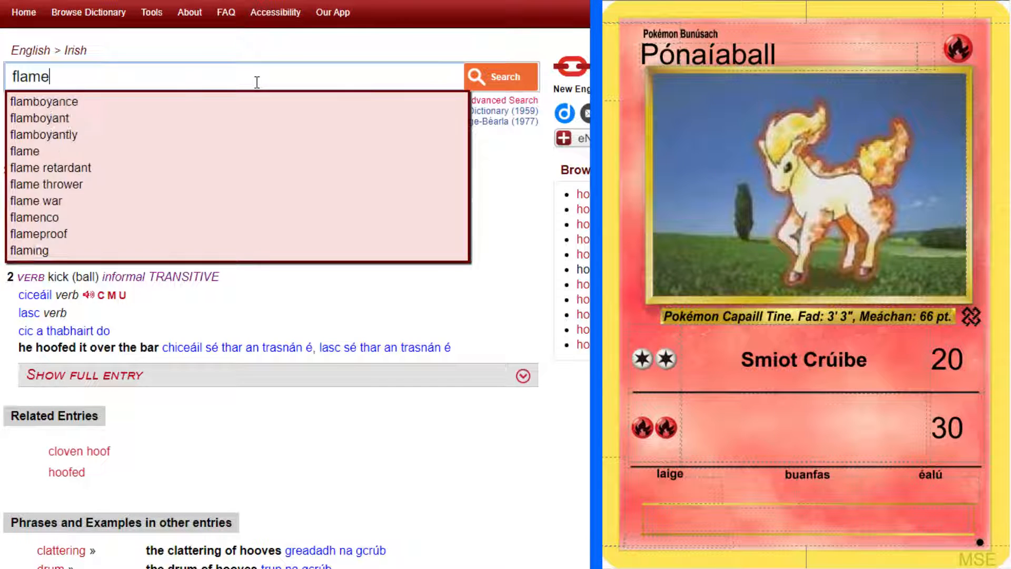
key(Return)
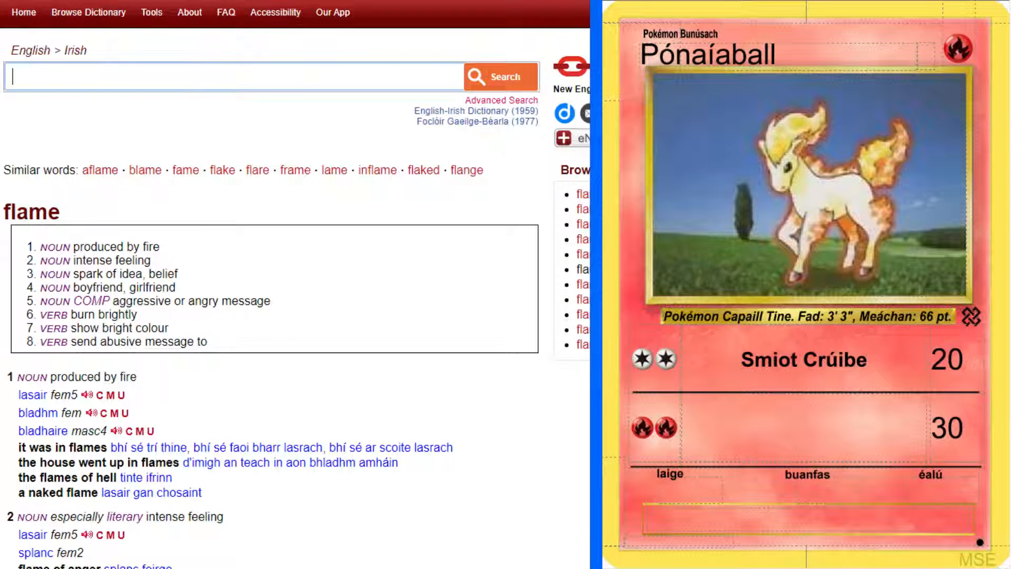
scroll(295, 284, down, 4)
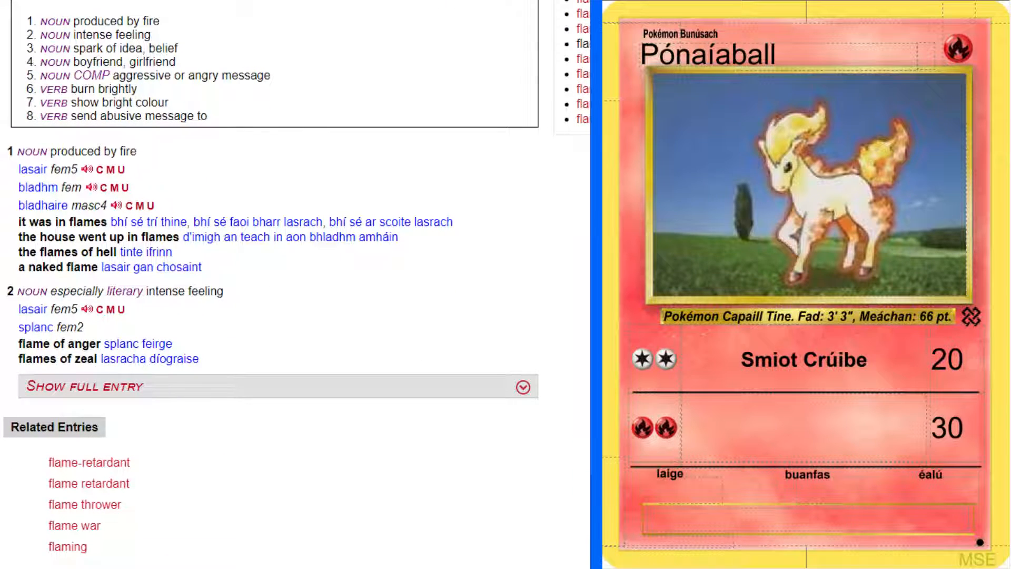
Name the second attack "Eireaball Bladhma" in bold, checking the grammatical forms of "bladhm" in the dictionary for the genitive
click(806, 426)
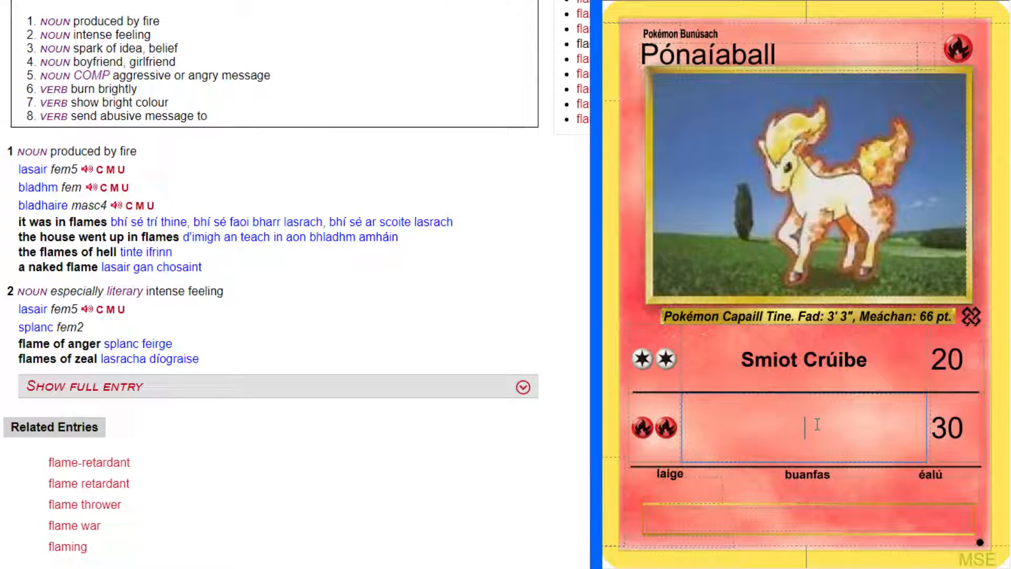
text(Eireaball)
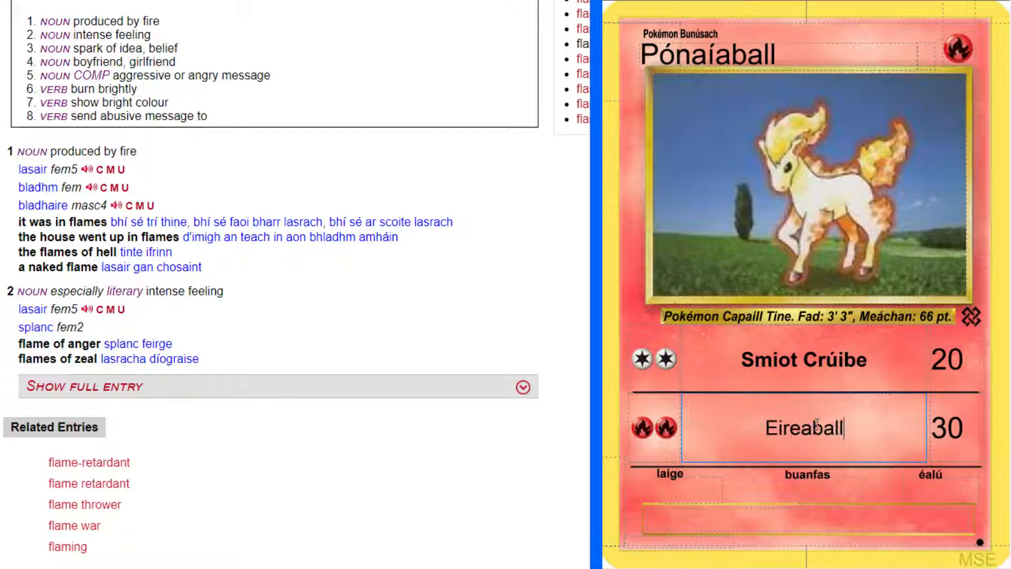
click(77, 188)
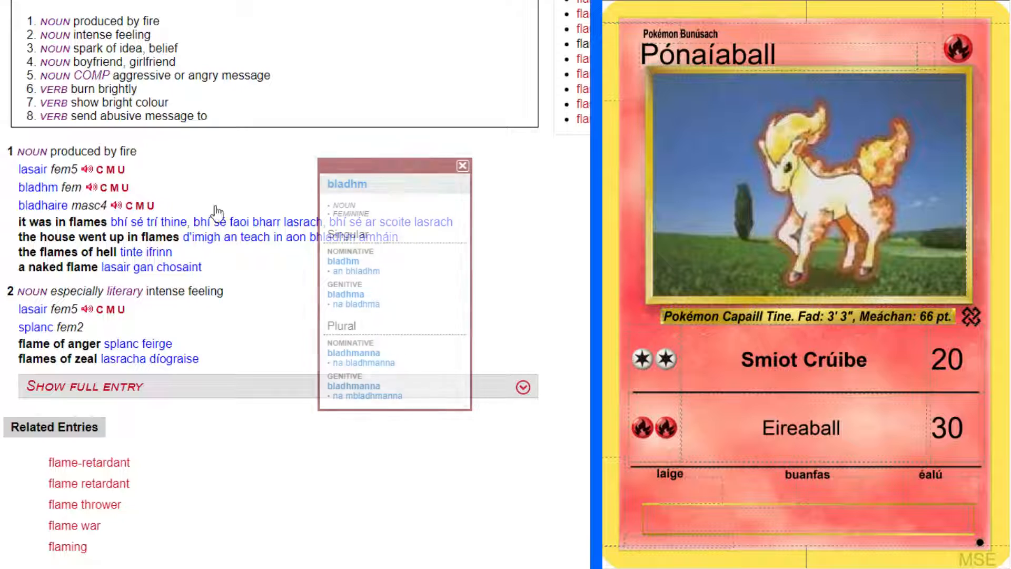
click(872, 432)
text(Bladhma)
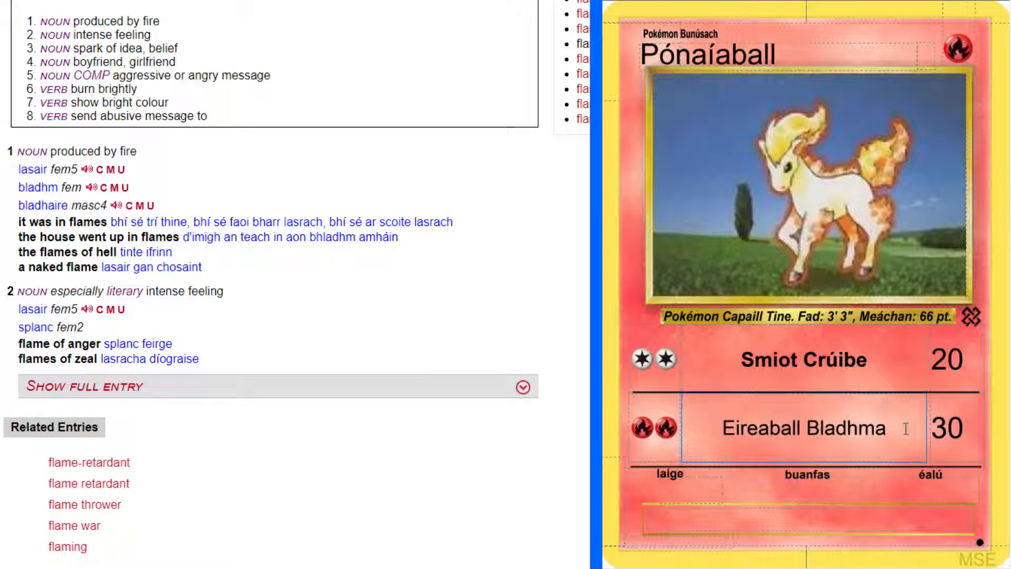
key(ctrl+a)
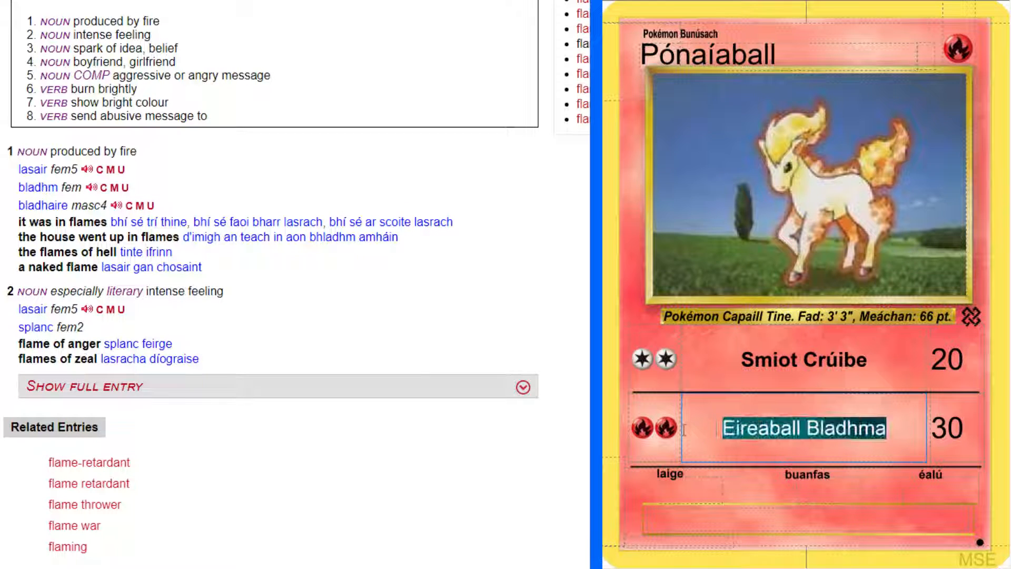
click(896, 428)
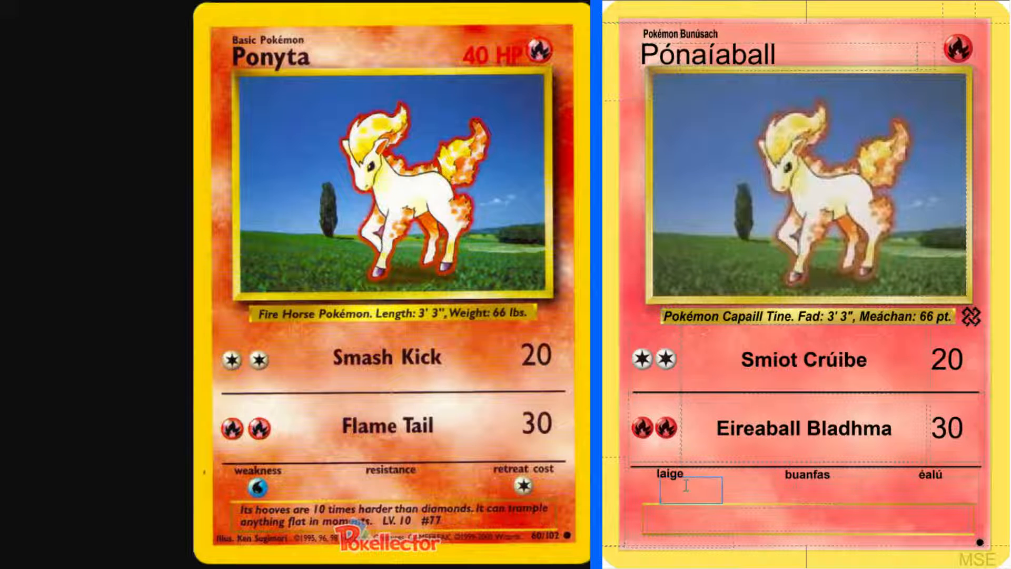
Set the card's weakness to Water and its retreat cost to one colourless energy
text(w)
click(925, 495)
text(c)
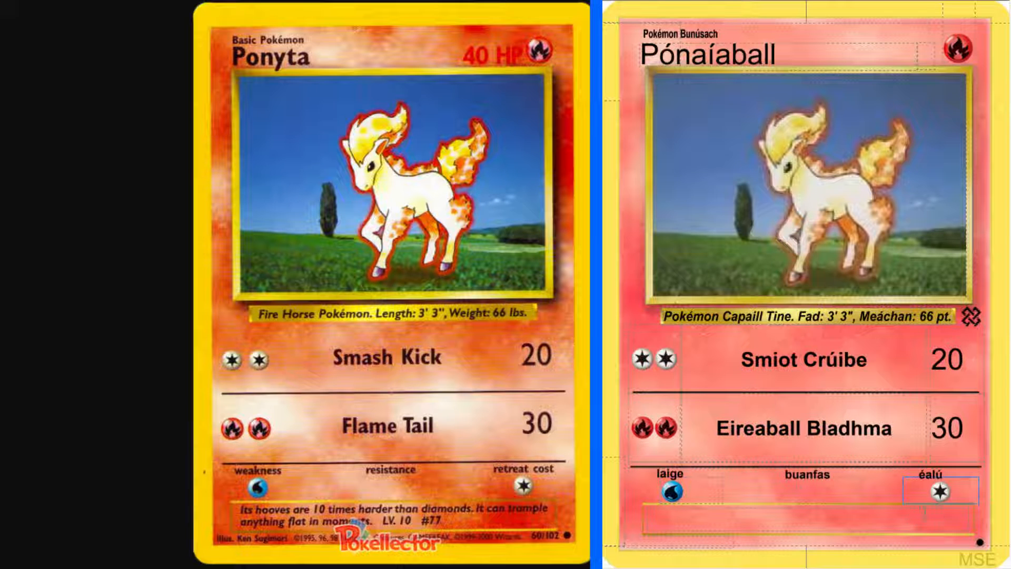
Start the card's flavour text with "Tá c chrúib"
click(872, 520)
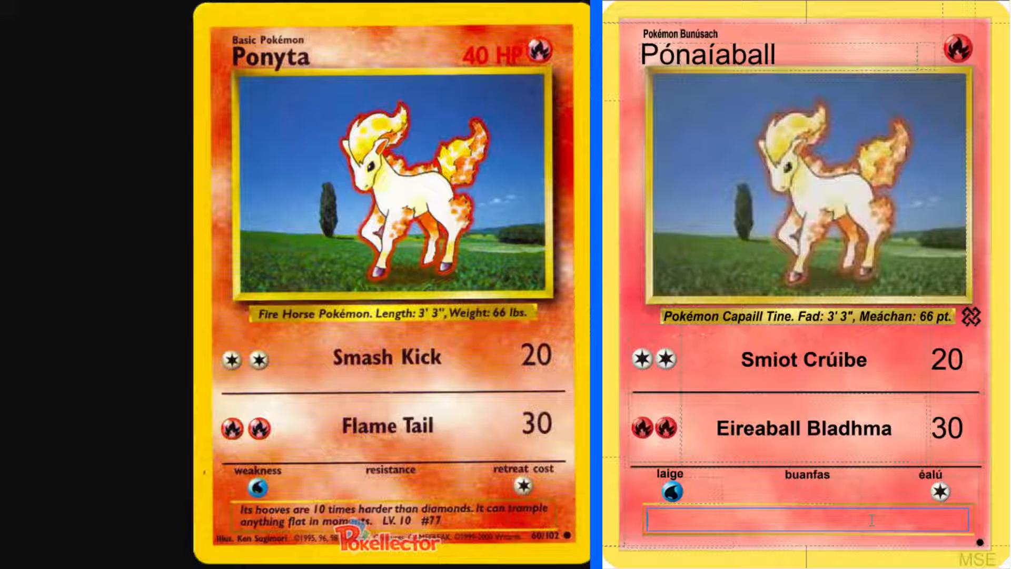
text(Tá c chrúib)
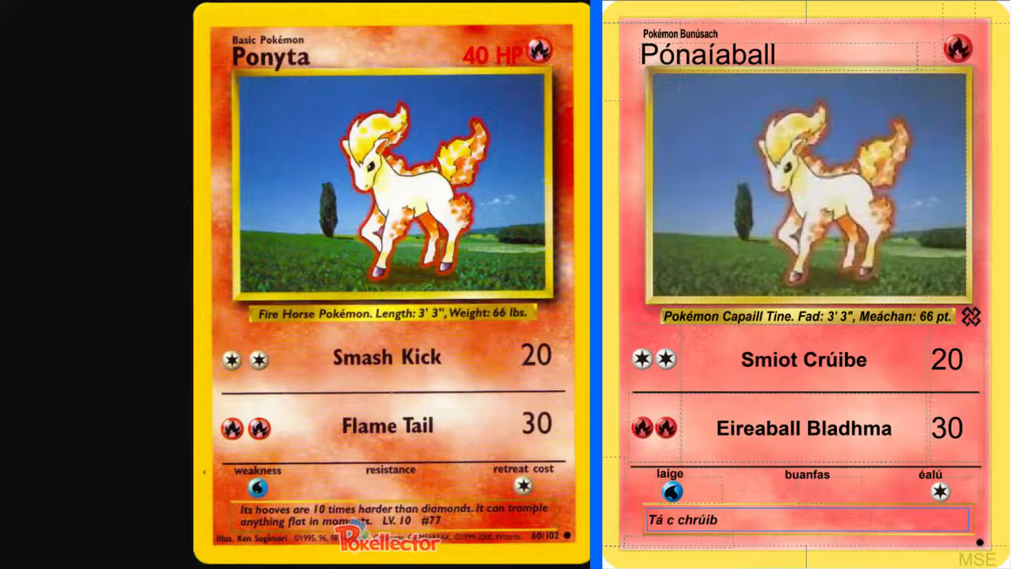
Look up "hoof" in the English-Irish dictionary again and open the grammatical forms of "crúb"
click(39, 2)
scroll(38, 111, up, 4)
click(88, 76)
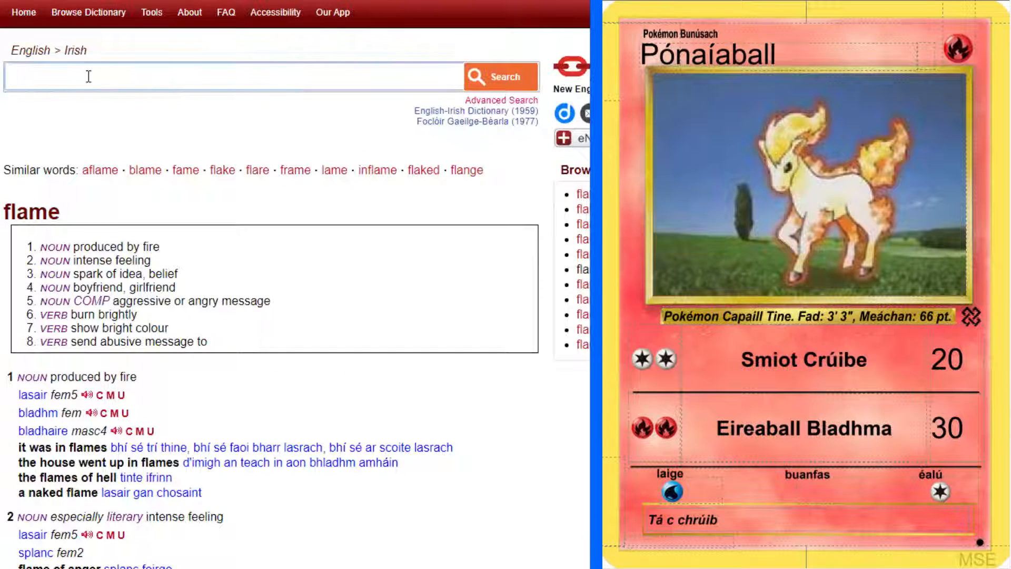
text(hoof)
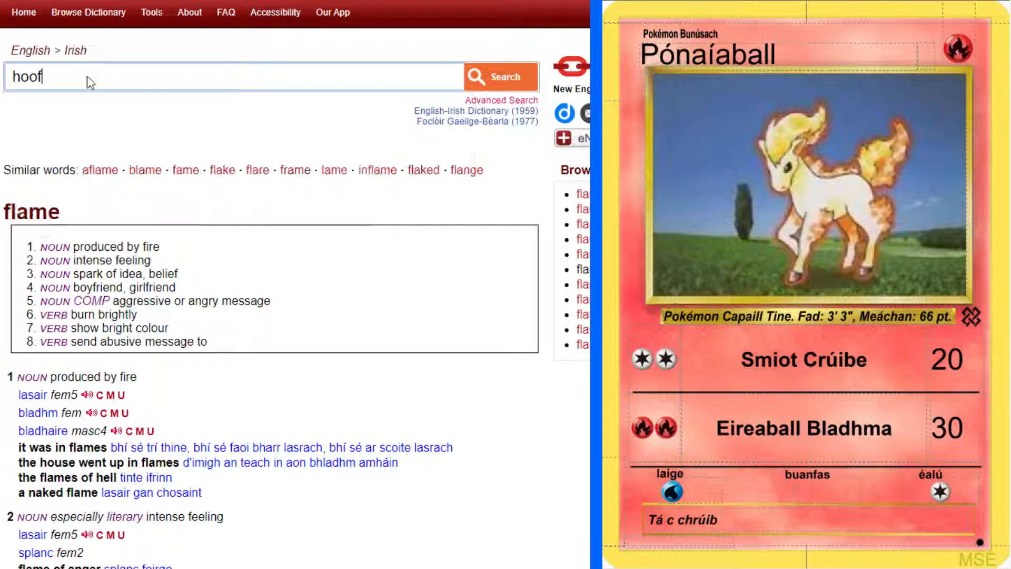
key(Return)
click(61, 252)
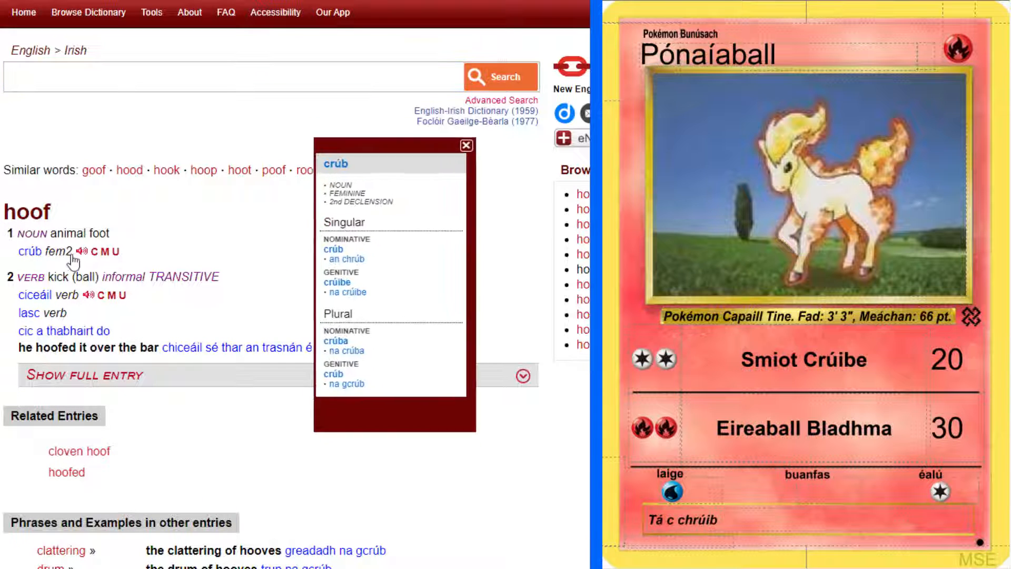
Correct the flavour text's opening to "Tá a chrúba" and dismiss the grammatical forms of "crúb"
click(742, 515)
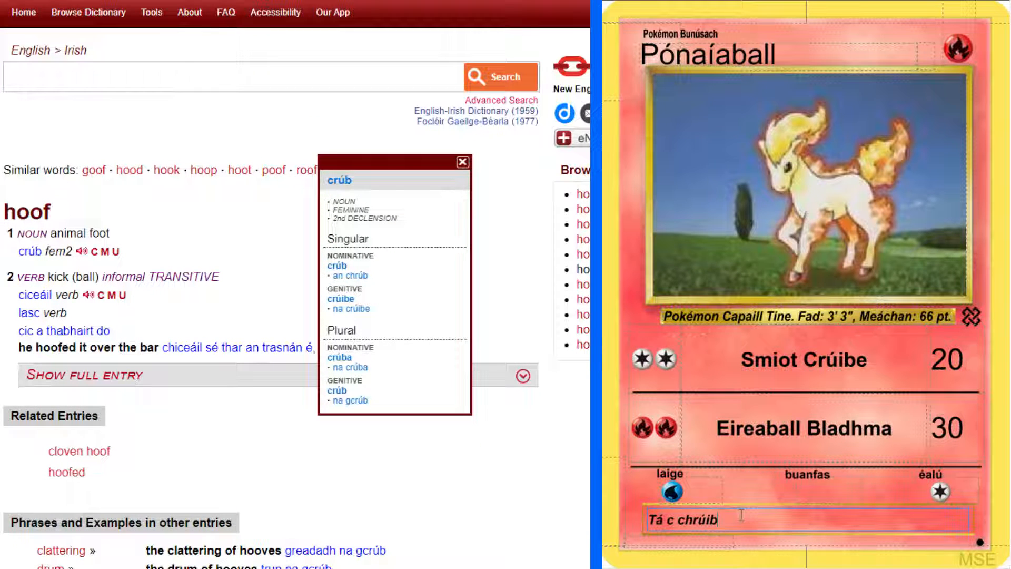
key(BackSpace)
key(BackSpace)
key(BackSpace)
text(b)
key(BackSpace)
text(úba)
double_click(671, 520)
text(a)
click(462, 162)
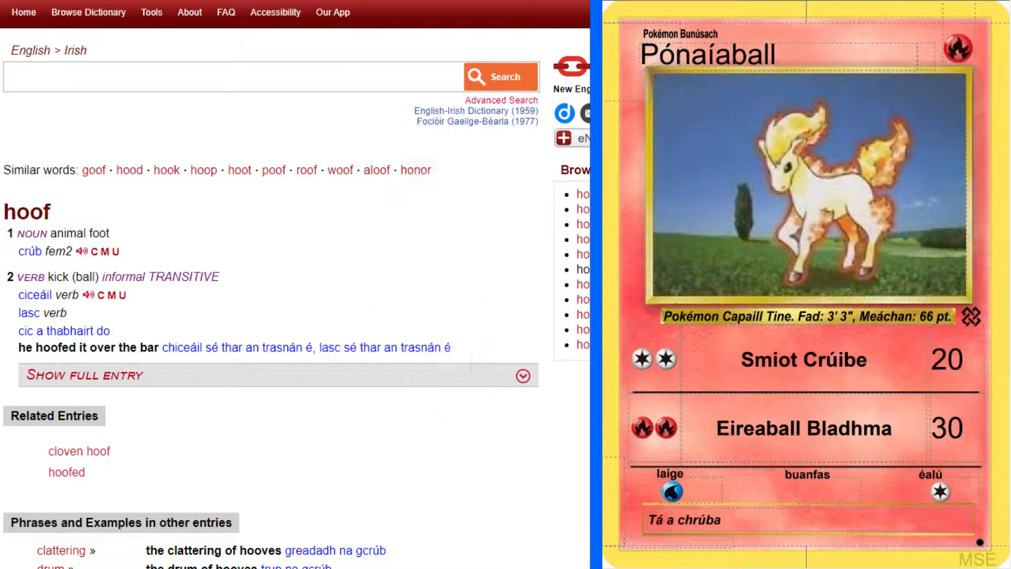
Complete the first flavour text sentence with "chomh crua le diamant faoi deich."
click(757, 516)
text(chomh)
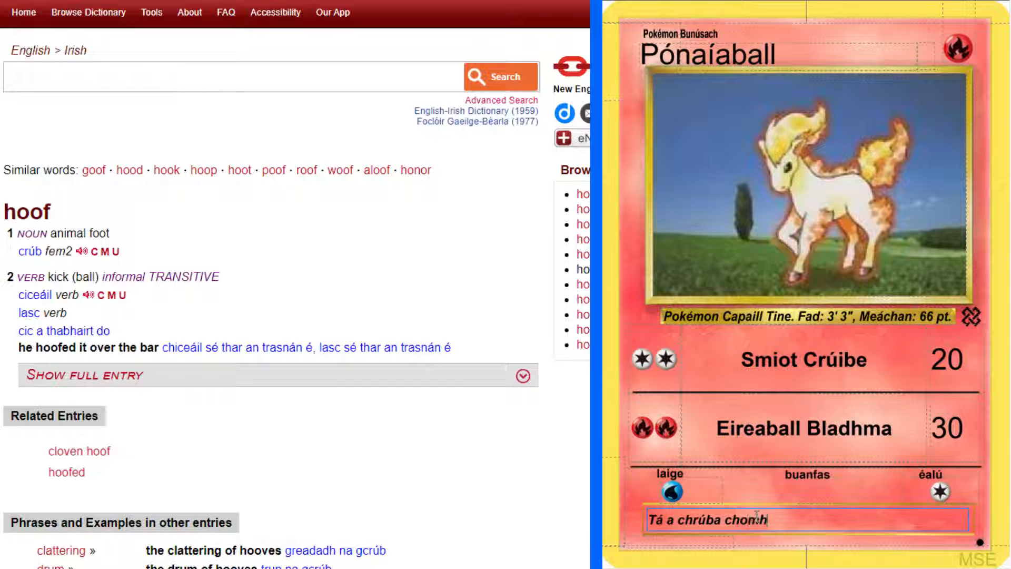
text( crua le diamant faoi)
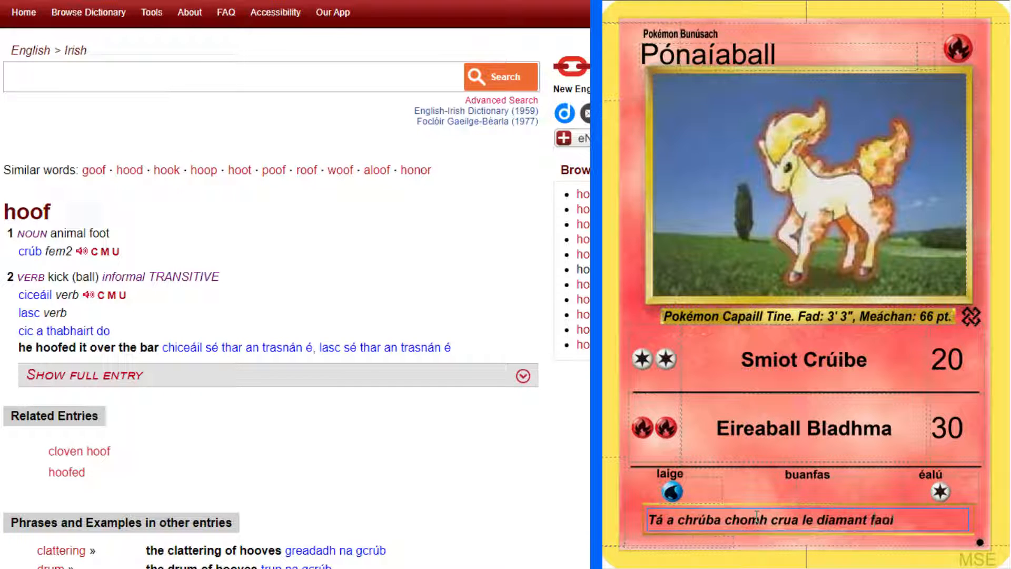
text( deich.)
Check the original card's flavour text, then look up "trample" in the English-Irish dictionary and read its translations and examples
click(545, 1)
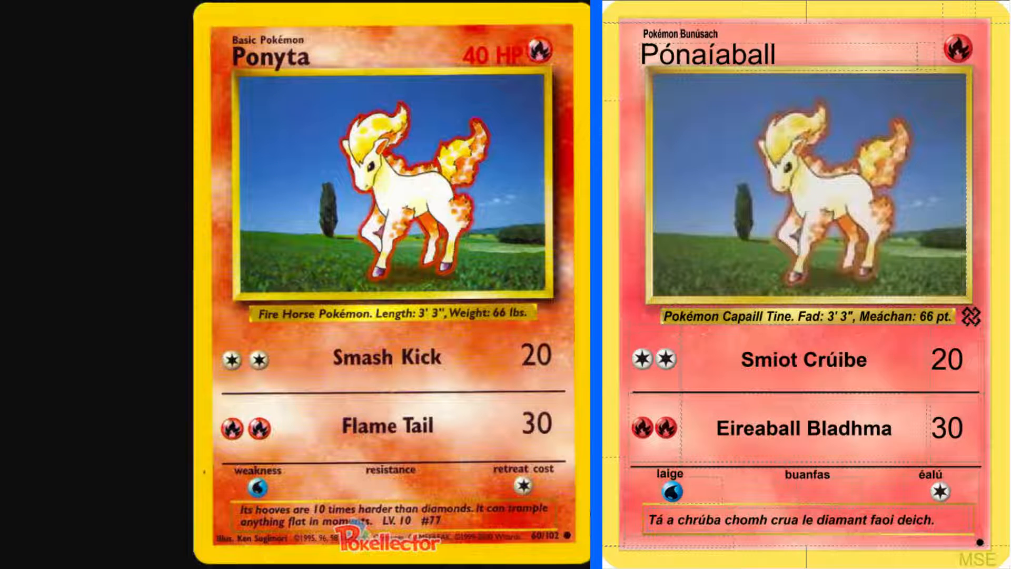
click(951, 516)
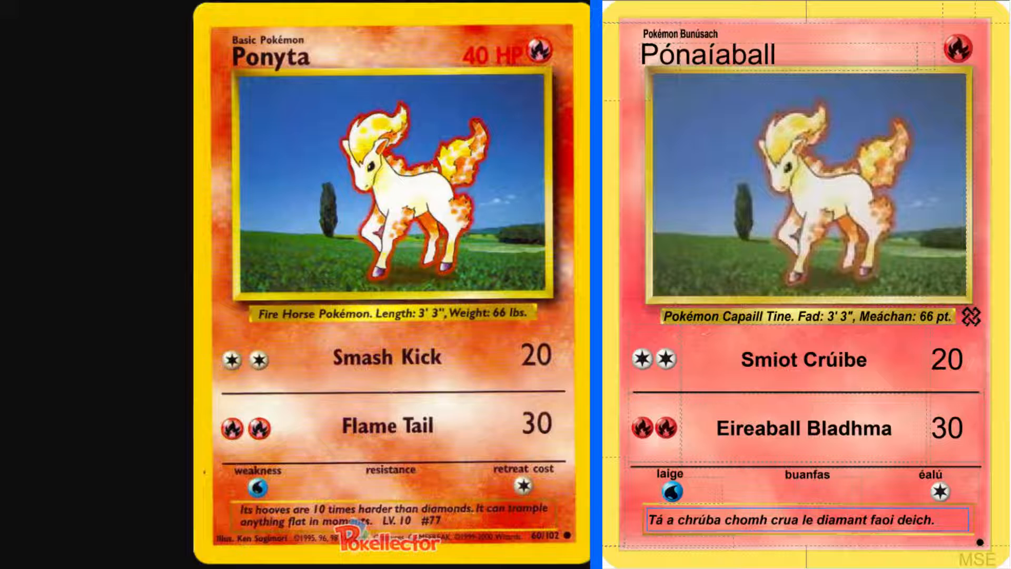
key(alt+Tab)
click(148, 81)
text(tram)
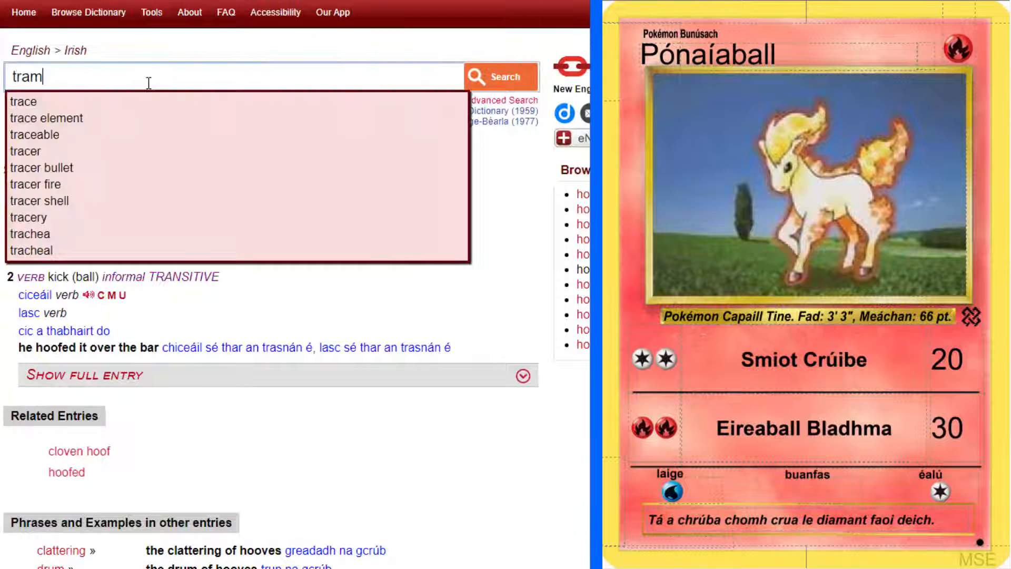
text(ple)
key(Return)
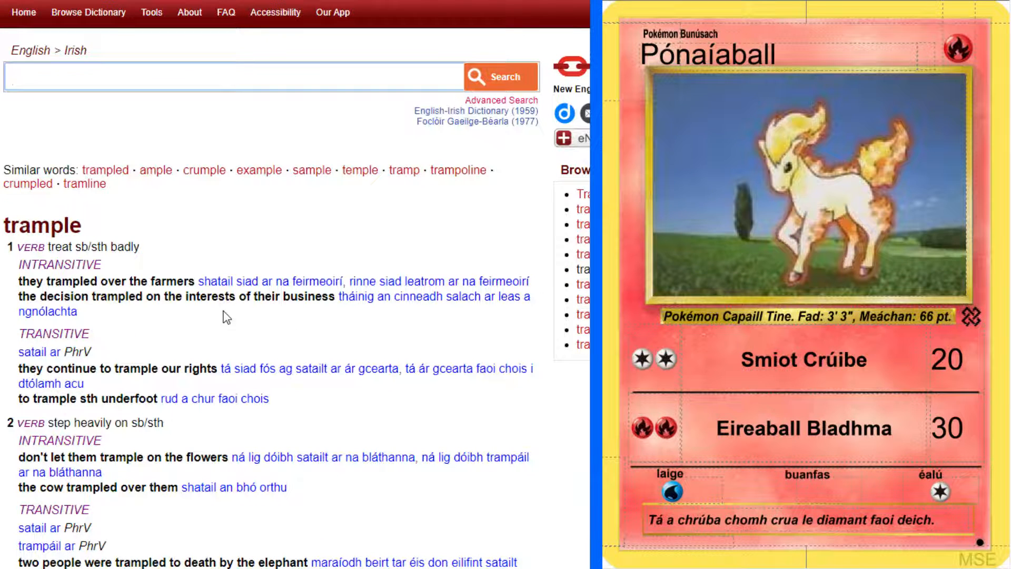
scroll(221, 316, down, 7)
scroll(214, 300, up, 6)
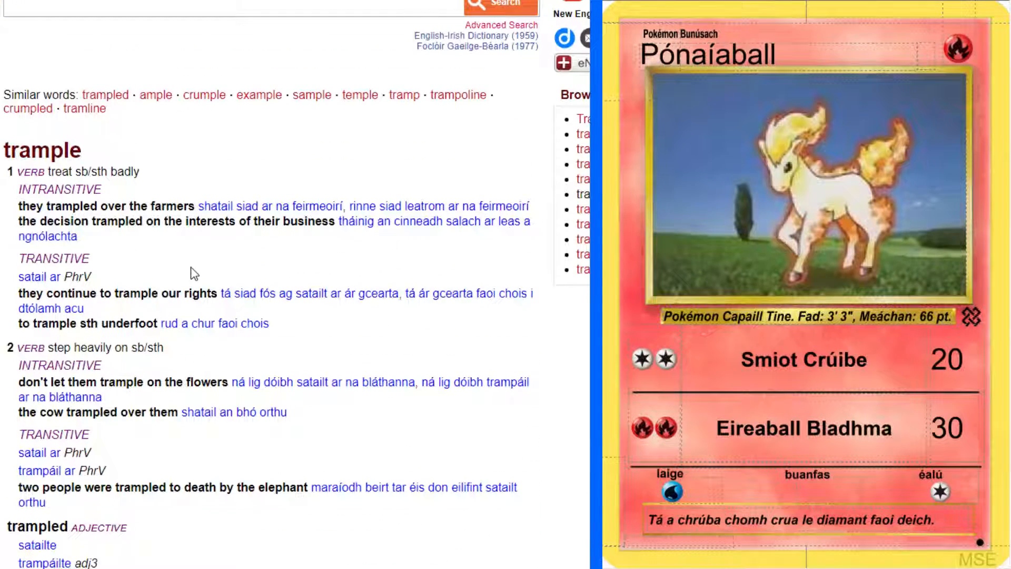
scroll(198, 270, down, 3)
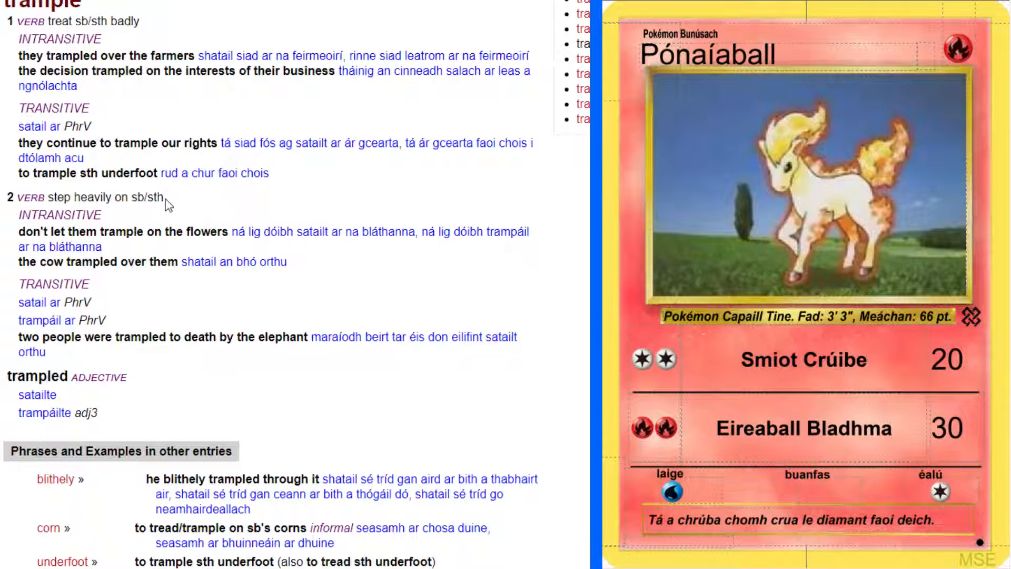
scroll(168, 204, down, 1)
scroll(345, 220, down, 1)
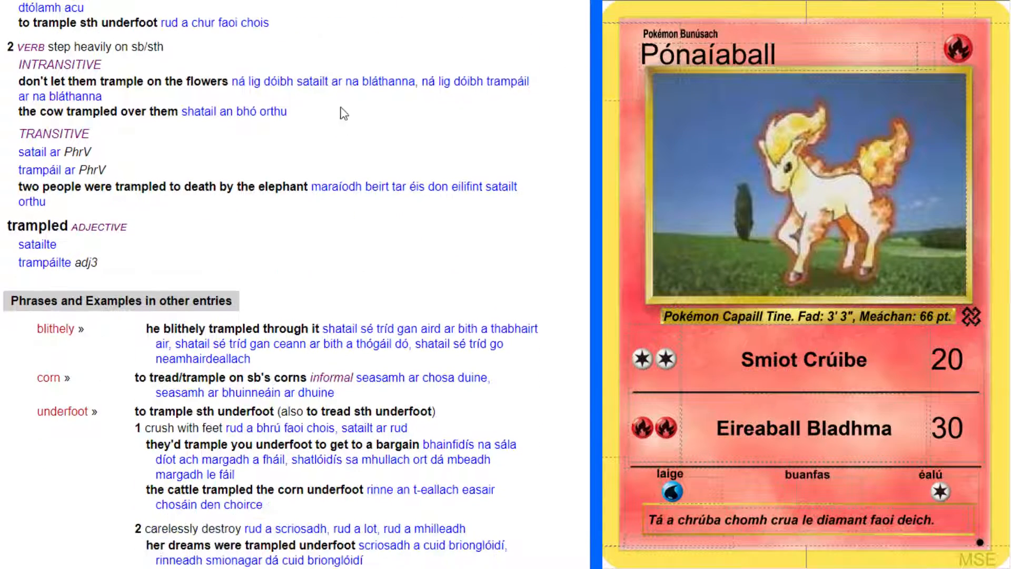
Copy "satailt" from the "trample on the flowers" example and search for it in the Foclóir Gaeilge–Béarla
double_click(314, 84)
key(ctrl+c)
scroll(194, 91, up, 5)
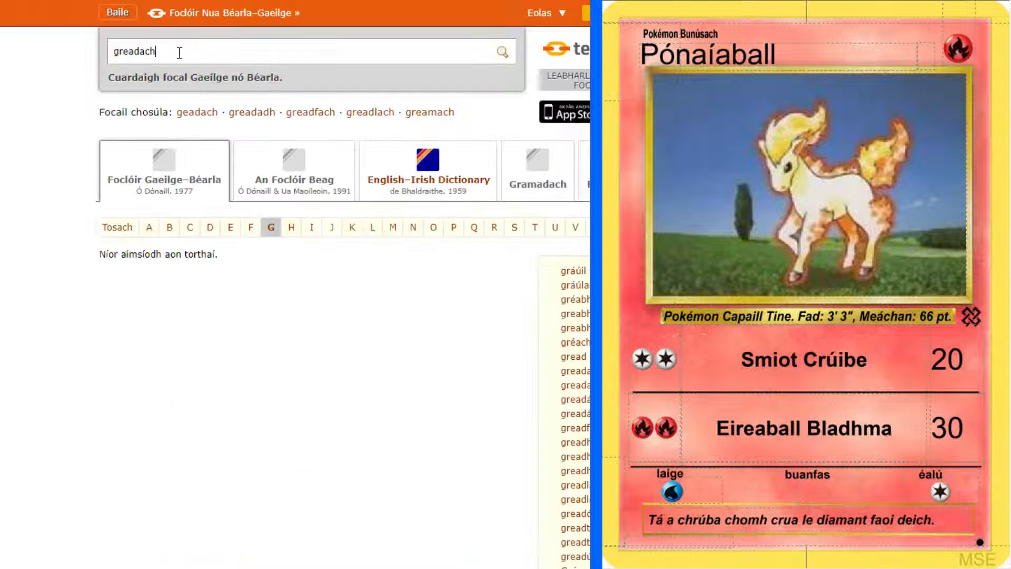
key(ctrl+a)
key(ctrl+v)
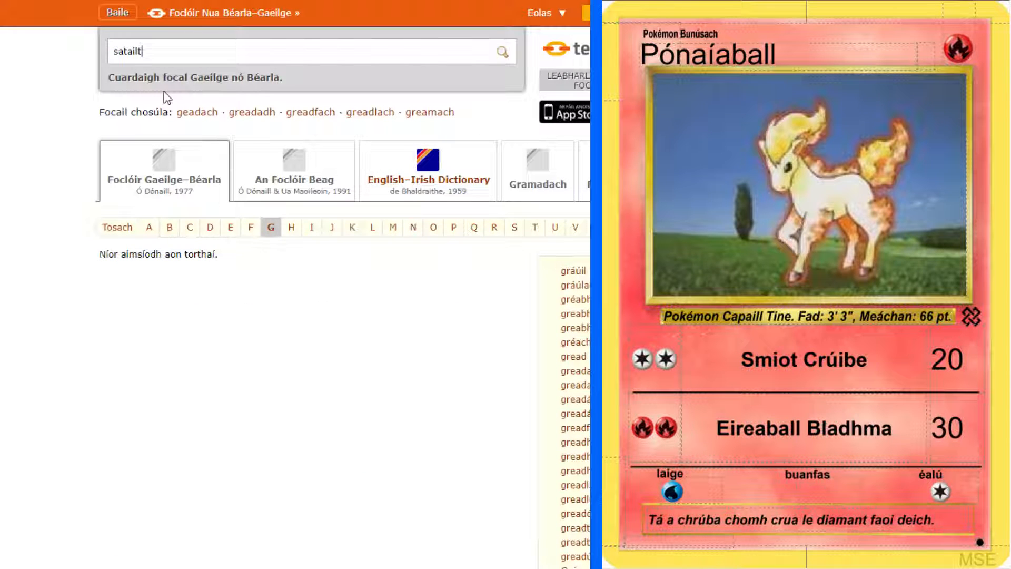
key(Return)
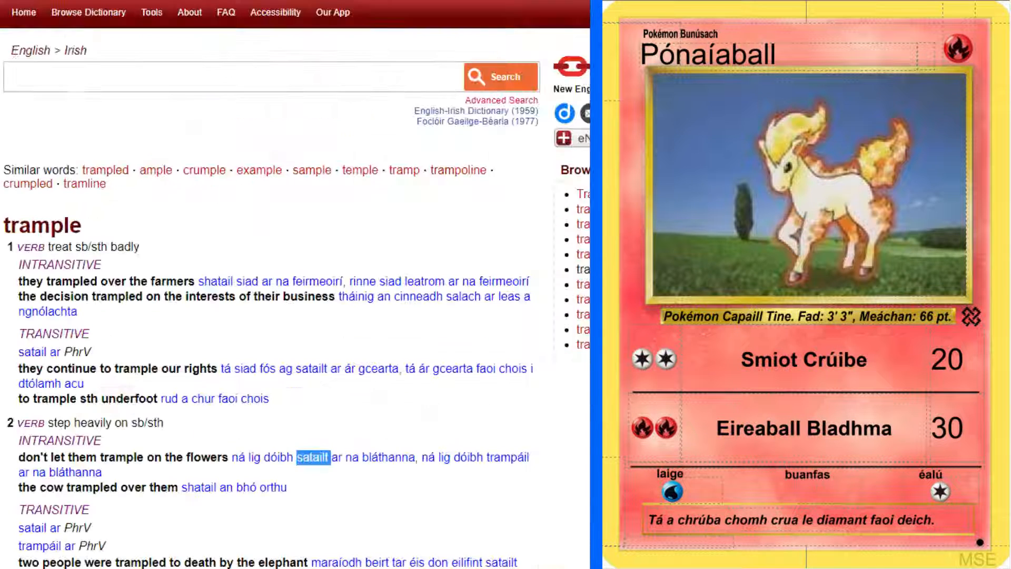
Look up "satail" in the English-Irish dictionary and read the examples in its related "stamp" entry
click(114, 77)
text(tram)
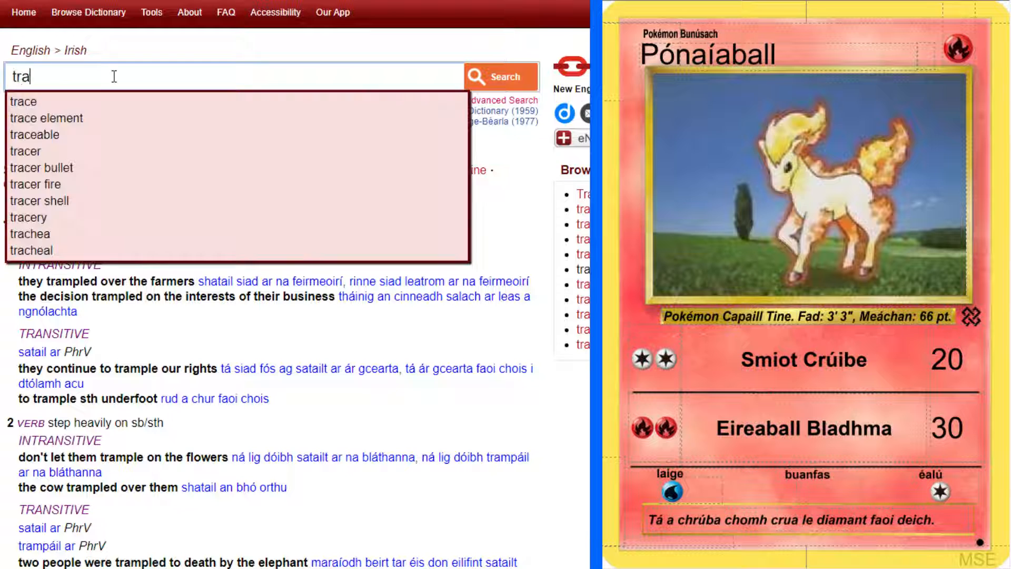
key(BackSpace)
key(BackSpace)
key(BackSpace)
key(BackSpace)
text(satail)
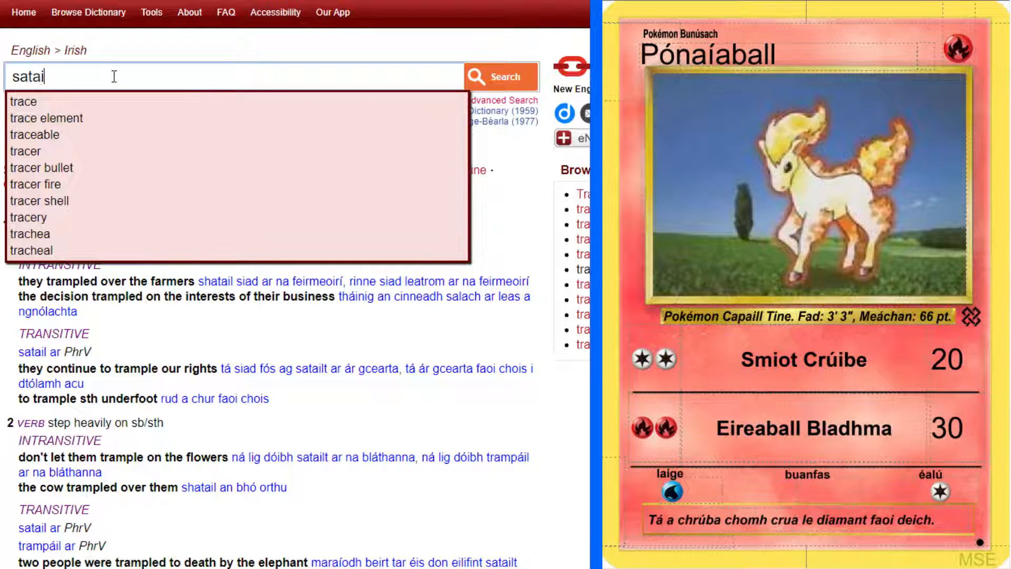
key(Return)
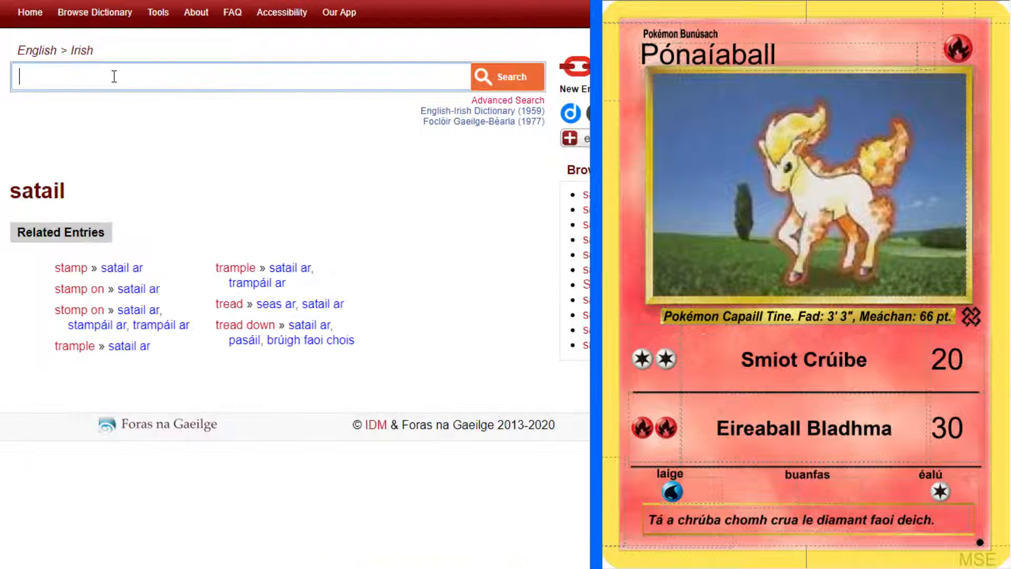
click(128, 270)
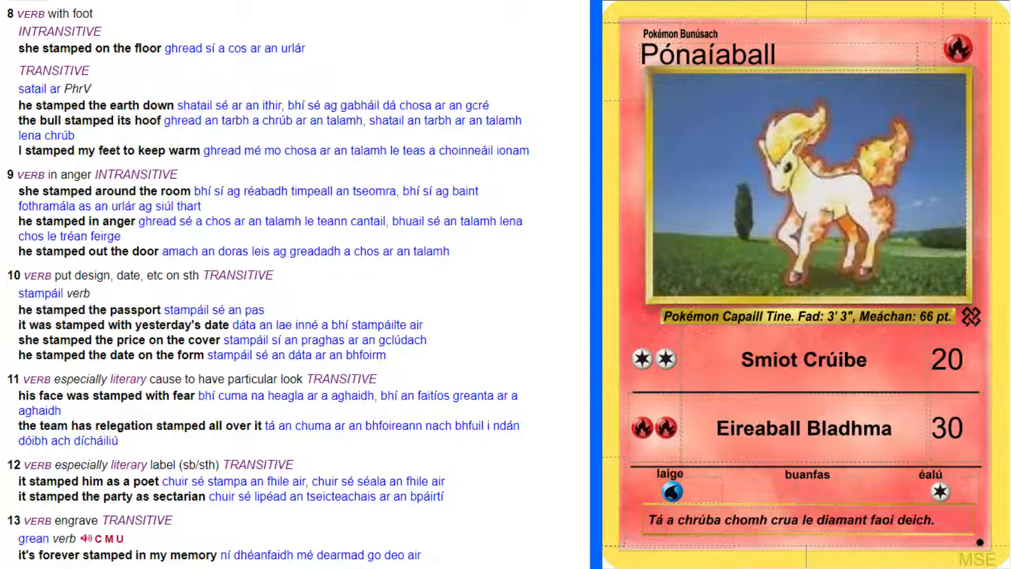
Begin the second sentence of the Pónaíaball flavour text with "Tá sé in ann"
text(s)
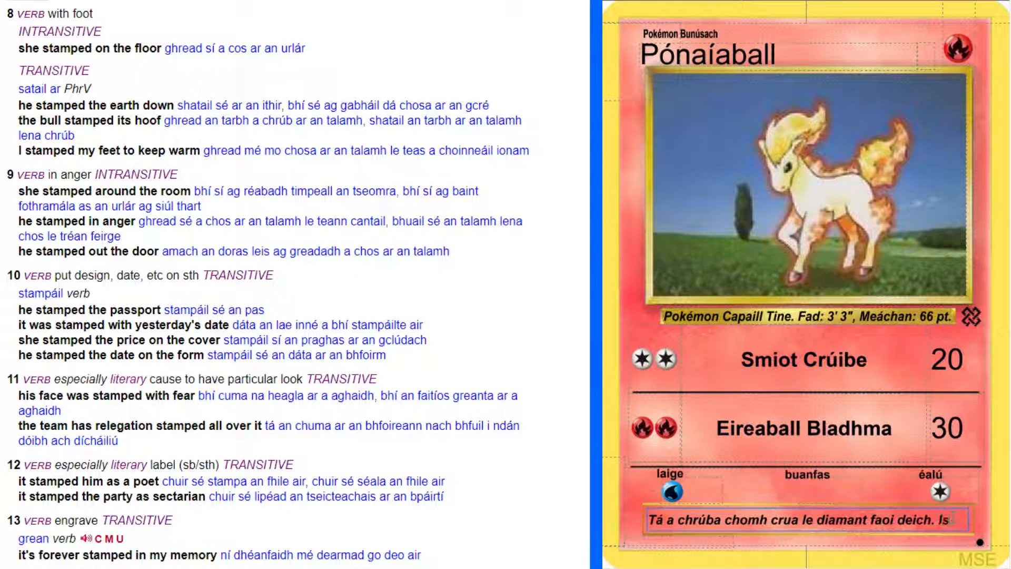
key(BackSpace)
key(BackSpace)
text(Tá s)
key(BackSpace)
key(BackSpace)
key(BackSpace)
text(á sé i)
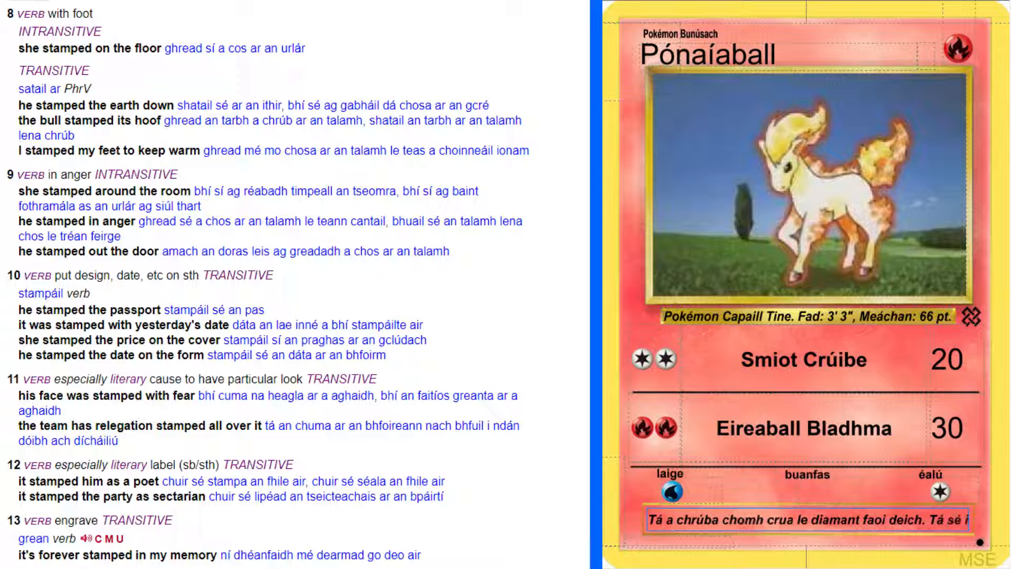
text(an nn)
key(BackSpace)
key(BackSpace)
key(BackSpace)
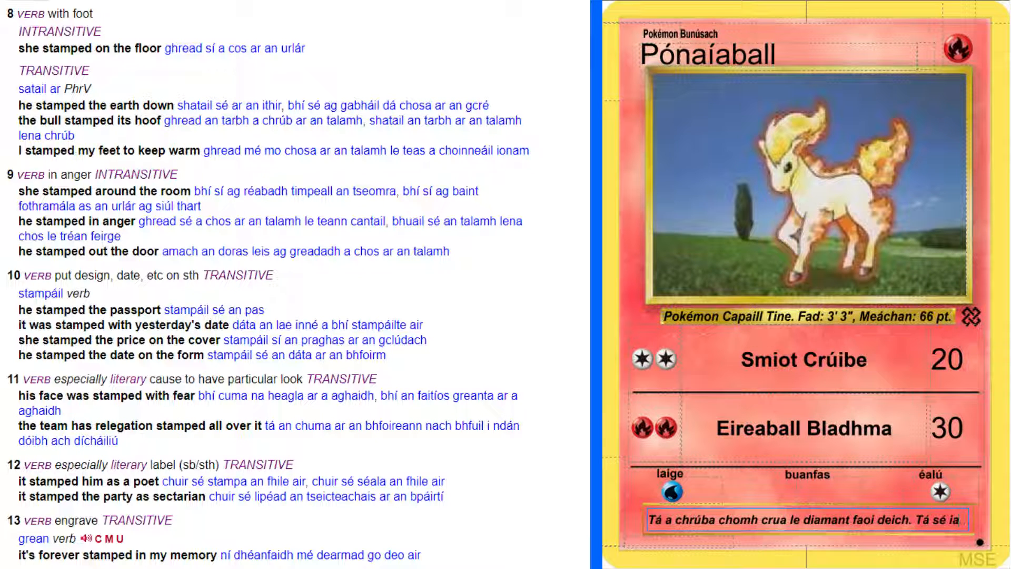
key(BackSpace)
text(n ann satail)
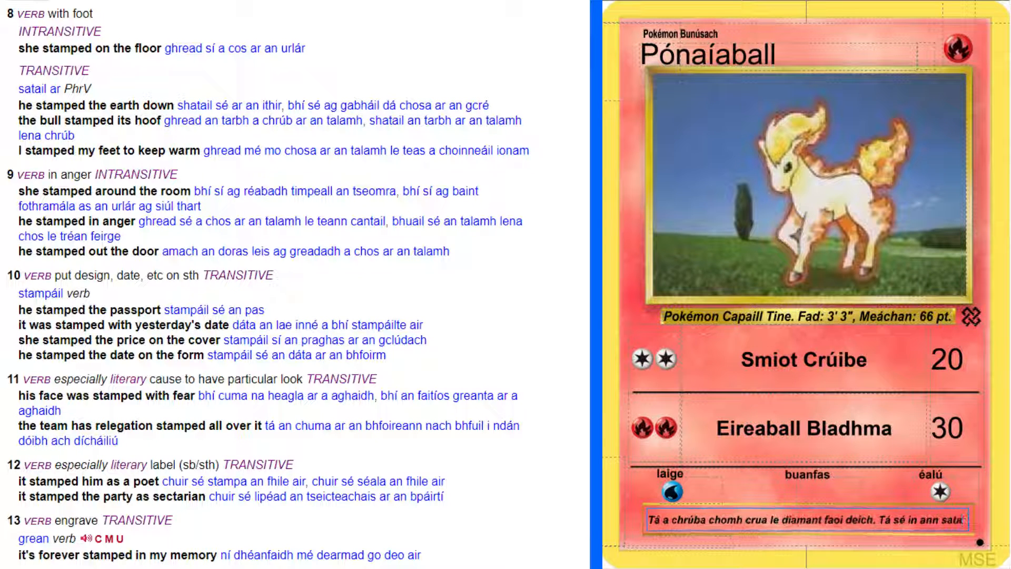
text(t a)
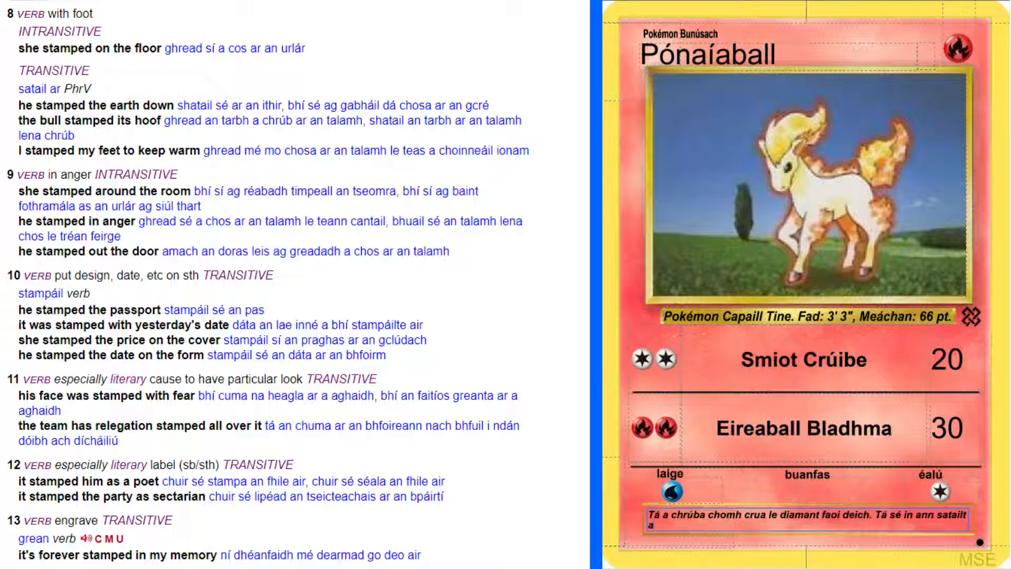
text(rud ar bith)
key(BackSpace)
key(BackSpace)
key(BackSpace)
key(BackSpace)
key(BackSpace)
key(BackSpace)
key(BackSpace)
key(BackSpace)
key(BackSpace)
key(BackSpace)
key(BackSpace)
key(BackSpace)
key(BackSpace)
key(BackSpace)
key(BackSpace)
key(BackSpace)
key(BackSpace)
key(BackSpace)
key(BackSpace)
key(BackSpace)
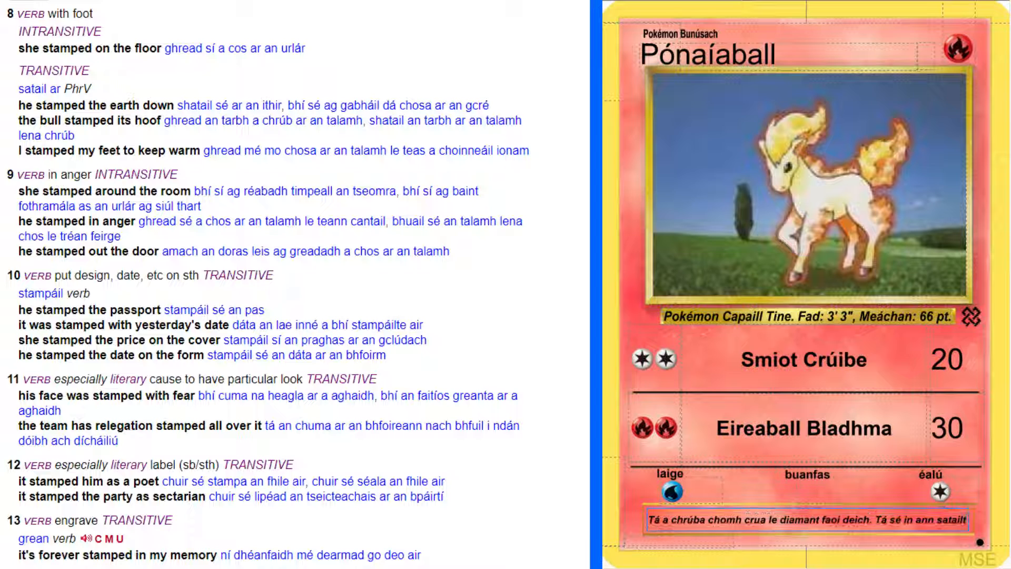
key(BackSpace)
key(BackSpace)
Complete the second flavour text sentence with "rud ar bith a satailt chun talamh."
text(ru)
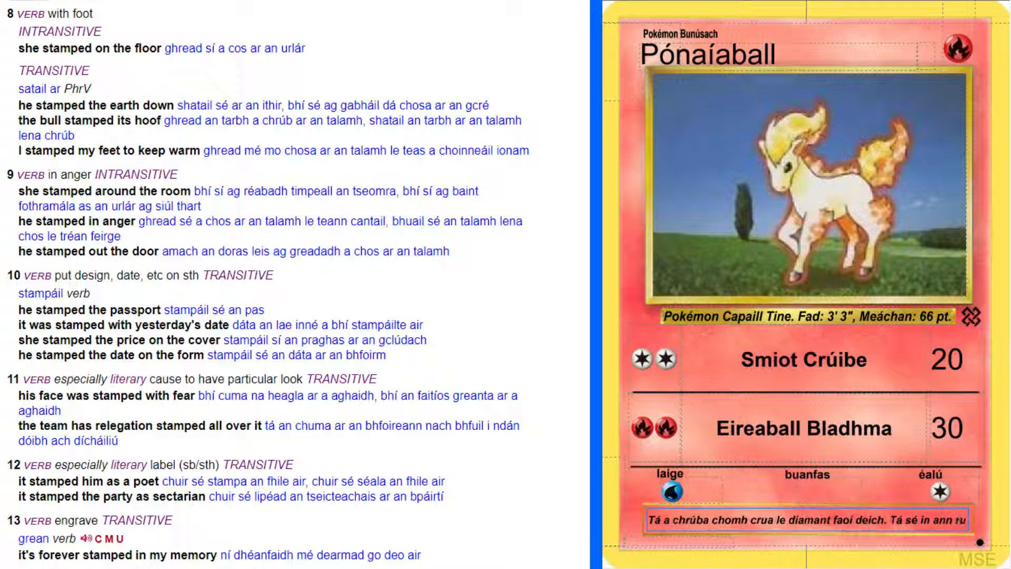
text(d ar bith a satailt)
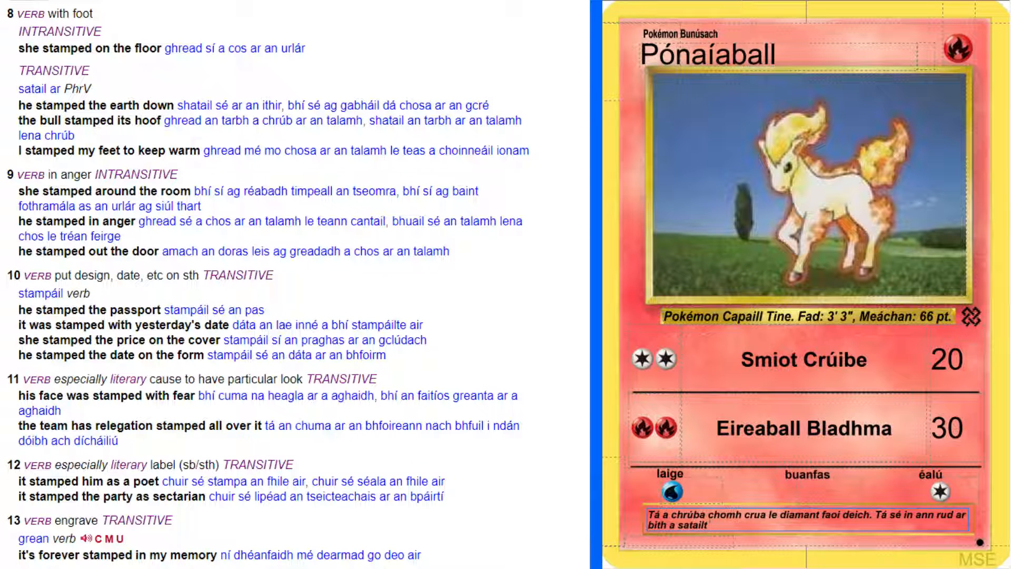
text( chun talamh.)
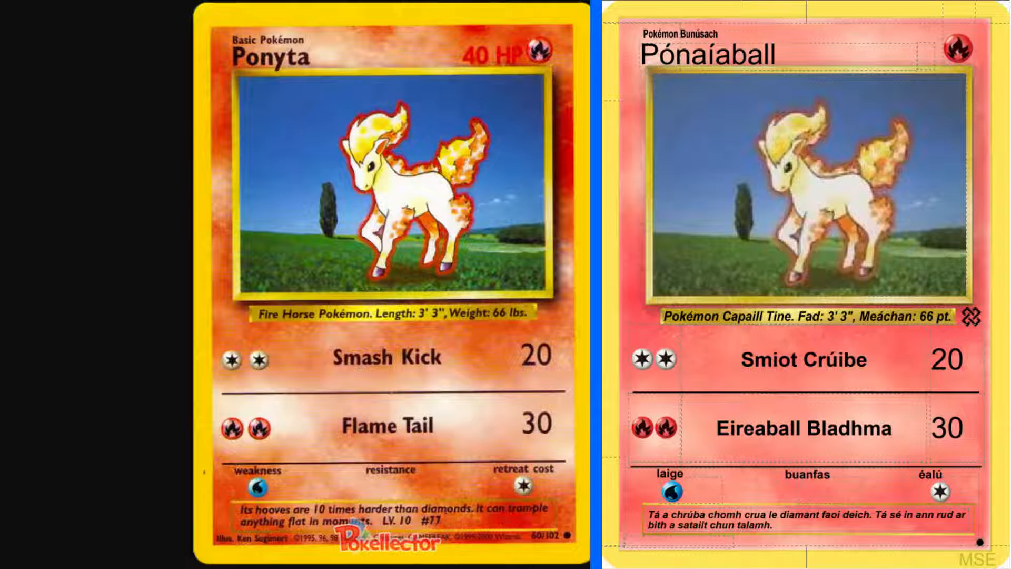
Append the level and Pokédex number "Lbh.10 #77" to the flavour text
click(804, 527)
text(Lbh.10)
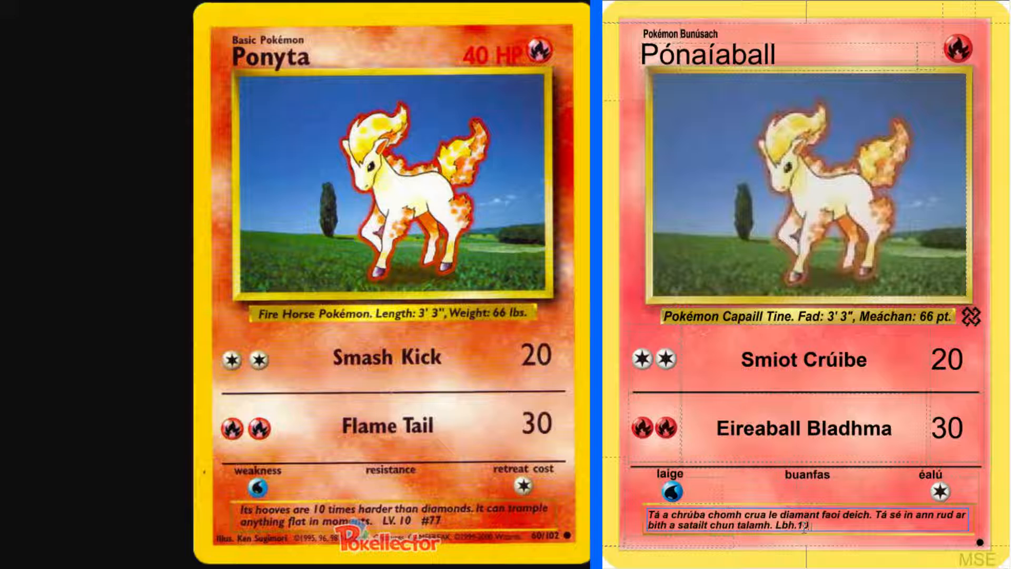
text( #77)
Fill in the illustrator credit with "Mais" followed by the illustrator's name from the original card
click(663, 543)
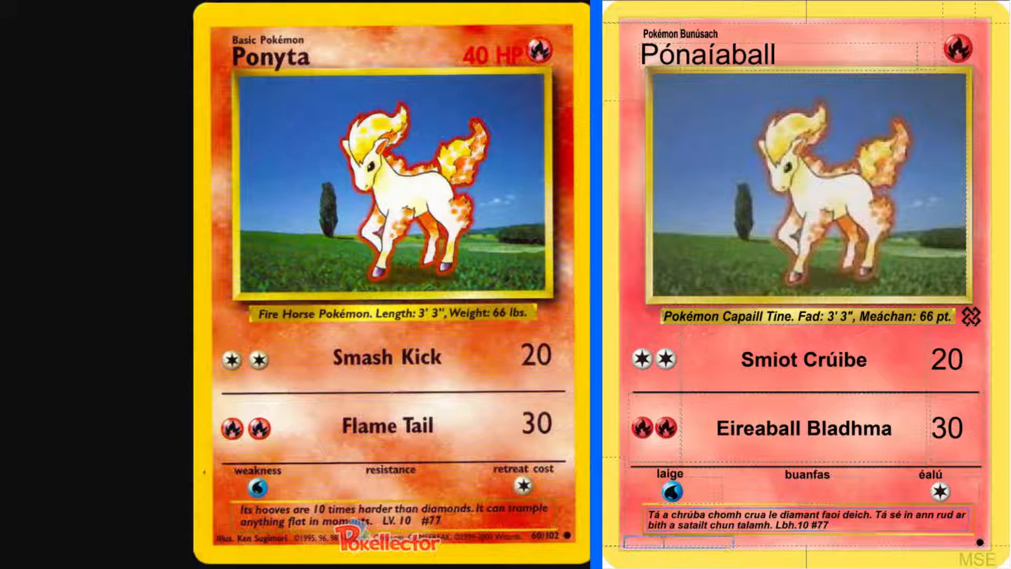
text(Mais Ken Sughimo)
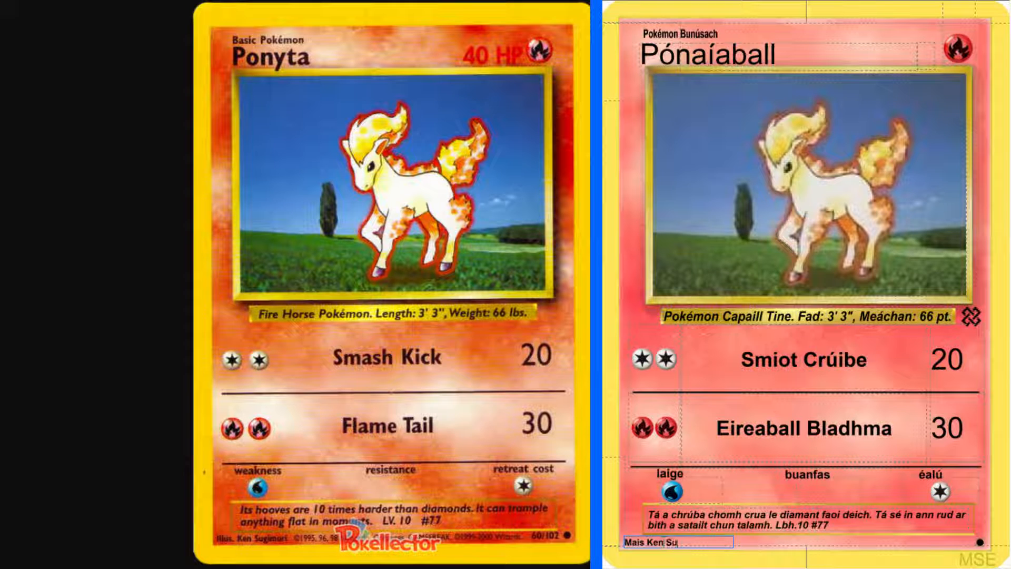
key(BackSpace)
key(BackSpace)
key(BackSpace)
key(BackSpace)
text(imori)
key(Tab)
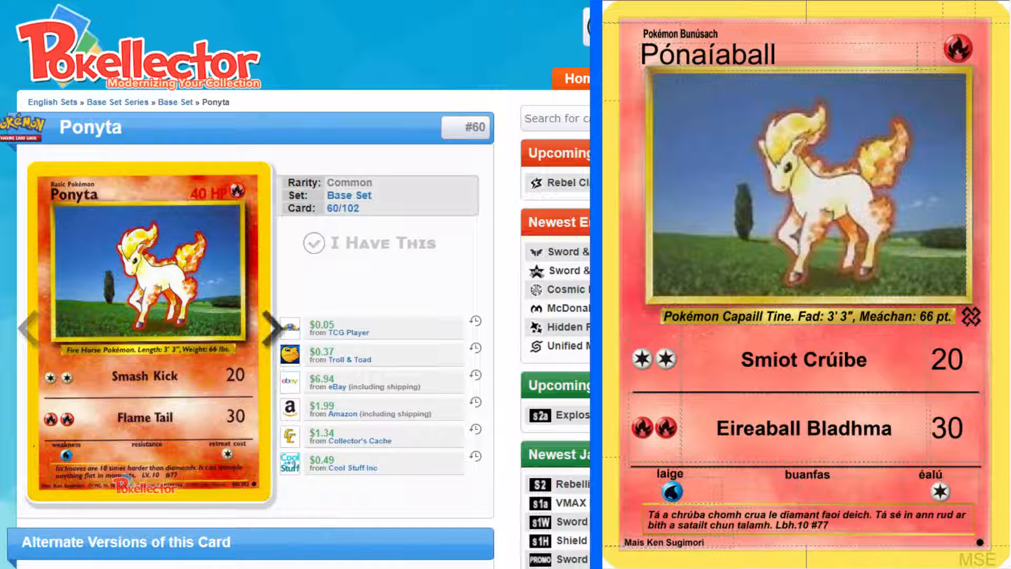
Go to the next reference card, Rattata, and add a new blank card with the Colorless type
click(273, 328)
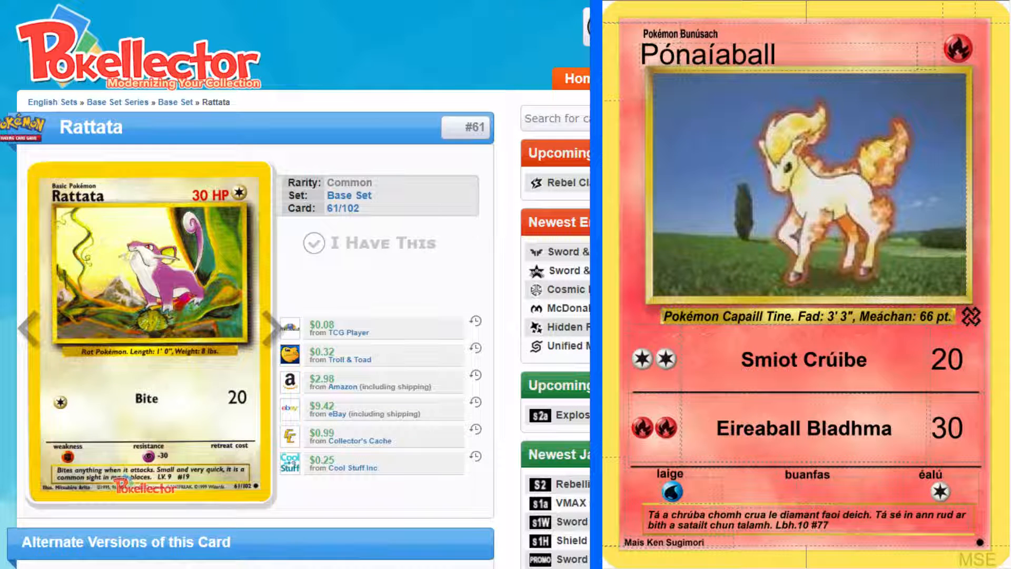
key(ctrl+Return)
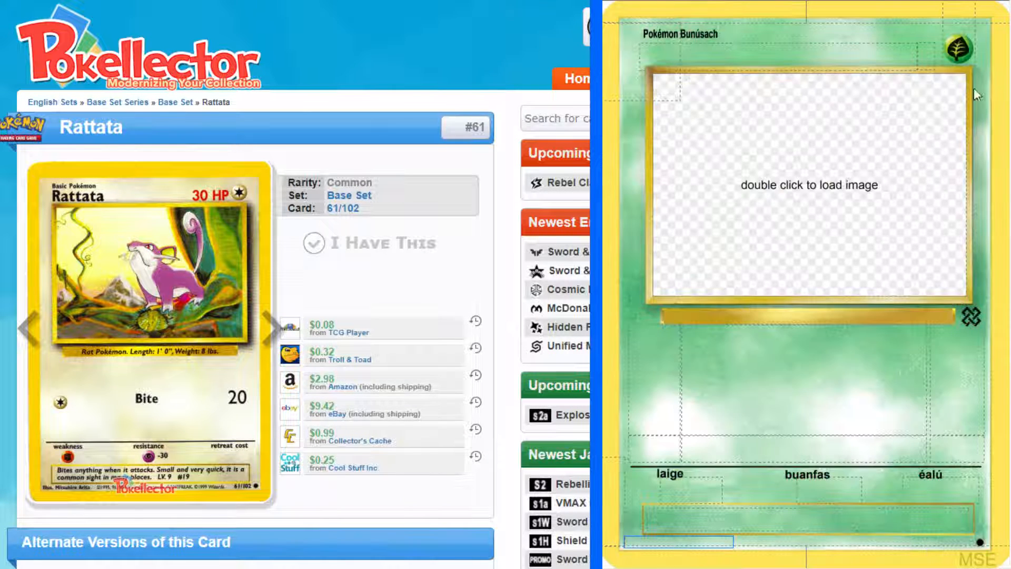
click(955, 53)
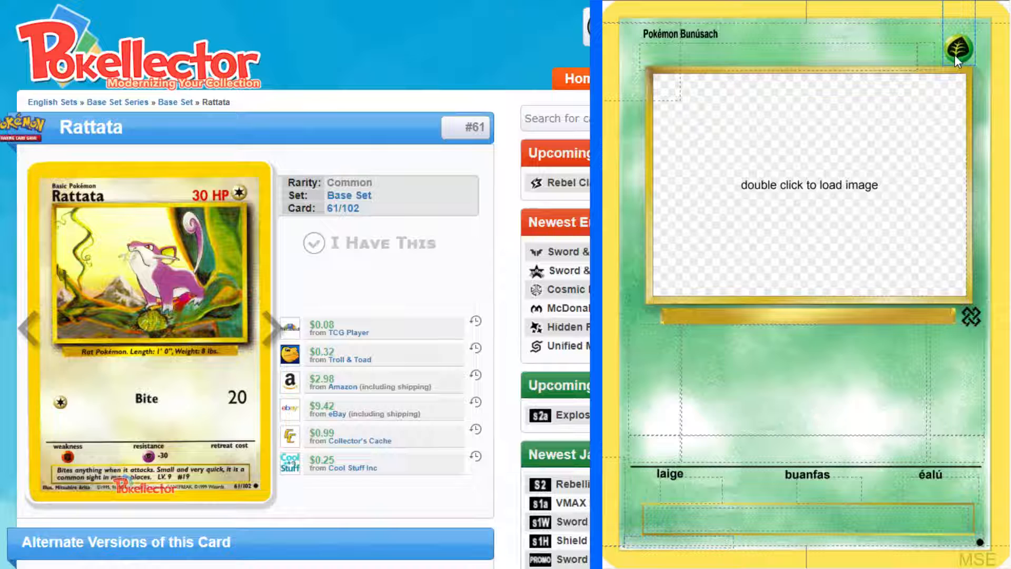
click(913, 129)
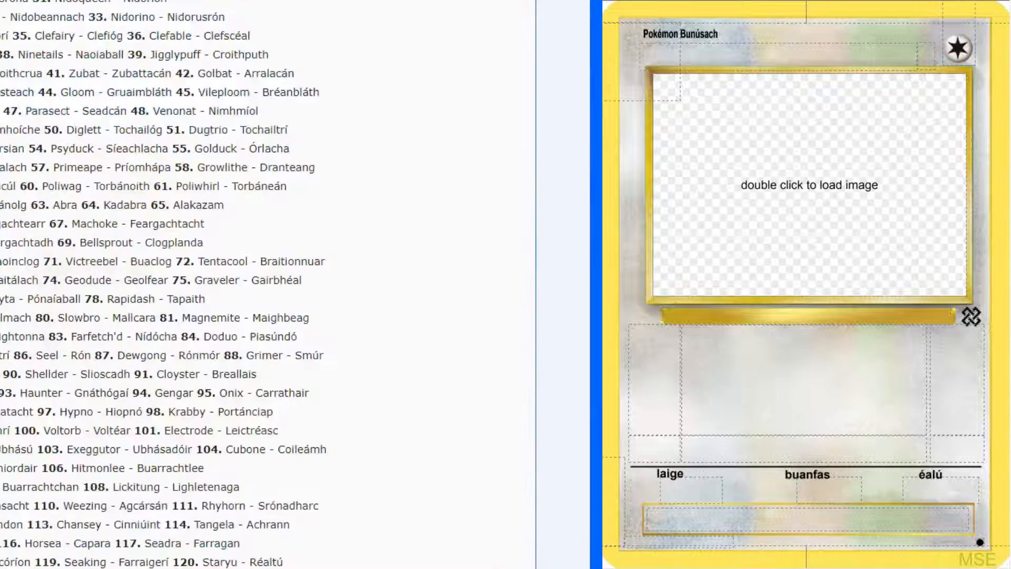
Copy Rattata's Irish name "Franchadhcach" from the list of translated Pokémon names into the new card's name
scroll(474, 285, up, 8)
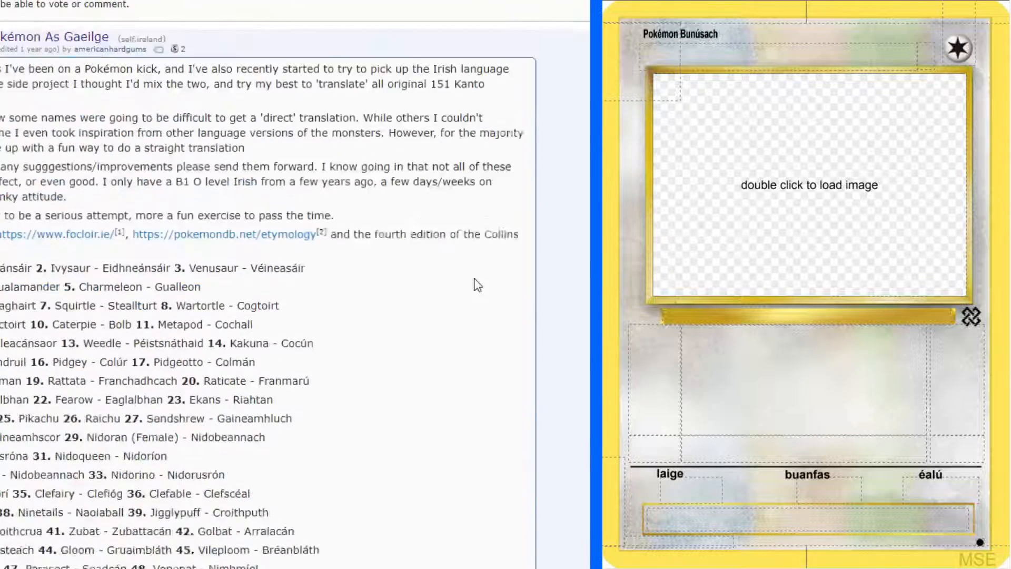
scroll(350, 324, down, 4)
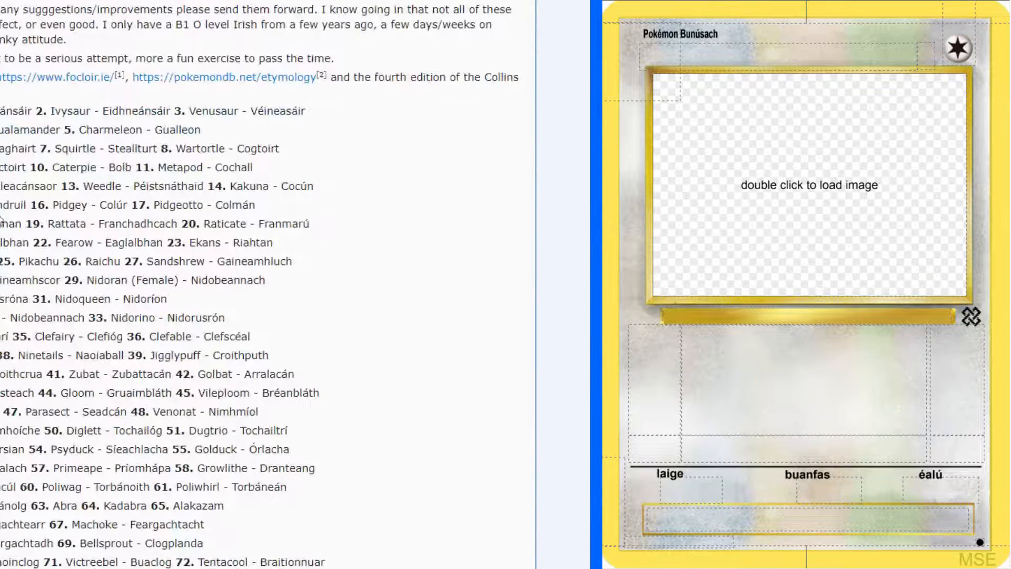
double_click(130, 225)
key(ctrl+c)
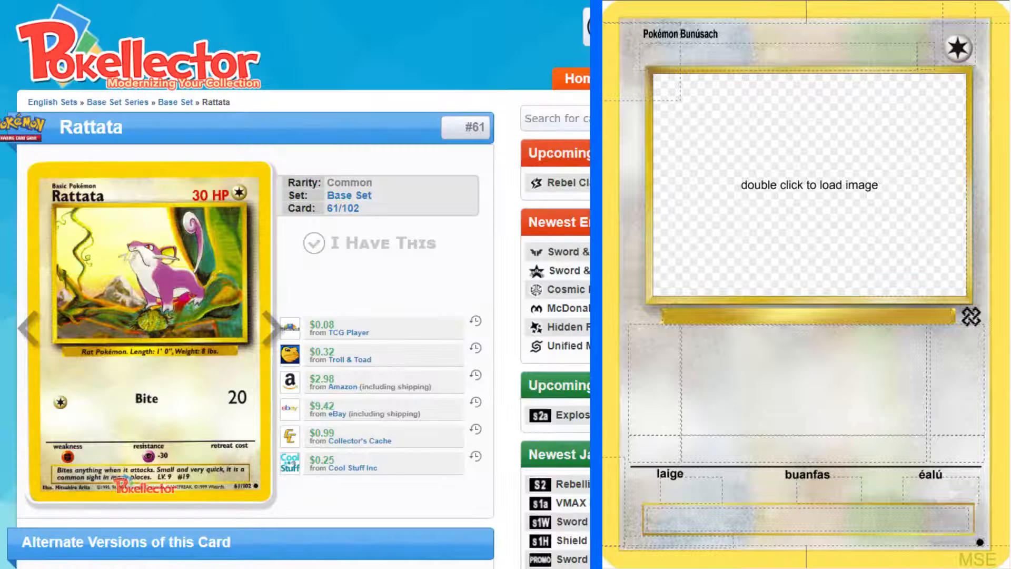
click(824, 58)
key(ctrl+v)
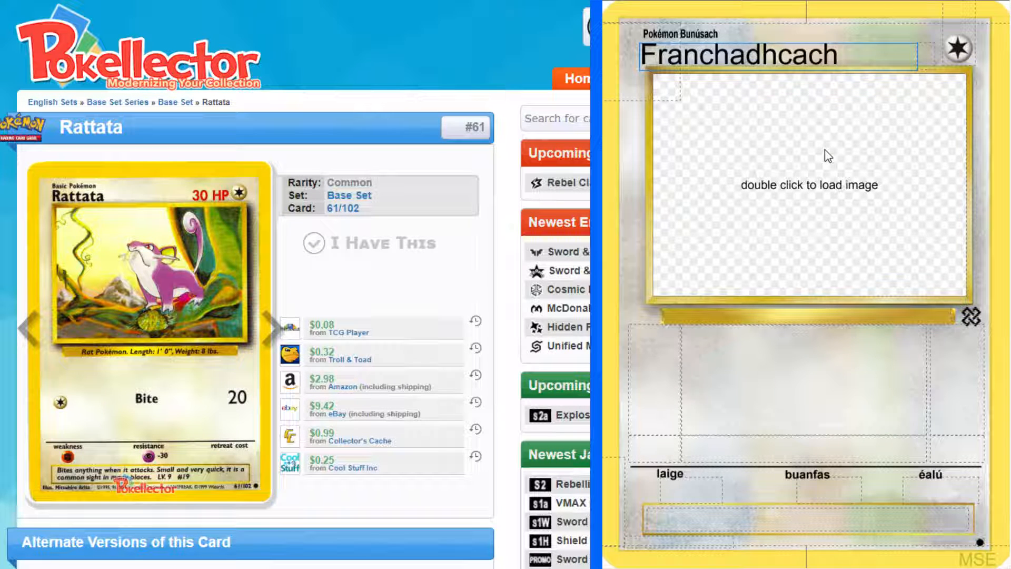
Load the Rattata artwork into the card's picture frame and set the hit points to "30 PS"
double_click(825, 151)
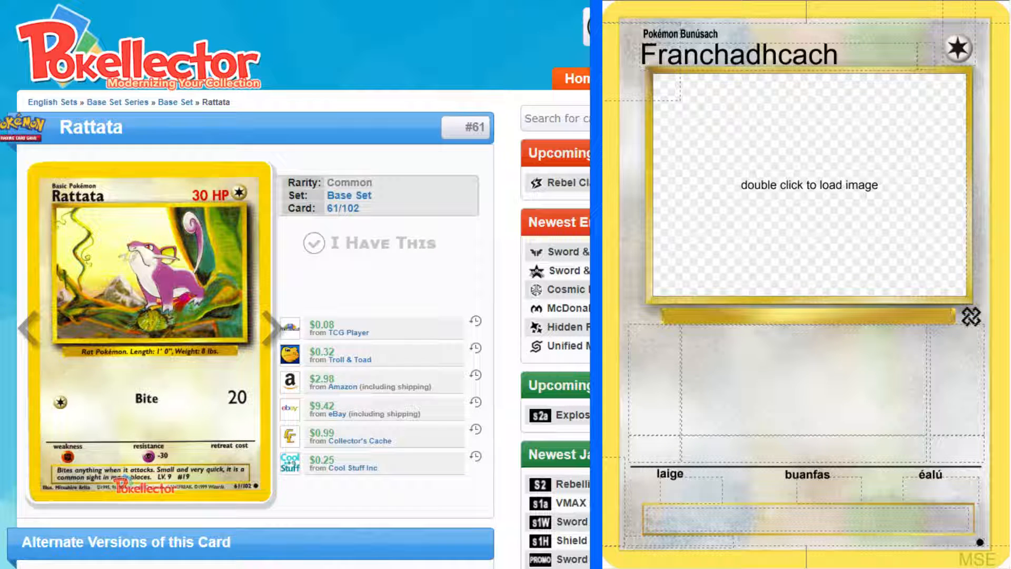
click(871, 242)
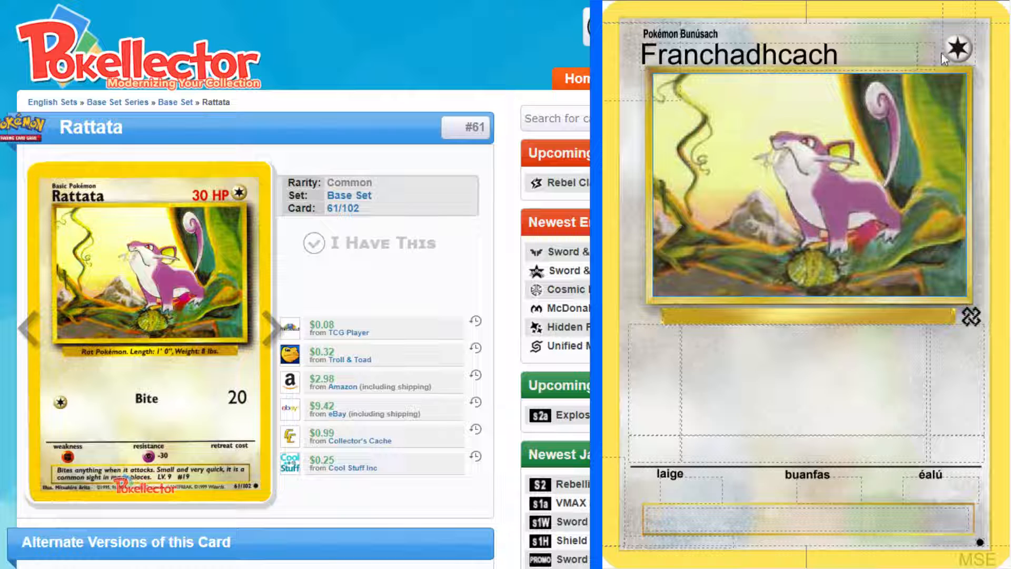
click(925, 64)
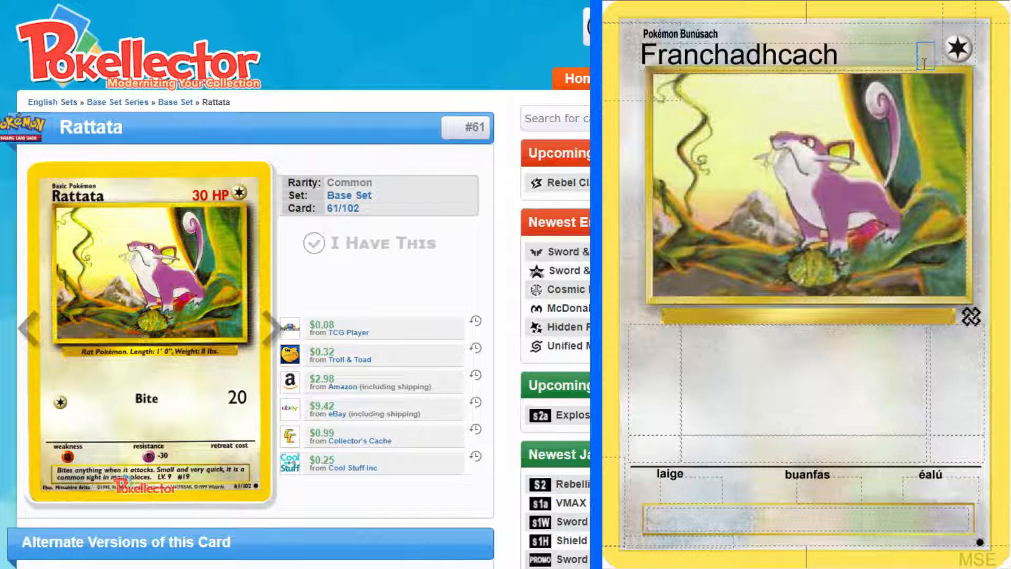
text(30 PS)
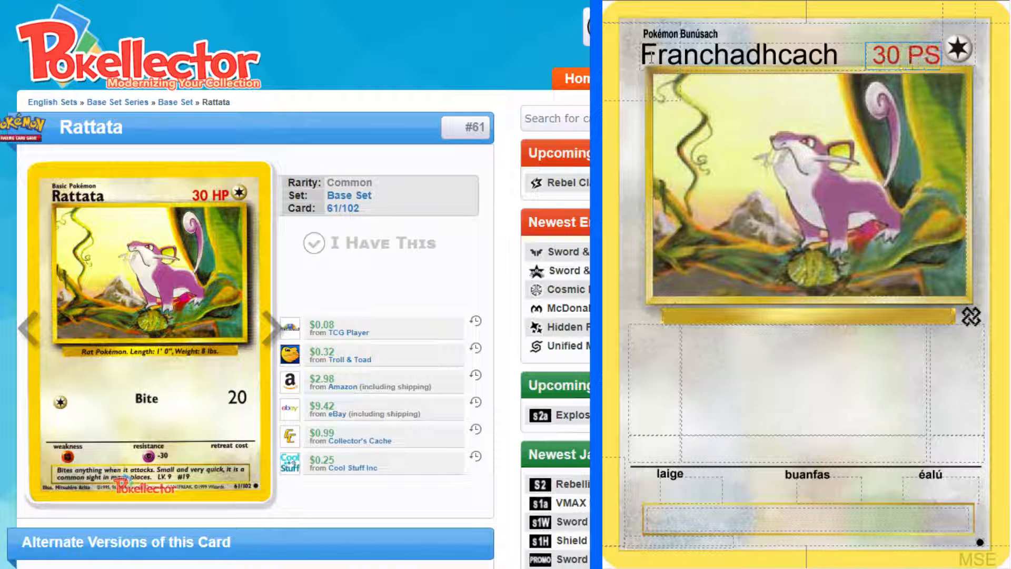
Enlarge the original Rattata card for reference and start the species line under the artwork with "Pokémon Franca"
click(715, 320)
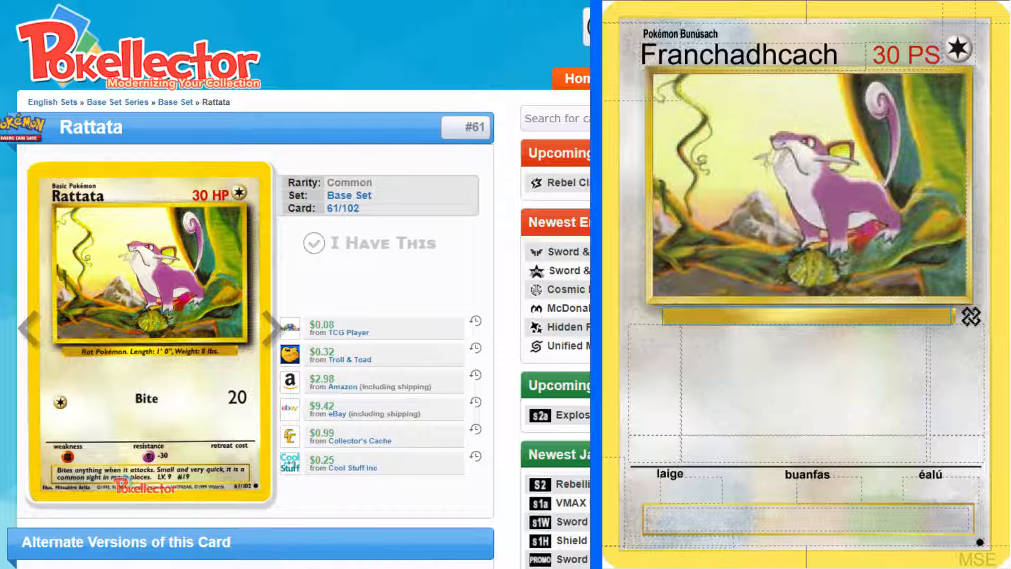
click(138, 270)
click(474, 1)
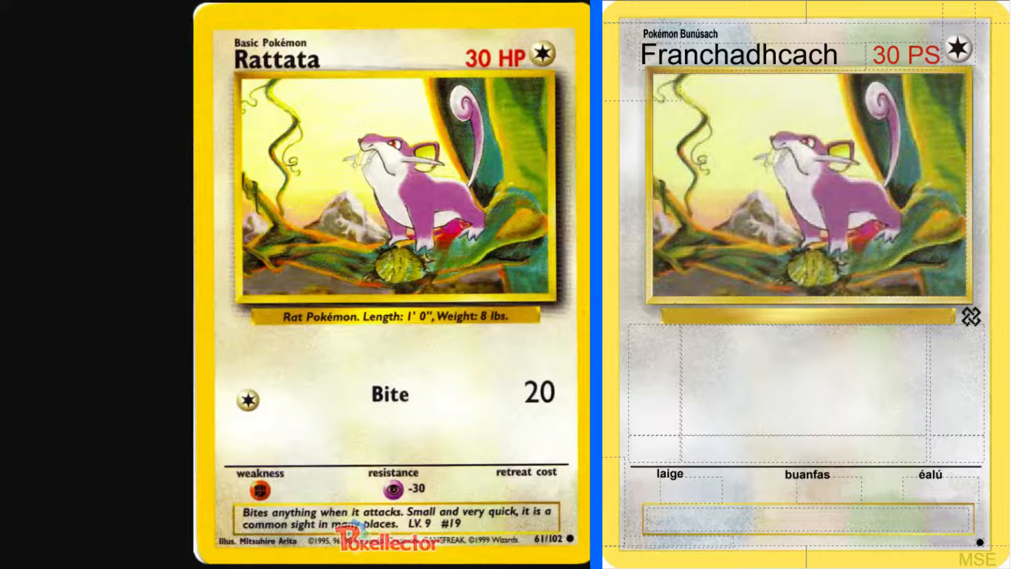
click(728, 316)
text(Pok)
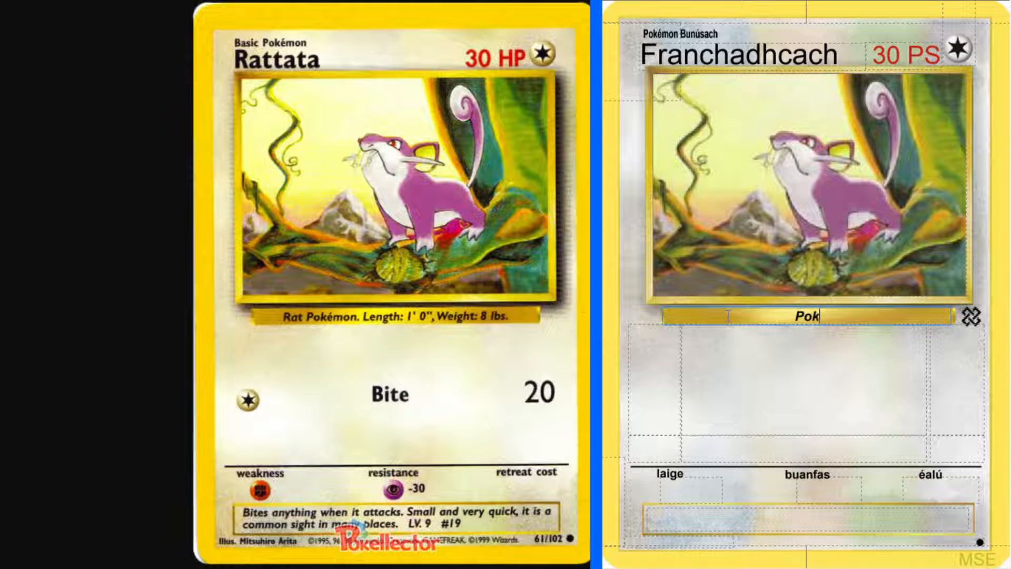
text(émon Fran)
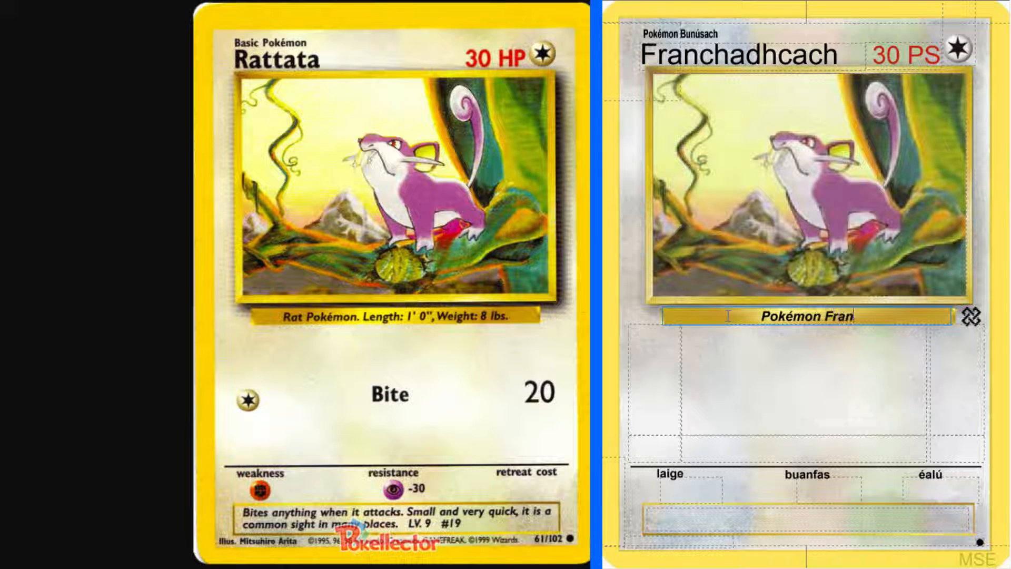
text(c)
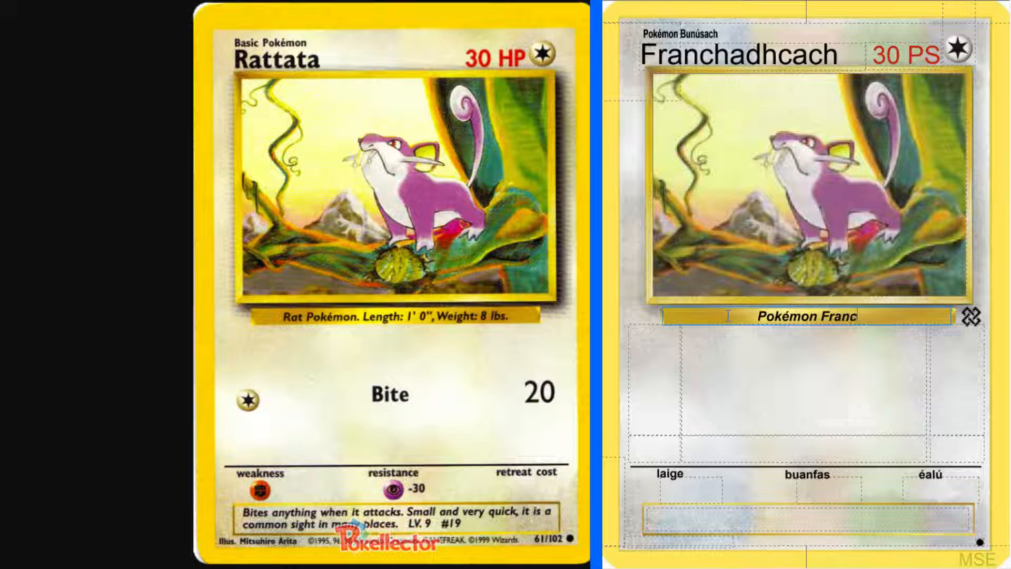
text(a)
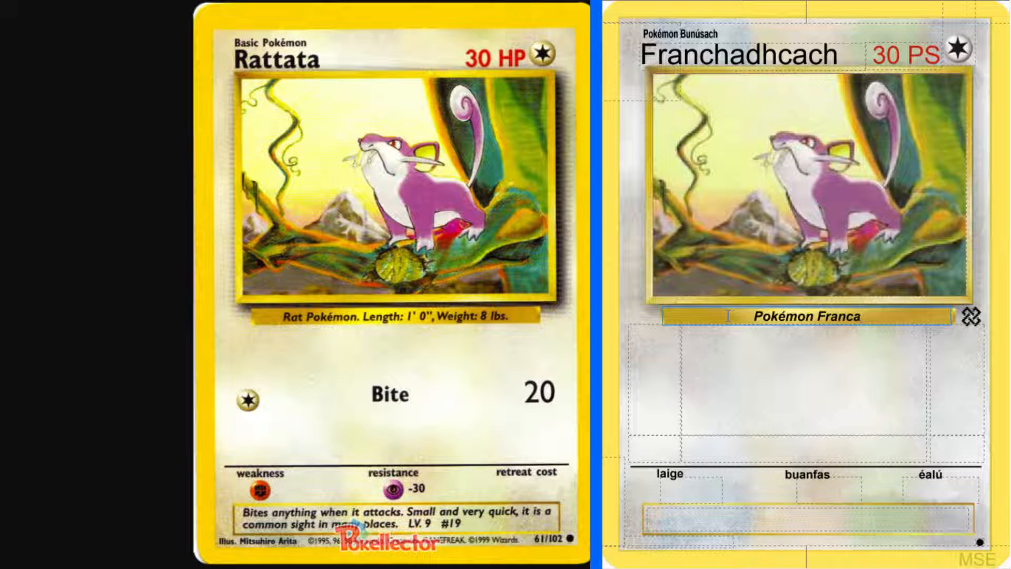
Look up "rat" in the English-Irish dictionary and check the singular and plural forms of "francach"
click(71, 1)
scroll(70, 51, up, 15)
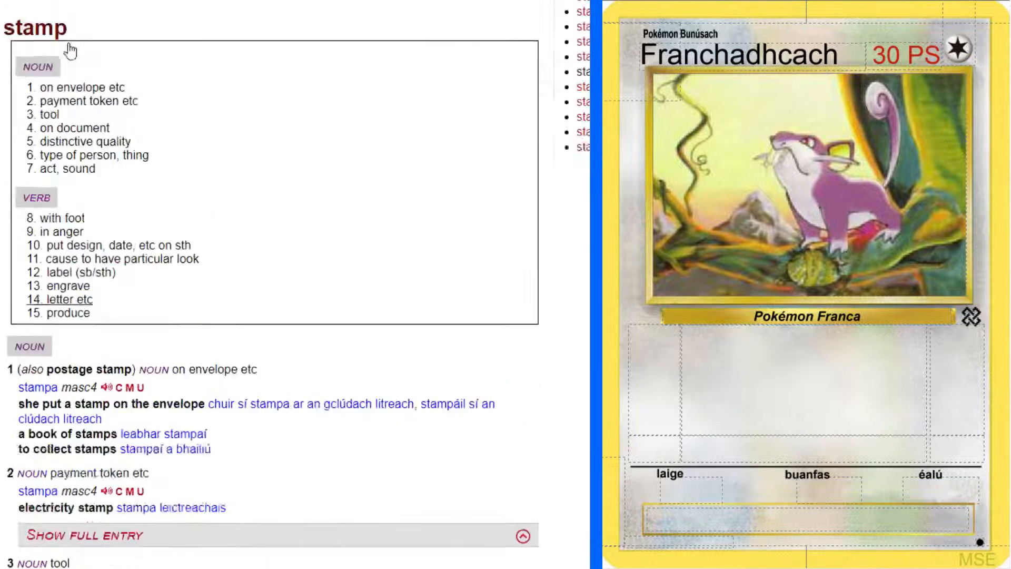
scroll(70, 51, up, 4)
click(76, 69)
text(rat)
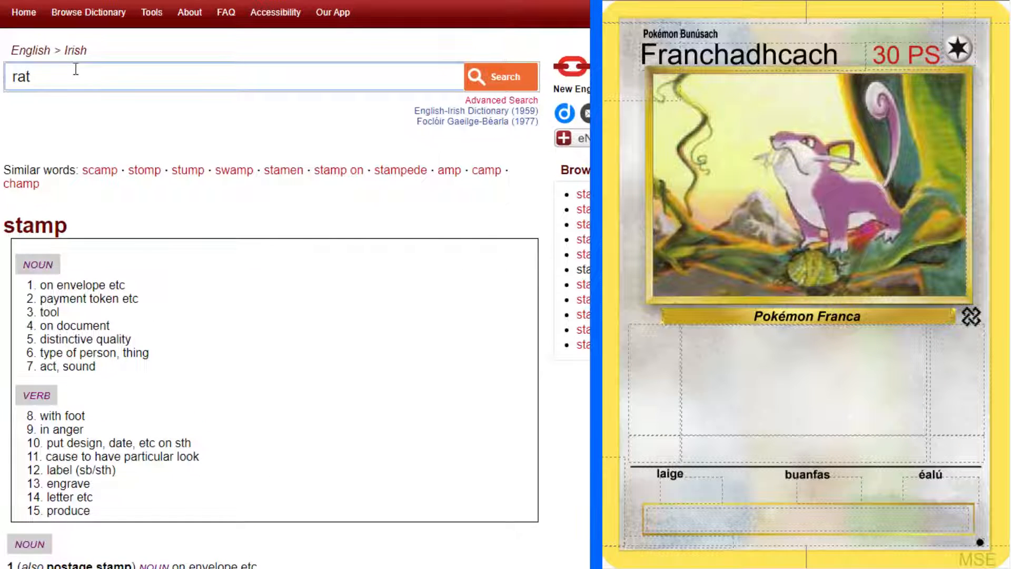
key(Return)
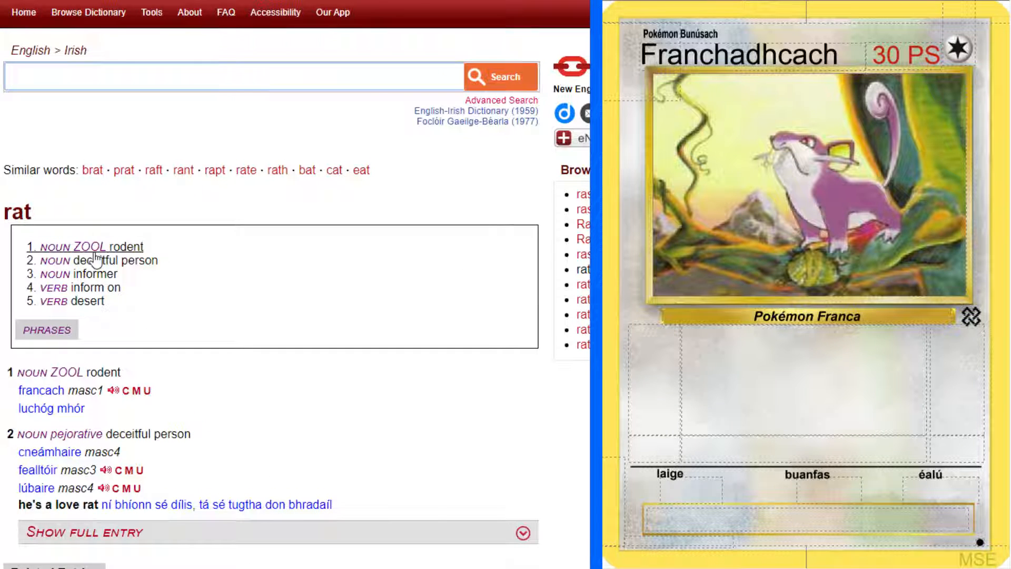
click(89, 396)
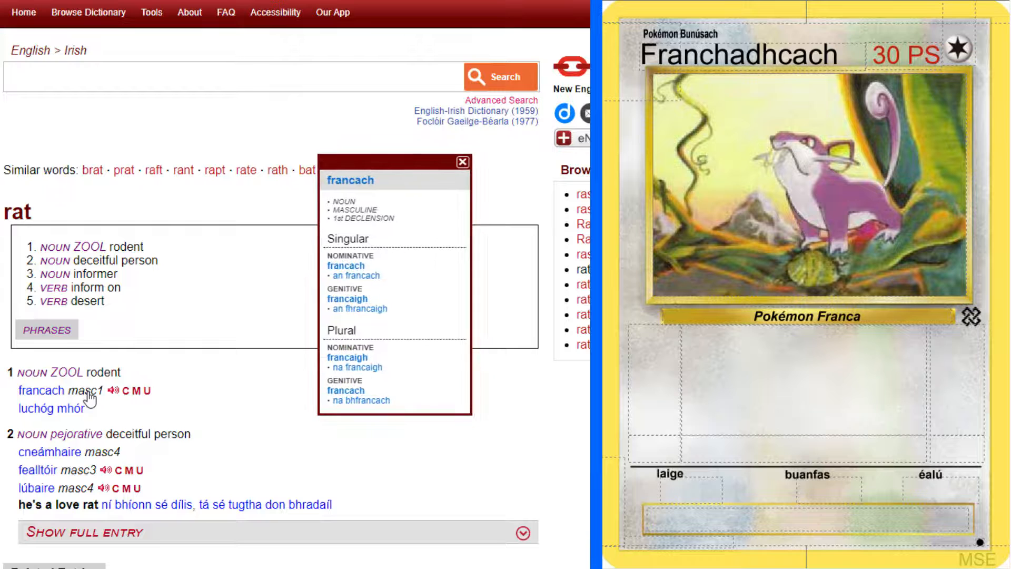
click(462, 162)
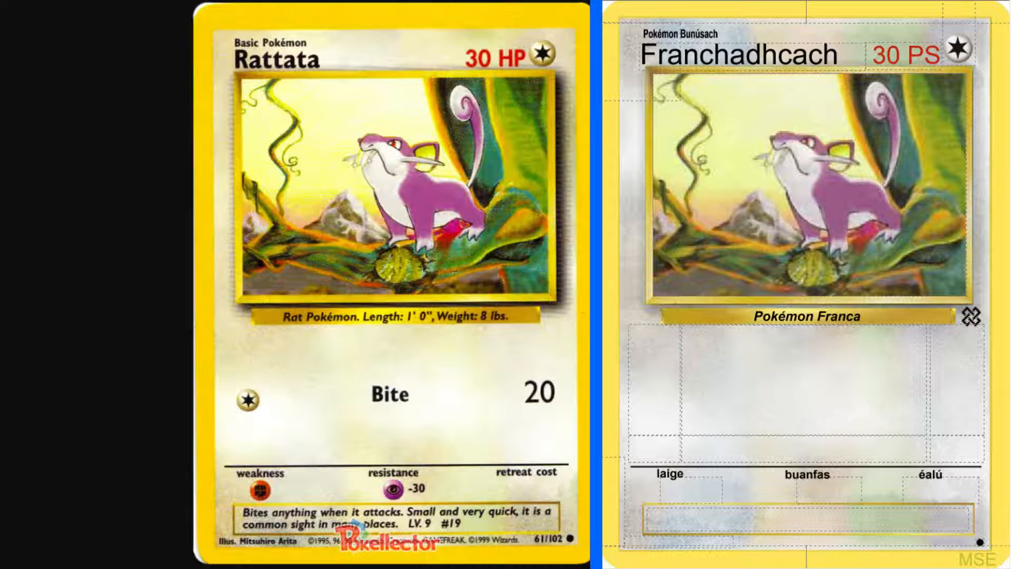
Complete the species line as "Pokémon Francaigh. Fad: 1' 0", Meáchan: 8 pt."
click(869, 317)
text(igh)
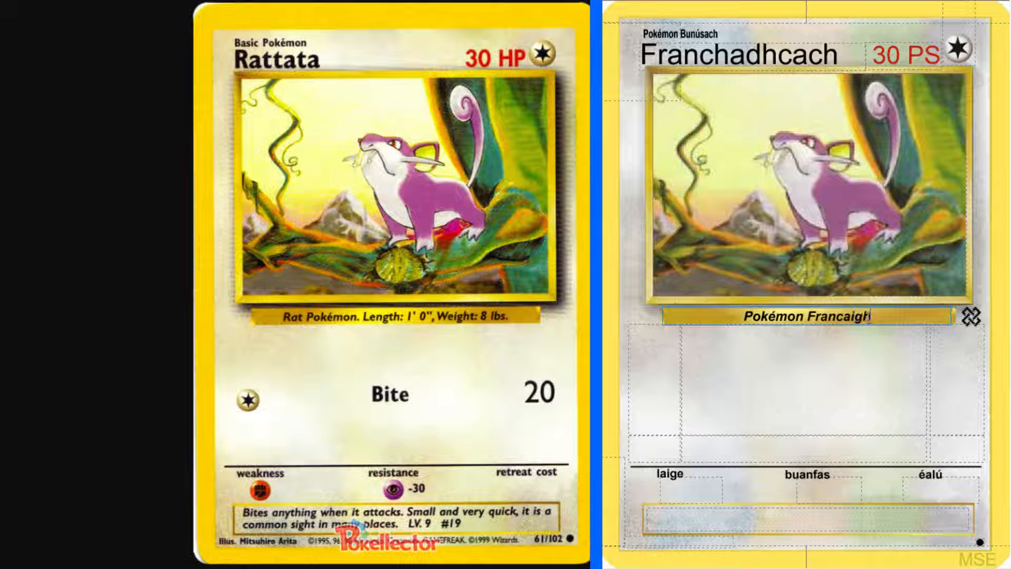
text(. F)
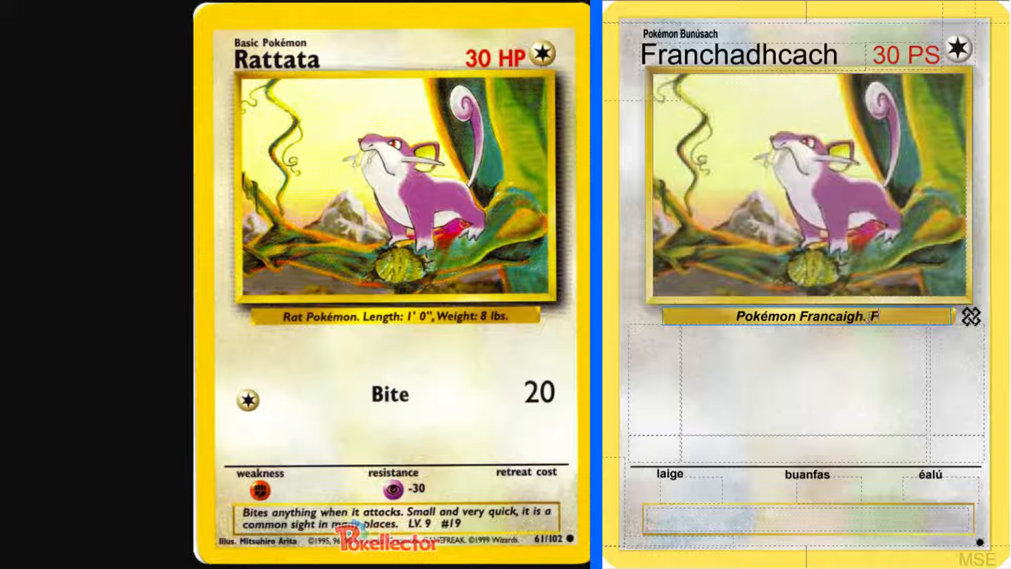
text(ad:)
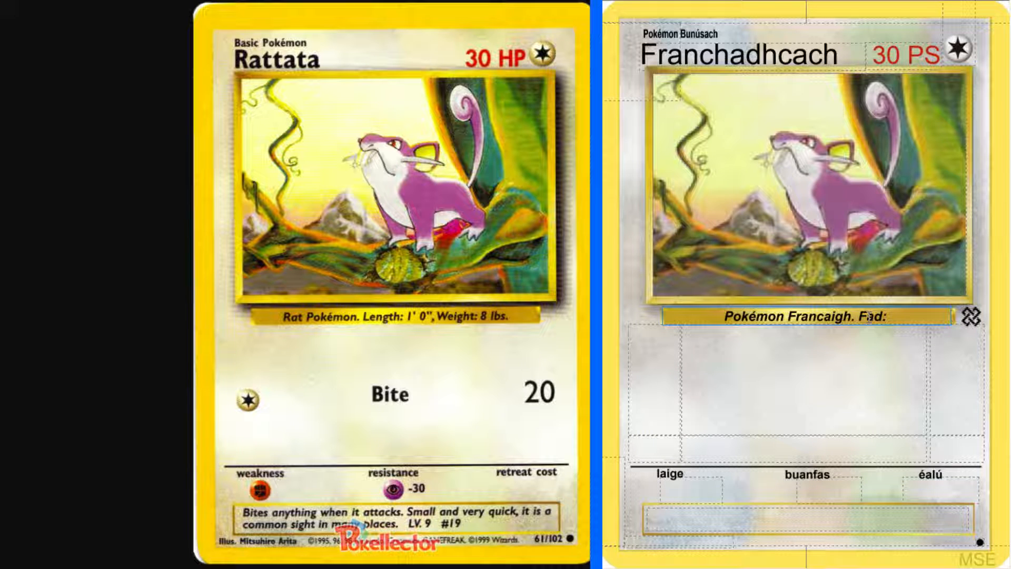
text( 1' 0", Me)
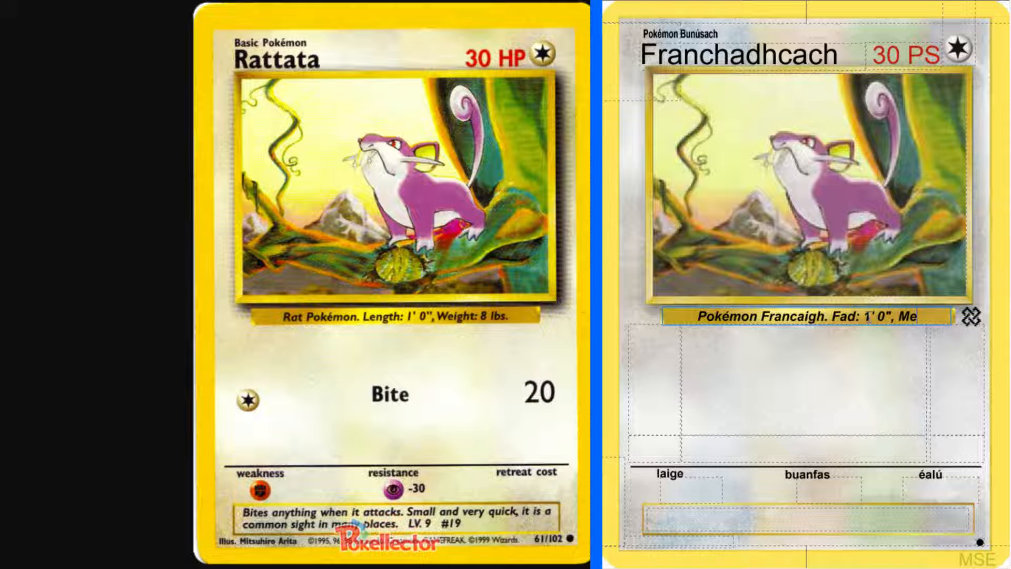
text(áchan)
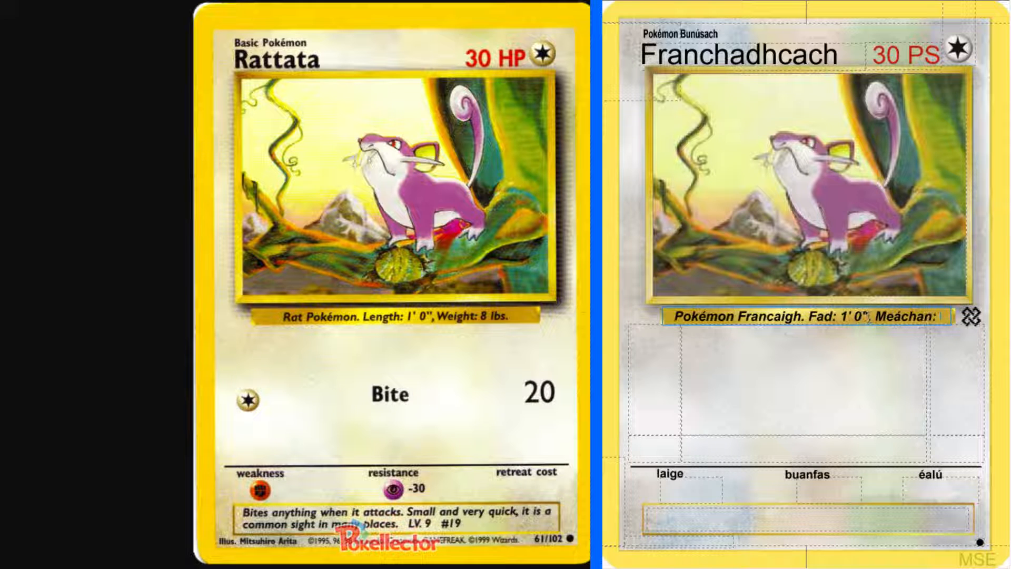
text(: 8 pt.)
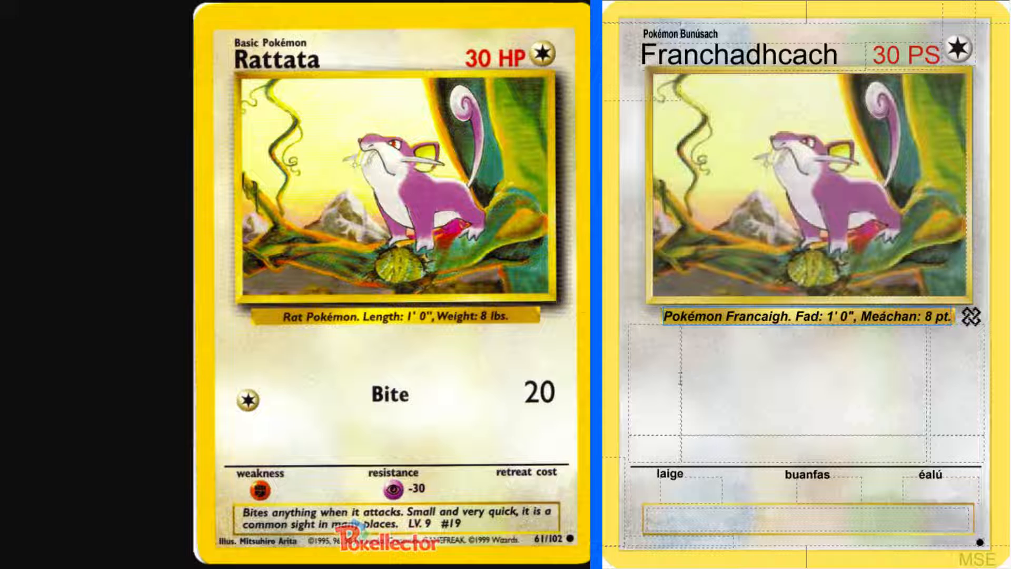
Set the attack's cost to one Colorless energy and its damage to 20
click(658, 387)
text(c)
click(959, 396)
text(20)
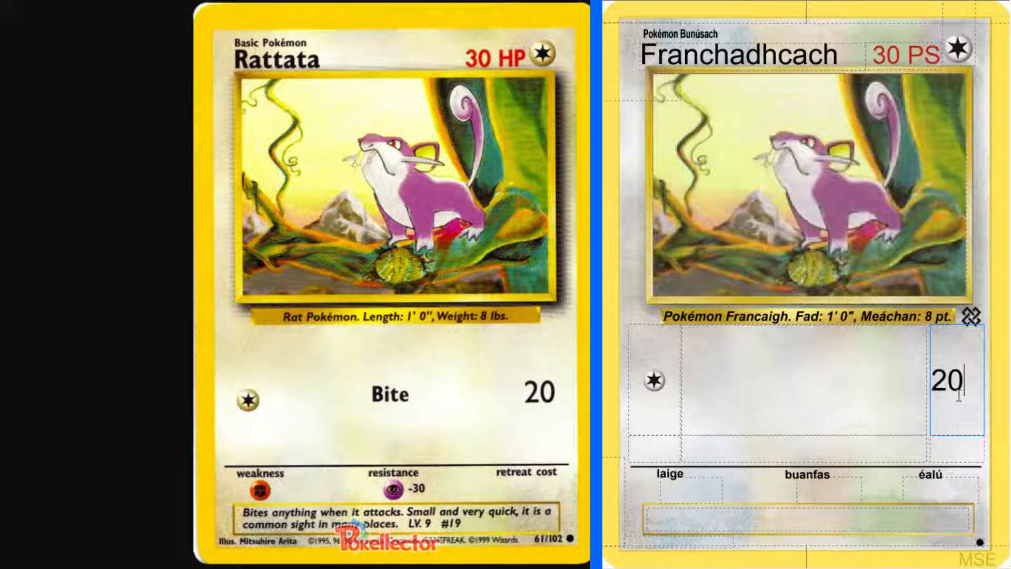
Switch to the spreadsheet of translated attacks and look up the Irish name for Bite and the cards listed with it
click(851, 429)
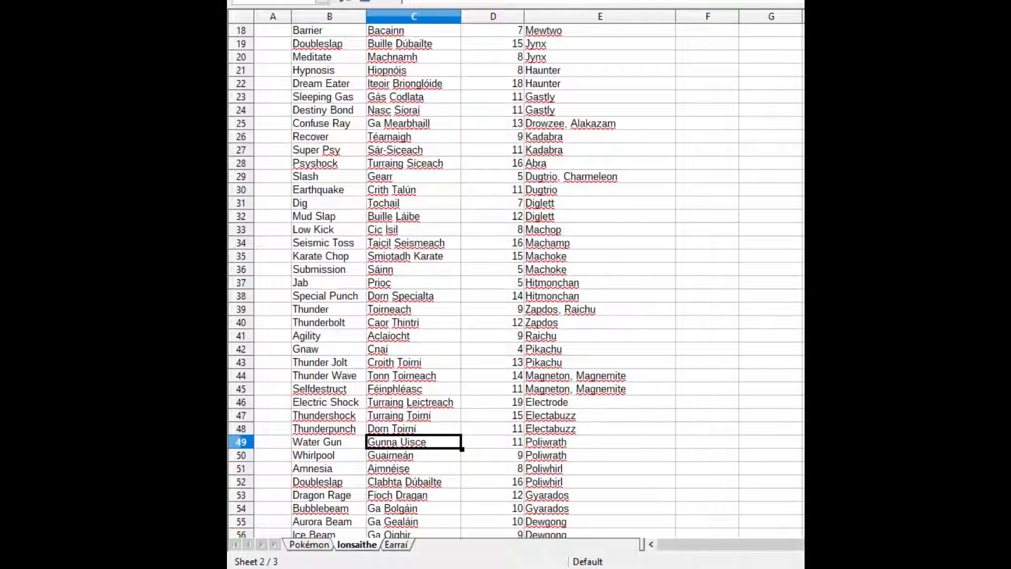
click(690, 110)
scroll(690, 110, up, 6)
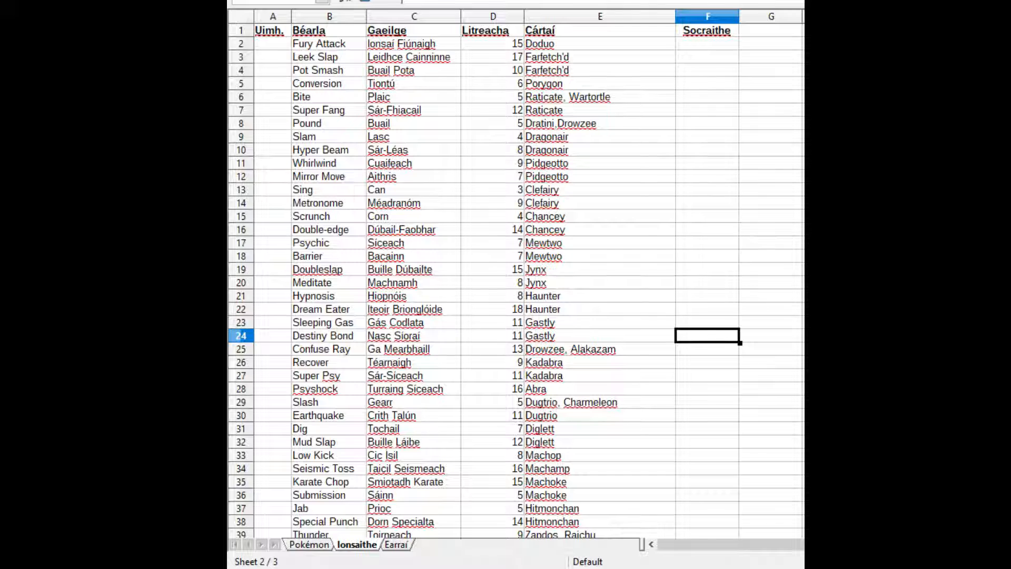
click(328, 96)
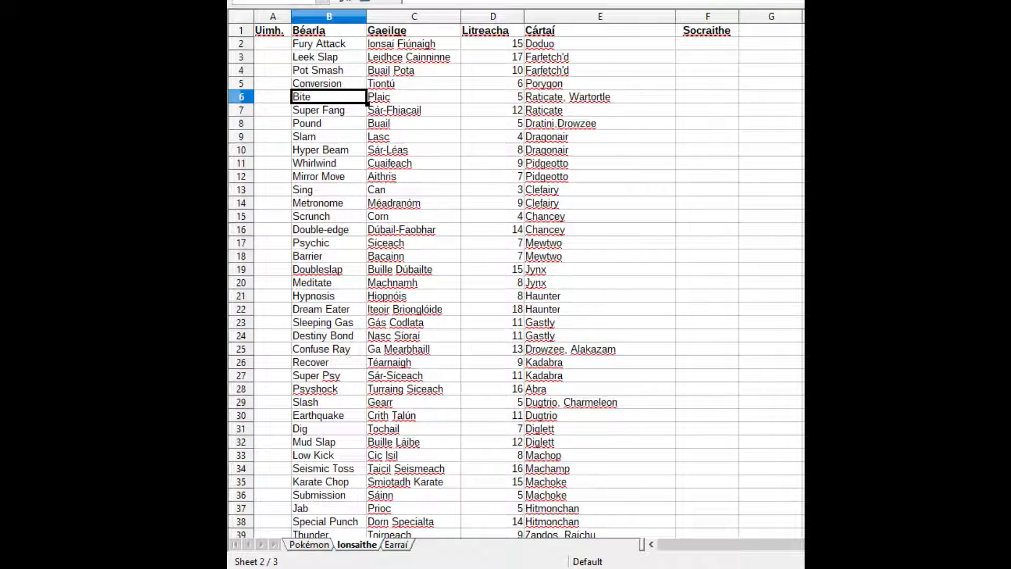
click(409, 99)
click(558, 100)
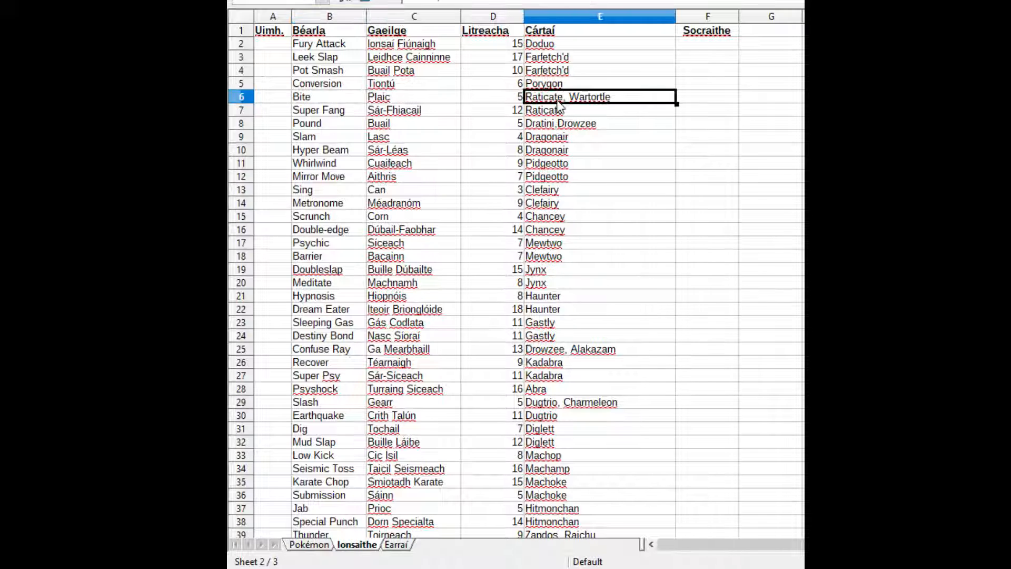
click(337, 99)
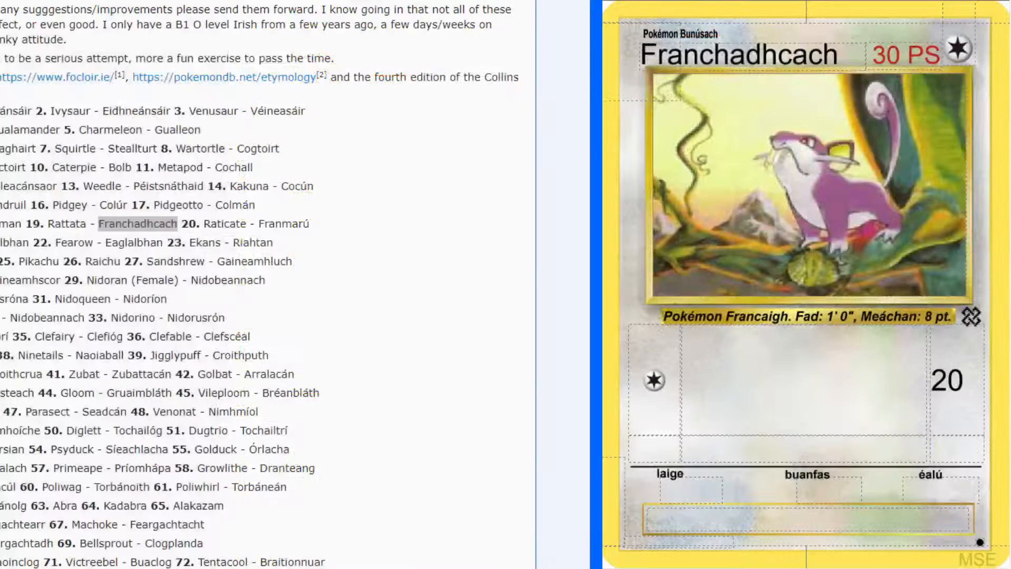
Bring back the enlarged Rattata reference and open the finished Franmarú card to compare its text
click(381, 234)
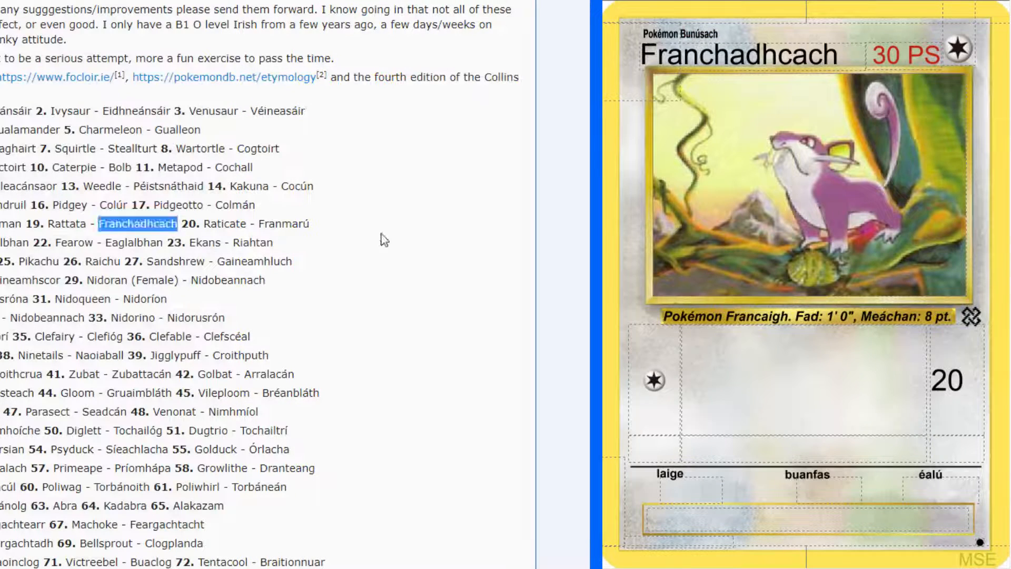
key(ctrl+Tab)
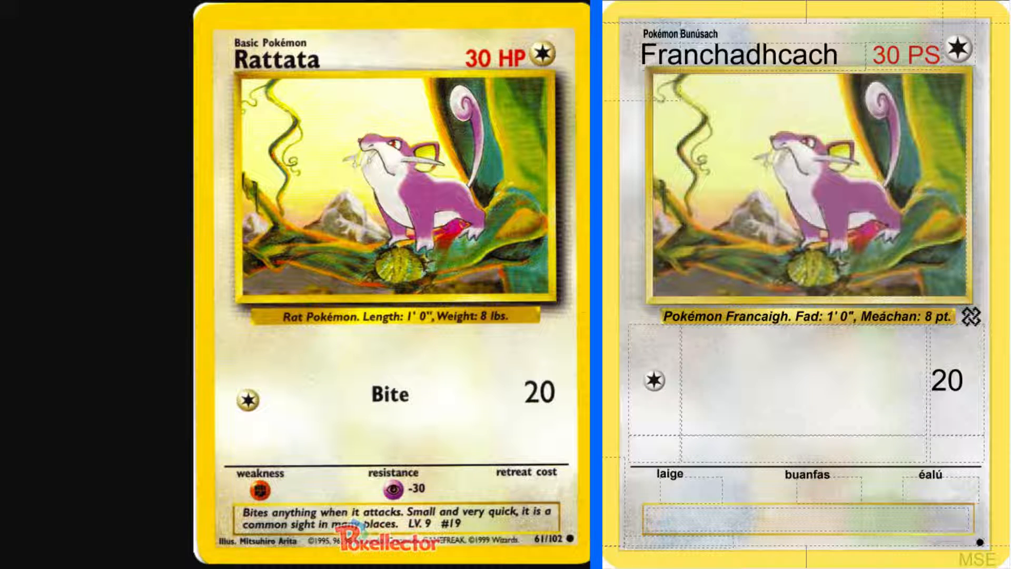
key(Page_Down)
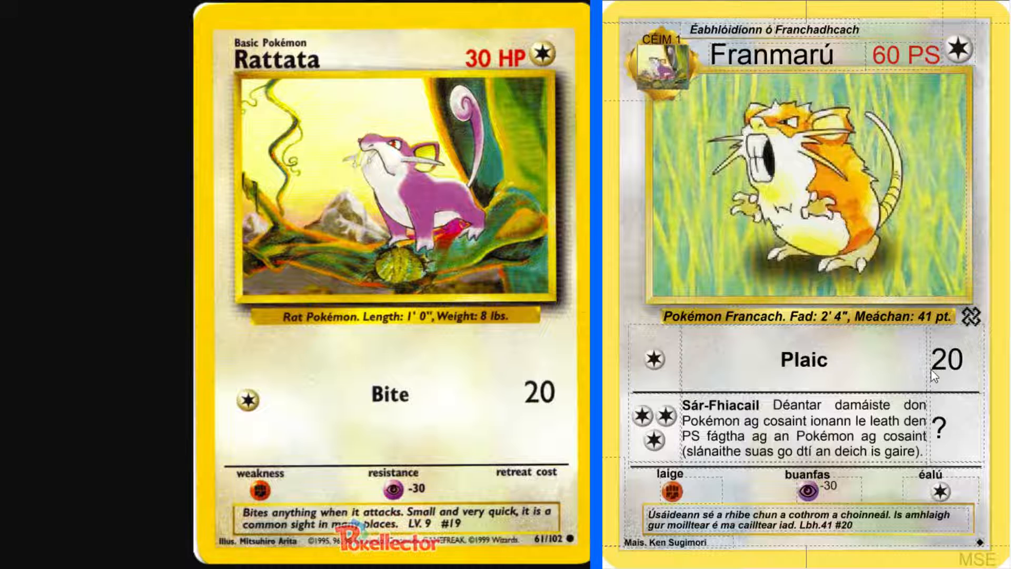
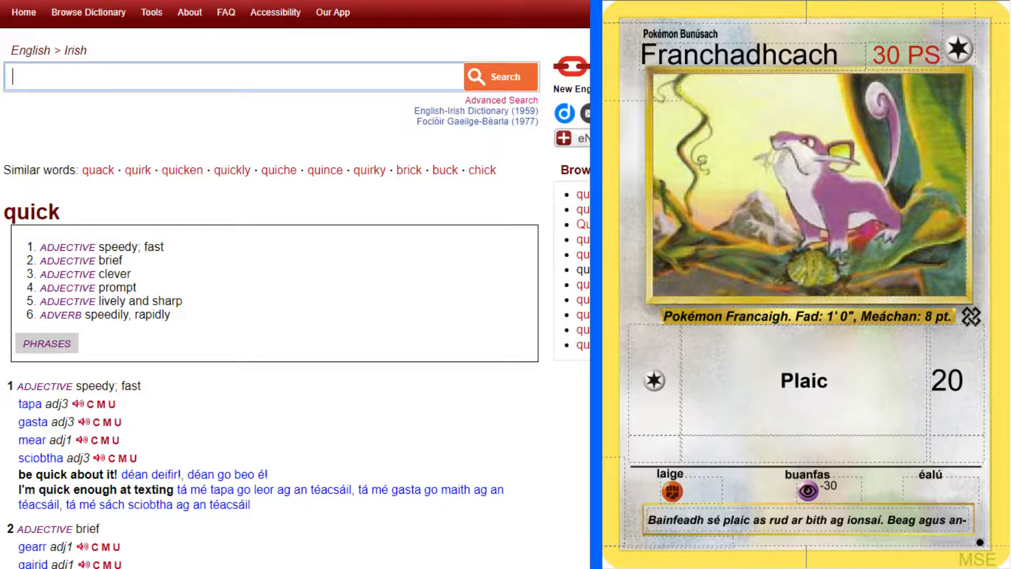
Check the dictionary's Irish words for quick and extend the card's flavour text after "an-" with "gasta,"
scroll(161, 389, down, 2)
click(968, 521)
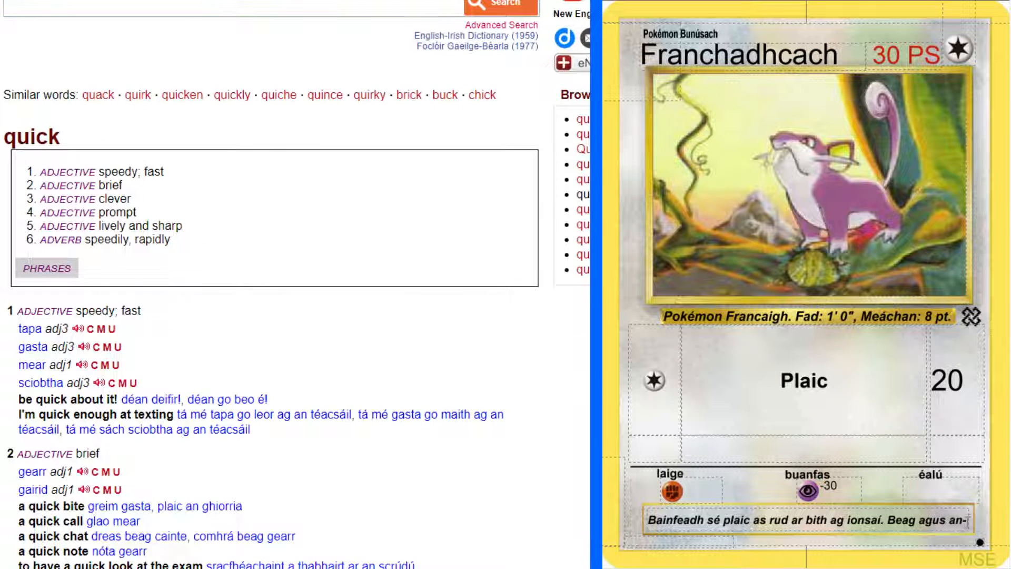
text(gasta)
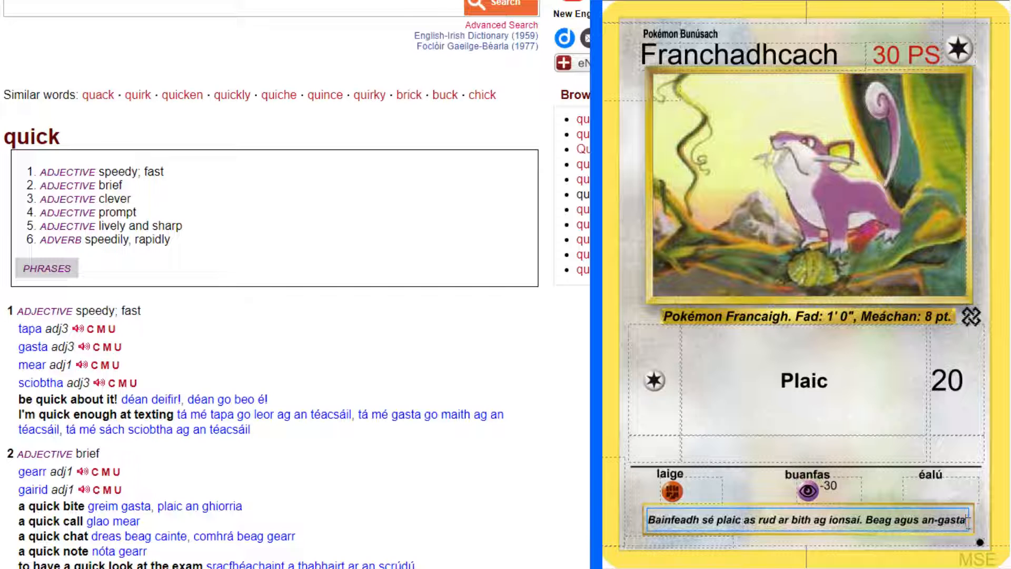
text(,)
Bring back the enlarged Rattata reference and finish the flavour text with "feictear iad in an-chuid cheantair. Lbh.9 #19"
key(alt+Tab)
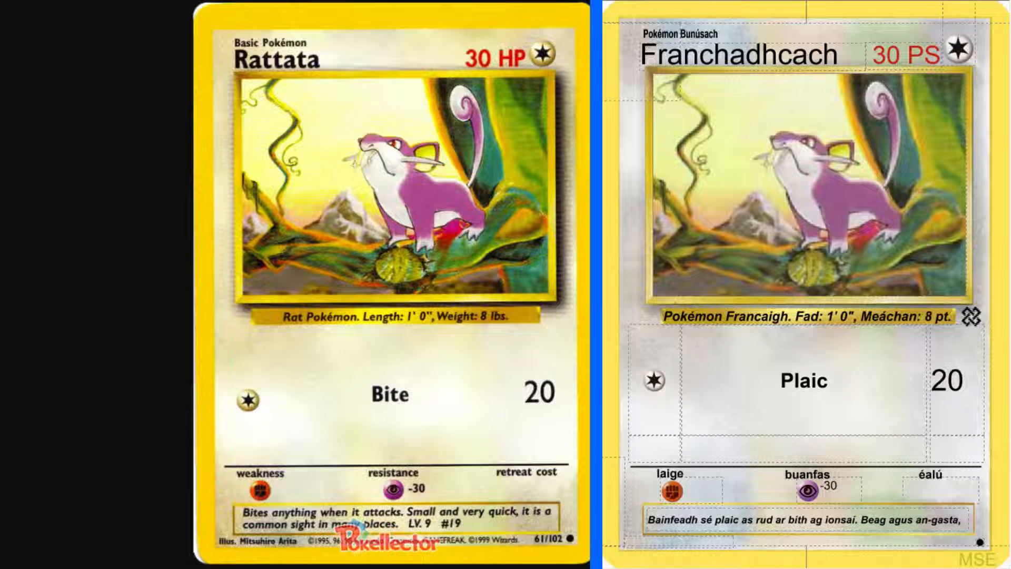
click(991, 524)
text(feictear iad)
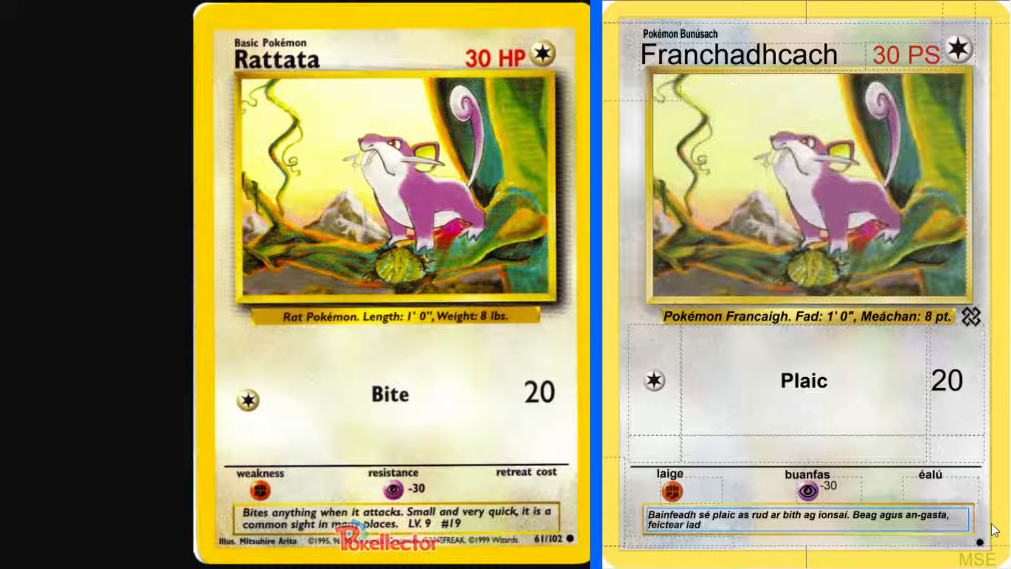
text( in an-chuid chea)
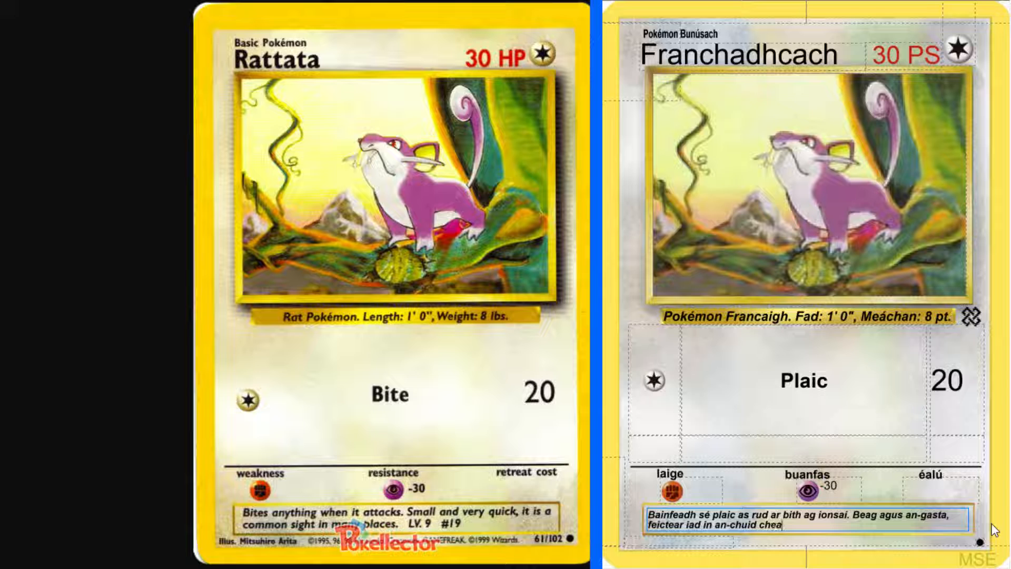
text(ntair. Lbh.9 #19)
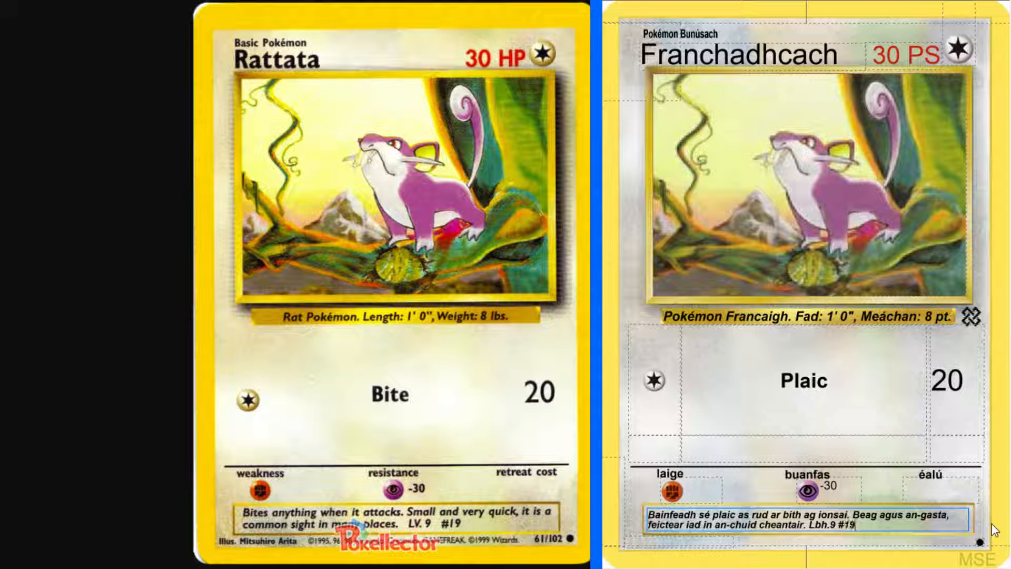
Fill in the illustrator credit below the flavour text as "Mais." followed by the illustrator's full name
click(679, 541)
text(Mais.)
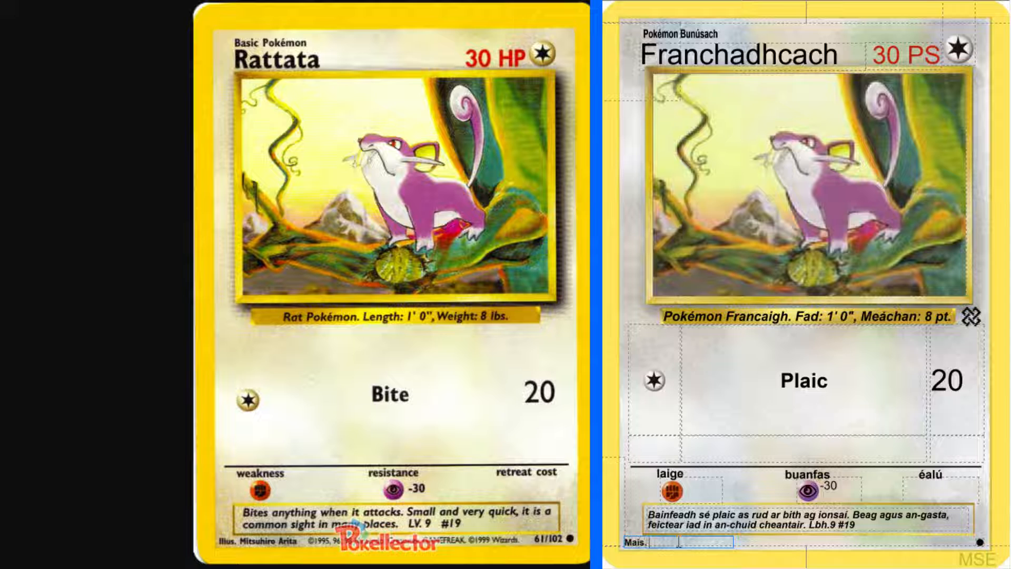
text( Mitsuhiro Arita)
click(853, 524)
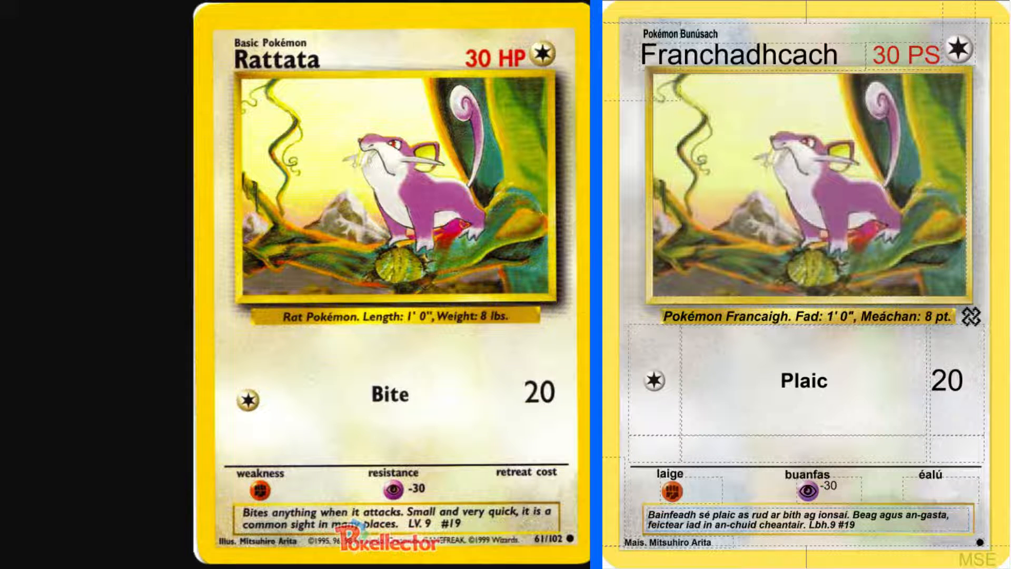
Close the enlarged Rattata reference and go on to the page of the next Base Set card, Sandshrew
key(ctrl+w)
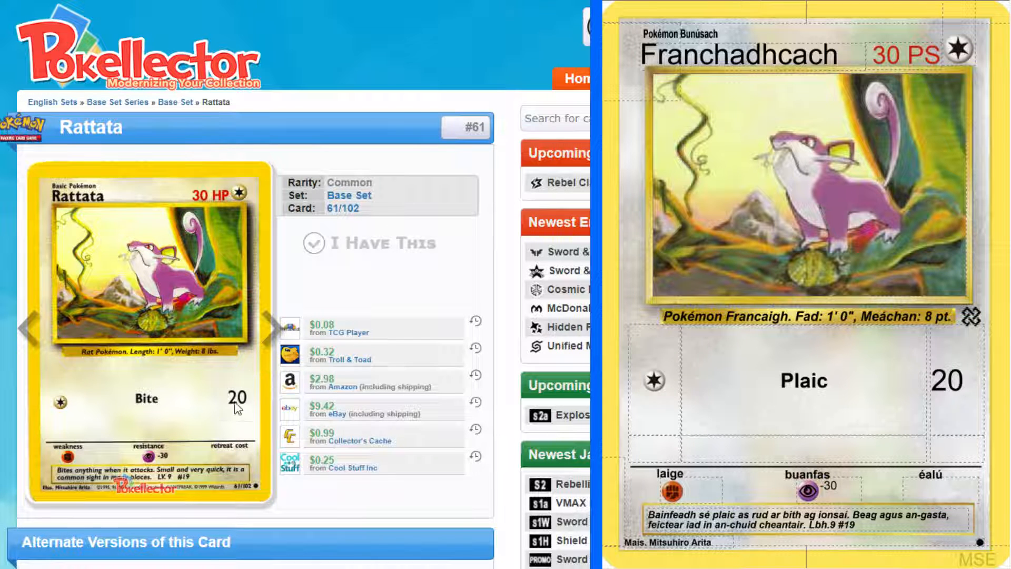
click(269, 326)
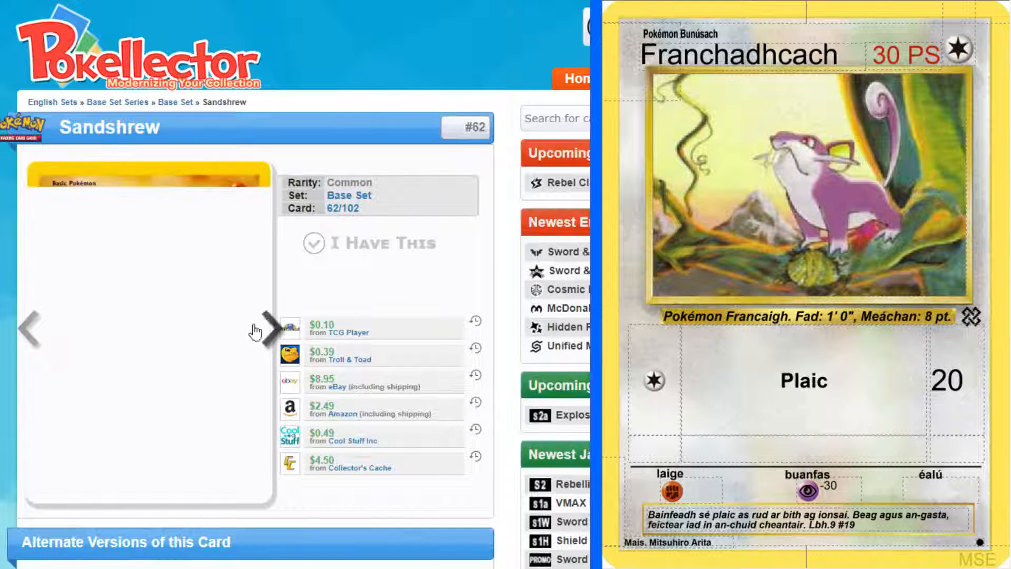
click(177, 108)
scroll(514, 354, down, 12)
scroll(466, 336, down, 10)
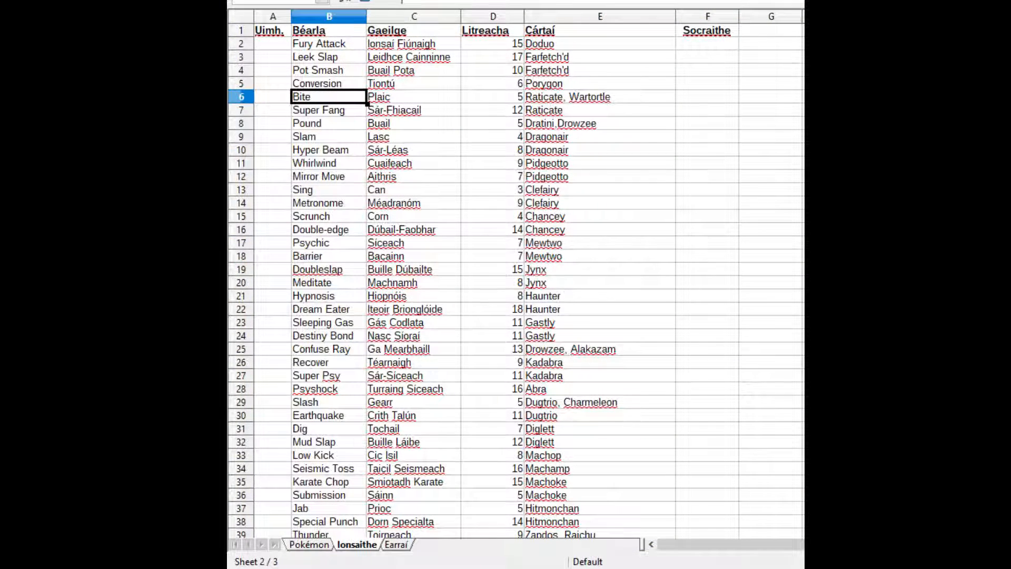
Show the spreadsheet's Pokémon sheet and examine the Irish names and letter counts of the first entries
click(310, 544)
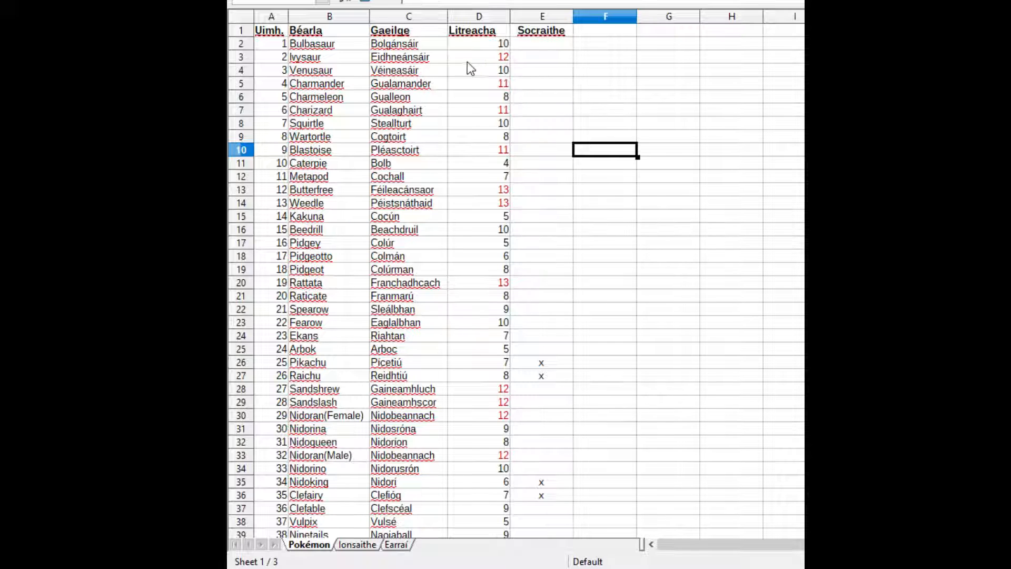
click(495, 44)
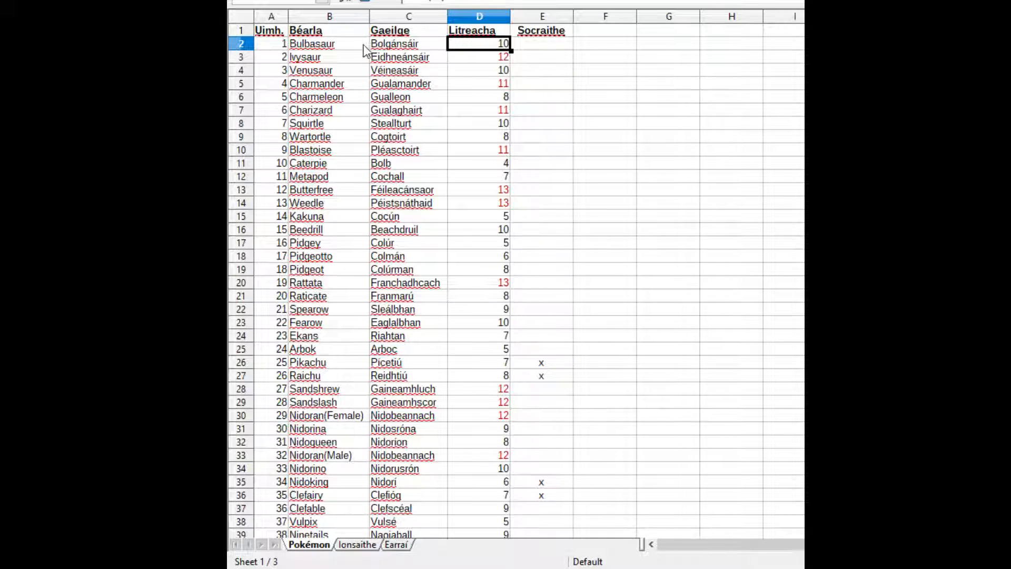
click(401, 49)
click(403, 61)
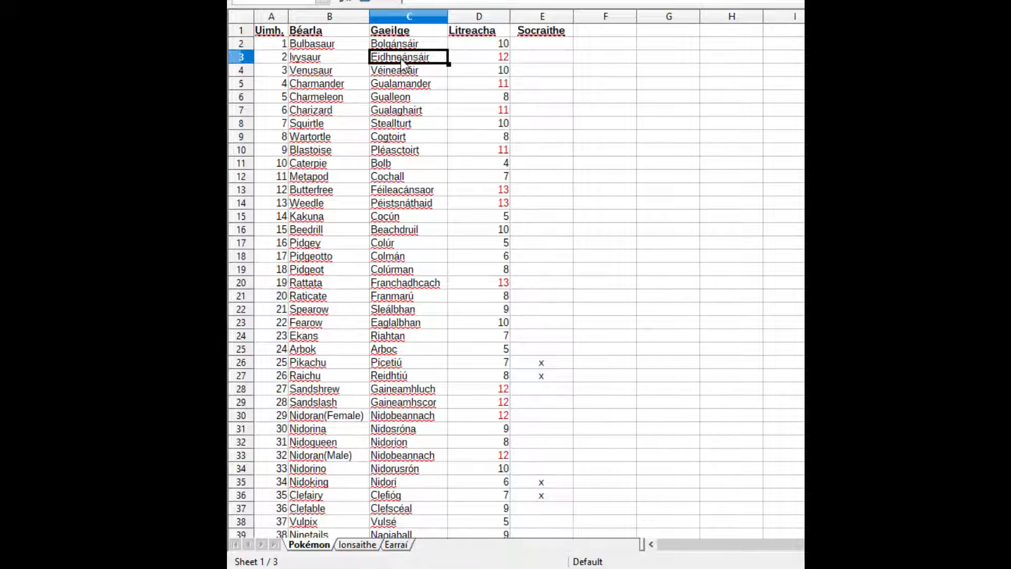
click(387, 84)
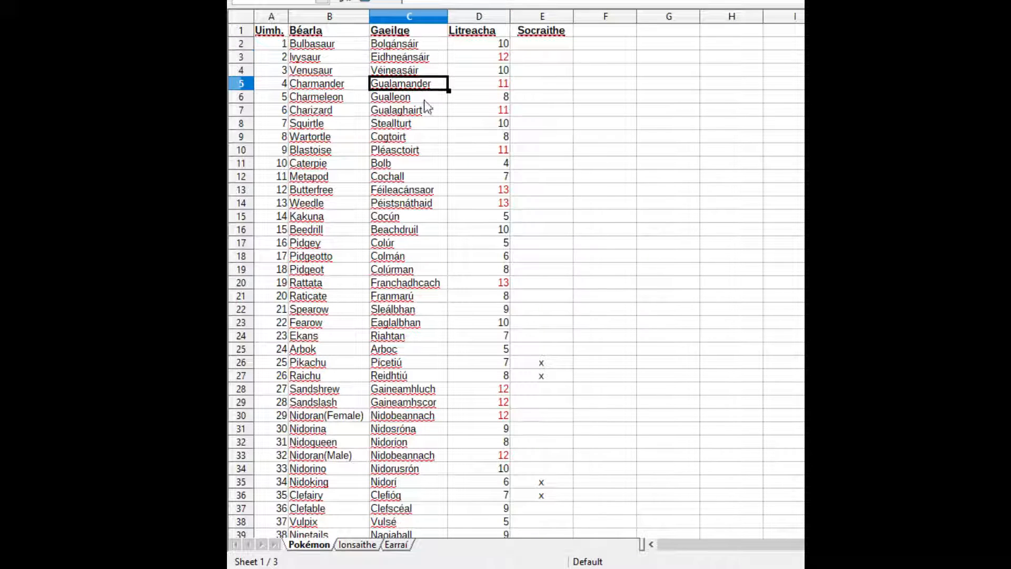
Look through the whole Pokémon list, checking the Irish names, letter counts and Socraithe marks, and return to its start
click(551, 209)
scroll(582, 291, down, 5)
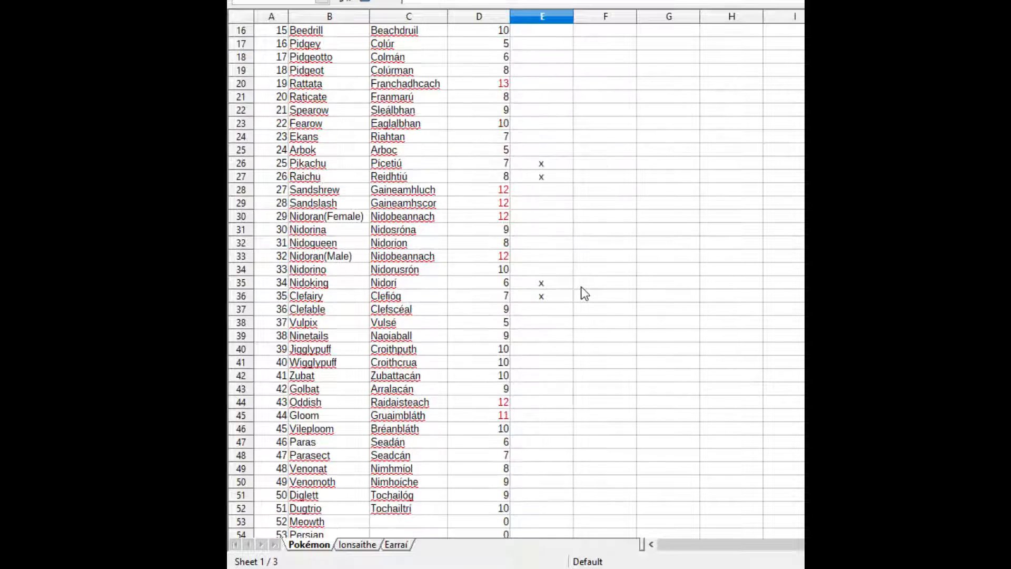
scroll(585, 293, down, 16)
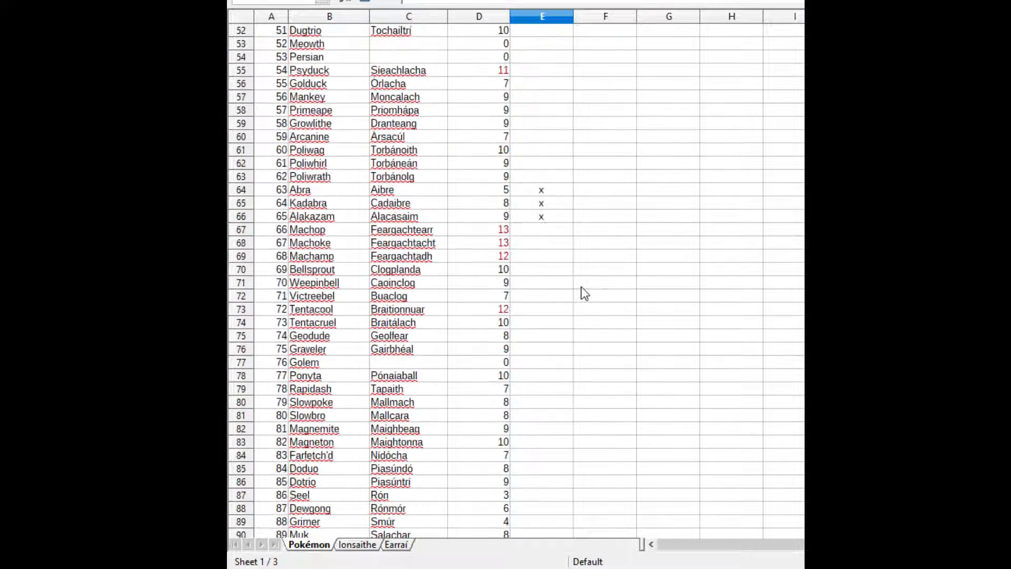
scroll(584, 294, down, 12)
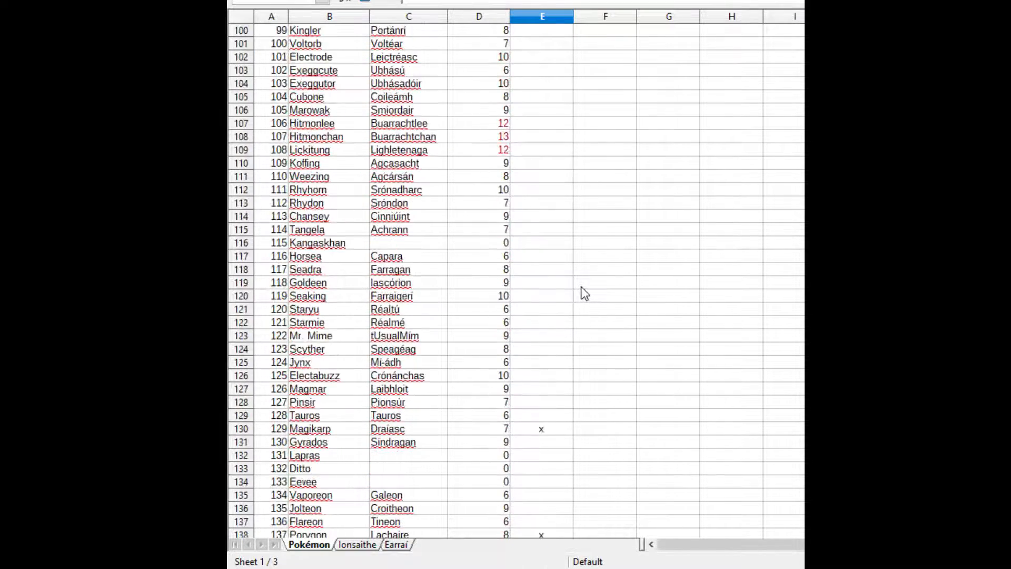
scroll(584, 294, down, 11)
scroll(584, 291, up, 19)
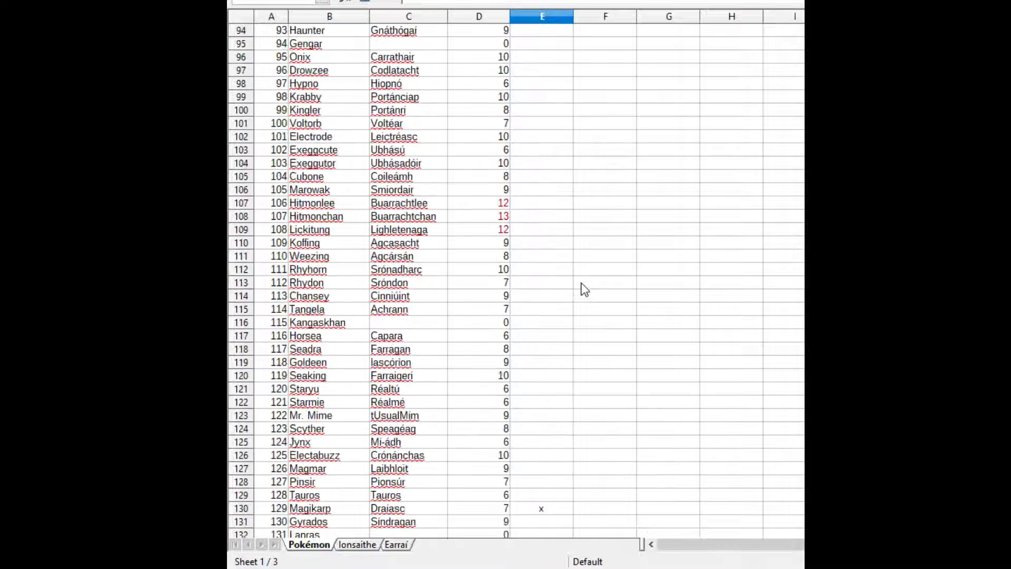
scroll(585, 291, up, 11)
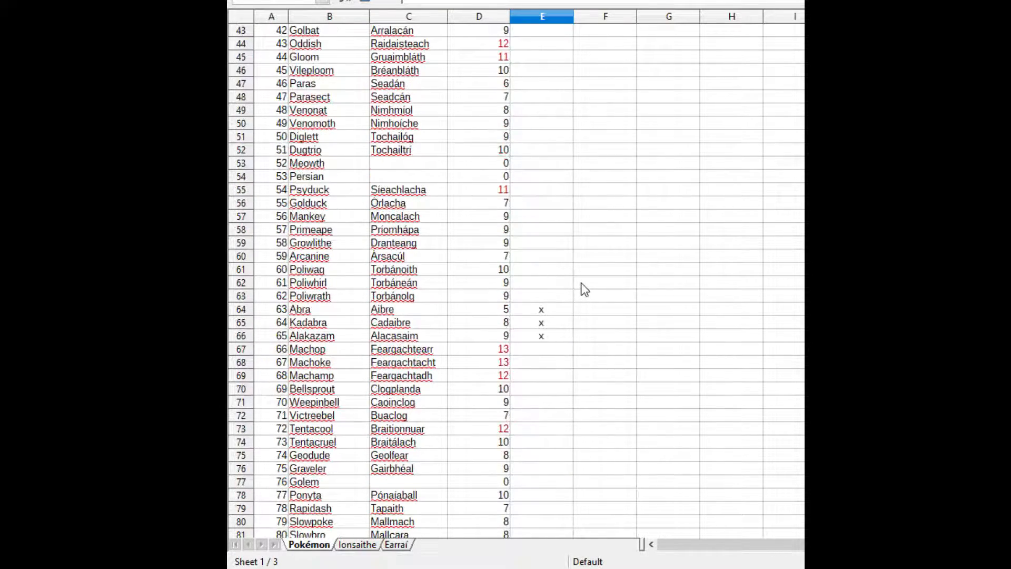
scroll(584, 290, up, 14)
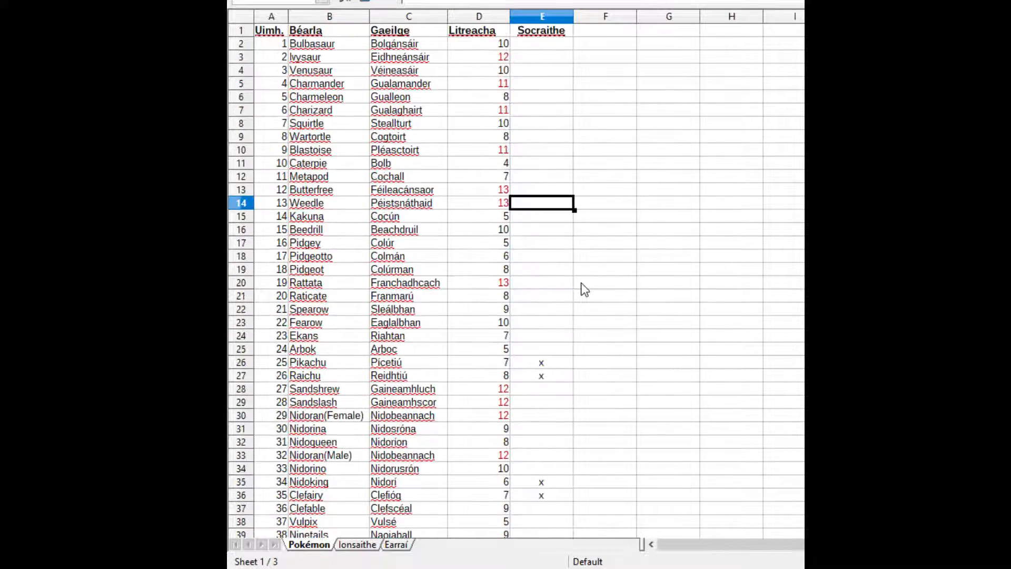
click(632, 138)
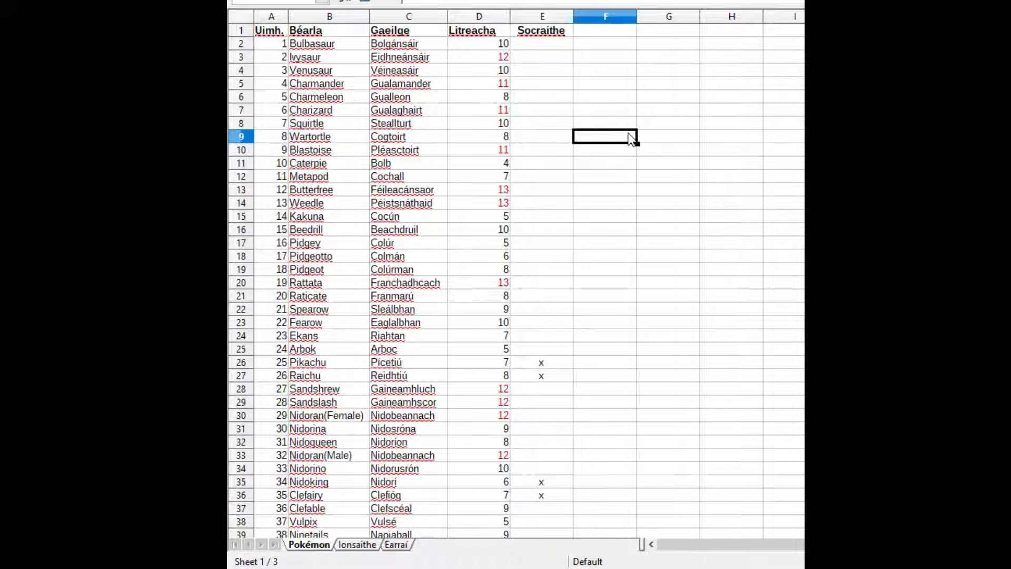